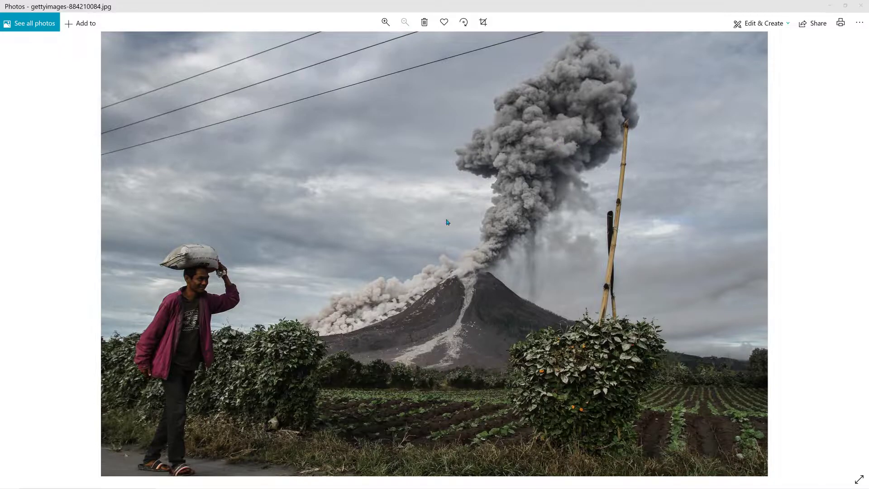
- Close the photo viewer and open the desktop image gettyimages-884210084.jpg in GIMP
click(845, 5)
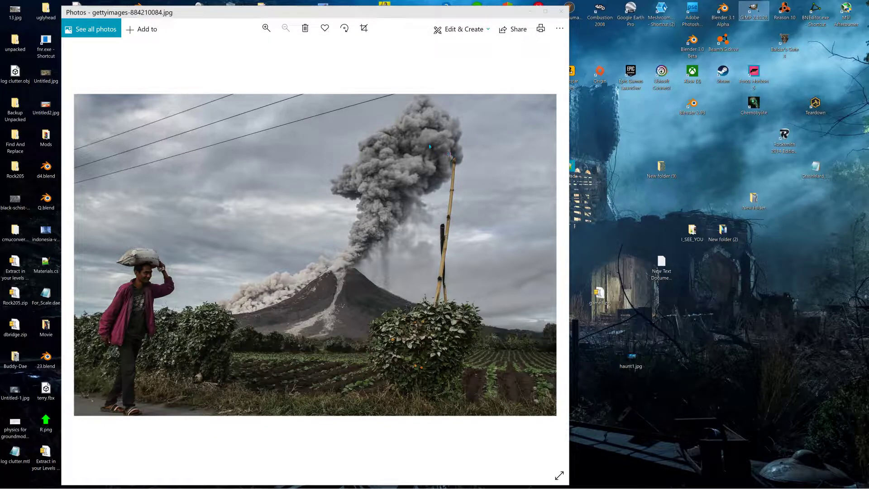
click(561, 11)
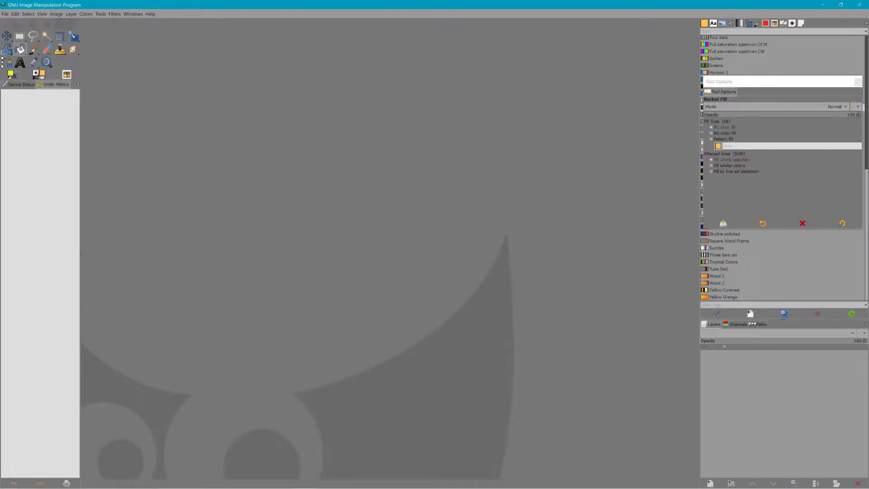
mouse_move(47, 475)
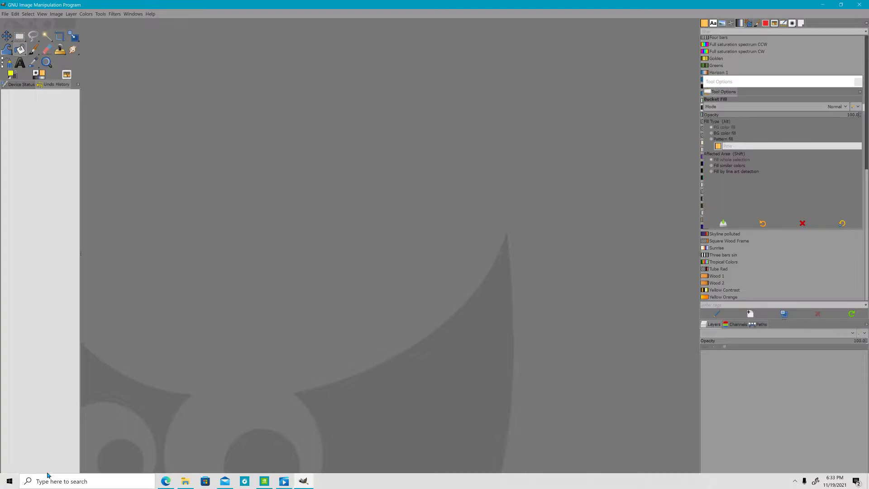
mouse_move(191, 483)
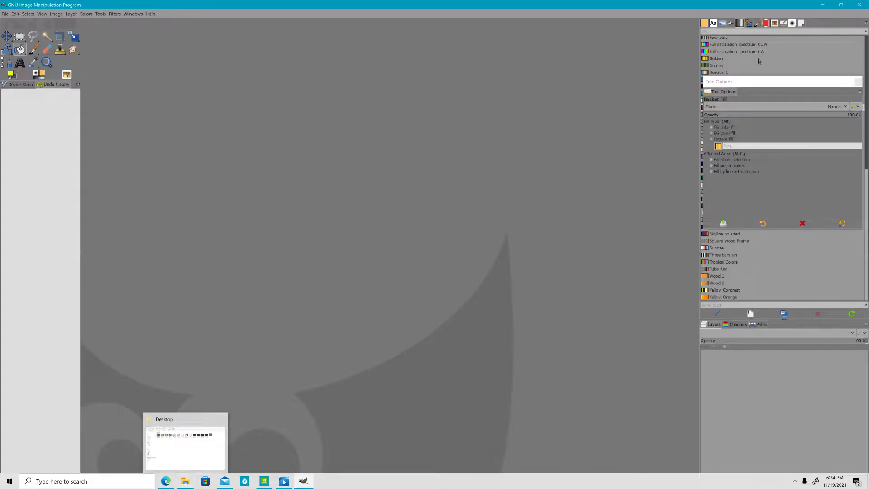
click(840, 4)
drag(478, 7, 689, 11)
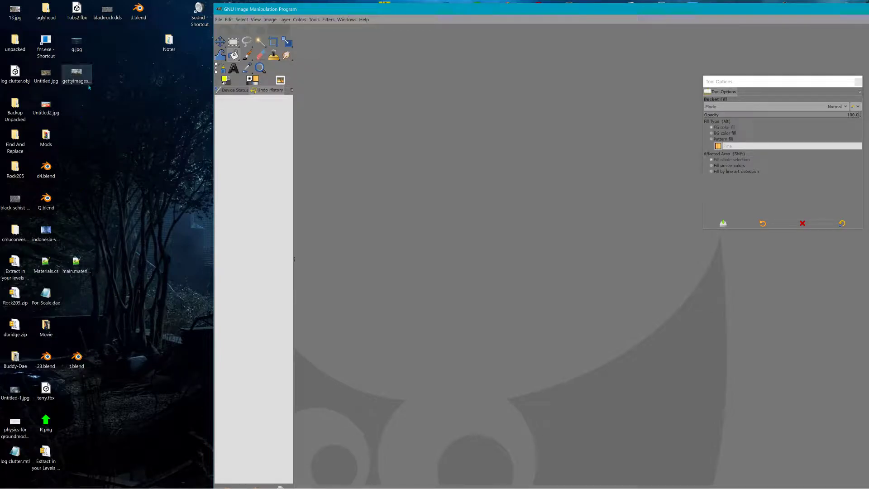
drag(78, 70, 512, 228)
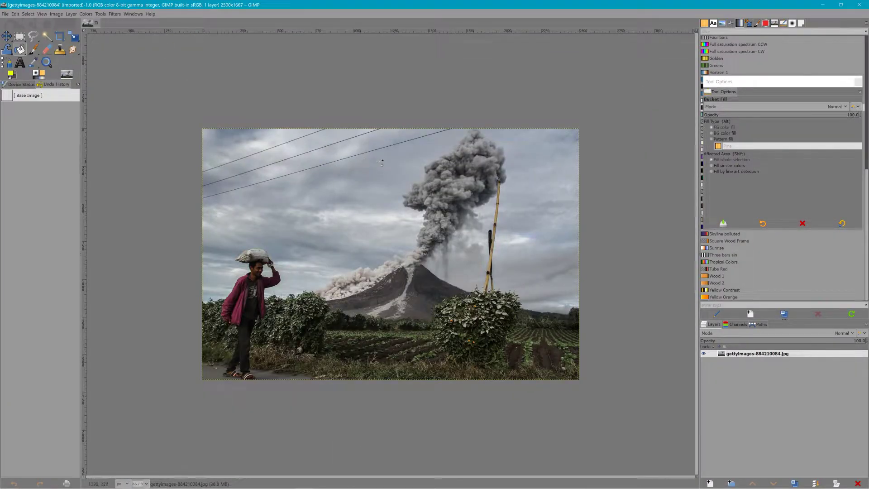
- Add an alpha channel to the photo layer and erase patches of the upper-left sky to transparency with the Eraser
right_click(743, 353)
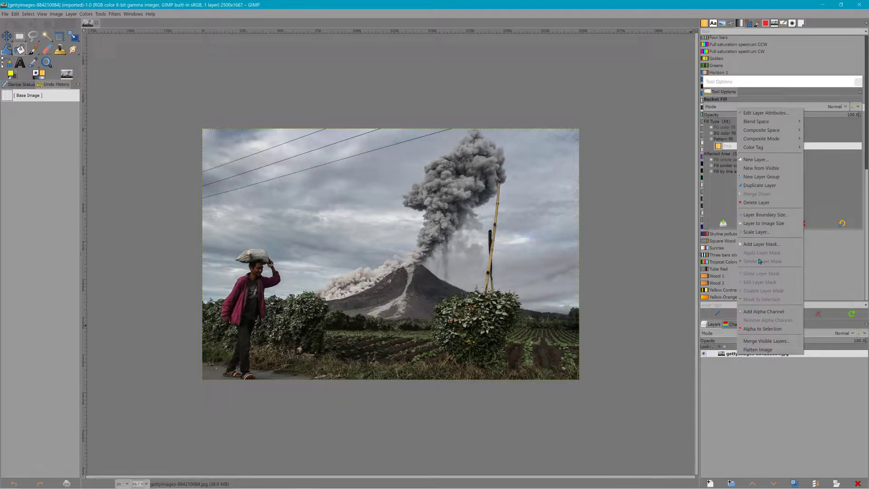
click(775, 311)
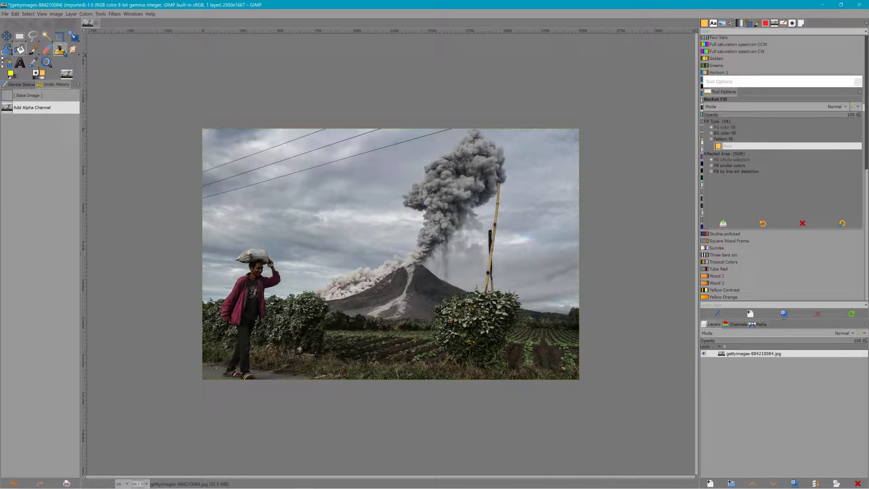
click(47, 49)
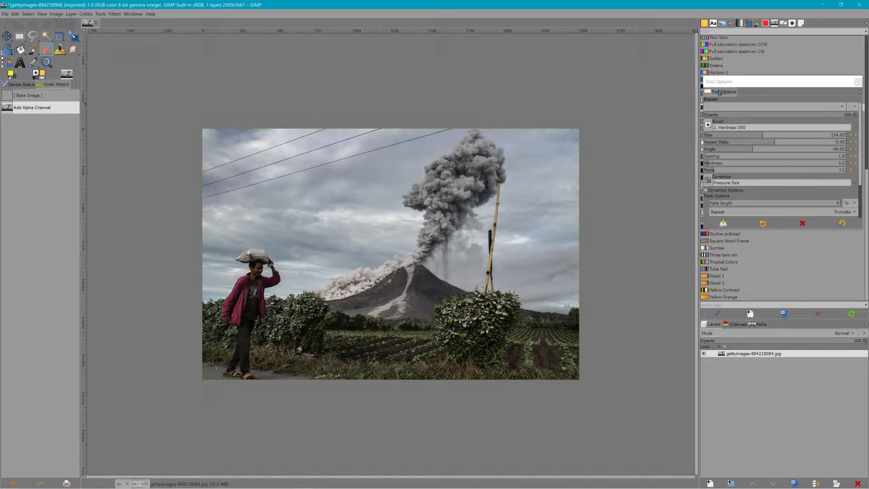
mouse_move(350, 159)
mouse_down()
mouse_move(308, 170)
mouse_move(299, 151)
mouse_move(259, 135)
mouse_move(197, 154)
mouse_move(188, 187)
mouse_move(240, 209)
mouse_move(272, 200)
mouse_up()
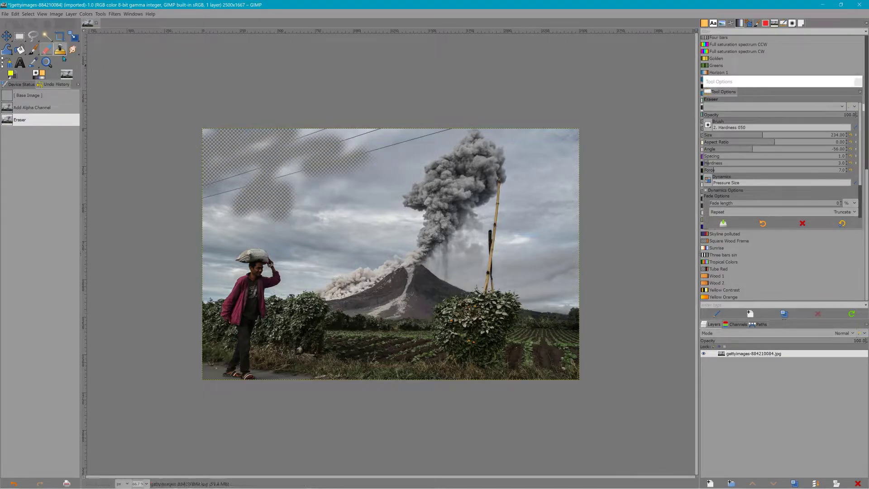
- With Fuzzy Select at a threshold of 6.3, select and delete the sky areas on the right side of the smoke plume
click(47, 36)
click(363, 204)
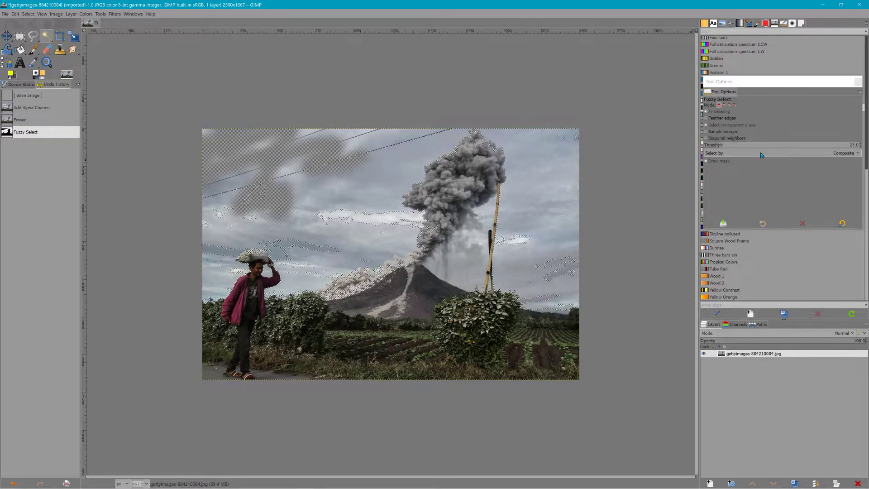
drag(718, 145, 708, 145)
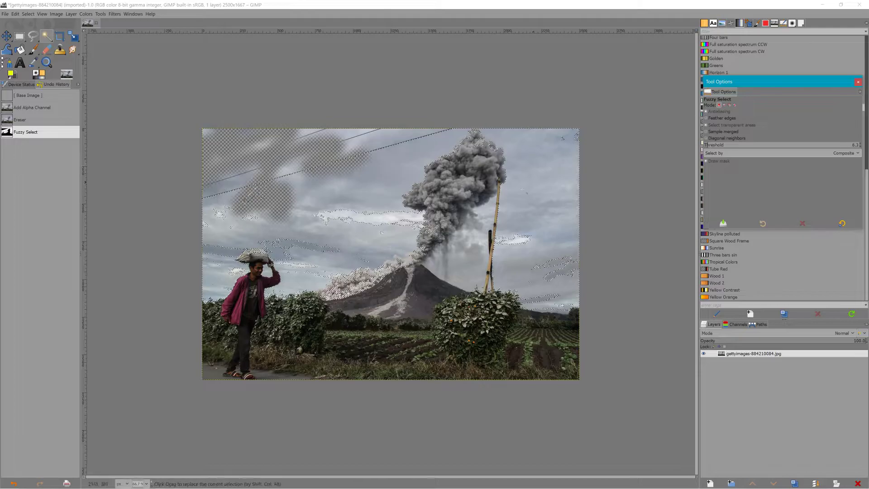
click(523, 187)
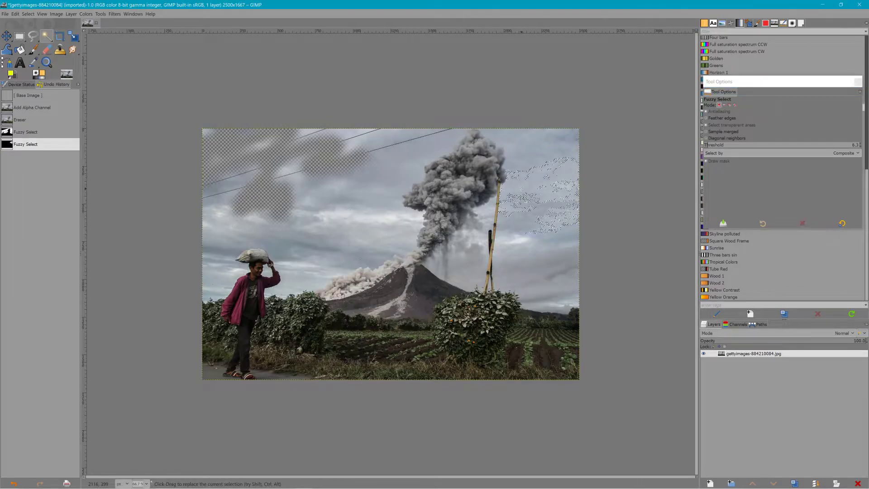
key(Delete)
click(531, 160)
key(Delete)
- Fuzzy-select and delete successive sky areas on the left side of the smoke plume, down to the cloud band beside it
click(410, 181)
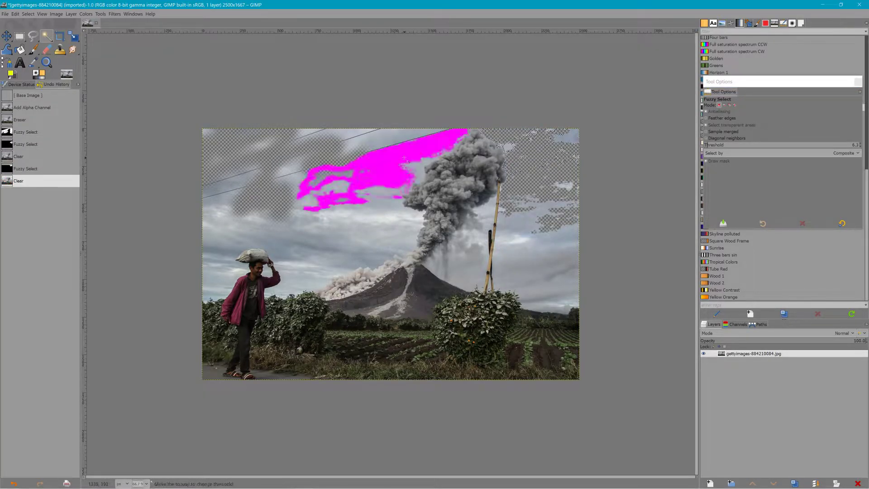
key(Delete)
click(296, 217)
key(Delete)
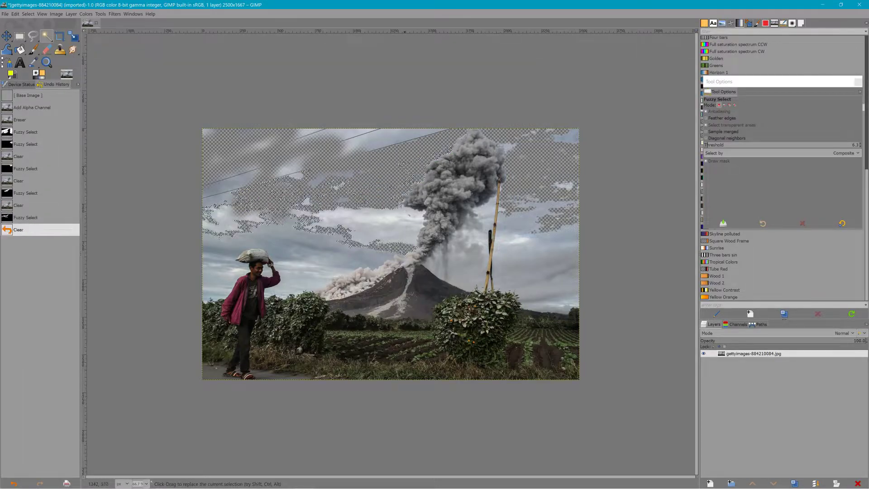
click(397, 219)
key(Delete)
click(398, 227)
key(Delete)
click(393, 232)
key(Delete)
click(514, 271)
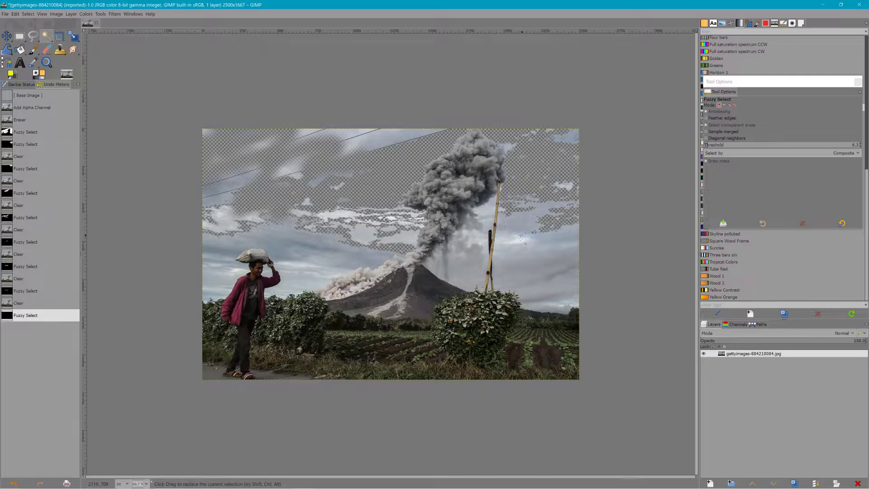
click(515, 277)
click(487, 225)
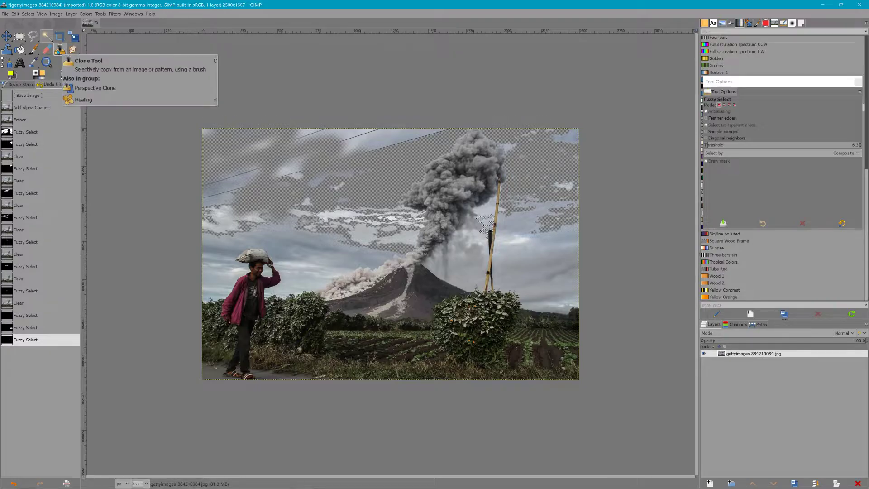
- Clear the selection and erase broad areas of the sky, the walking man and the lower volcano slopes with the Eraser
click(19, 37)
click(292, 160)
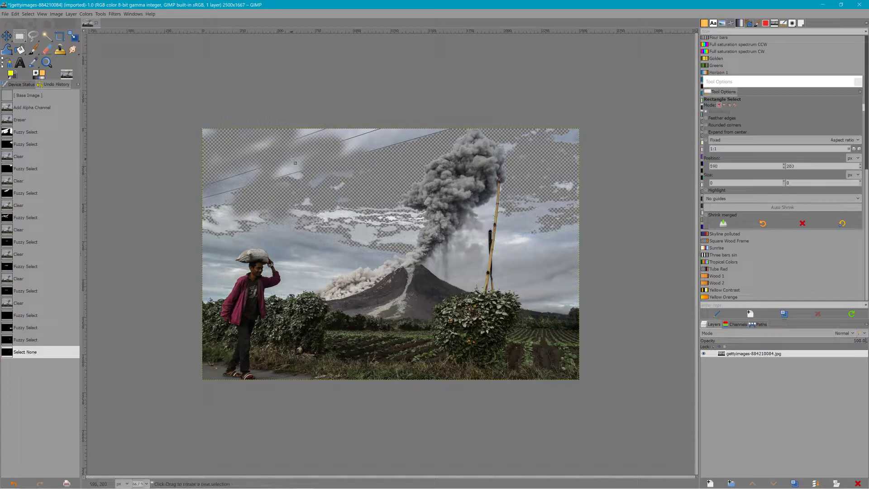
key(shift+e)
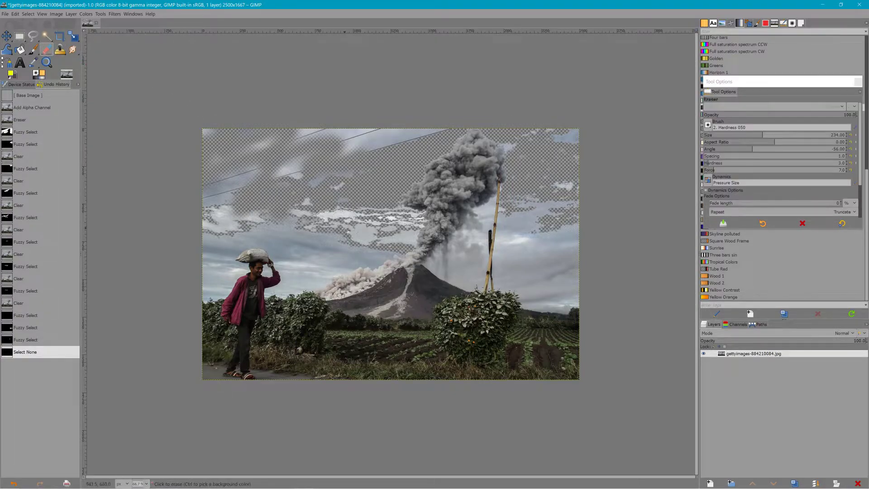
mouse_move(359, 235)
mouse_down()
mouse_move(403, 238)
mouse_move(341, 237)
mouse_move(319, 250)
mouse_move(281, 225)
mouse_move(260, 337)
mouse_up()
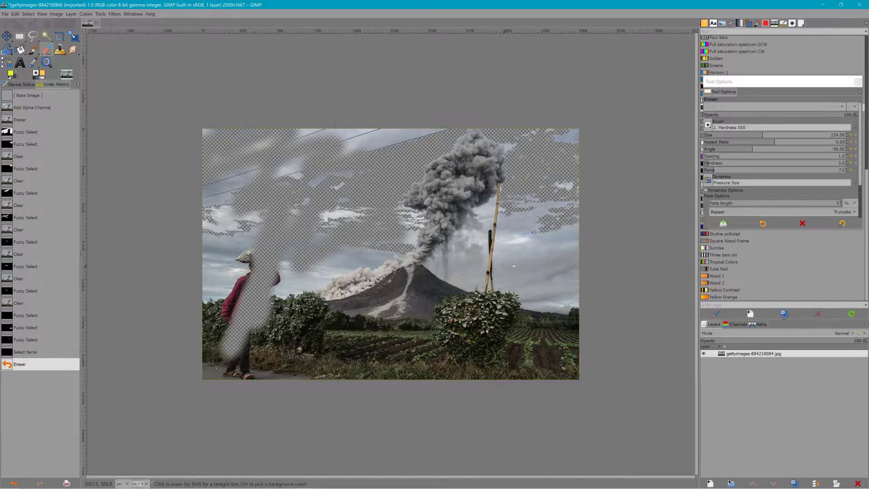
mouse_move(506, 257)
mouse_down()
mouse_move(520, 272)
mouse_move(553, 241)
mouse_move(583, 230)
mouse_move(568, 256)
mouse_move(546, 248)
mouse_move(473, 310)
mouse_move(402, 313)
mouse_move(369, 264)
mouse_move(414, 286)
mouse_move(490, 284)
mouse_up()
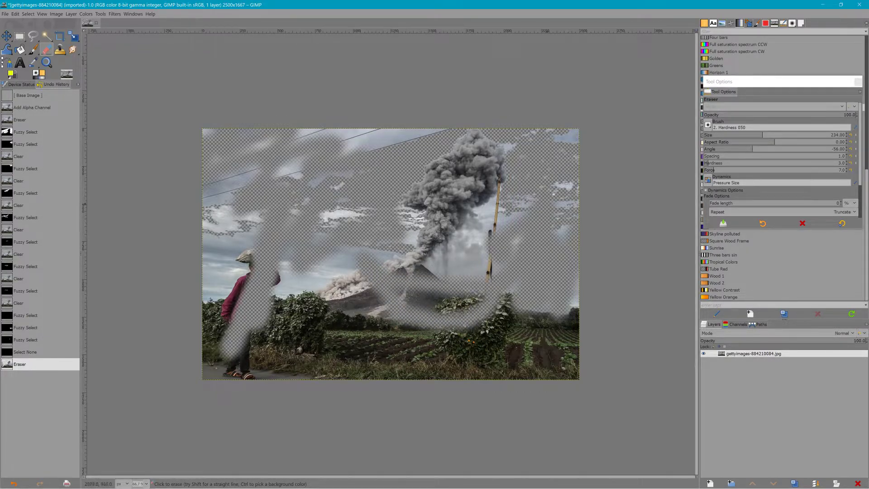
mouse_move(589, 145)
mouse_down()
mouse_move(562, 155)
mouse_move(558, 249)
mouse_move(580, 167)
mouse_move(531, 89)
mouse_move(433, 104)
mouse_move(394, 156)
mouse_move(436, 120)
mouse_up()
- Set the eraser size to 26 and erase sky remnants close to the plume's upper right edge
click(145, 483)
click(142, 434)
scroll(234, 340, up, 5)
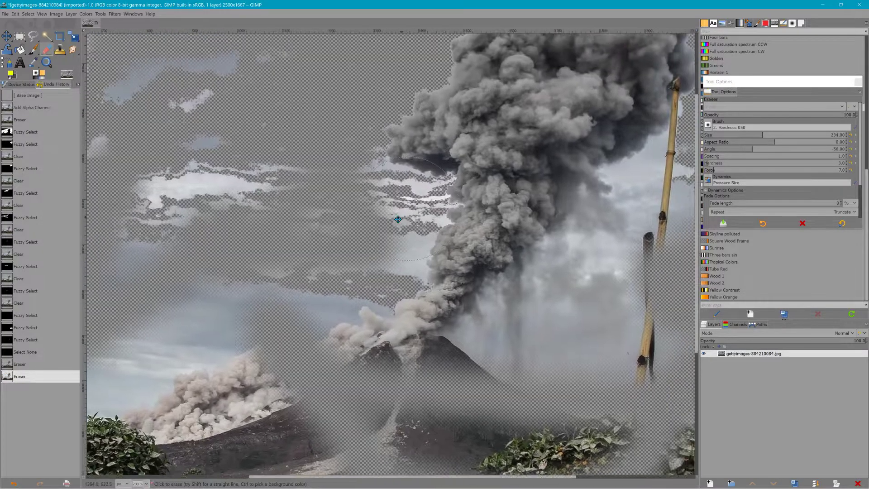
scroll(234, 340, up, 1)
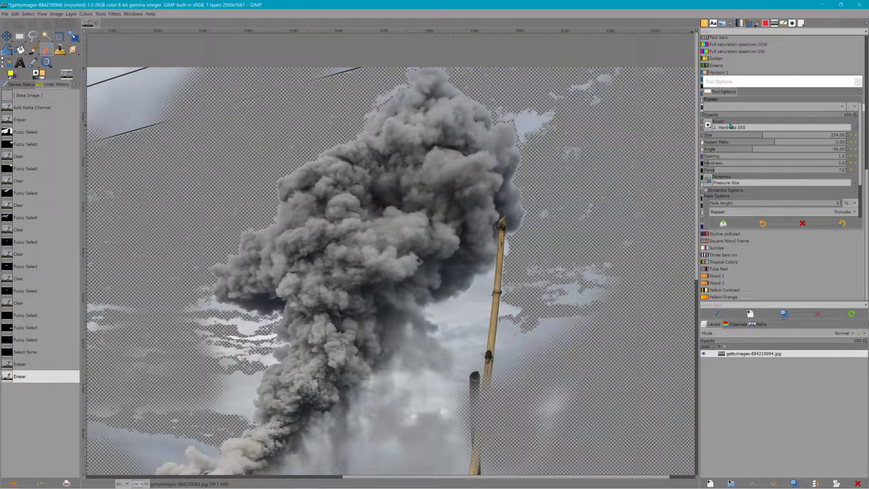
click(718, 135)
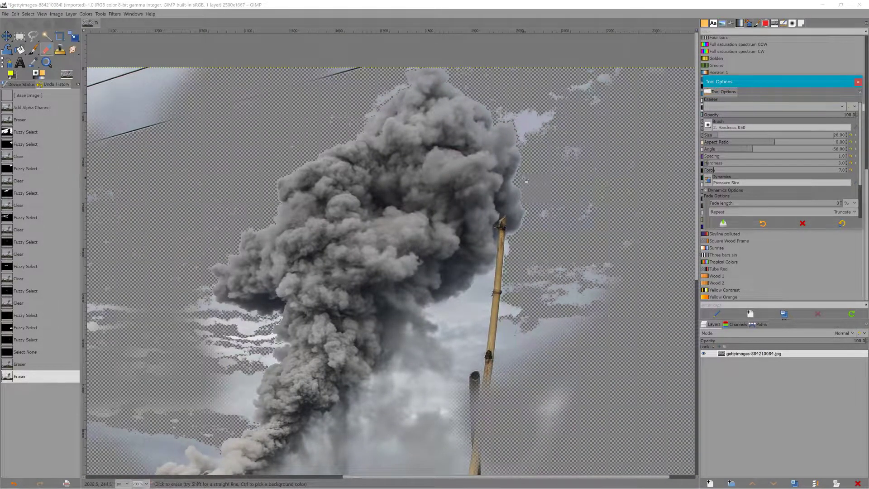
click(526, 182)
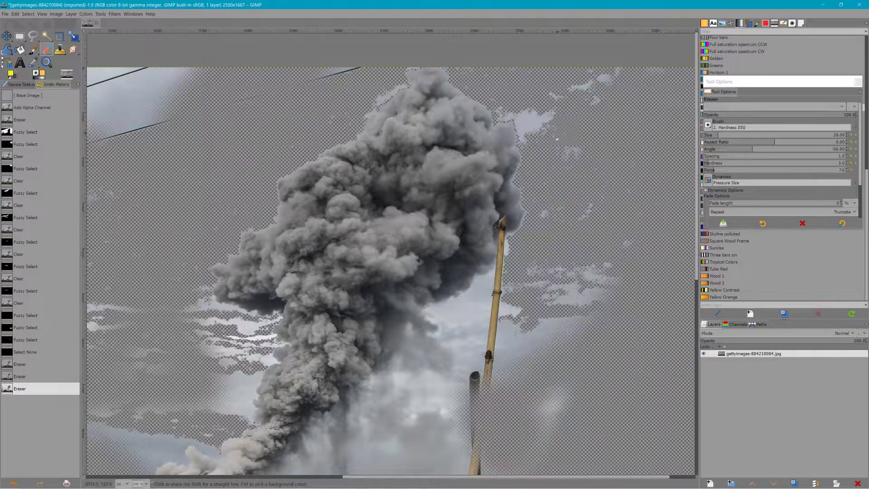
drag(528, 137, 521, 126)
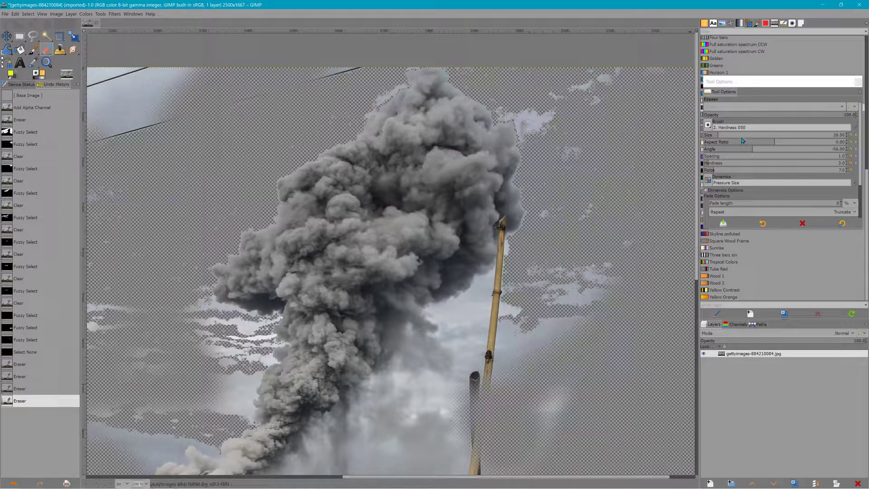
- Choose the solid black Untitled brush for the eraser and set its hardness and force to 100
click(708, 125)
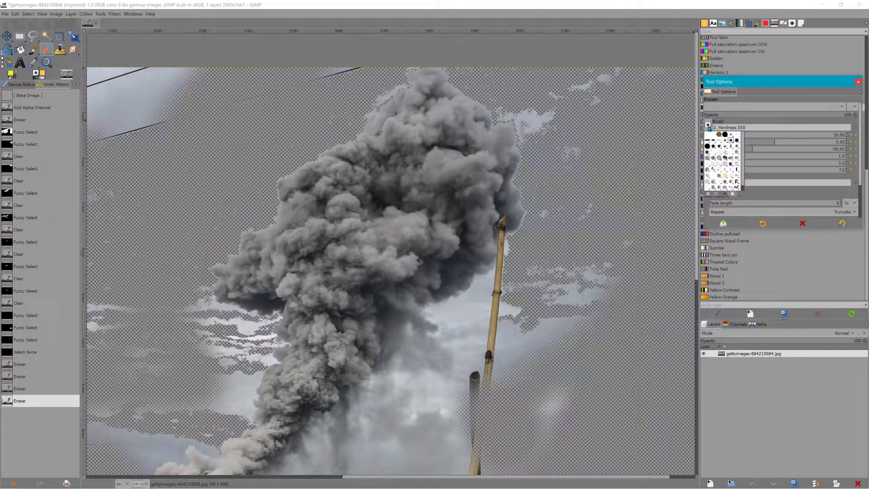
click(729, 139)
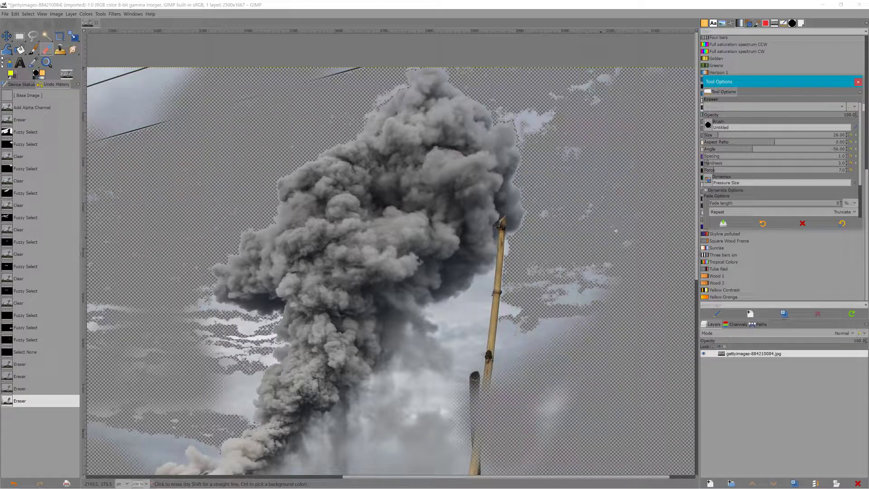
click(375, 381)
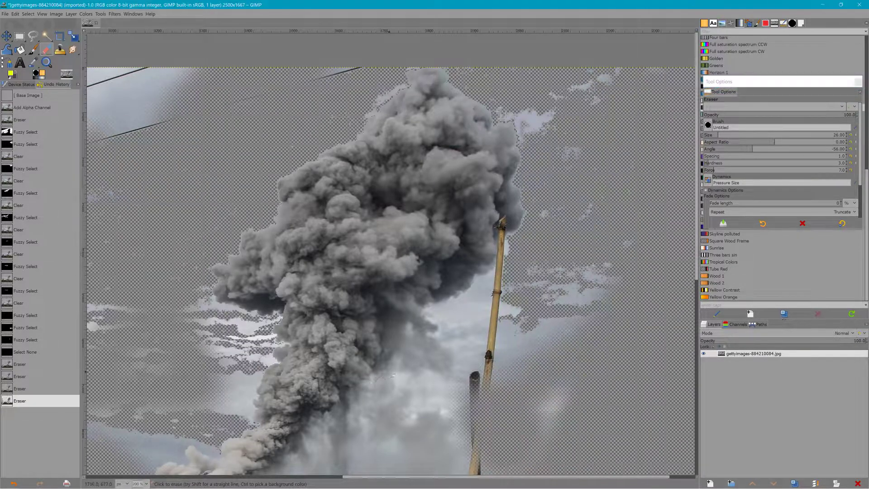
drag(394, 367, 390, 371)
drag(769, 170, 845, 170)
click(818, 161)
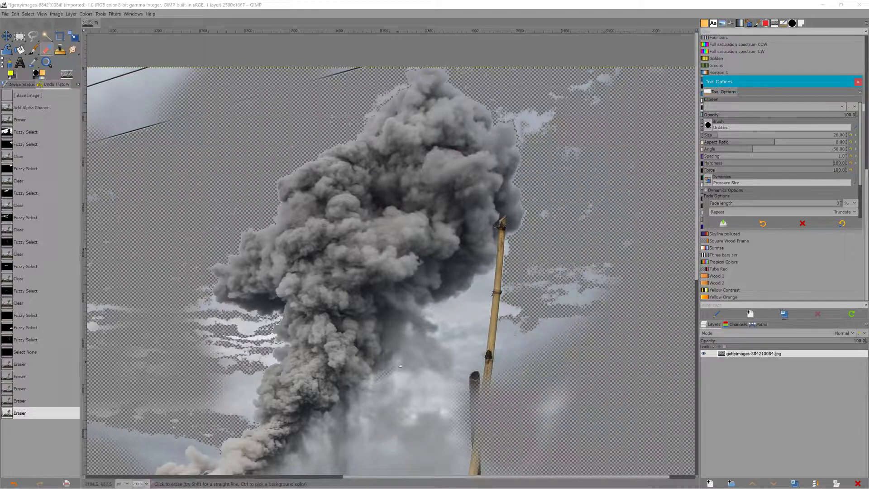
- Erase a clean outline along the right edge of the smoke plume, from its lower underside up towards the top
drag(400, 365, 405, 352)
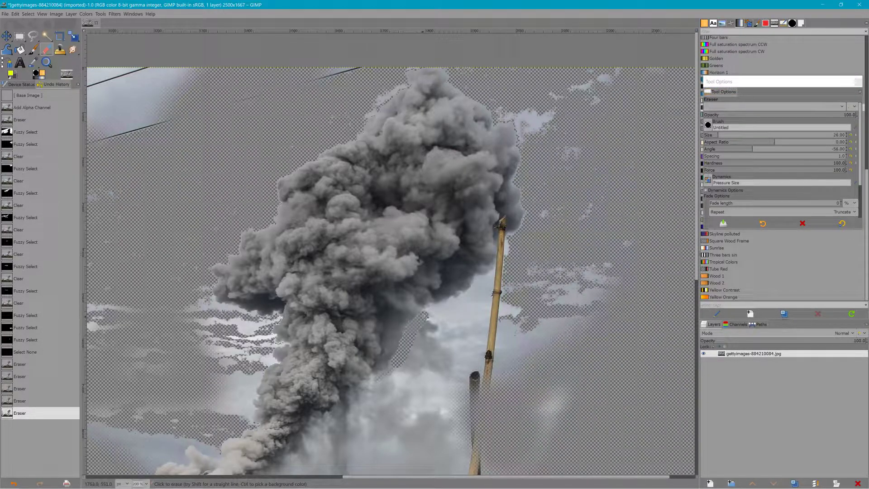
drag(432, 315, 461, 301)
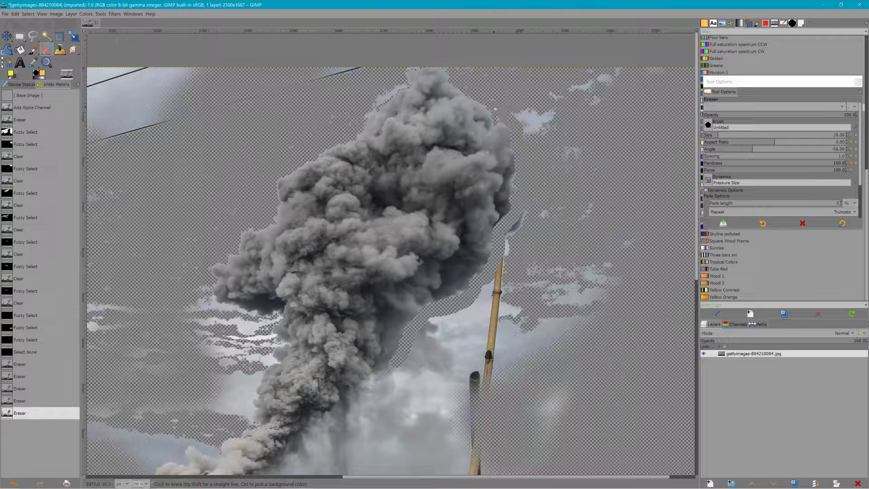
click(493, 105)
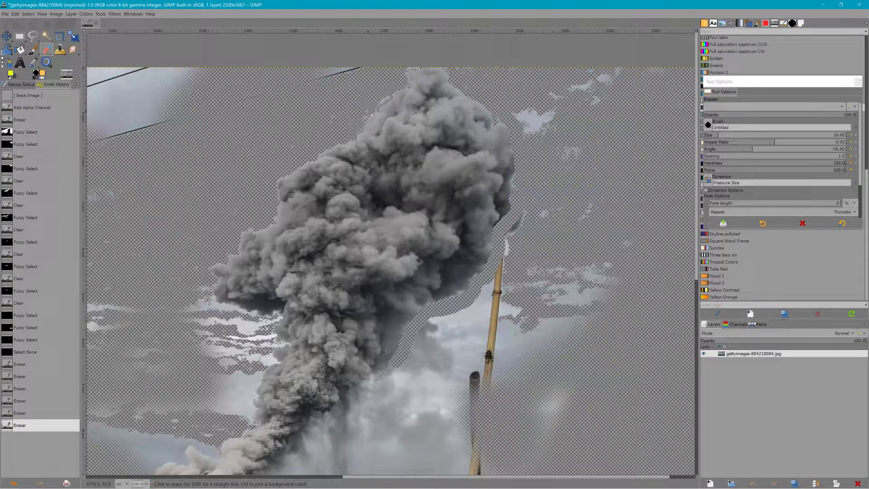
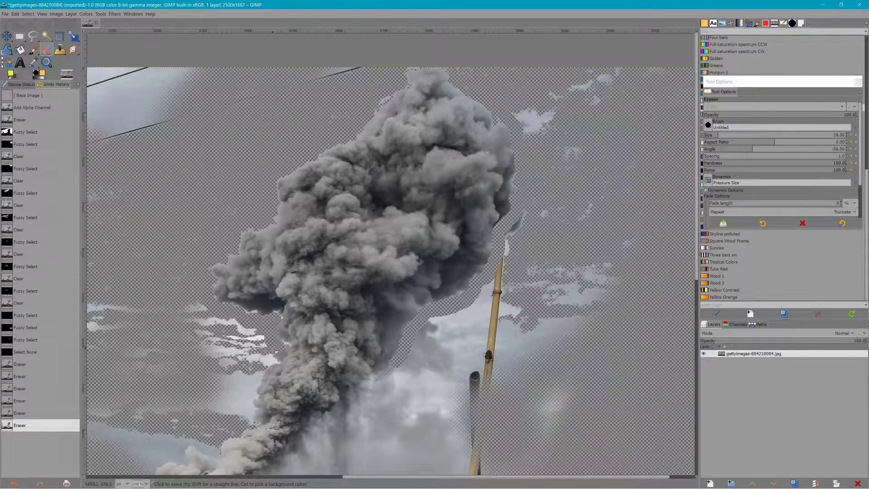
- Erase a clean outline along the lower right edge of the plume, from the crater up past the tip of the bamboo pole
click(253, 424)
mouse_move(250, 423)
mouse_down()
mouse_move(286, 368)
mouse_move(298, 366)
mouse_move(267, 401)
mouse_up()
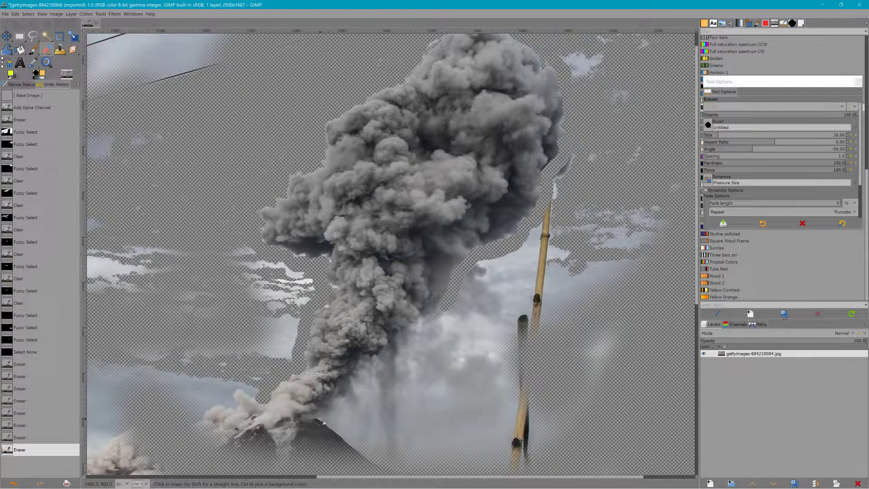
drag(355, 389, 367, 377)
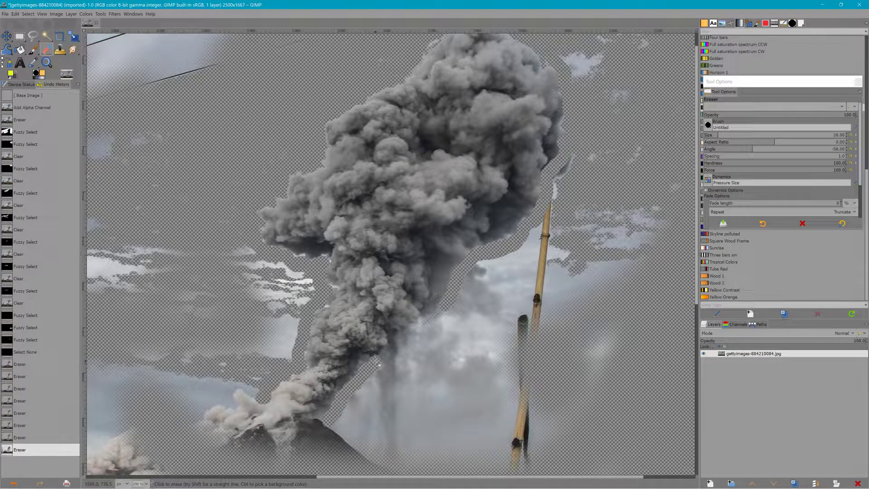
mouse_move(405, 342)
mouse_down()
mouse_move(421, 328)
mouse_move(443, 317)
mouse_up()
mouse_move(468, 275)
mouse_down()
mouse_move(513, 254)
mouse_move(585, 164)
mouse_move(628, 163)
mouse_up()
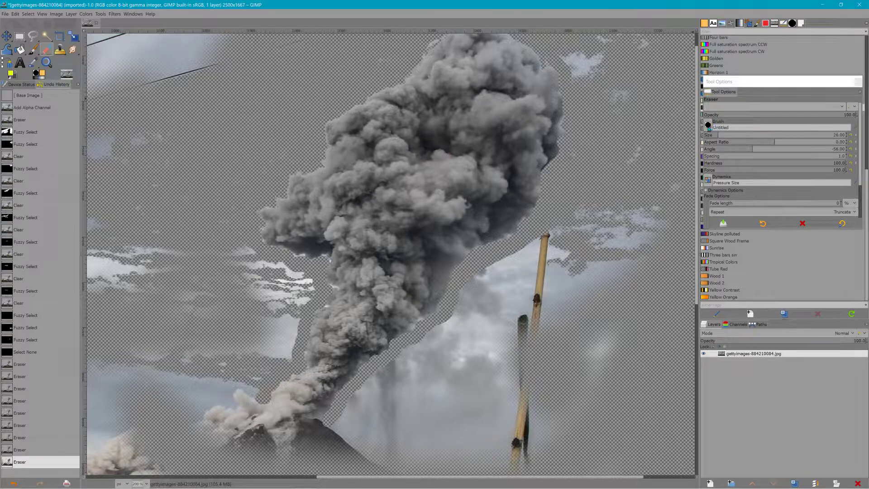
- Set the eraser size to 200 and erase the remaining sky, bamboo pole and mountain slope to the right of the plume
click(709, 128)
click(759, 133)
click(757, 133)
mouse_move(616, 208)
mouse_down()
mouse_move(501, 328)
mouse_move(499, 318)
mouse_move(472, 358)
mouse_move(390, 416)
mouse_move(369, 448)
mouse_move(446, 440)
mouse_move(512, 377)
mouse_move(483, 457)
mouse_move(593, 365)
mouse_move(669, 246)
mouse_move(657, 178)
mouse_move(623, 95)
mouse_move(601, 71)
mouse_up()
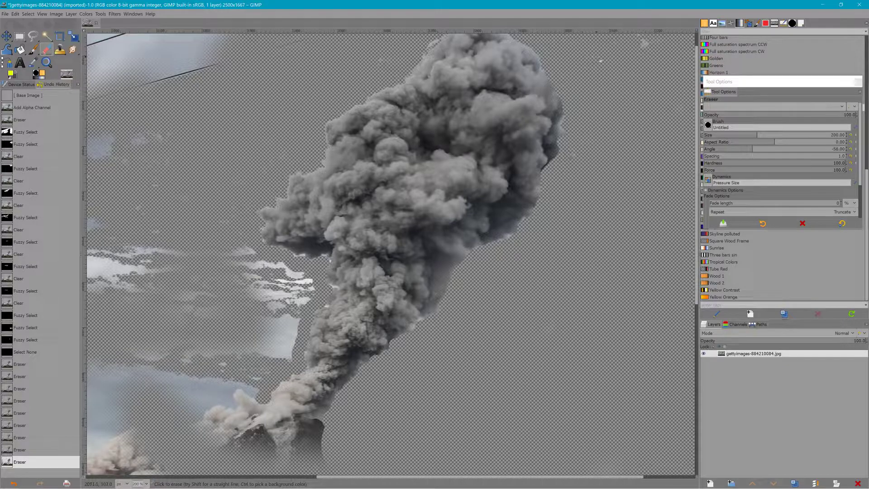
drag(602, 162, 598, 157)
- Erase the sky, clouds and cable remnants to the left of the plume and the leftover patches in the upper corners
scroll(582, 131, up, 1)
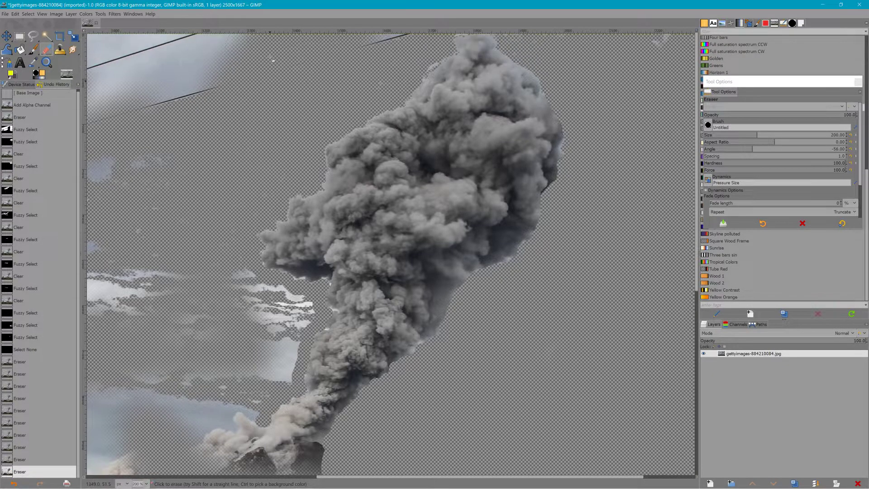
mouse_move(369, 33)
mouse_down()
mouse_move(226, 59)
mouse_move(226, 12)
mouse_up()
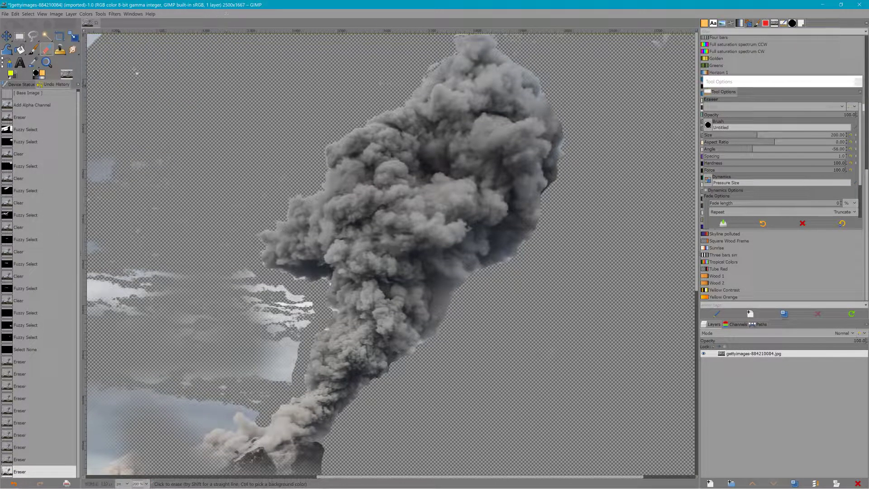
mouse_move(164, 205)
mouse_down()
mouse_move(240, 290)
mouse_move(281, 358)
mouse_move(223, 380)
mouse_move(203, 410)
mouse_move(181, 398)
mouse_move(218, 405)
mouse_move(136, 441)
mouse_move(114, 117)
mouse_move(109, 452)
mouse_move(150, 362)
mouse_up()
drag(670, 84, 680, 47)
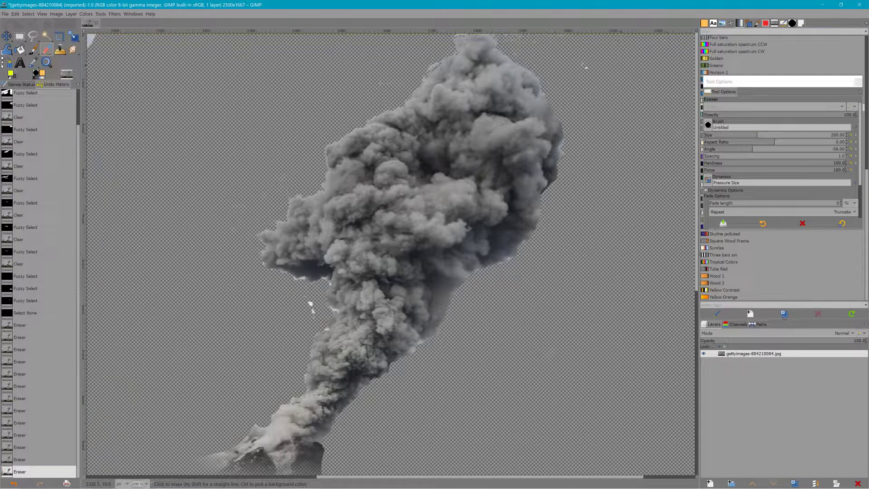
click(110, 42)
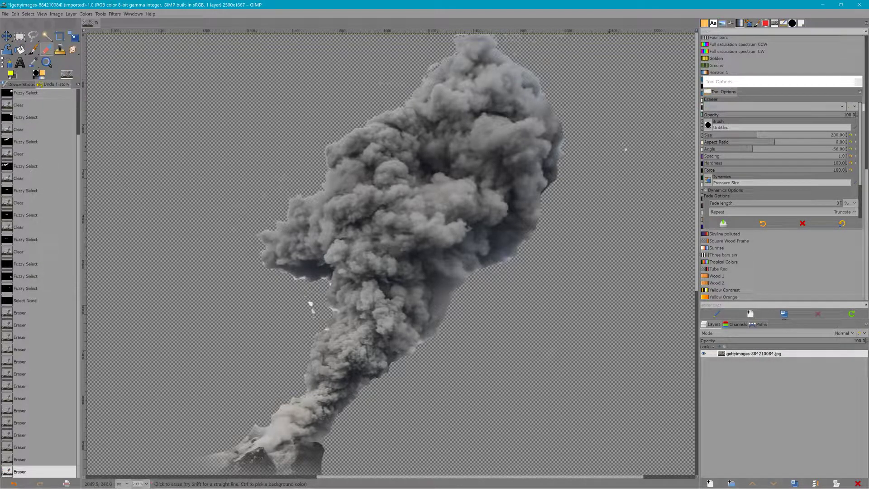
- Reduce the eraser size to 88 and erase the small white specks beside the left side of the plume's stem
click(736, 135)
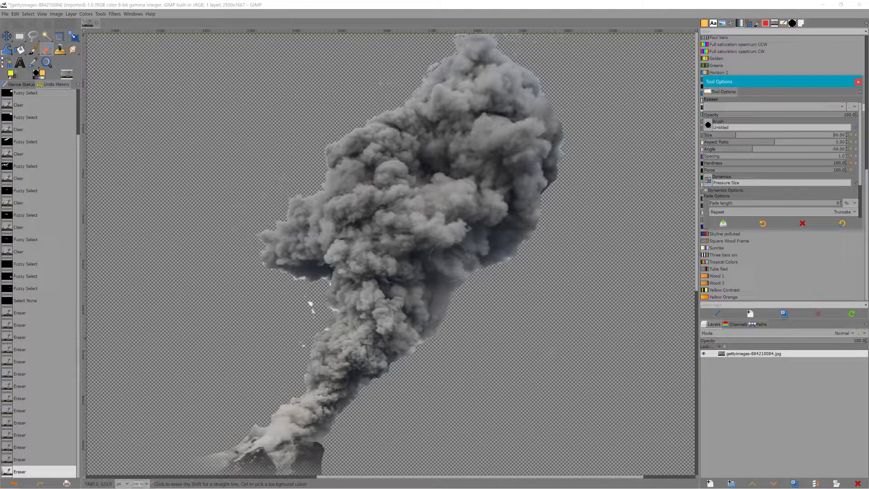
drag(299, 305, 309, 313)
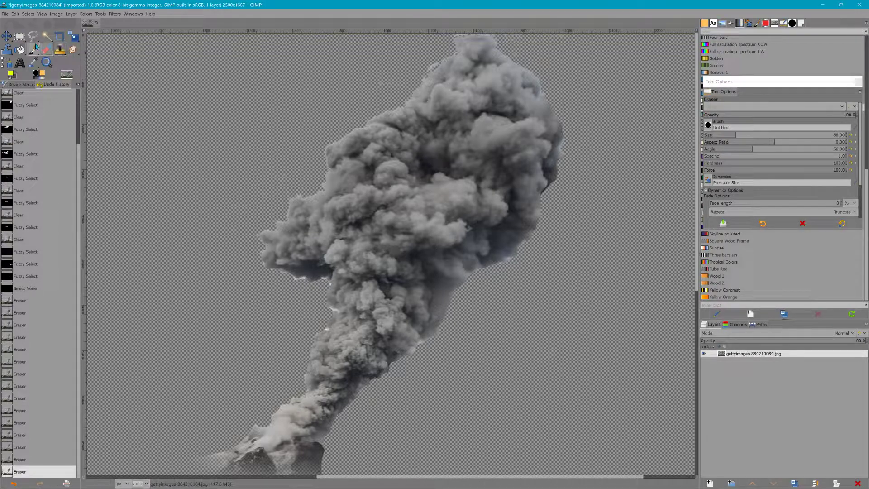
- Set the zoom to 100% and erase the volcano cone below the plume's base and the hazy strip above the fields
click(145, 484)
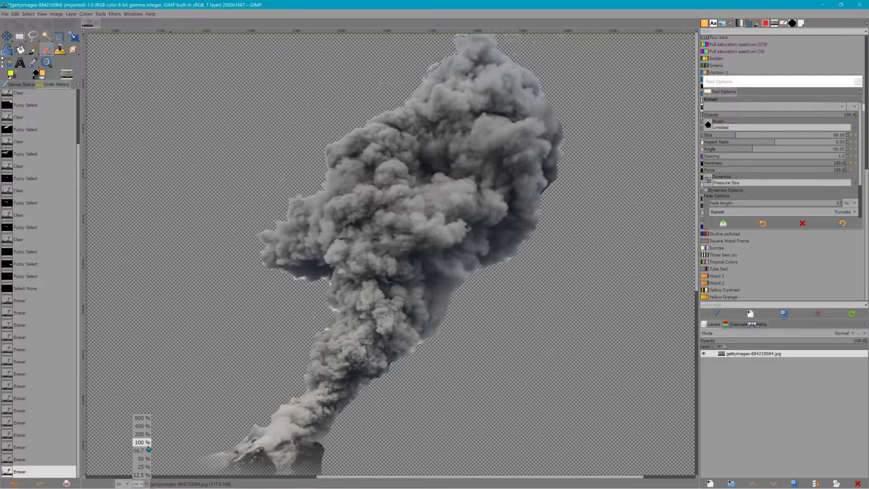
click(141, 442)
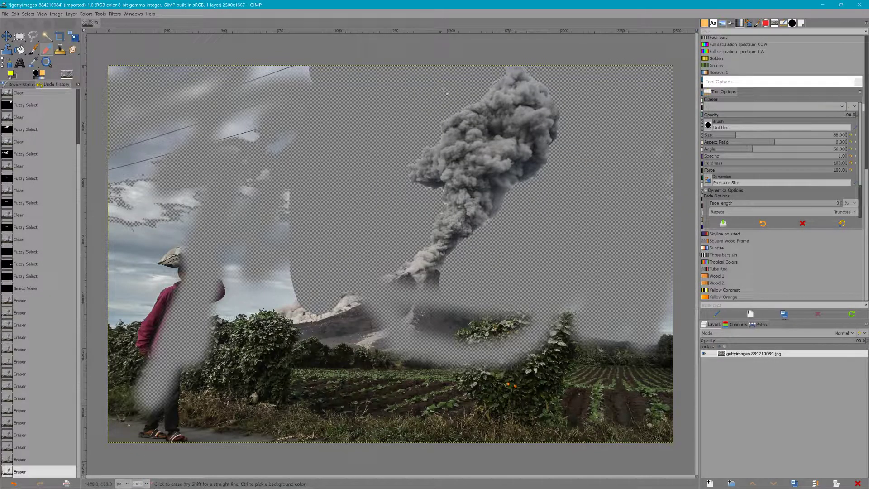
mouse_move(391, 281)
mouse_down()
mouse_move(452, 285)
mouse_move(389, 281)
mouse_up()
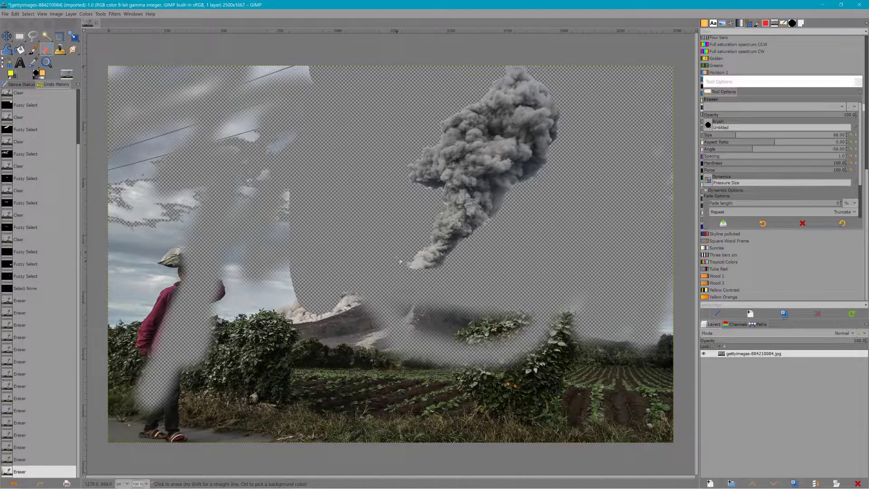
mouse_move(437, 304)
mouse_down()
mouse_move(476, 309)
mouse_move(525, 332)
mouse_move(409, 320)
mouse_up()
mouse_move(538, 325)
mouse_down()
mouse_move(441, 319)
mouse_move(586, 327)
mouse_move(619, 293)
mouse_move(694, 269)
mouse_move(681, 273)
mouse_move(688, 298)
mouse_up()
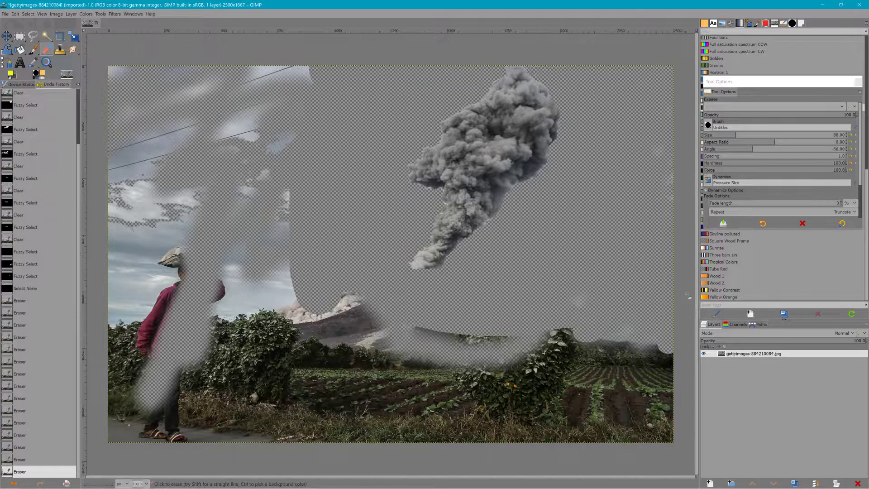
drag(516, 338, 420, 334)
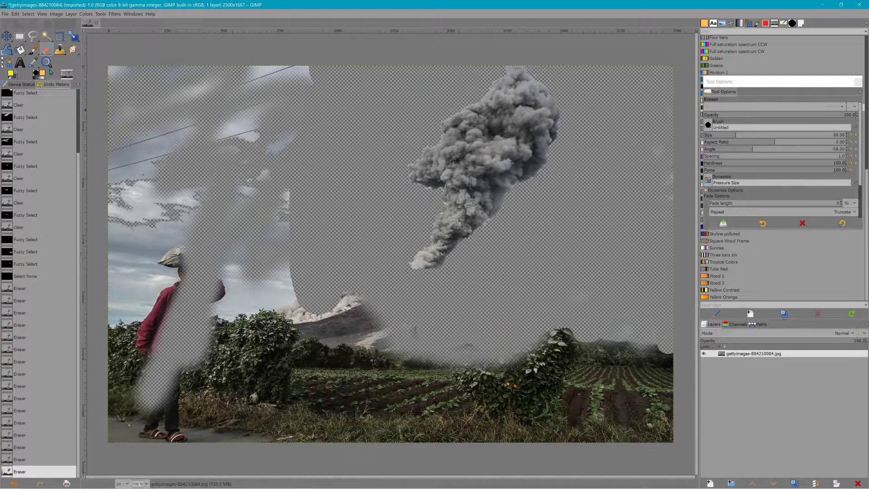
- Select a rectangle of about 950 x 981 px around the plume, and crop the image to a 979 x 979 px square around it
click(19, 36)
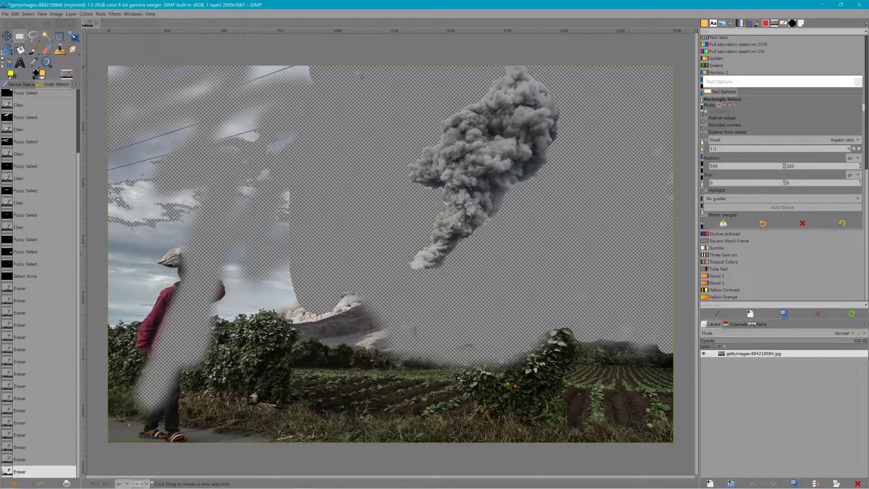
drag(369, 63, 584, 285)
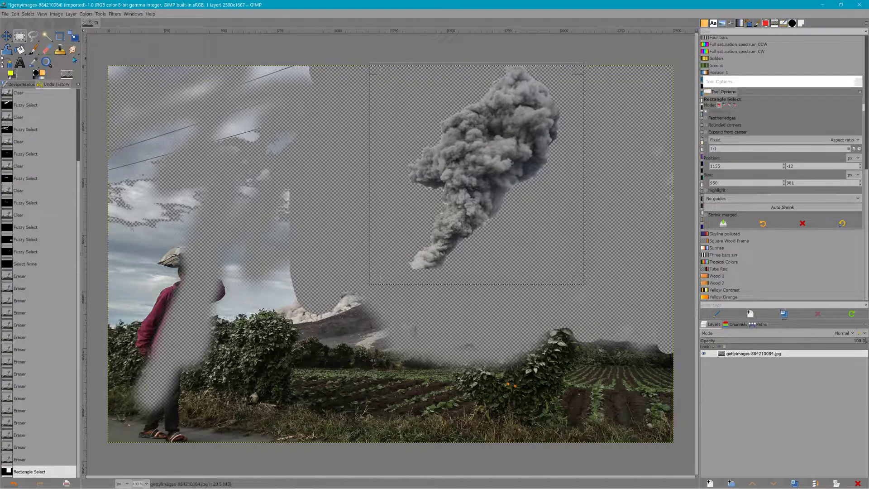
key(shift+c)
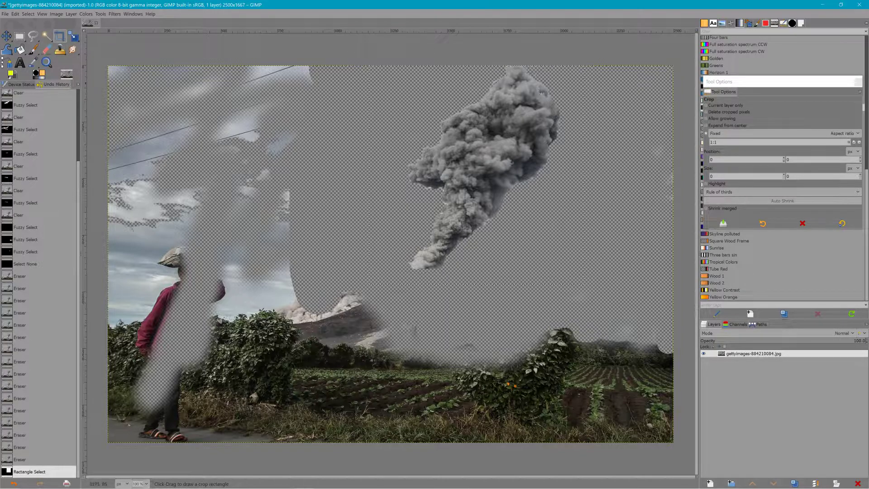
drag(383, 65, 489, 285)
click(487, 182)
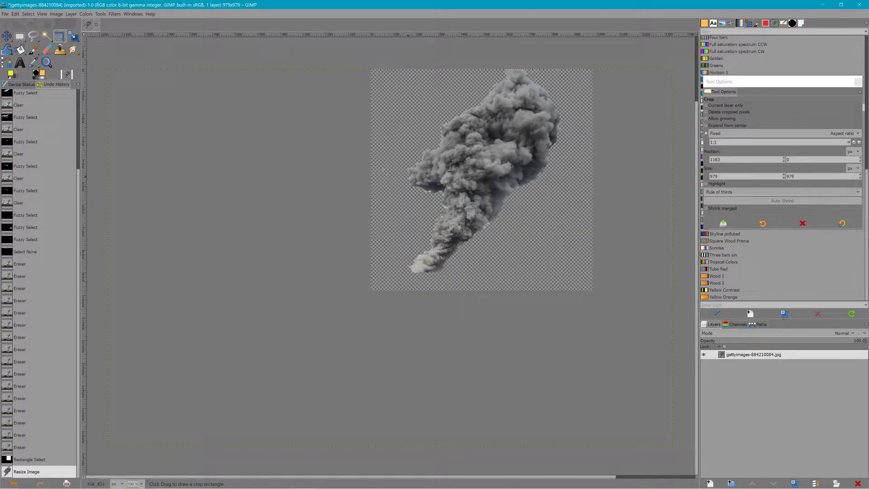
- Select a rectangle slightly larger than the cropped canvas and crop the image to that selection
click(19, 36)
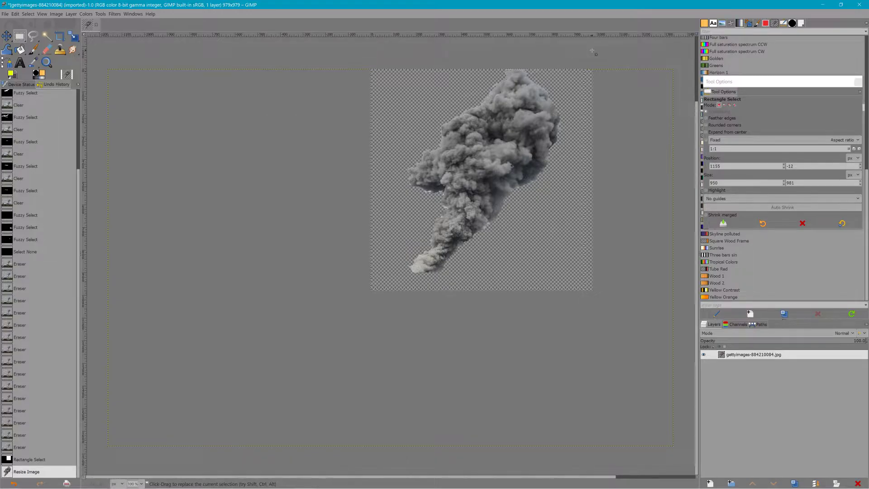
drag(609, 54, 592, 218)
drag(332, 299, 365, 300)
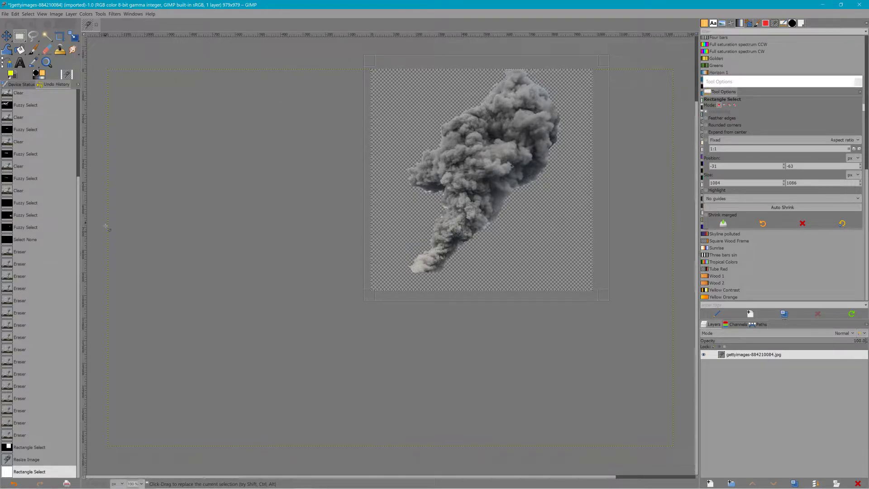
click(72, 14)
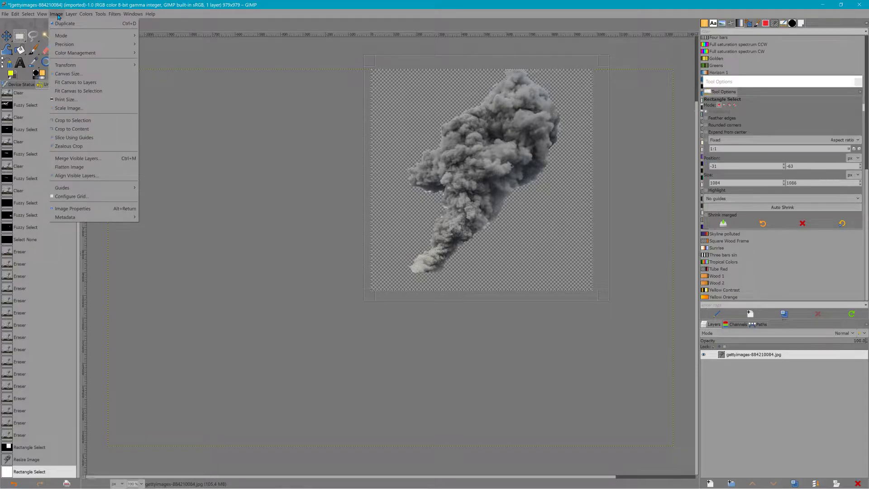
mouse_move(45, 14)
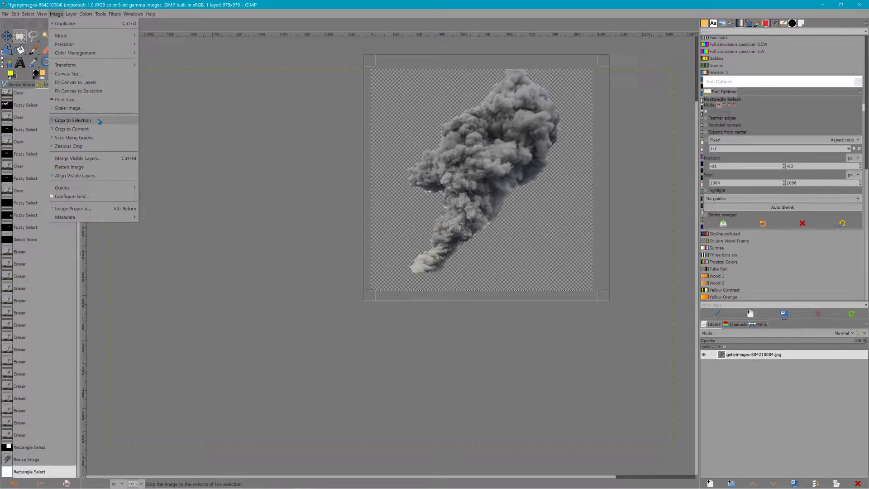
click(73, 120)
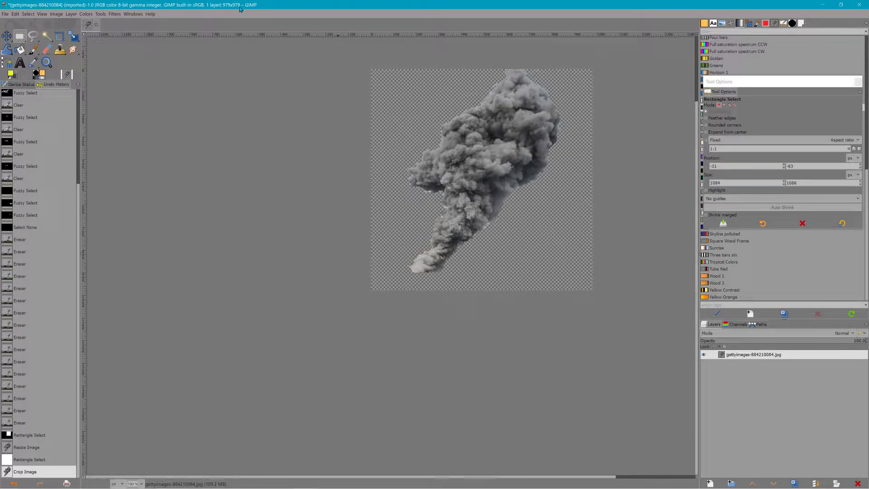
click(6, 14)
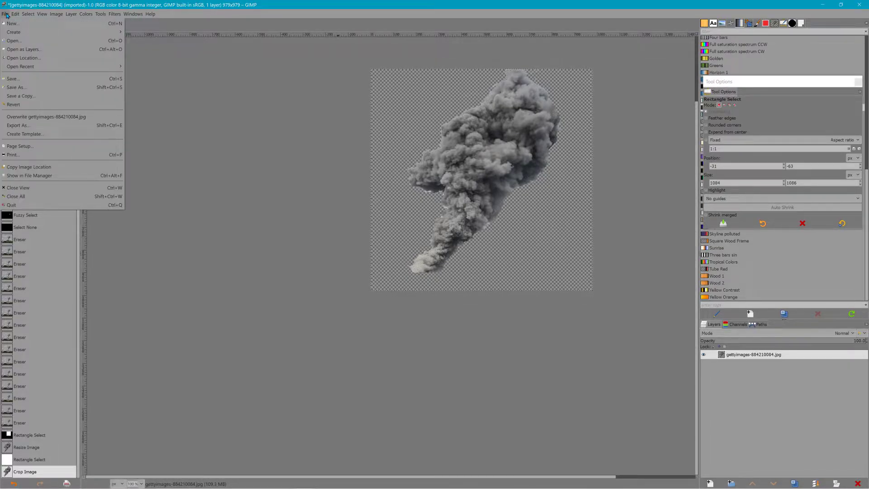
mouse_move(58, 15)
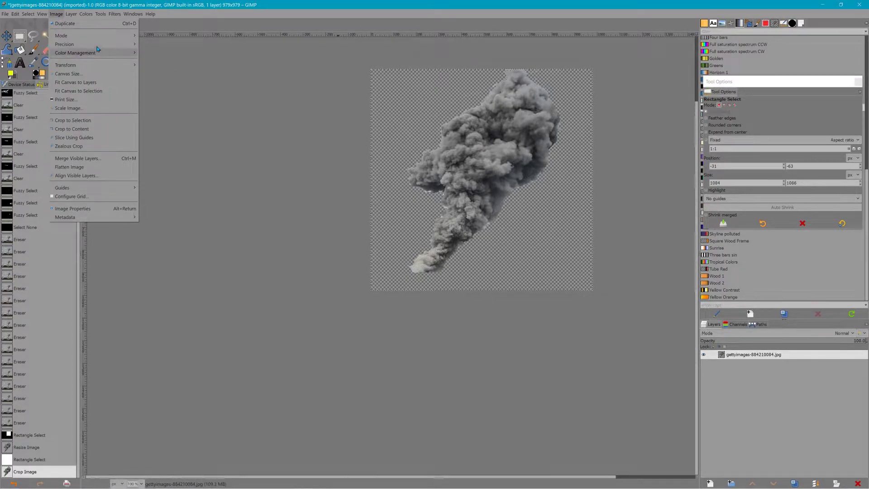
click(48, 38)
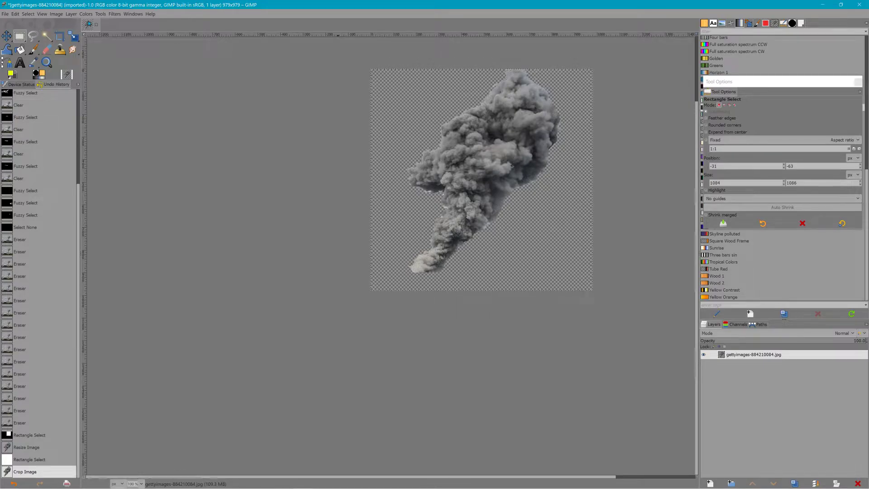
- Scale the image to 1024 x 1024 pixels with cubic interpolation
click(68, 14)
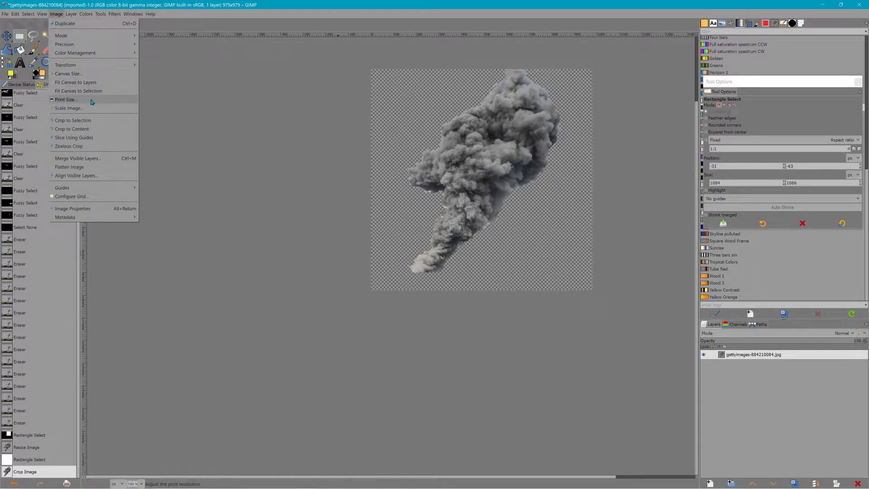
click(93, 106)
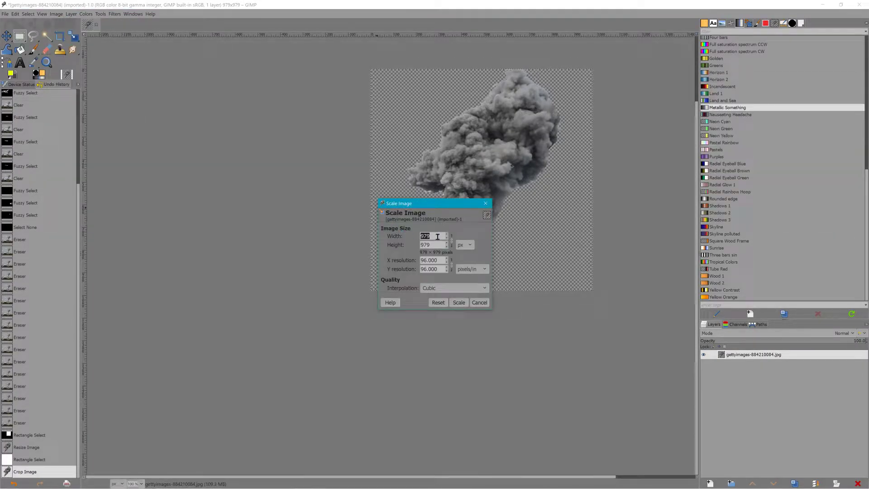
text(20)
mouse_move(430, 236)
mouse_down()
mouse_move(390, 238)
mouse_move(431, 245)
mouse_move(419, 245)
mouse_up()
text(1024)
click(459, 302)
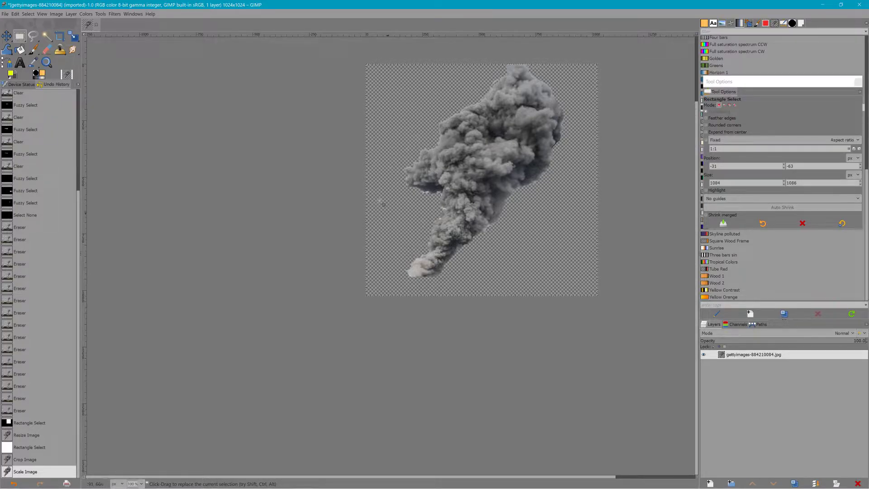
- Select the transparent background around the smoke plume with Fuzzy Select
key(u)
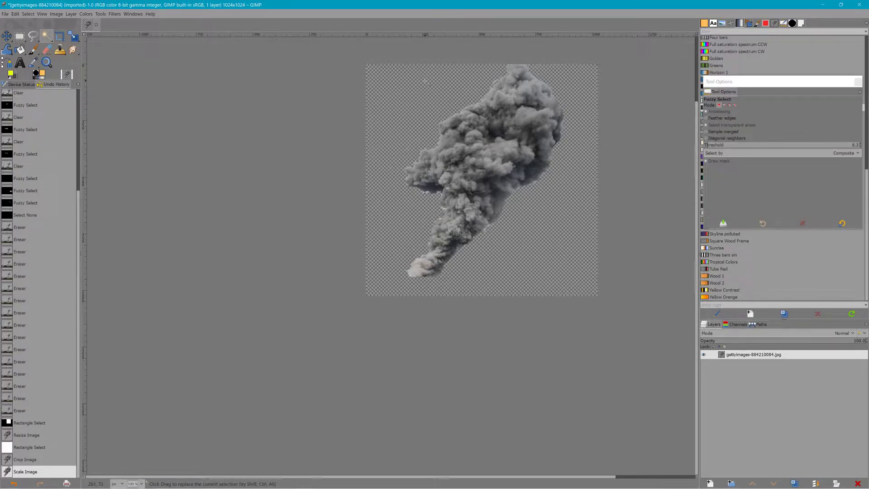
click(541, 90)
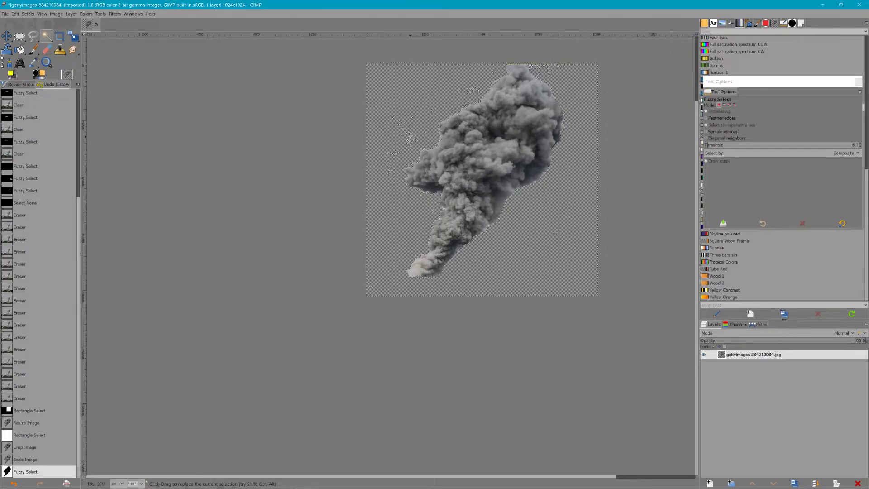
click(410, 135)
click(407, 127)
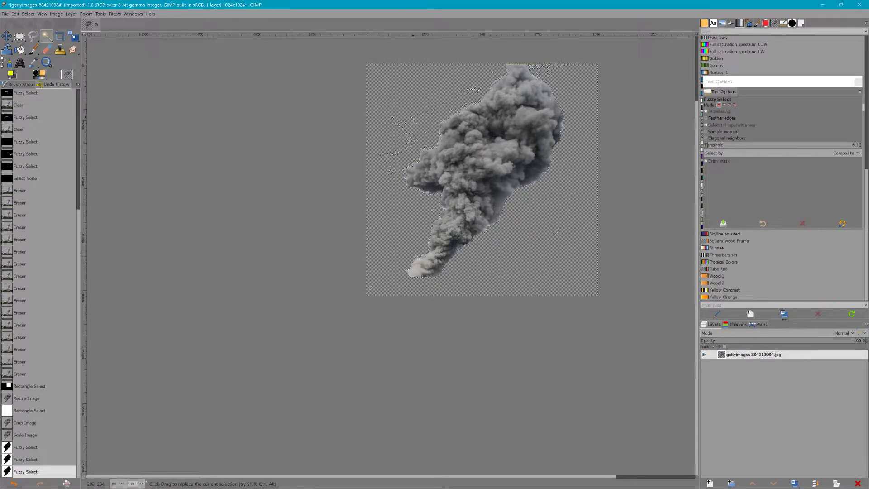
- Feather the background selection by 100 px and clear it twice to soften the plume's edges
click(56, 14)
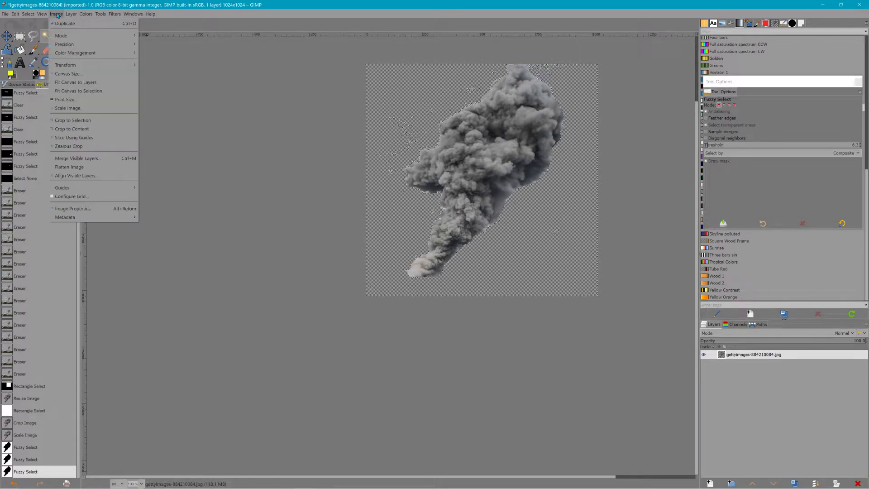
mouse_move(42, 14)
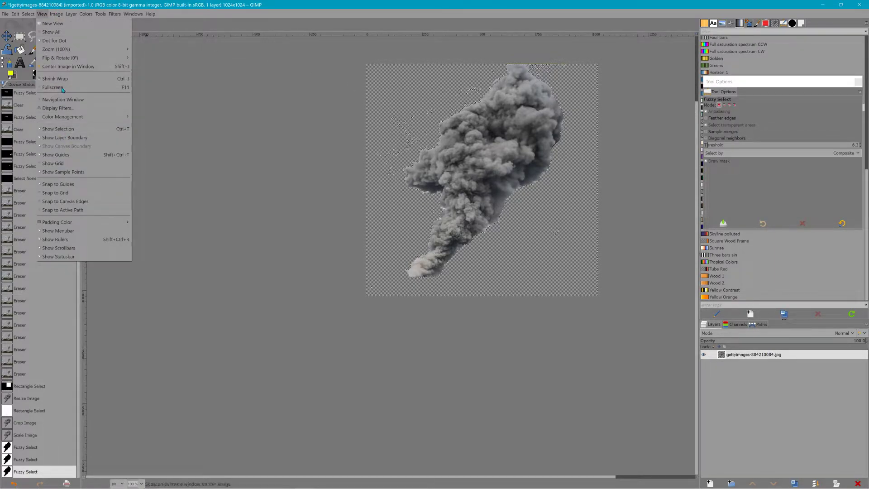
mouse_move(73, 14)
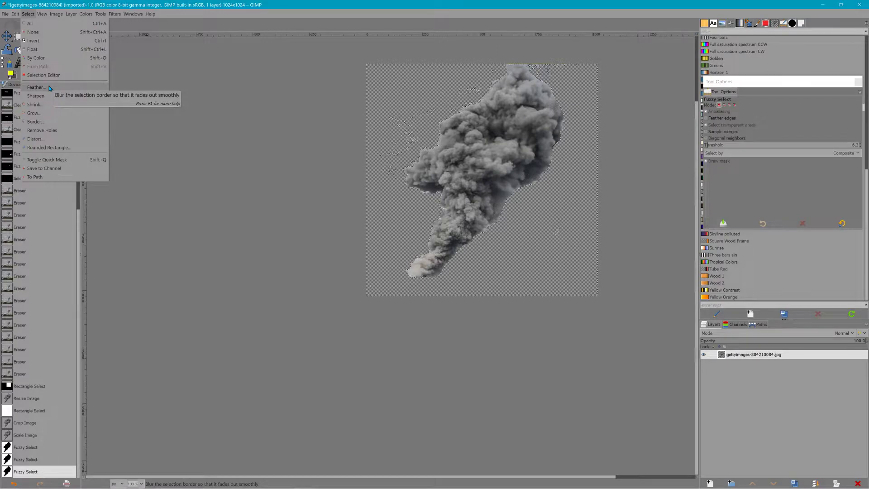
click(50, 88)
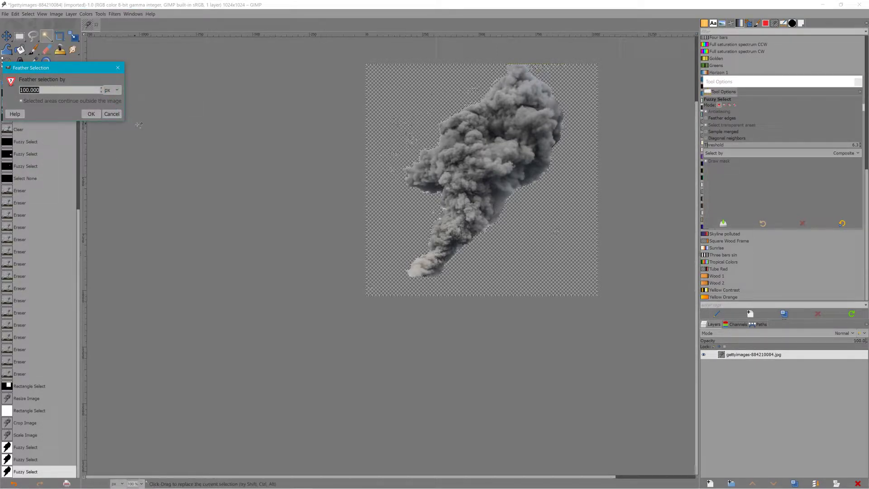
click(91, 113)
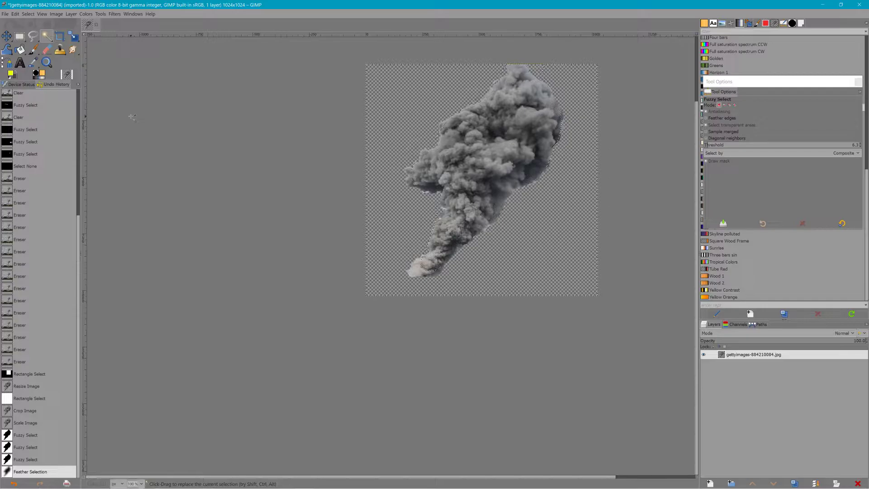
key(Delete)
key(Delete)
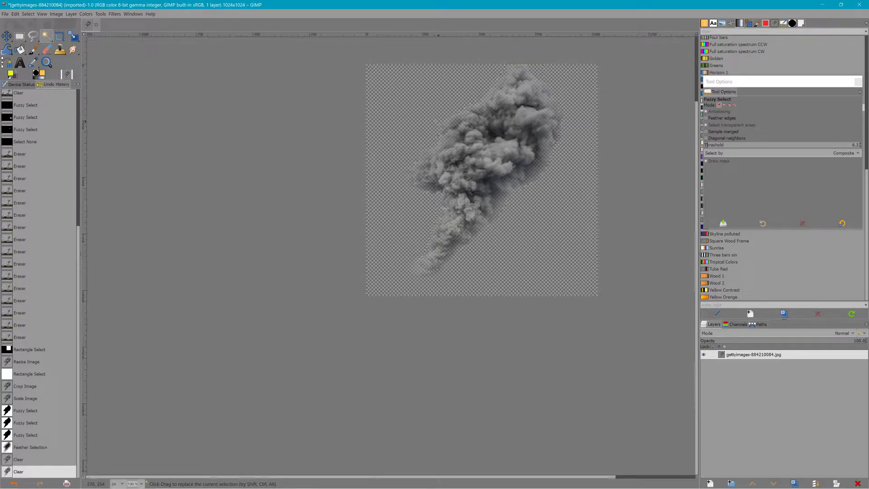
- Select the whole 1024 x 1024 px canvas and rotate its contents by -28.46° about the centre to straighten the plume
click(20, 36)
click(410, 100)
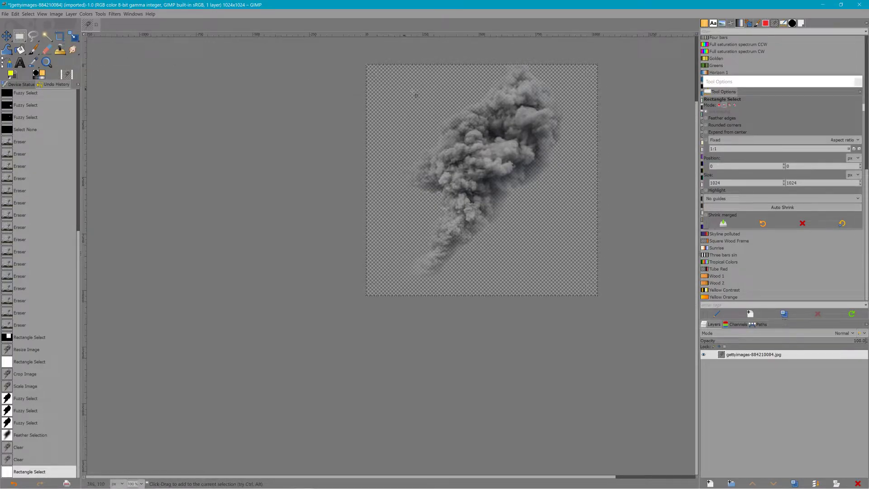
key(shift+r)
drag(374, 70, 339, 135)
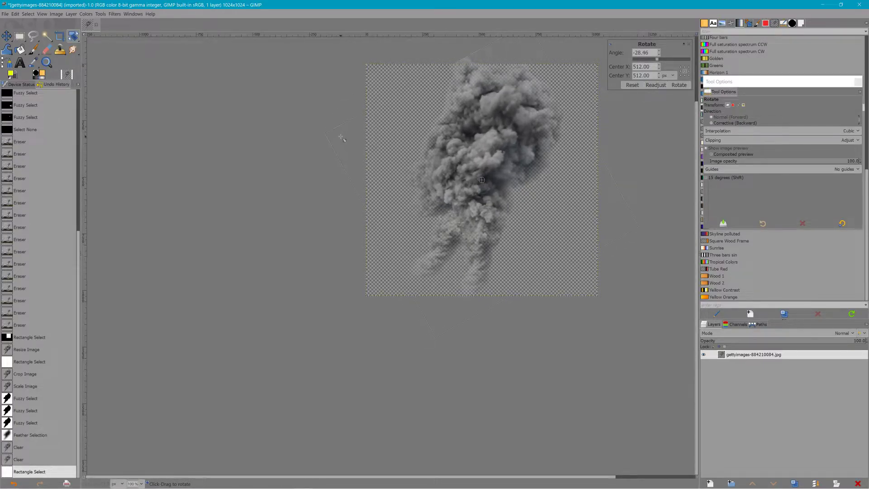
key(Return)
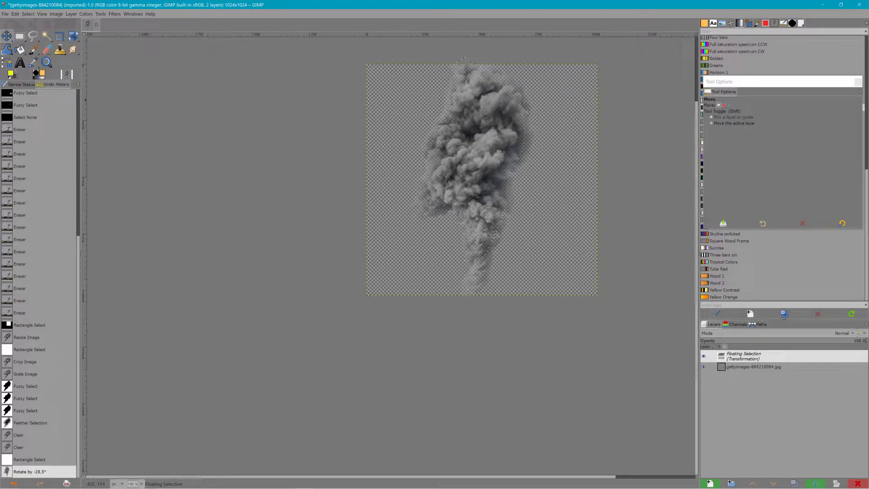
- Move the floating plume down until its top lies inside the canvas, and anchor it to the image layer
drag(474, 122, 475, 124)
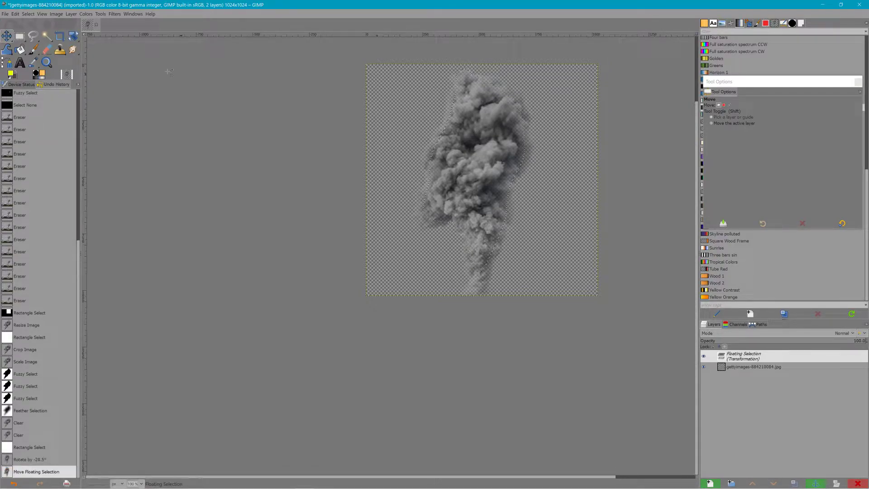
click(47, 49)
click(447, 71)
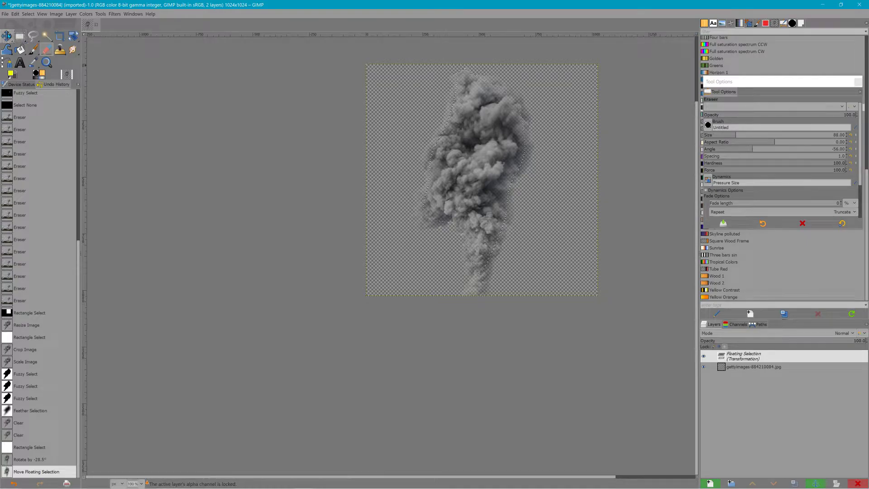
click(20, 36)
click(388, 99)
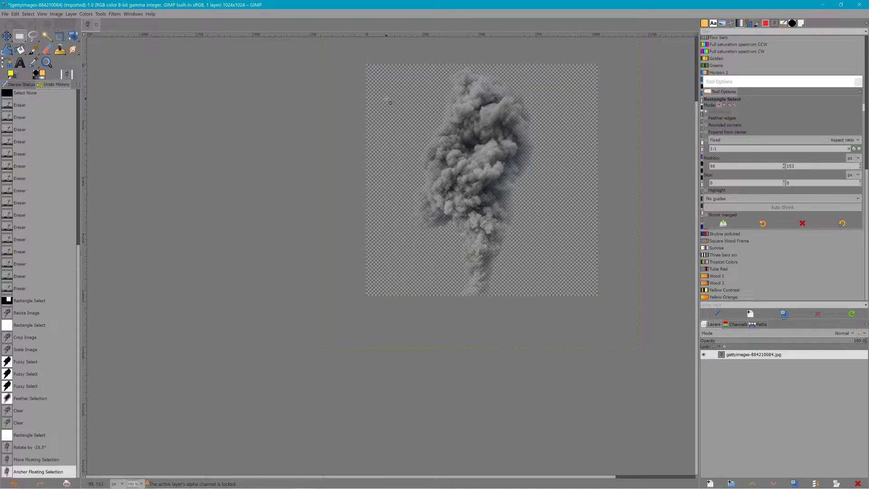
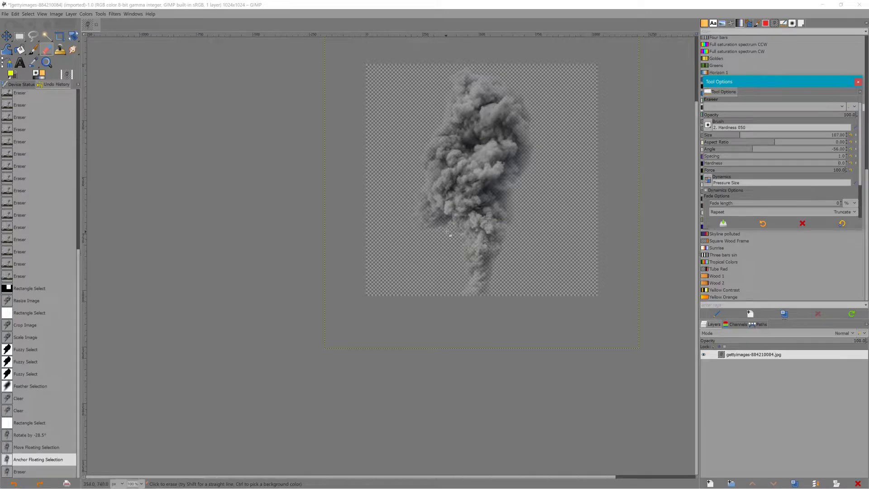
- Erase the leftover haze beside the plume's stem with the soft Eraser brush
click(449, 233)
click(451, 231)
click(452, 230)
click(453, 230)
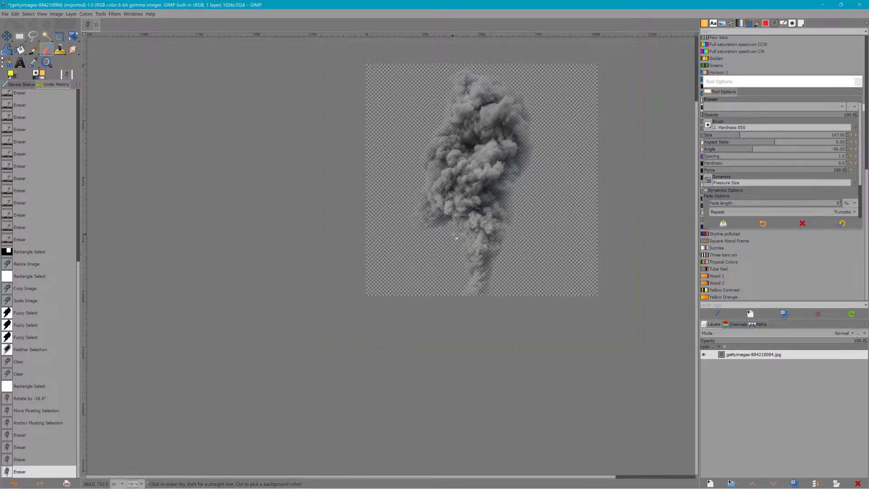
click(453, 233)
click(454, 236)
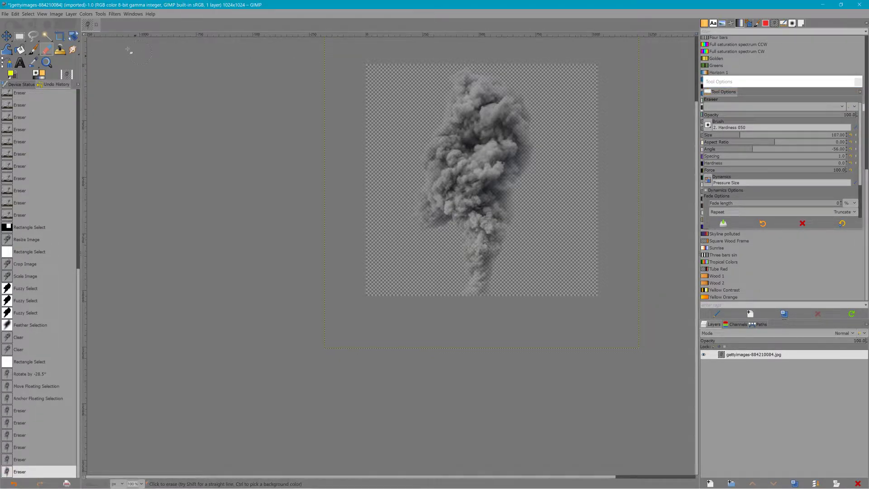
- Crop the canvas around the plume to a 1:1 area of 1022 x 1022 px, keeping the cropped pixels
scroll(479, 99, up, 3)
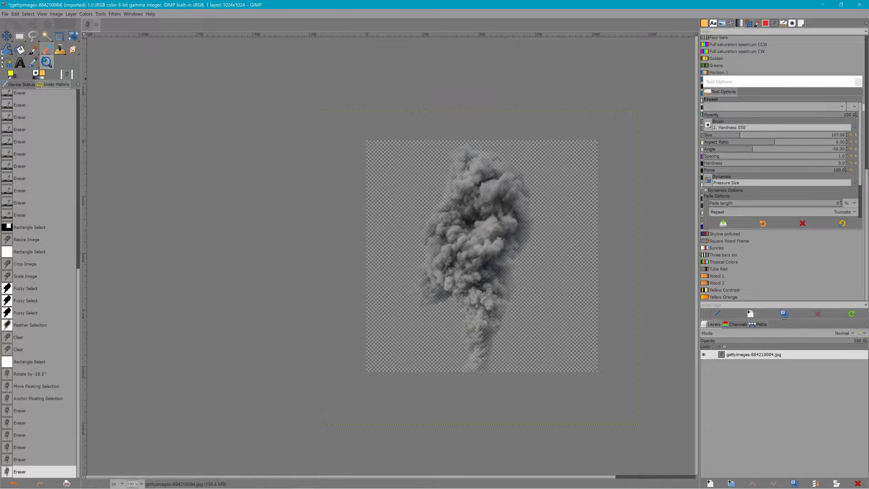
click(59, 36)
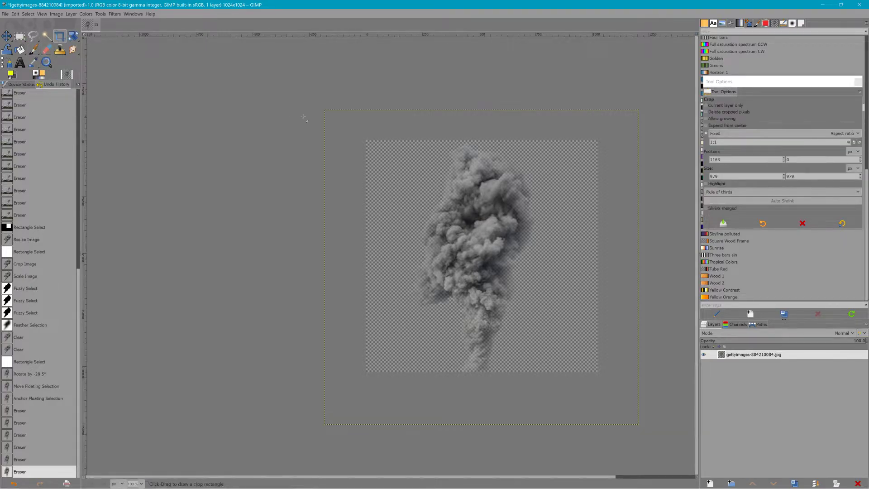
drag(367, 141, 598, 372)
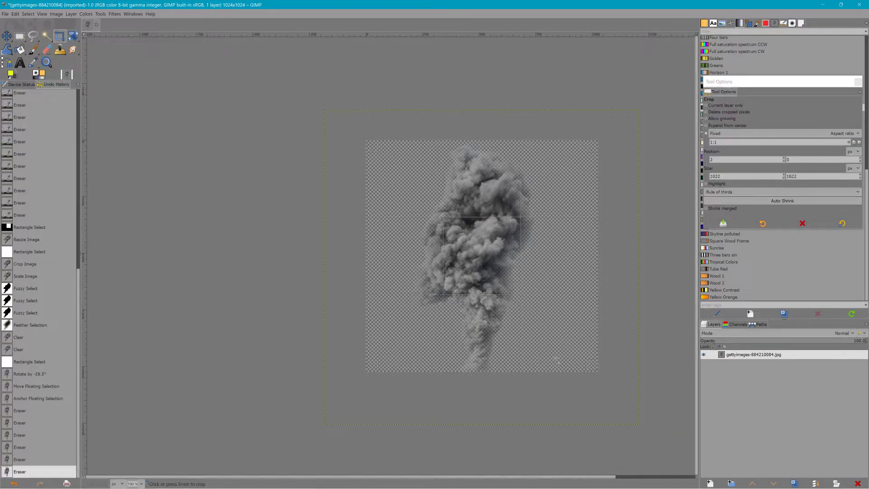
click(491, 275)
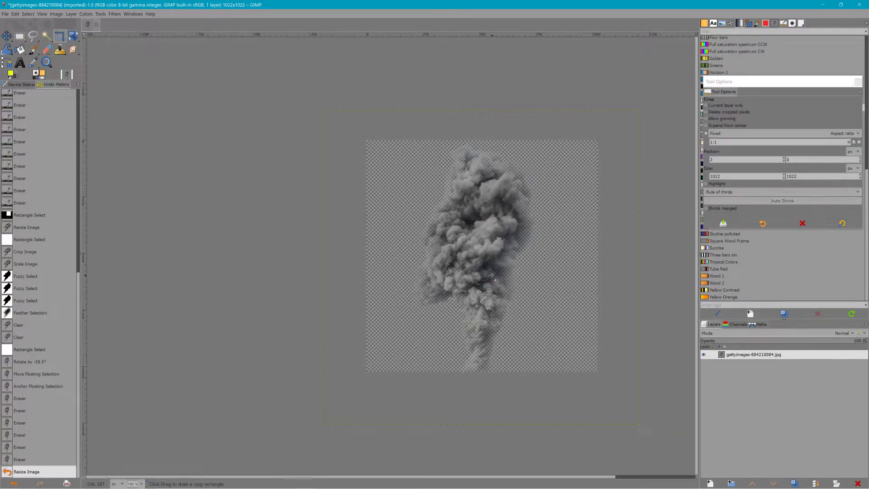
- Select the whole canvas with a rectangle of about 1039 x 1032 px and crop the image to that selection
click(20, 36)
drag(367, 142, 437, 197)
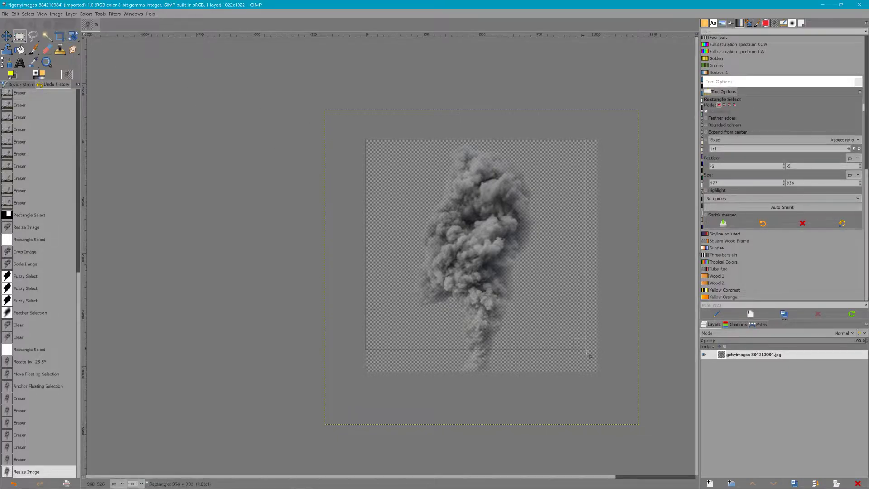
drag(600, 372, 599, 372)
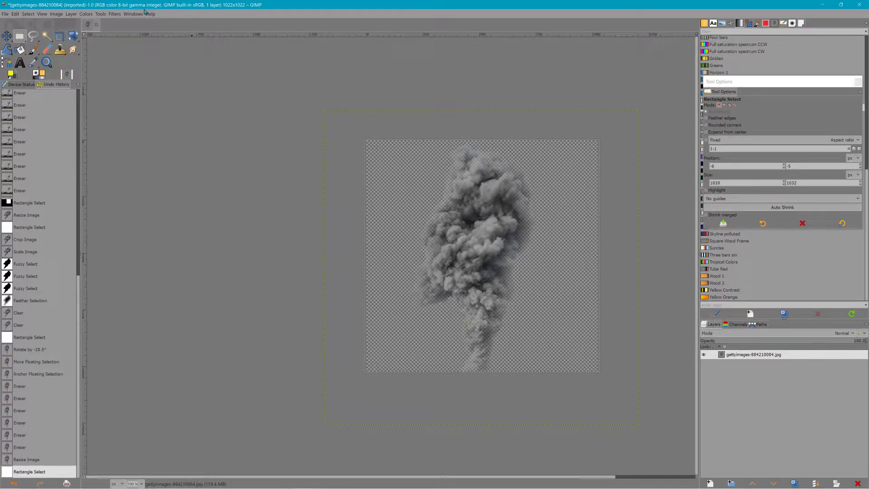
click(56, 13)
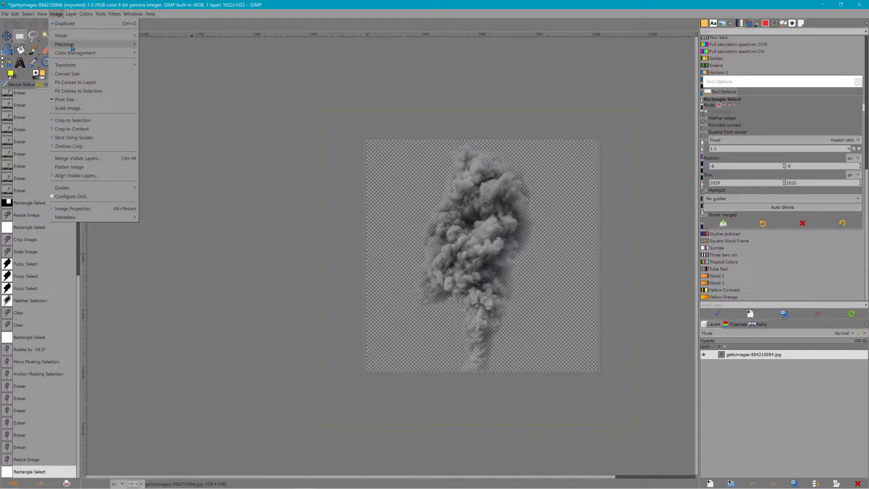
click(82, 120)
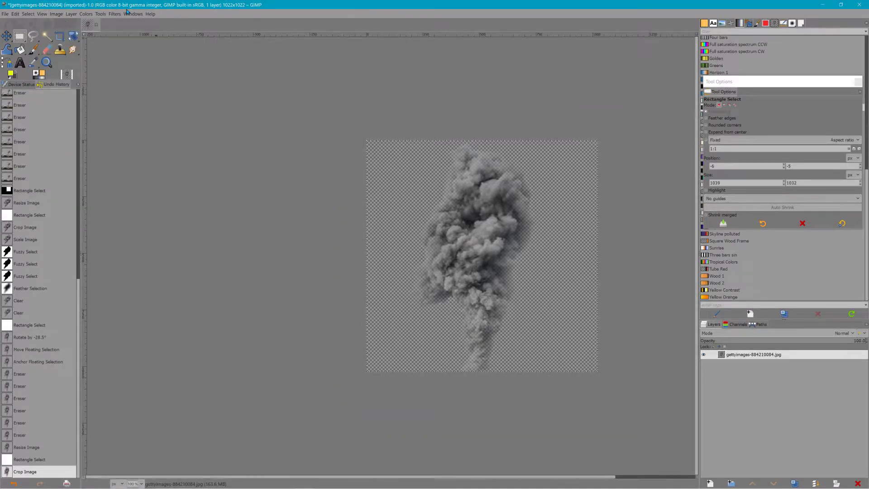
- Scale the image to 1024 x 1024 px with cubic interpolation
click(71, 14)
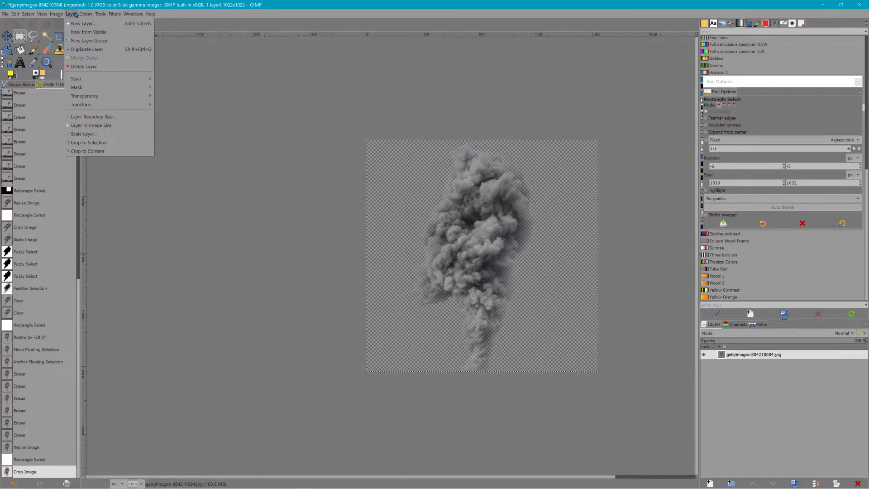
mouse_move(41, 14)
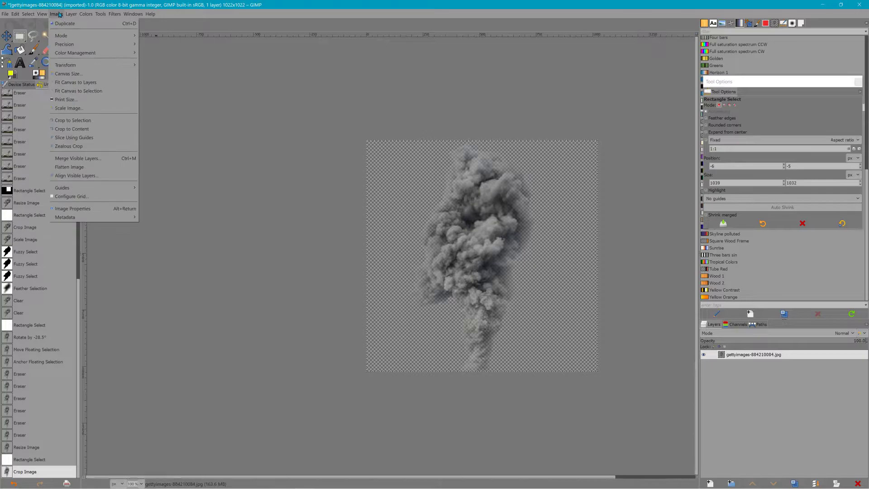
click(75, 110)
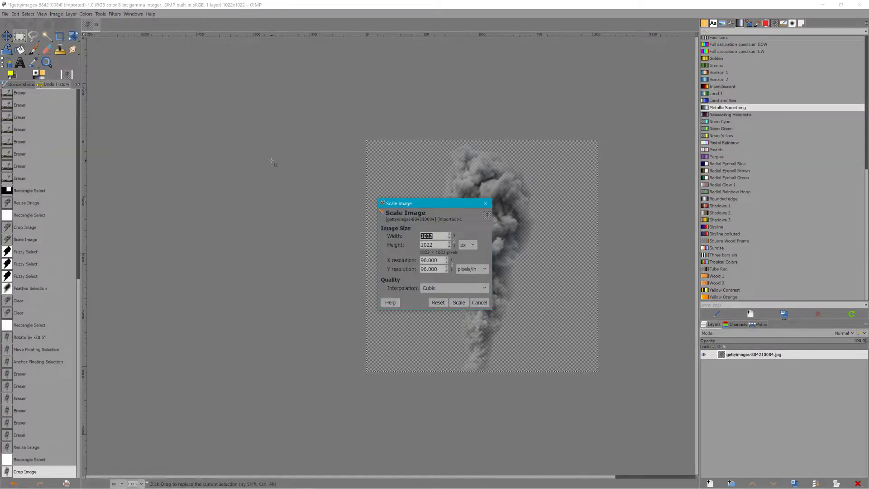
text(1024)
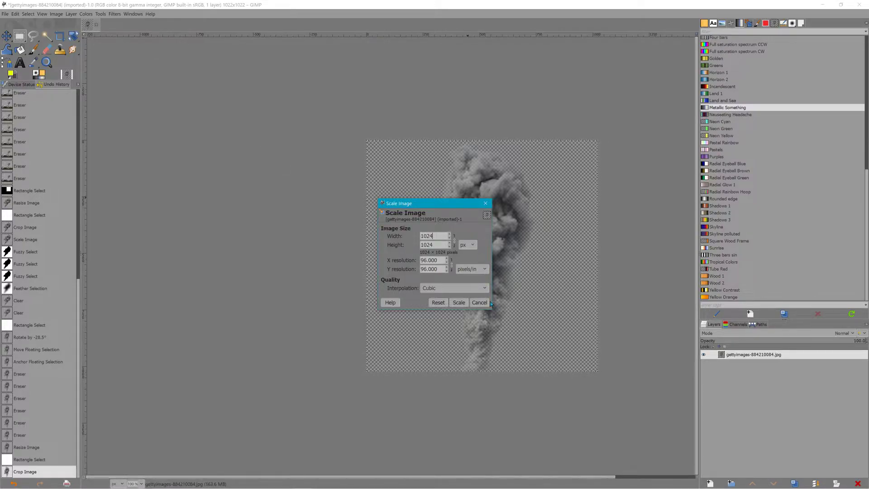
click(459, 302)
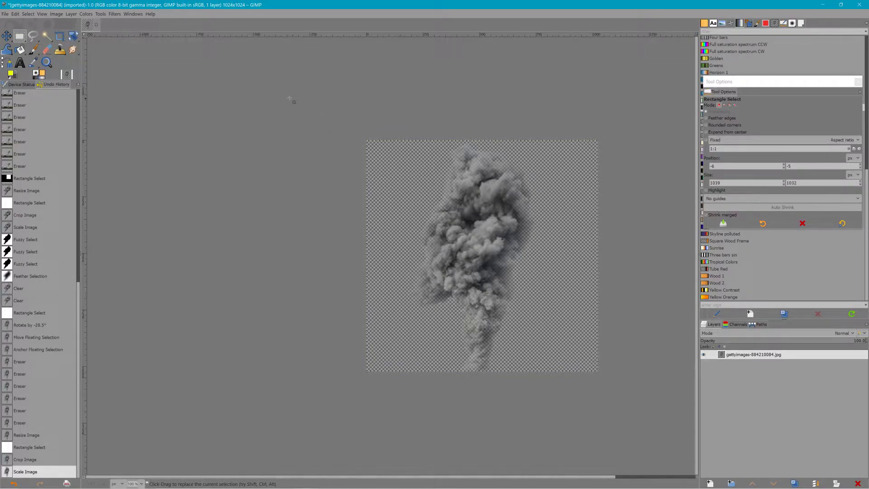
- Start exporting the image to the Desktop as smoke2.dds
click(5, 14)
click(27, 125)
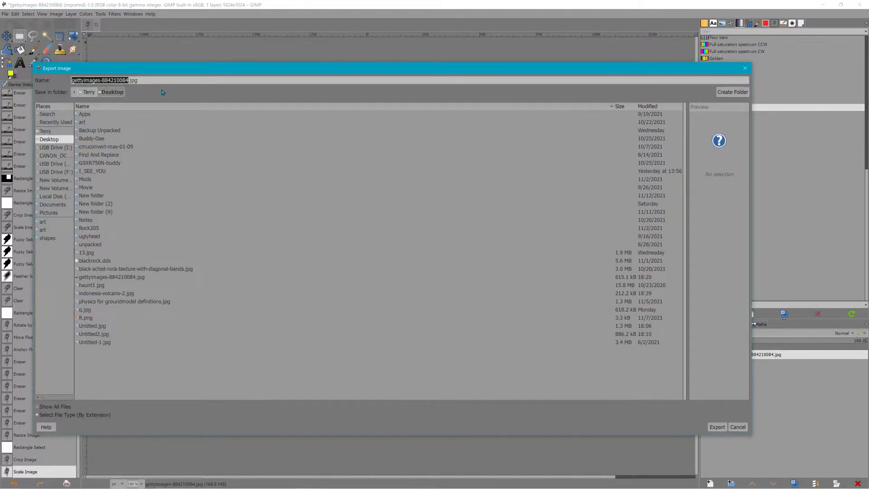
text(smoke)
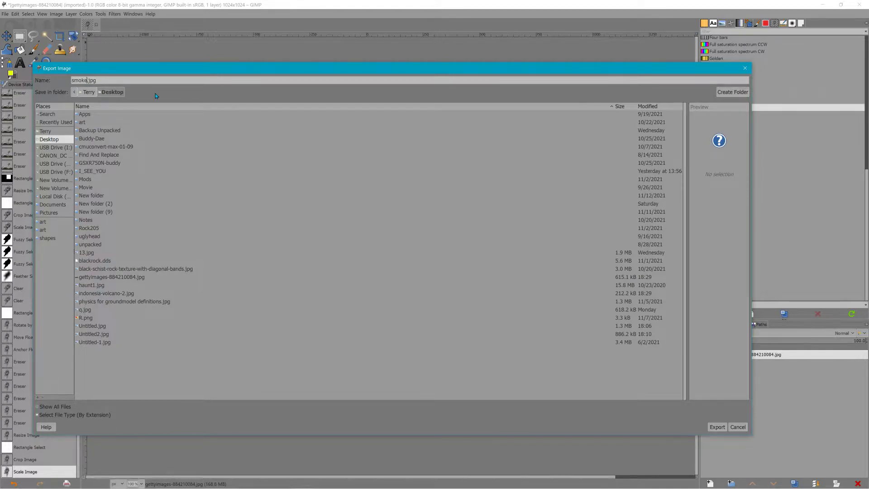
text(1)
key(BackSpace)
text(2)
key(BackSpace)
key(BackSpace)
key(BackSpace)
click(716, 426)
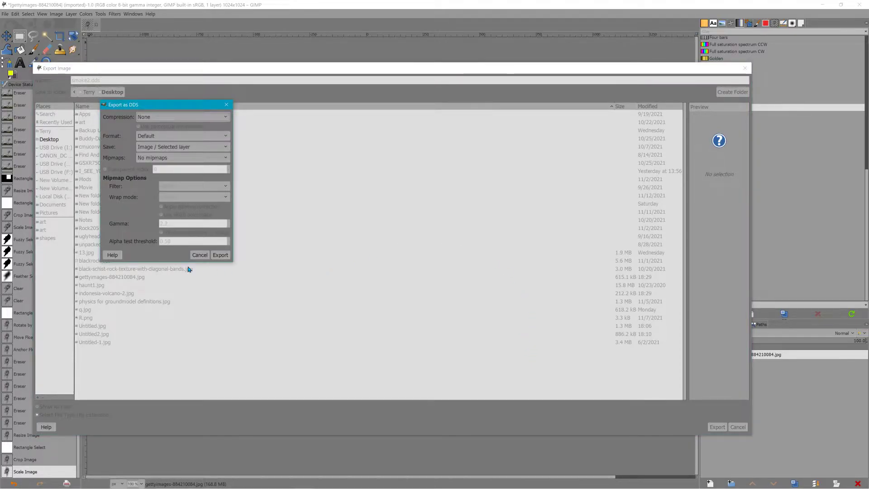
- Export the DDS file with BC3 / DXT5 compression and generated mipmaps
click(224, 256)
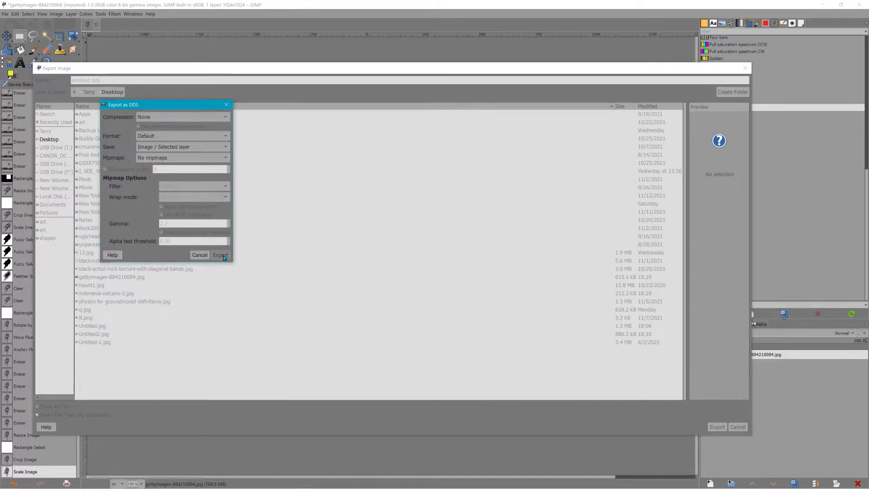
click(199, 120)
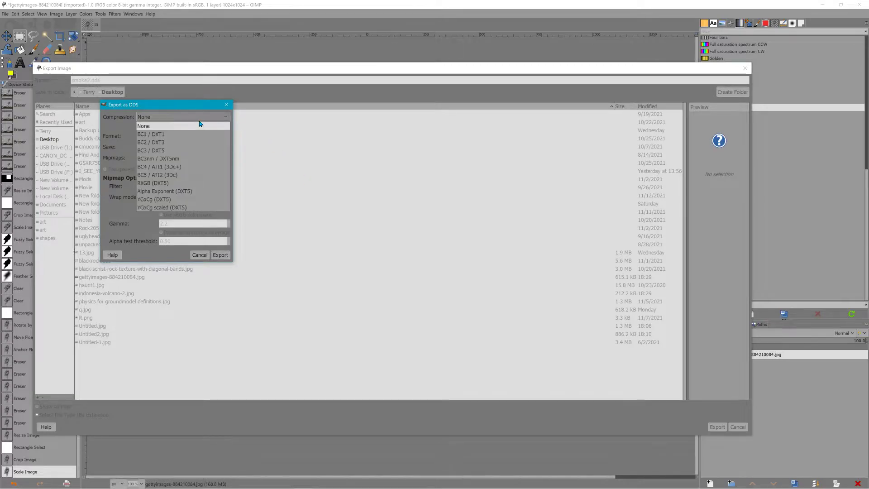
click(146, 154)
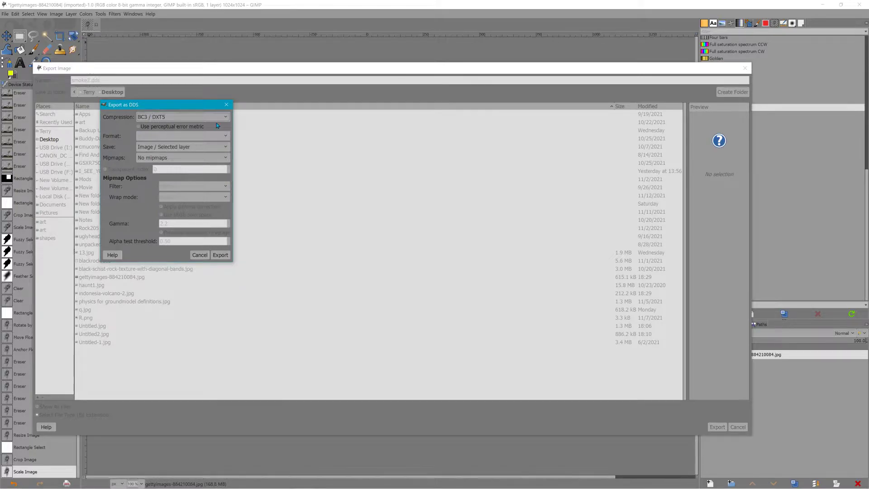
click(192, 159)
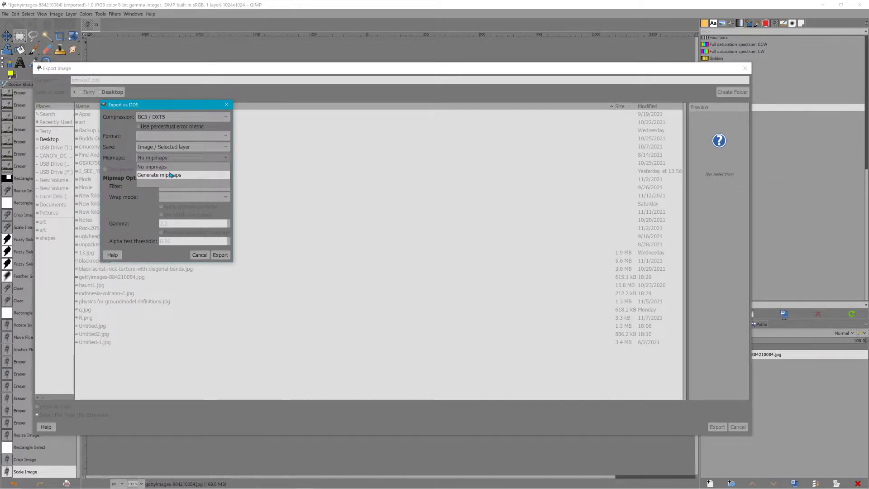
click(181, 169)
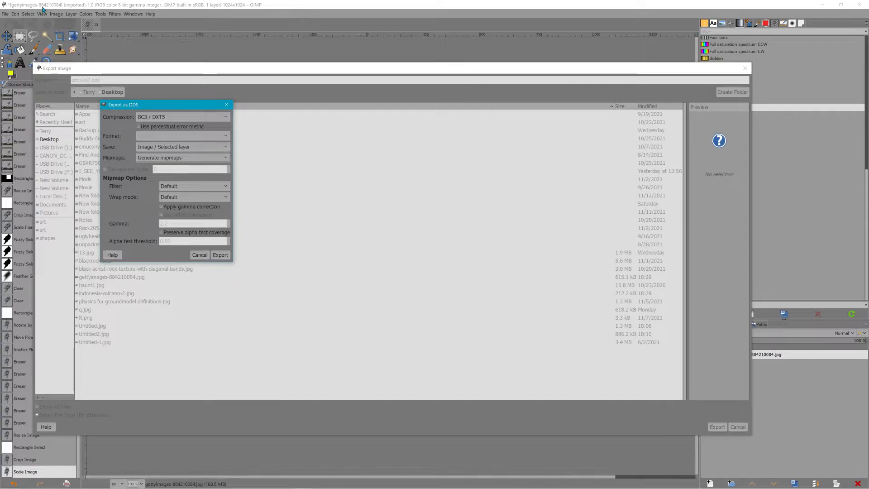
click(220, 255)
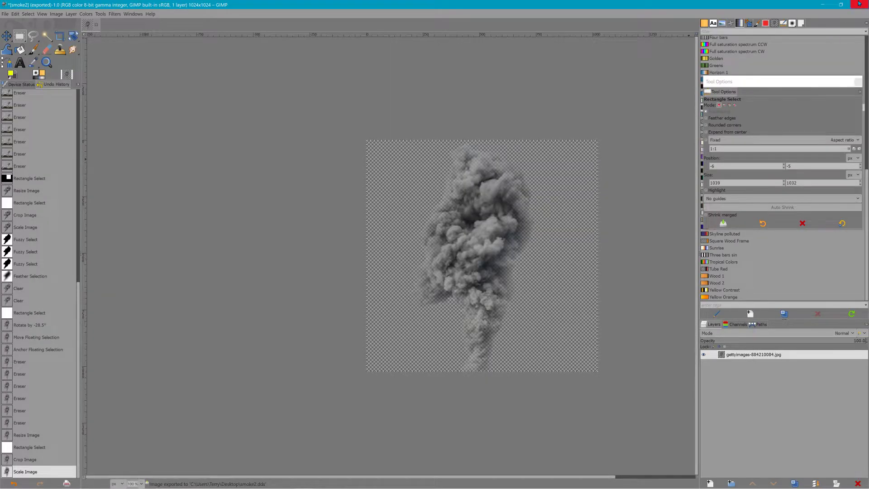
- Switch to Blender 2.93 and delete the default cube from the new scene
click(821, 4)
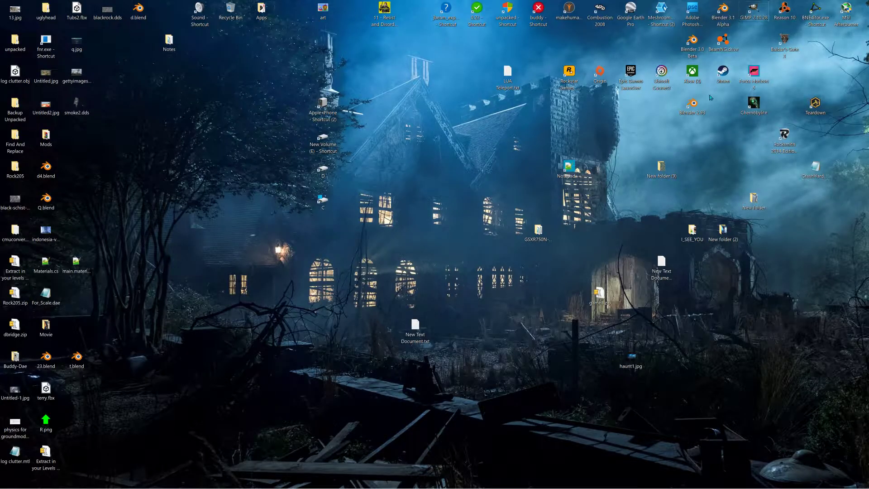
double_click(692, 105)
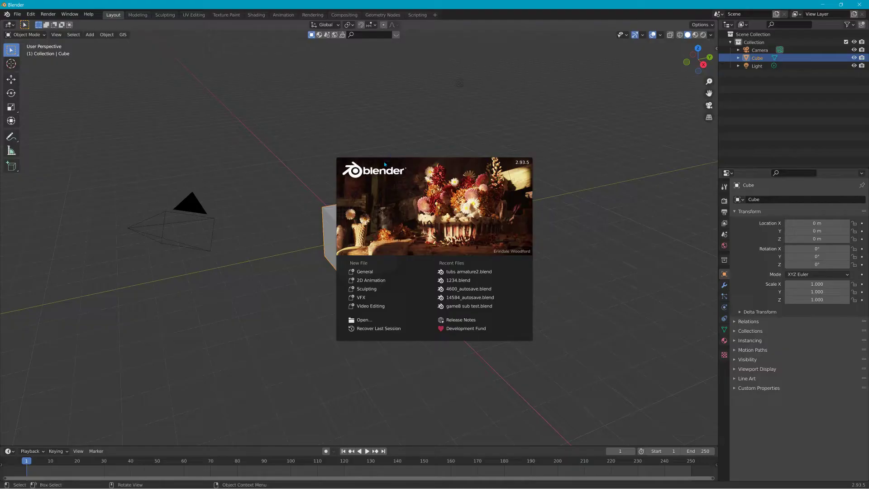
click(367, 190)
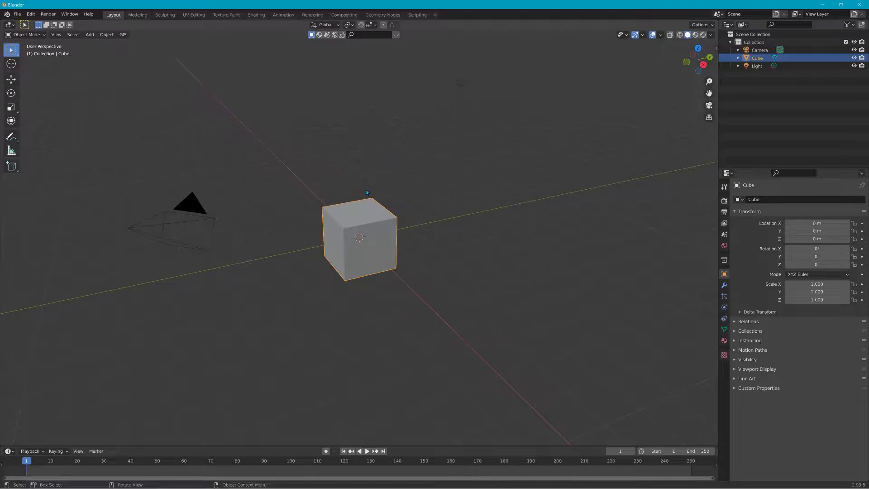
key(Delete)
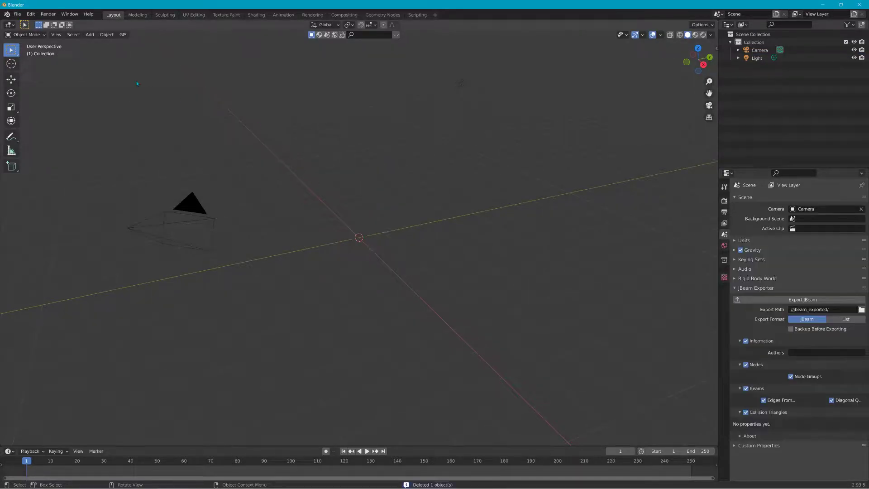
- Add a plane mesh at the world origin and scale it up uniformly to about 5.39
click(106, 35)
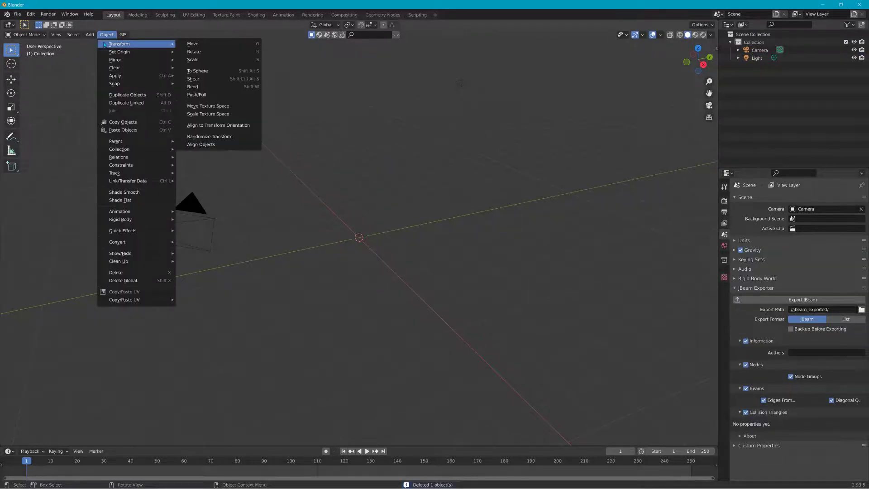
mouse_move(90, 35)
mouse_move(116, 45)
click(160, 44)
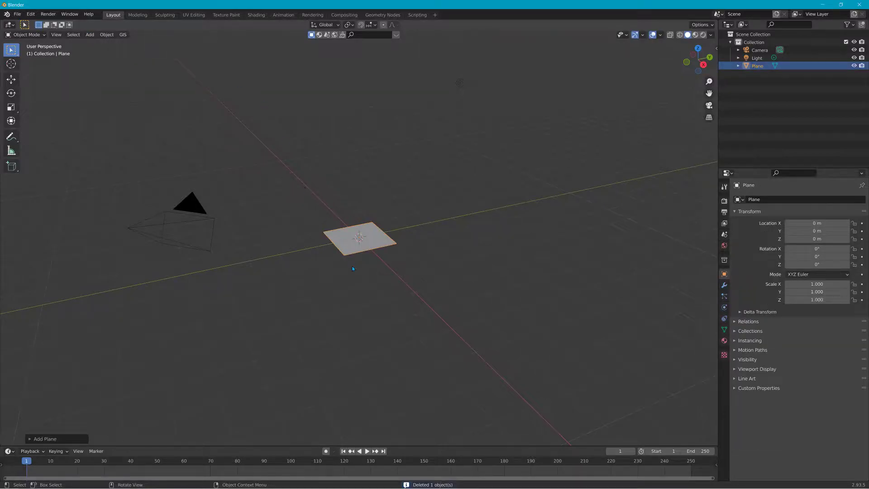
key(s)
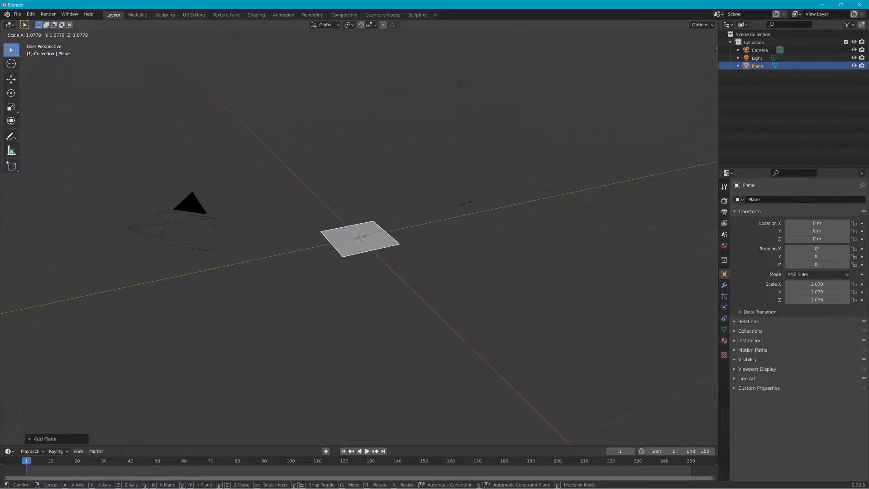
click(90, 446)
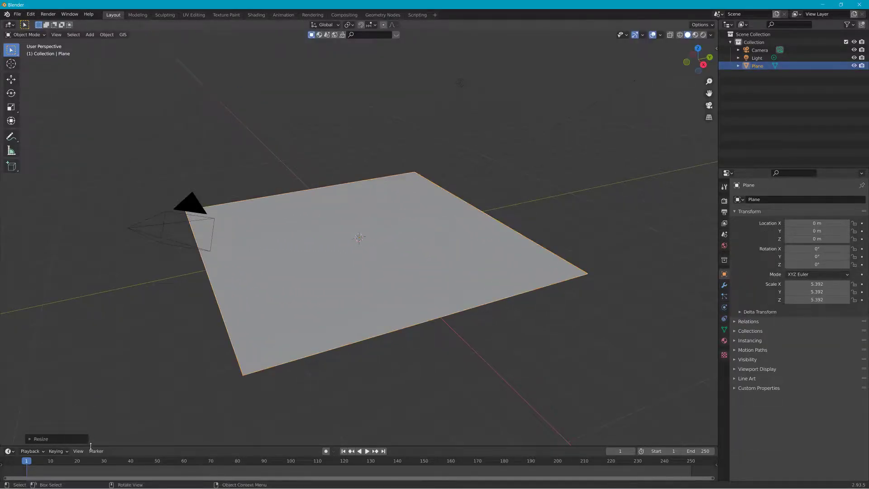
- Rotate the plane 90° about the global Y axis so that it stands upright
key(r)
key(x)
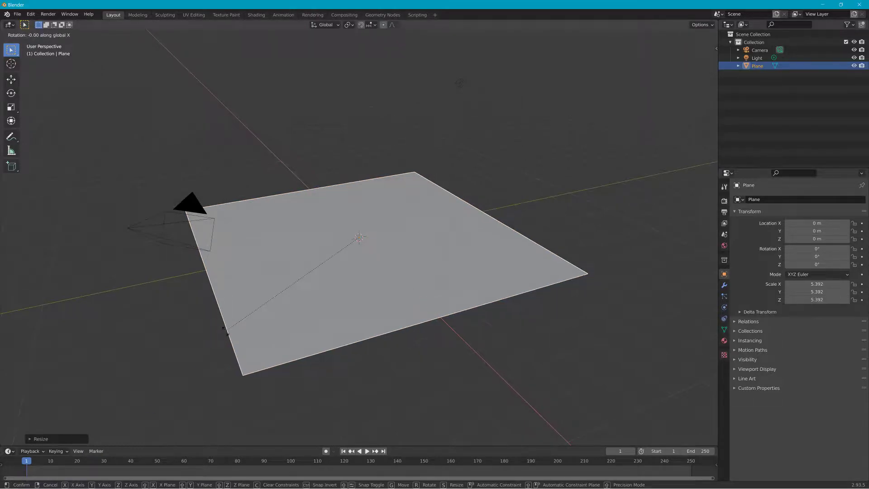
key(y)
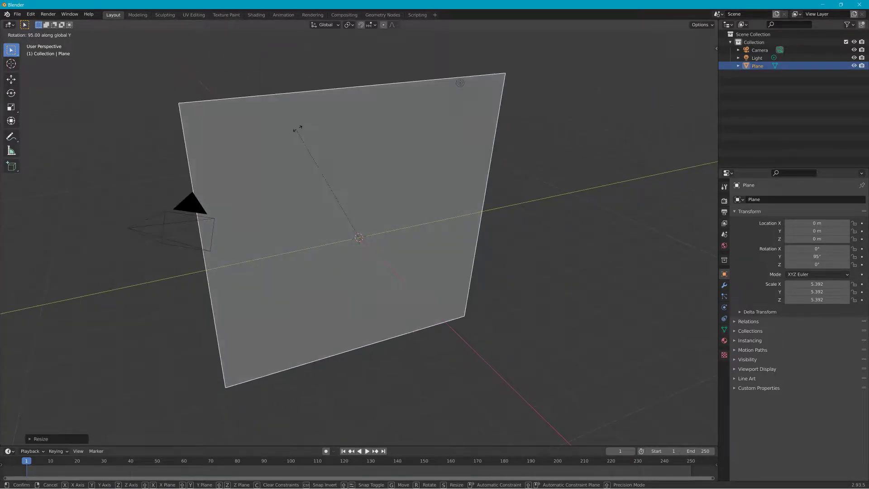
click(273, 110)
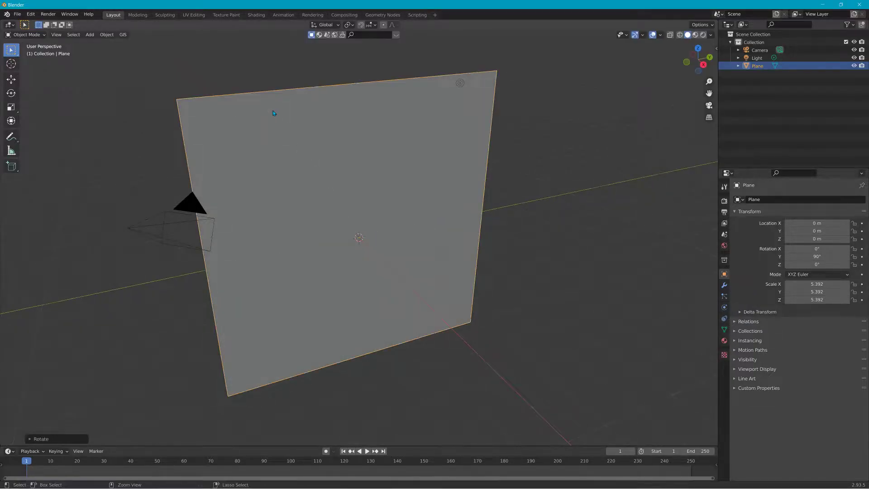
- Raise the upright plane along the global Z axis to a height of about 5.49 m
drag(539, 254, 524, 241)
click(696, 61)
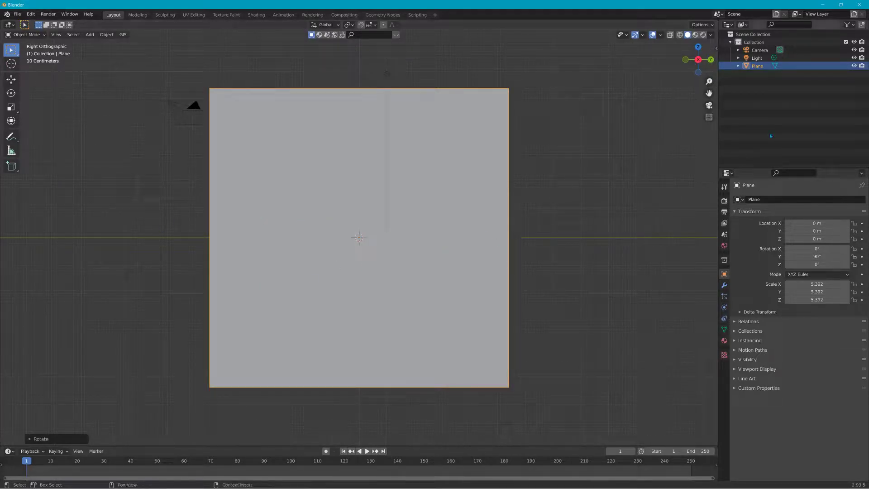
click(686, 60)
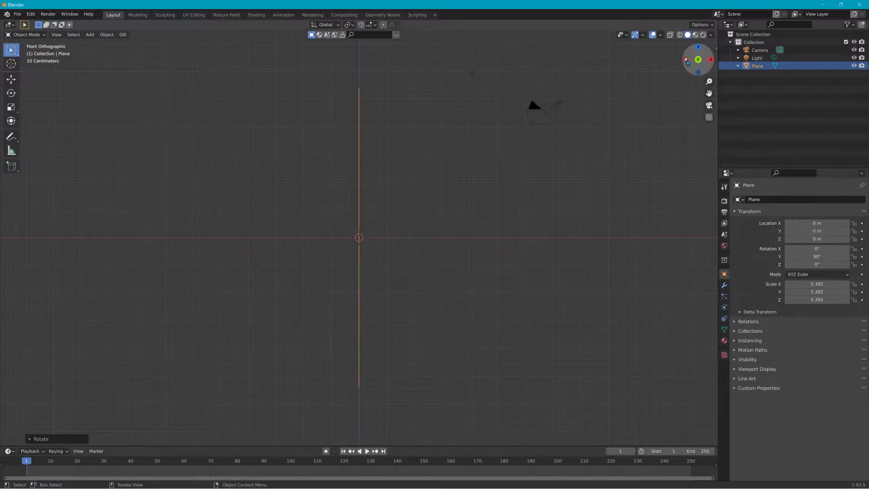
click(695, 62)
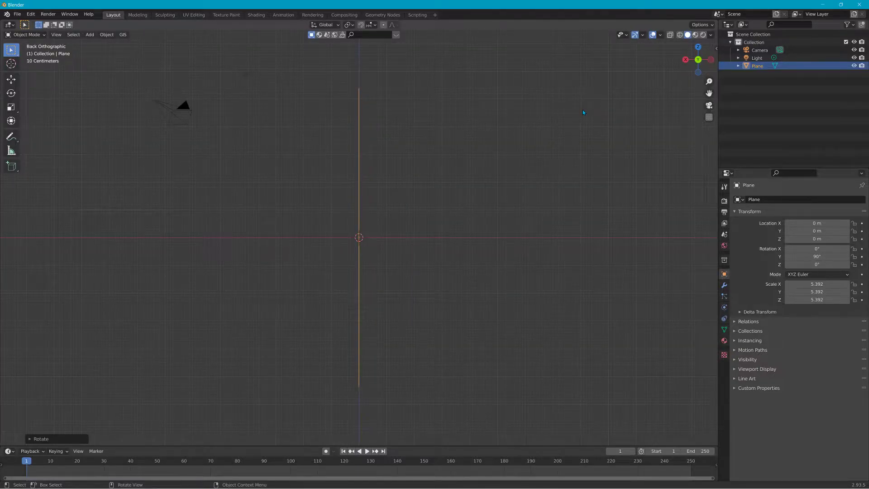
key(g)
key(z)
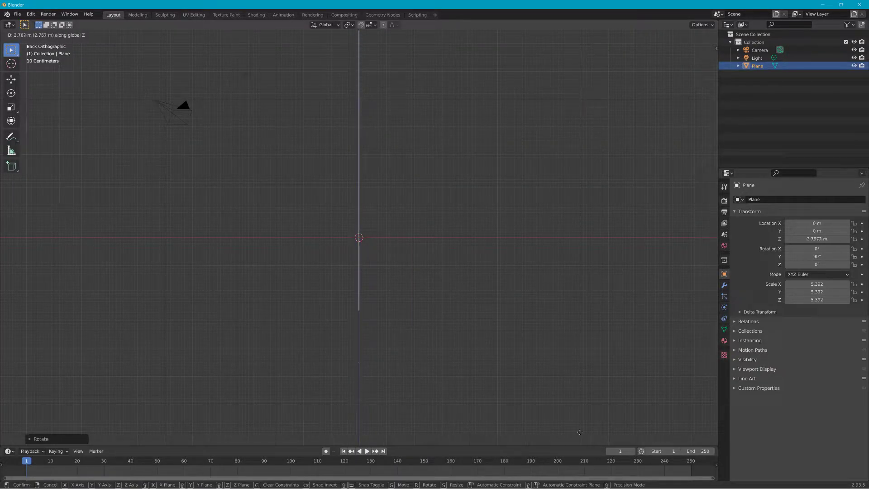
click(549, 375)
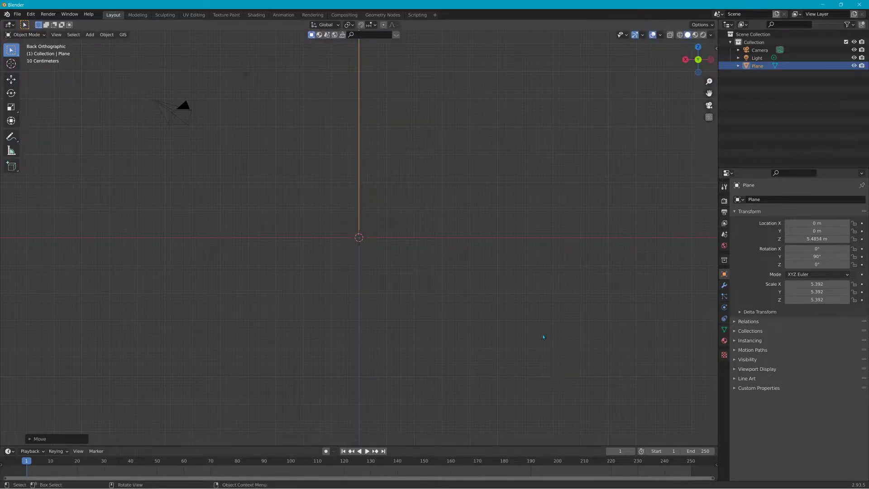
- Fine-tune the plane's height along Z to about 5.27 m, with its lower edge near ground level
drag(543, 336, 459, 226)
key(g)
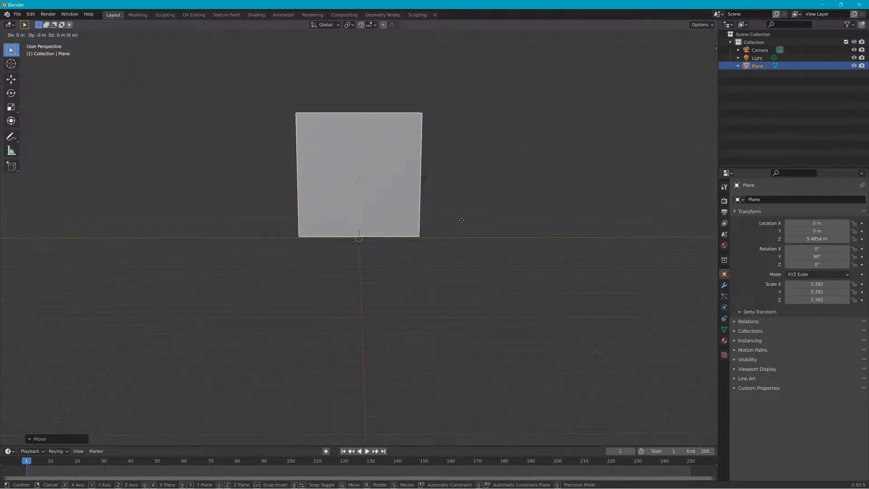
key(z)
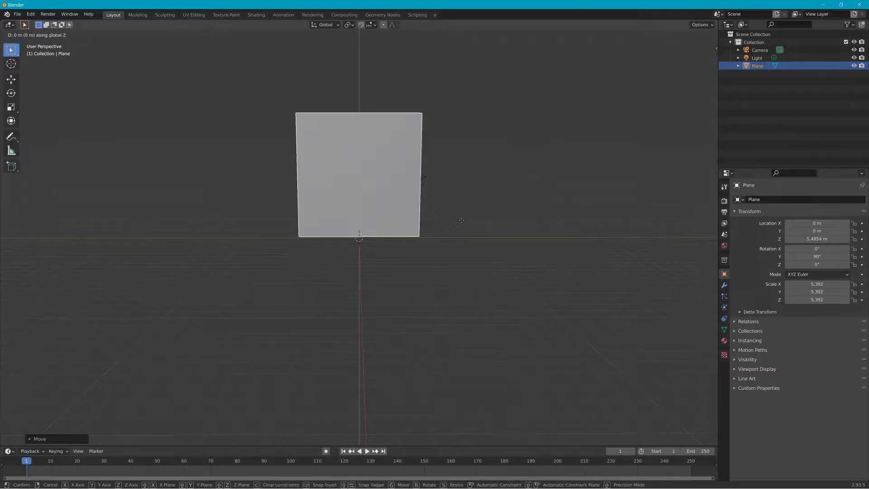
click(461, 225)
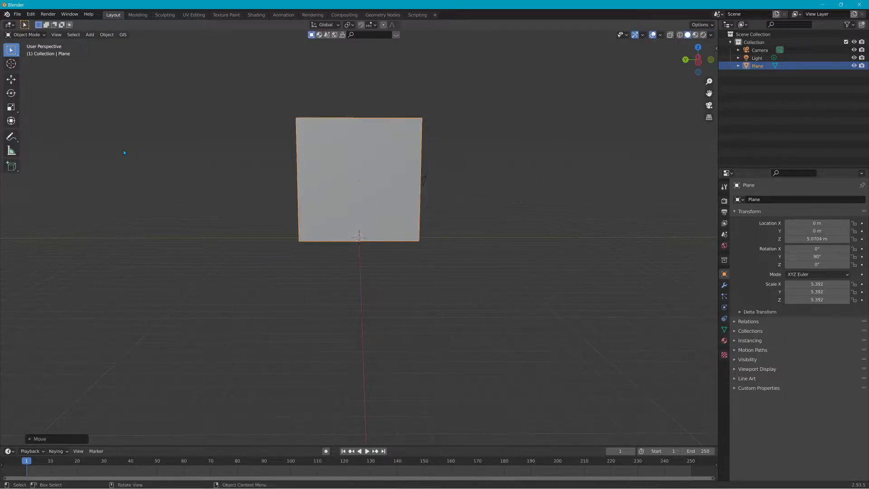
click(11, 79)
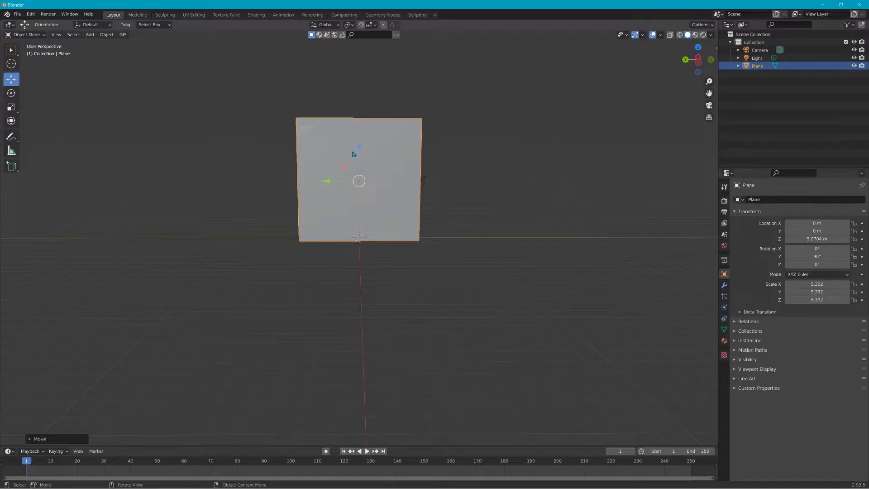
drag(360, 154, 368, 147)
- Try a free trackball rotation on the upright plane and undo it
click(10, 93)
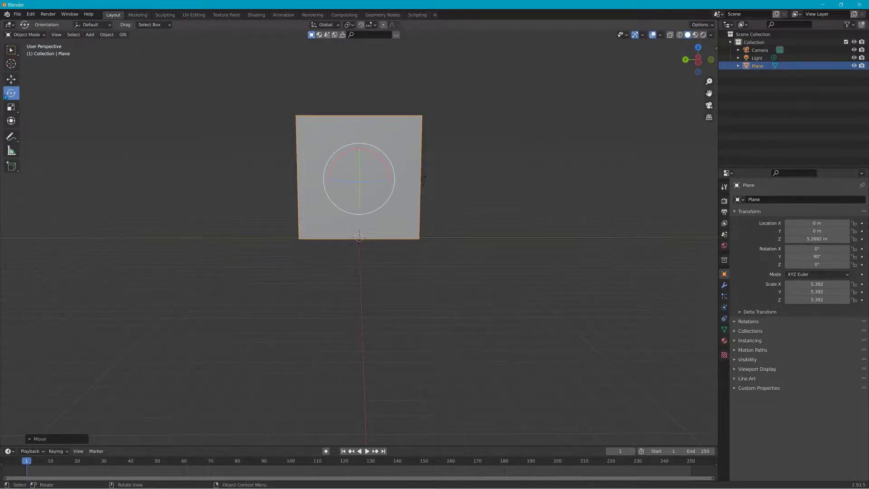
drag(234, 176, 310, 178)
key(r)
key(r)
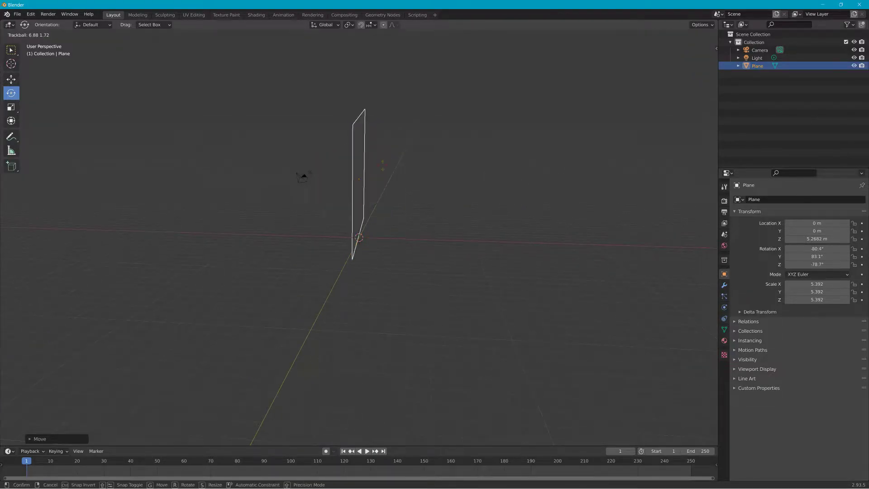
drag(384, 156, 396, 159)
right_click(470, 177)
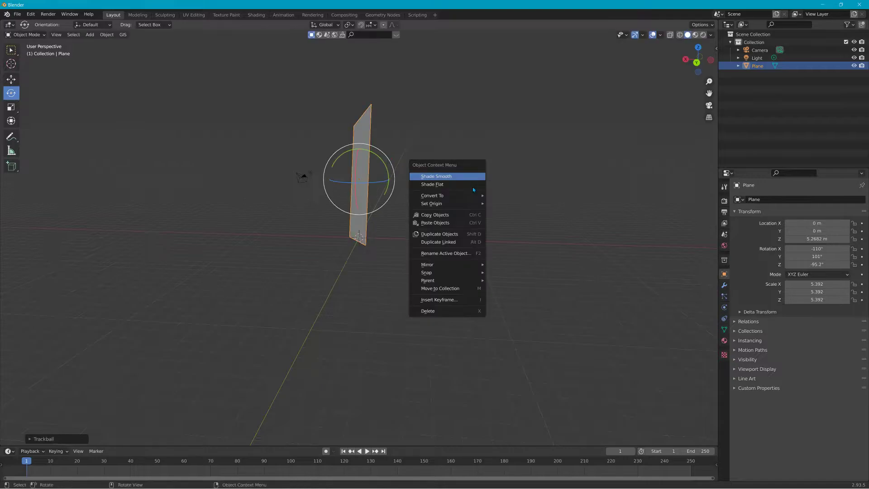
mouse_move(473, 204)
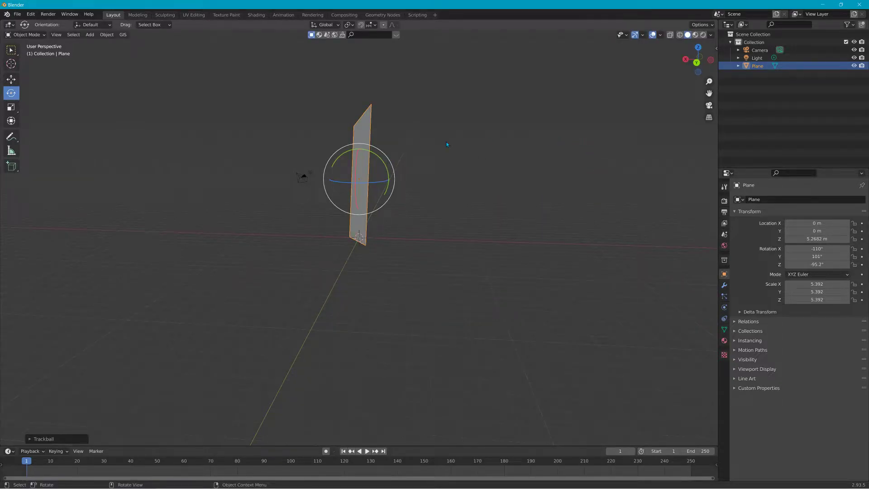
key(ctrl+z)
drag(500, 173, 433, 179)
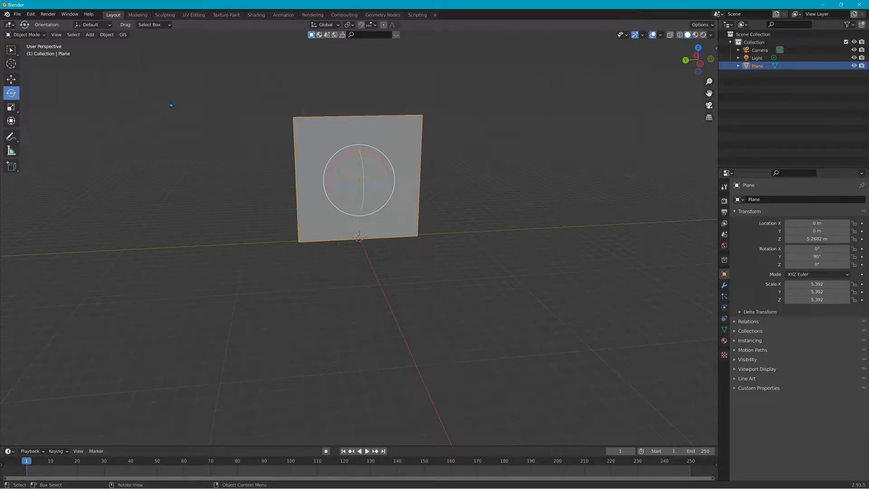
- Try to subdivide the plane in Edit Mode and return to Object Mode
click(36, 33)
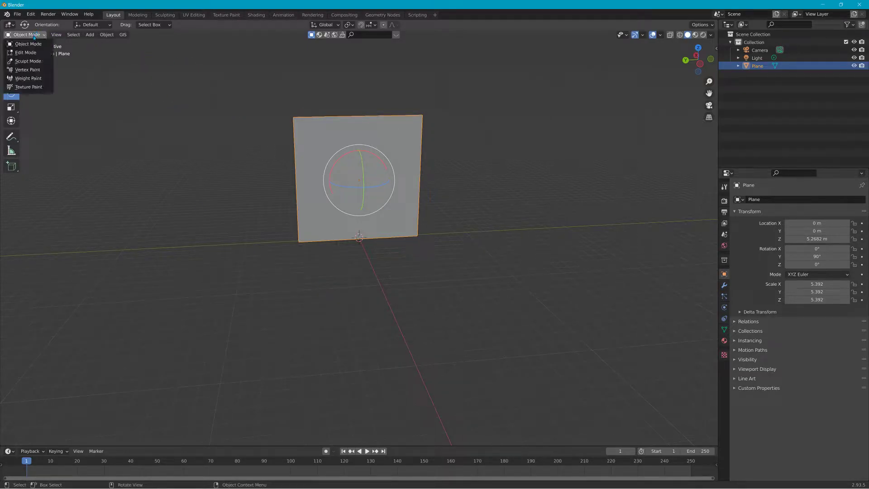
click(32, 49)
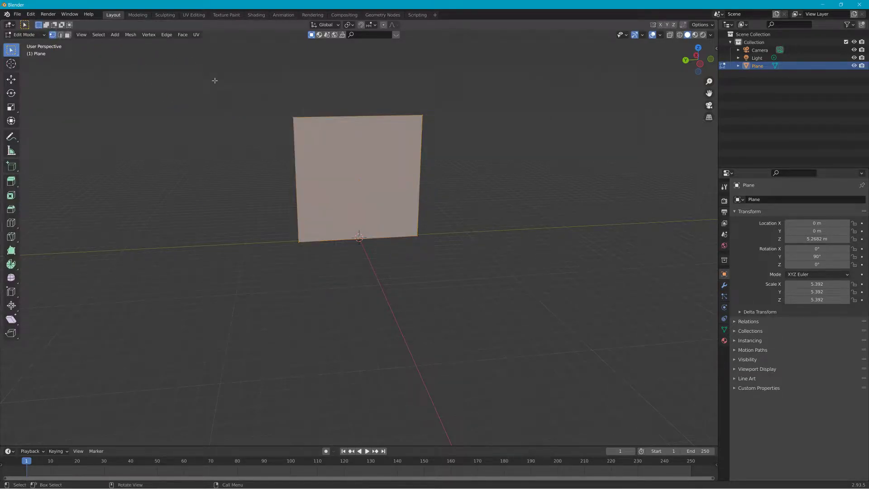
click(166, 35)
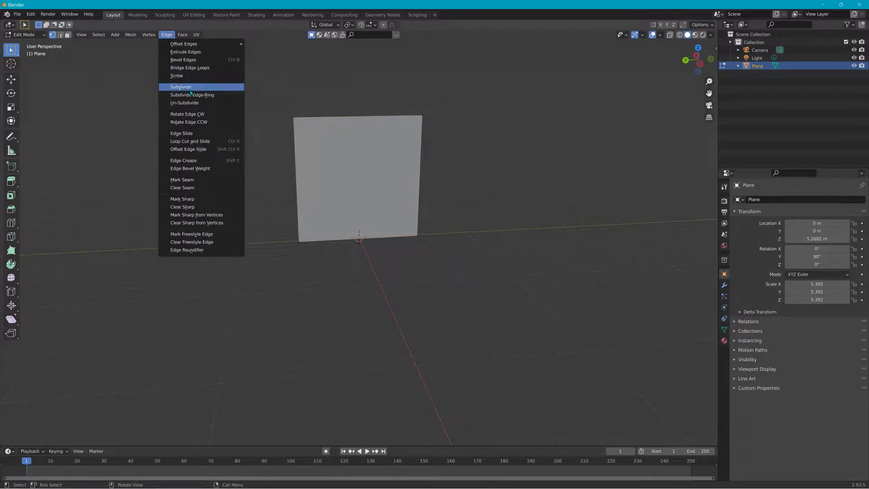
click(188, 86)
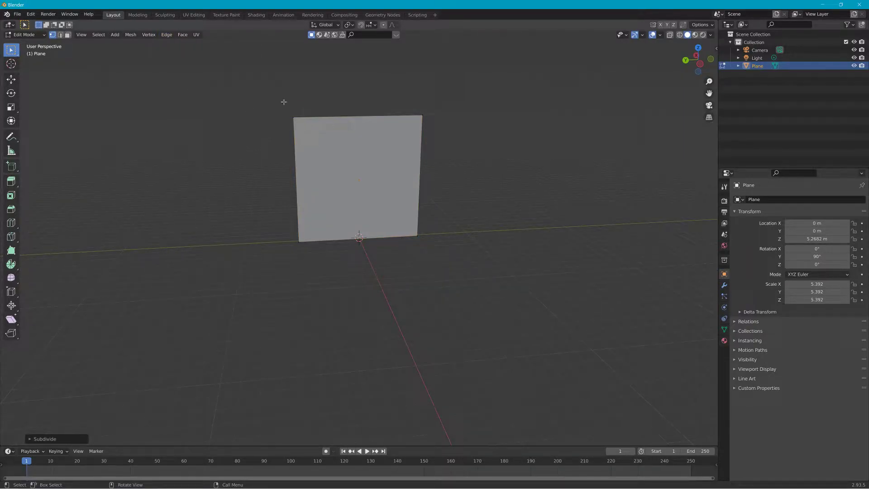
key(Tab)
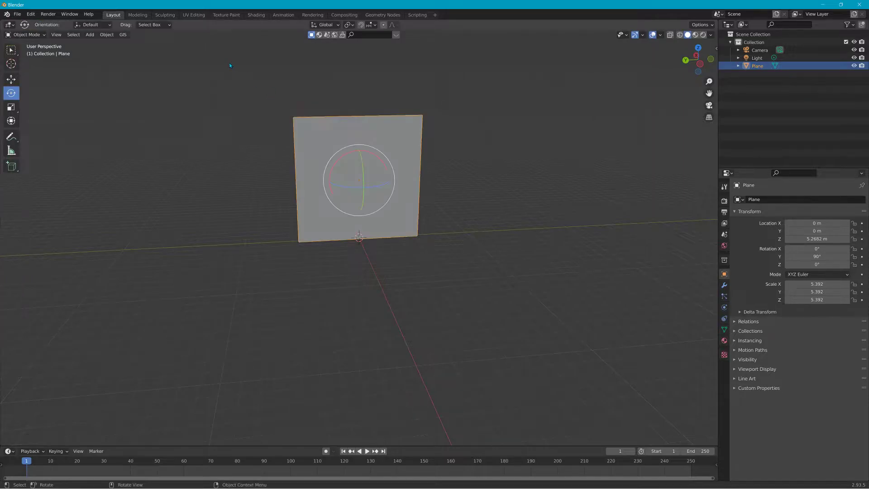
click(107, 34)
mouse_move(127, 153)
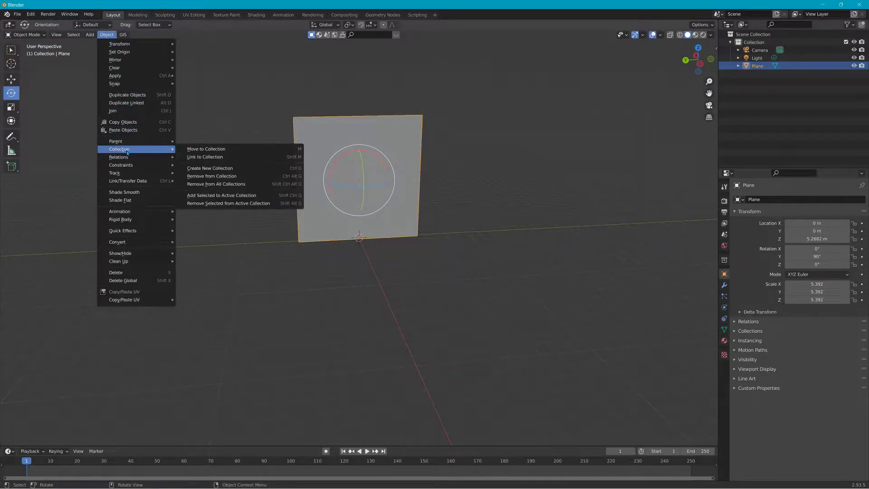
mouse_move(105, 39)
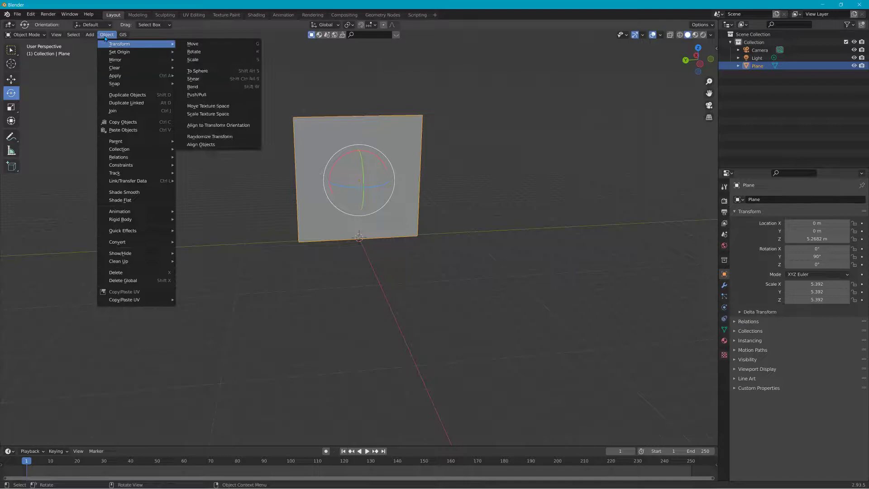
- Select the plane's entire mesh in Edit Mode and subdivide it three times
click(28, 35)
click(33, 53)
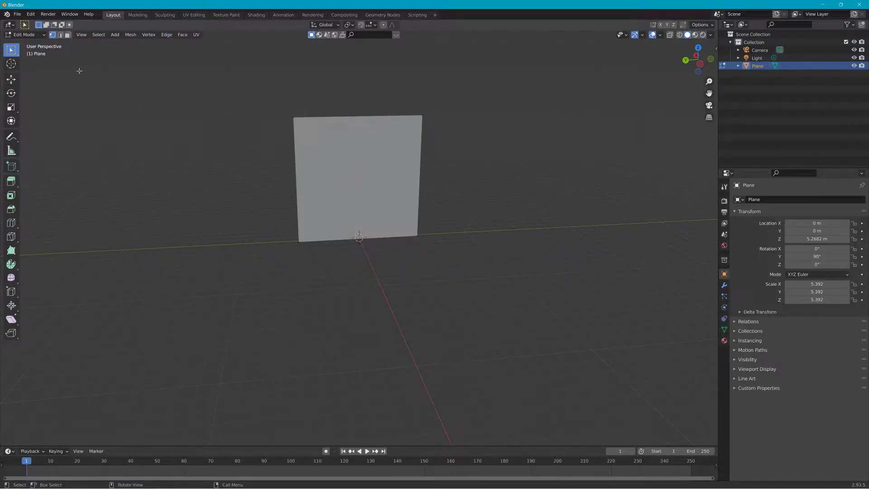
key(a)
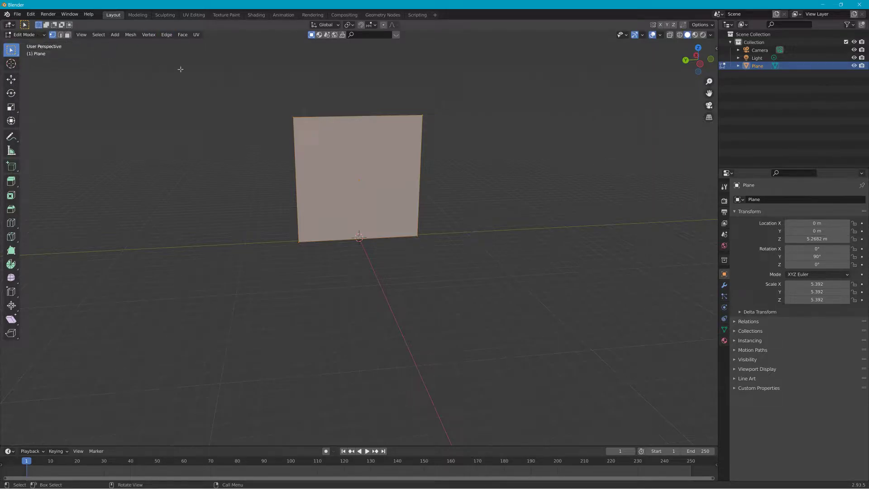
key(alt+a)
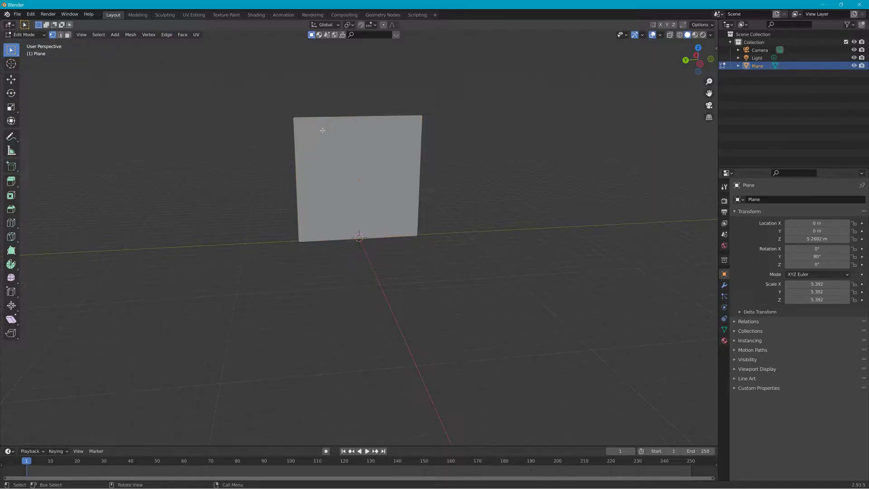
key(a)
click(166, 34)
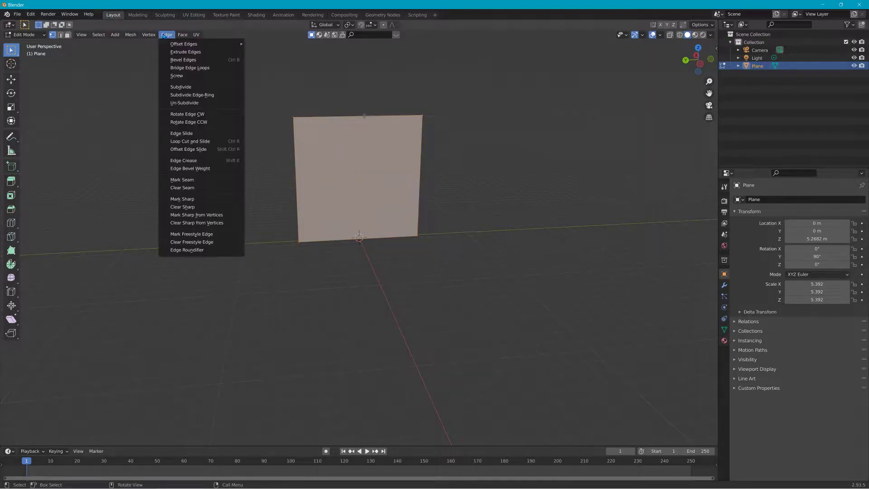
click(186, 85)
click(167, 35)
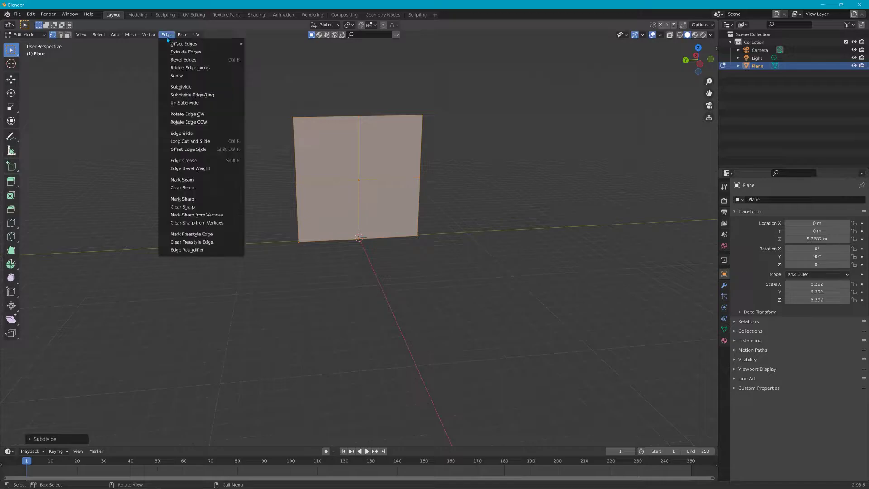
click(179, 85)
click(160, 34)
click(180, 85)
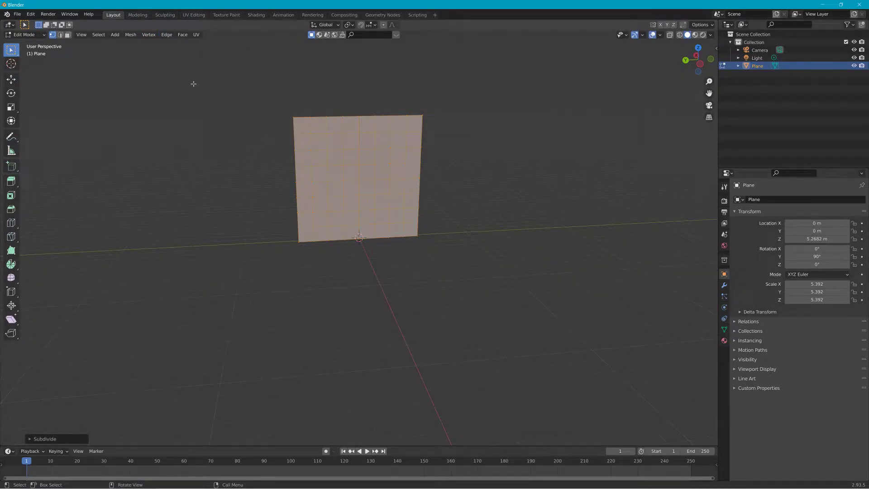
- Enable proportional editing and select the plane's lower-left corner vertex
scroll(470, 167, up, 2)
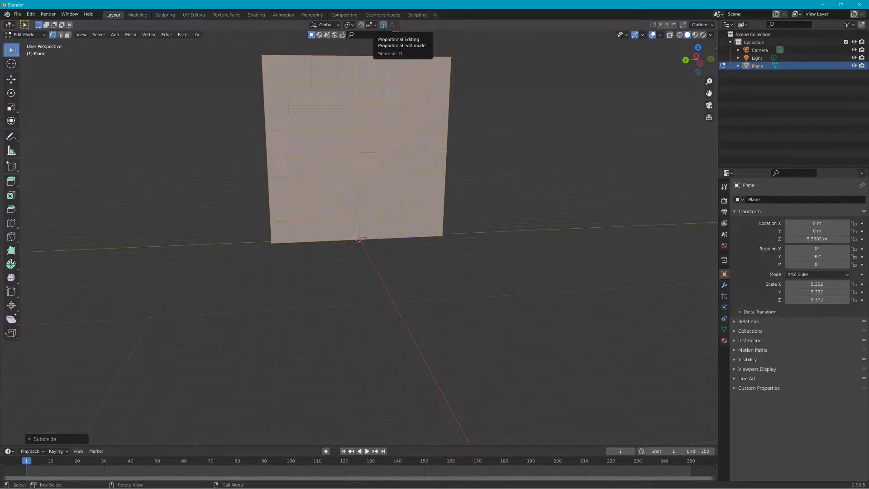
click(383, 25)
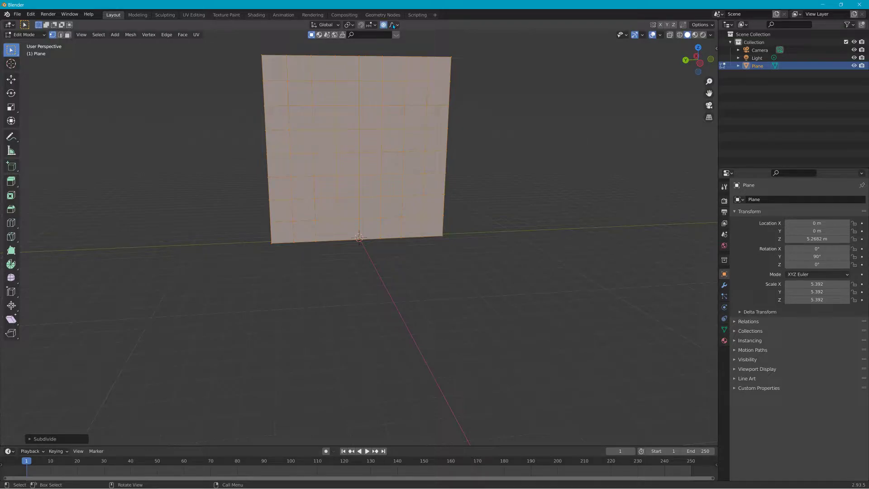
click(279, 250)
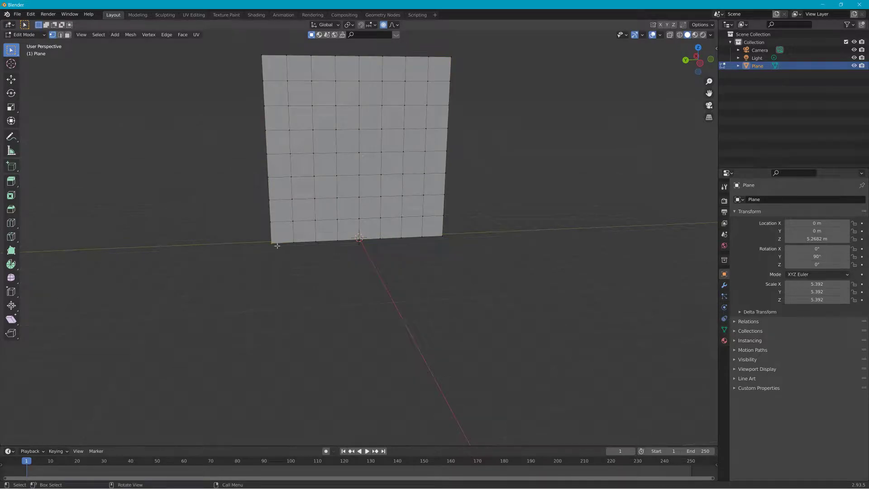
- Try to pull the lower-left corner vertex freely inward, enlarging the proportional size to 7.40
key(g)
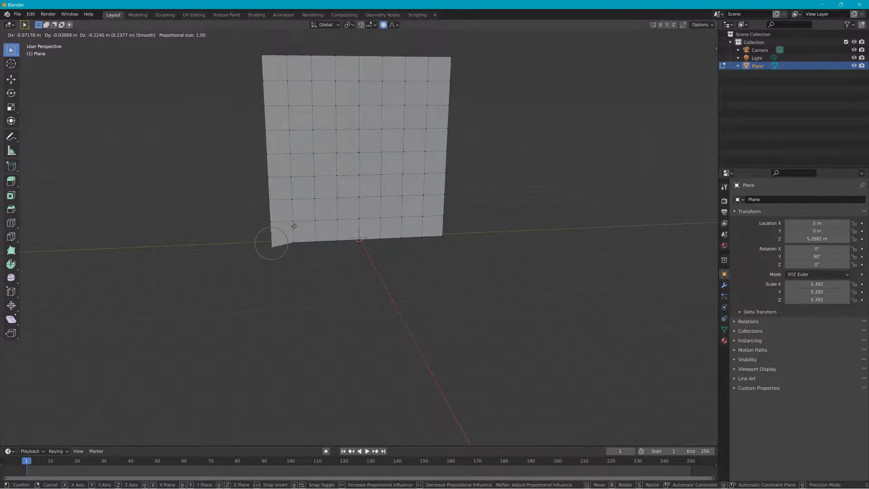
scroll(294, 223, down, 1)
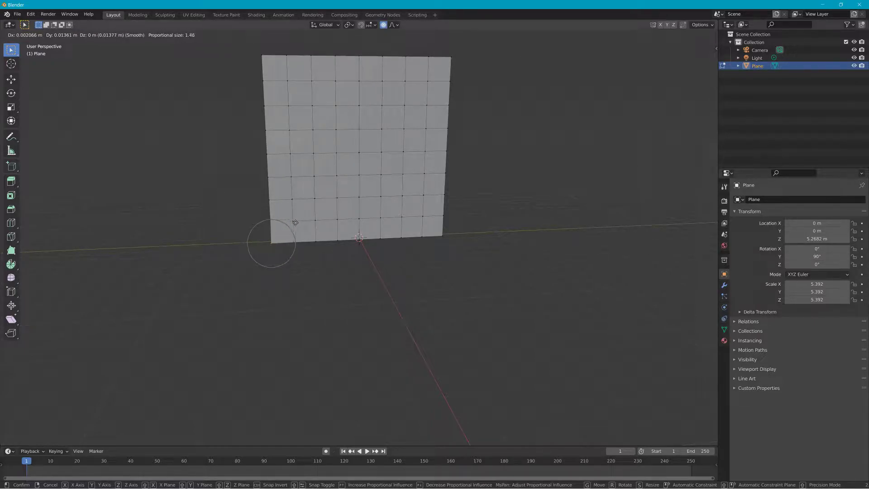
scroll(297, 223, down, 19)
scroll(326, 220, down, 3)
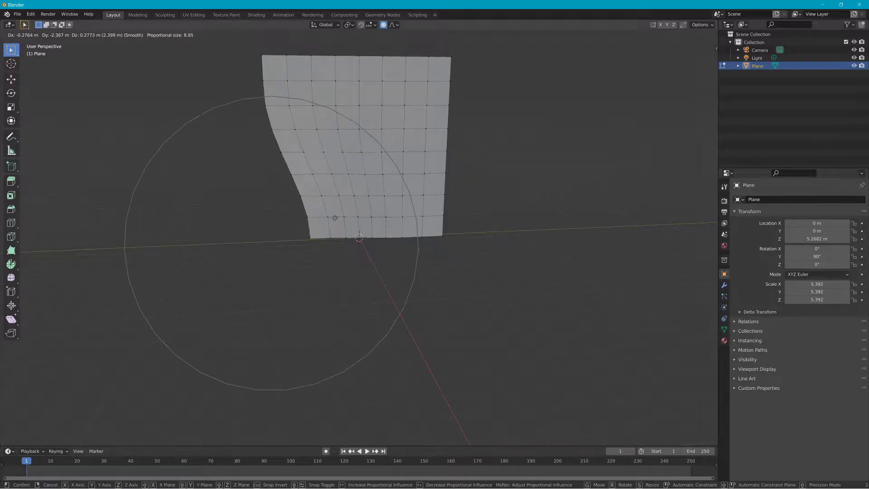
scroll(346, 217, down, 2)
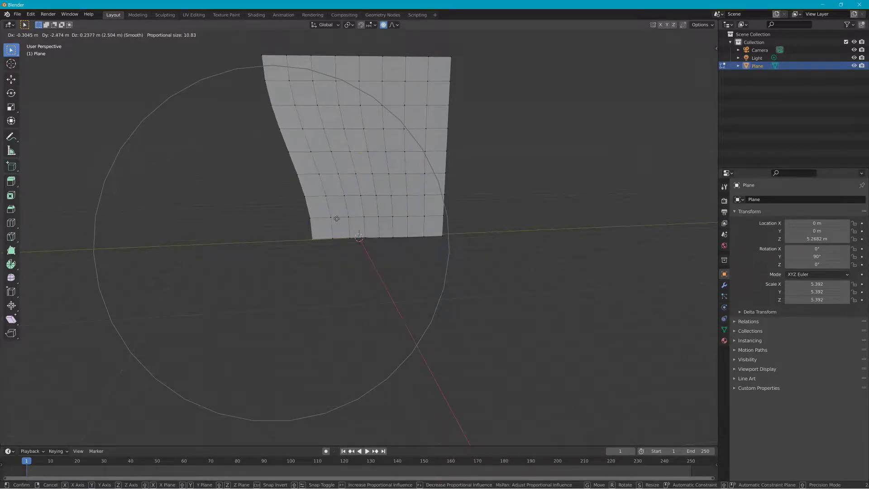
click(335, 219)
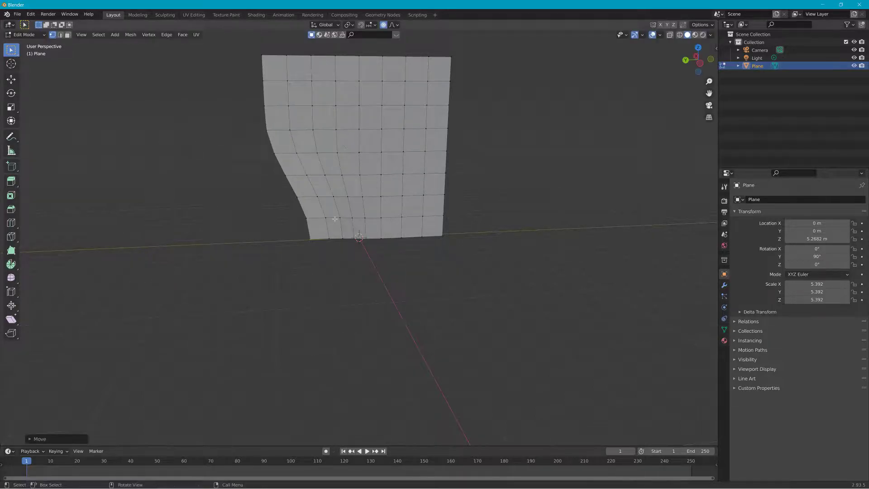
- Try to move the lower-right corner vertex freely inward, cancel it, and undo the lower-left corner's move
click(443, 234)
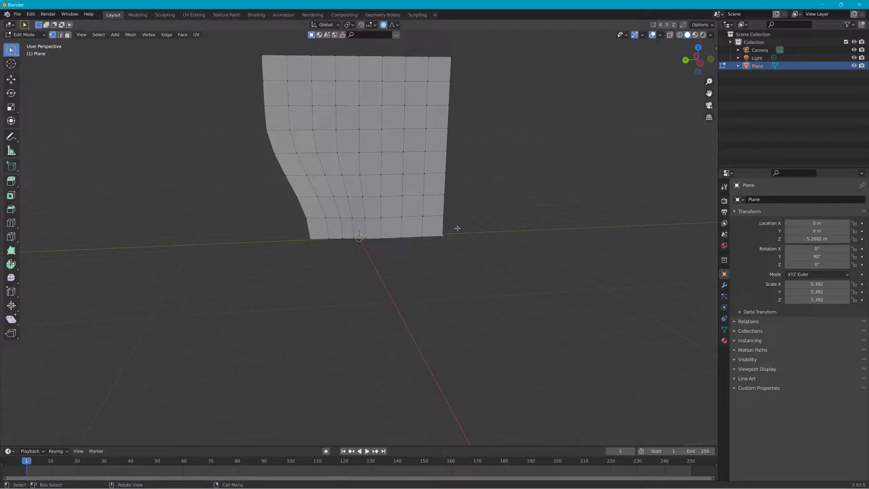
key(g)
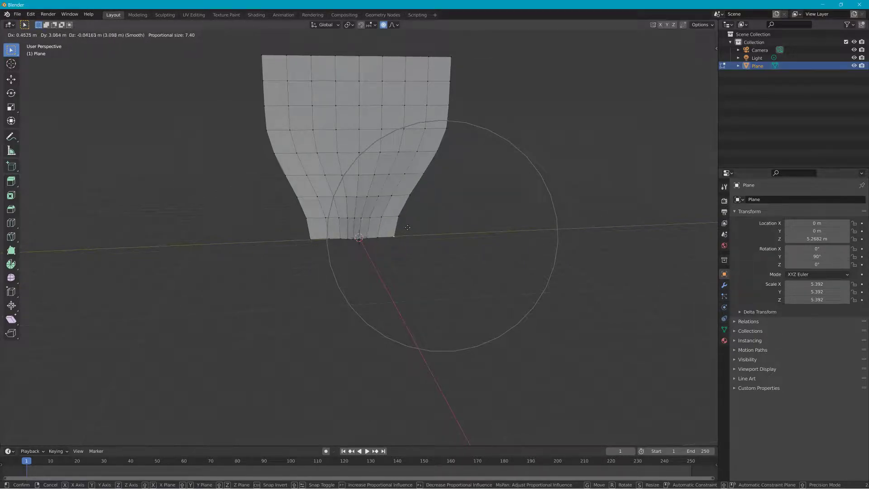
key(Escape)
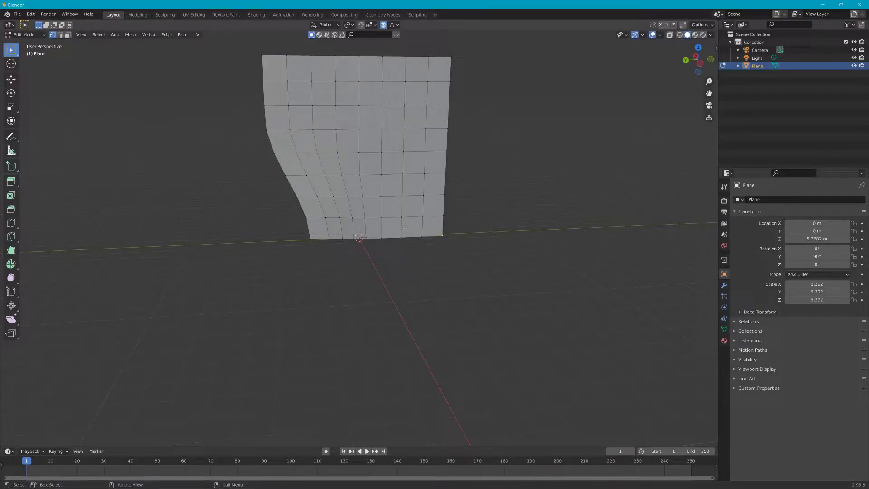
key(ctrl+z)
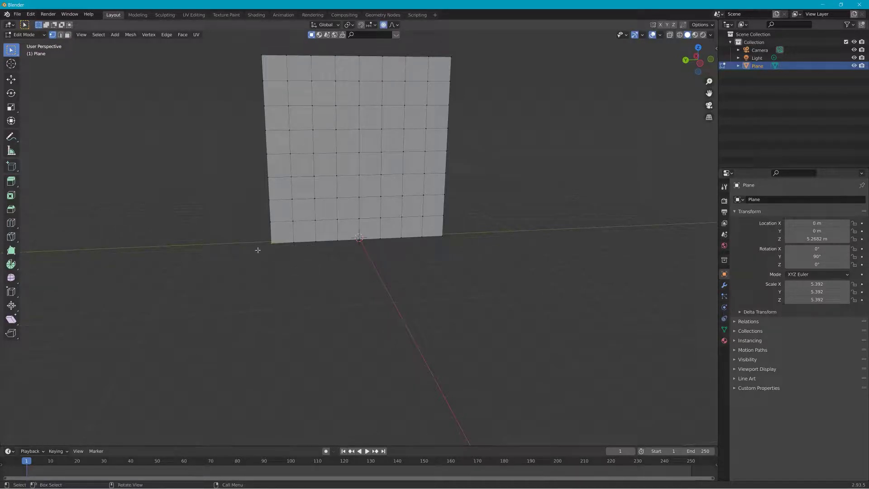
- Move the lower-left corner inward along Y about 2.3 m and the lower-right corner inward along Y about 3.1 m, with proportional falloff
key(g)
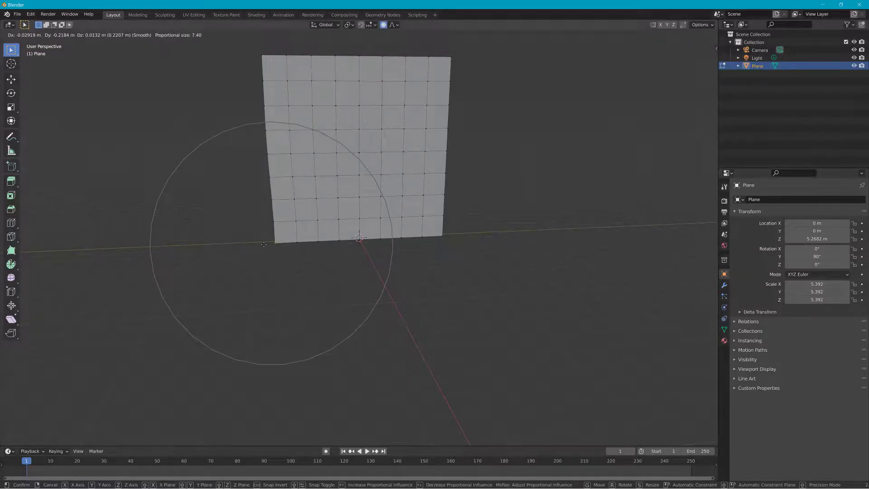
key(y)
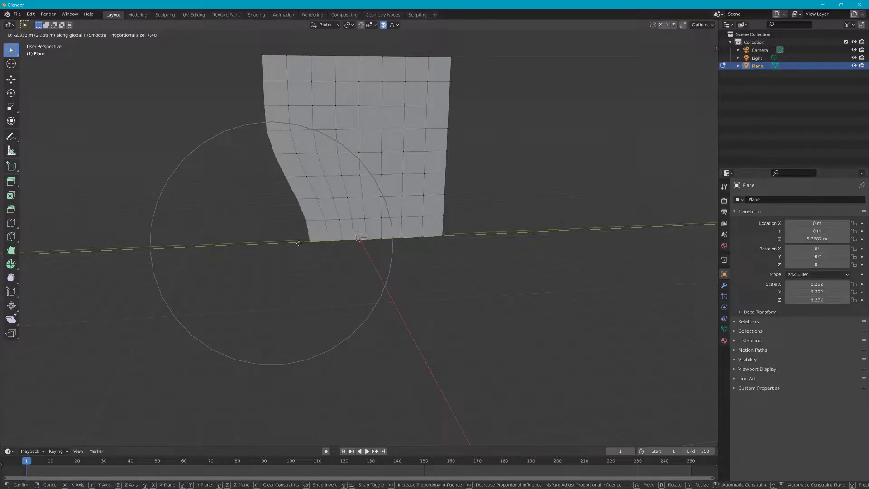
click(298, 243)
click(442, 235)
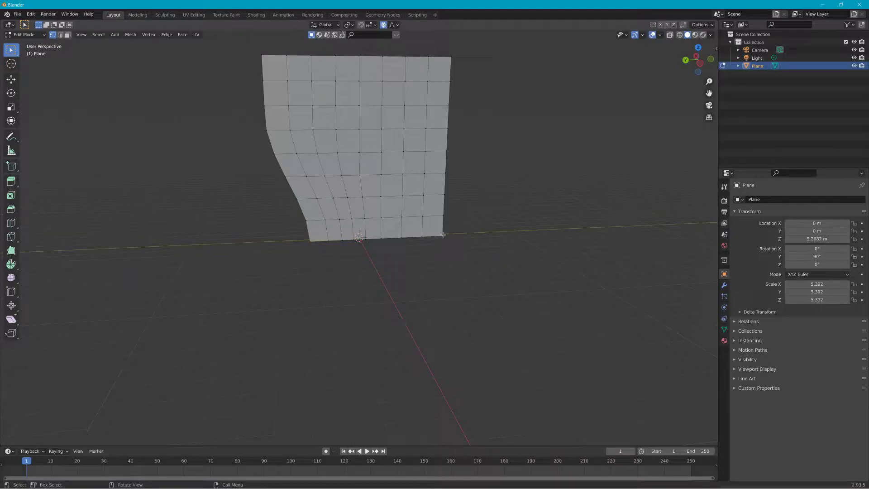
key(g)
key(y)
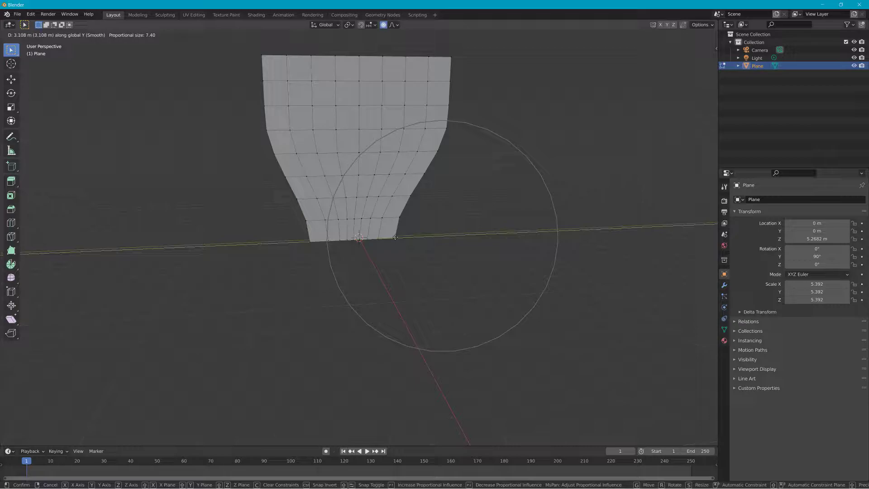
click(395, 237)
- Select the plane's top row of vertices and widen it along global Y by a factor of about 1.7
drag(345, 250, 435, 242)
drag(310, 238, 406, 258)
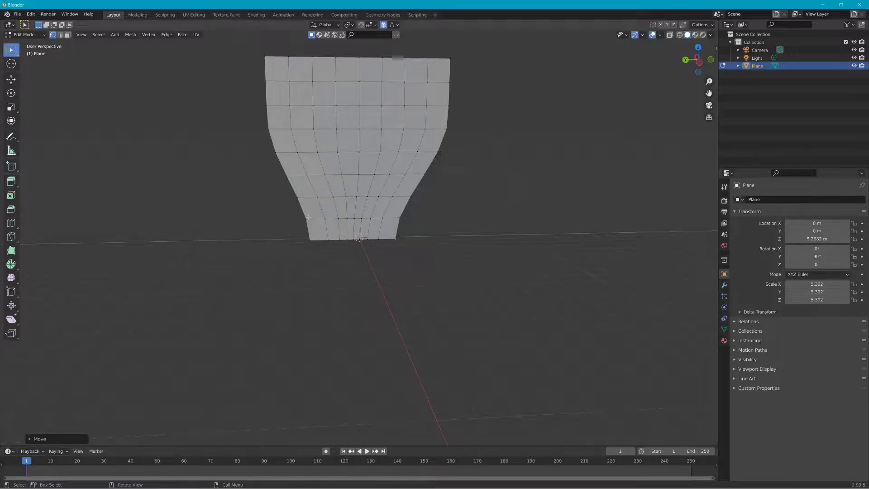
drag(269, 225, 324, 247)
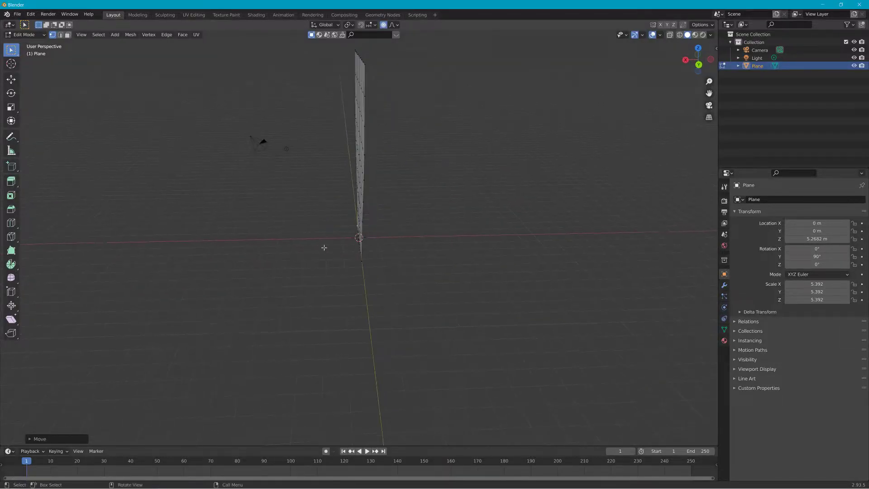
drag(485, 231, 394, 210)
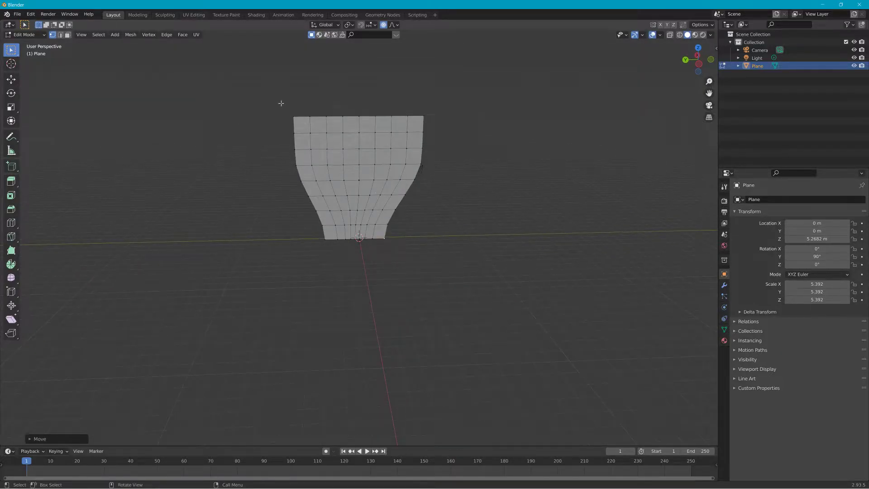
drag(273, 97, 447, 128)
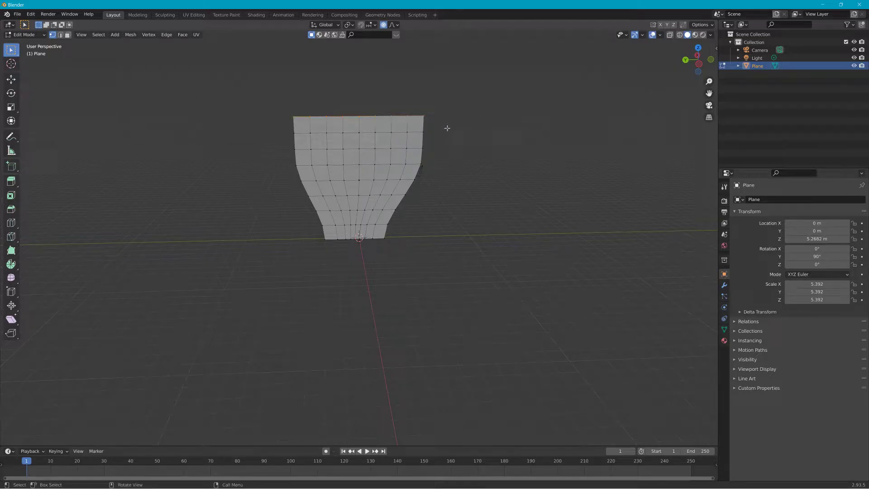
key(s)
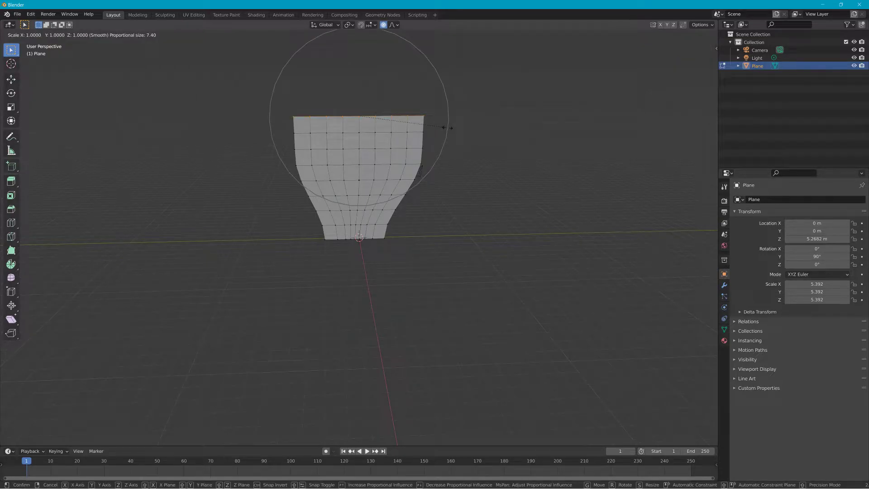
key(y)
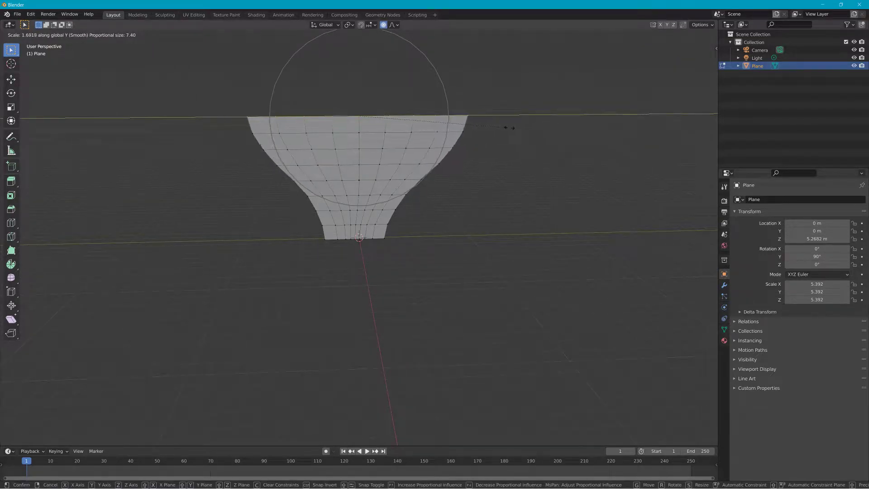
click(514, 128)
- Raise the top row of vertices along global Z by more than 5 m with proportional falloff
key(g)
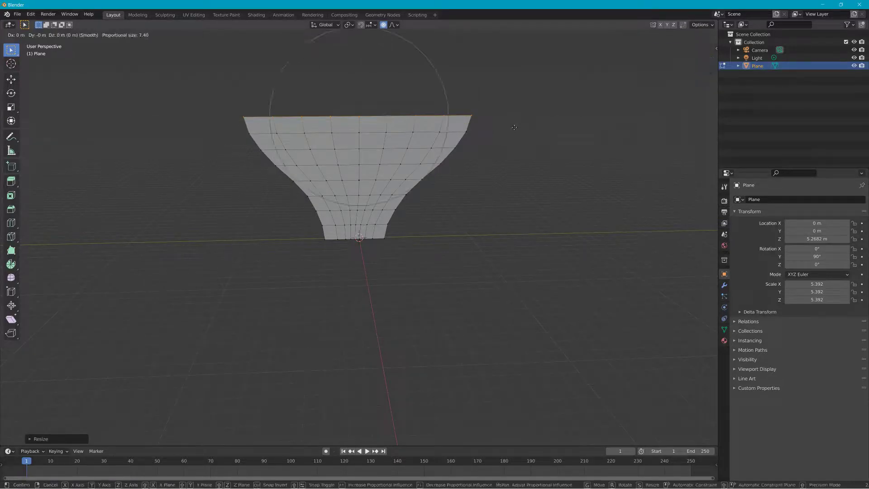
key(z)
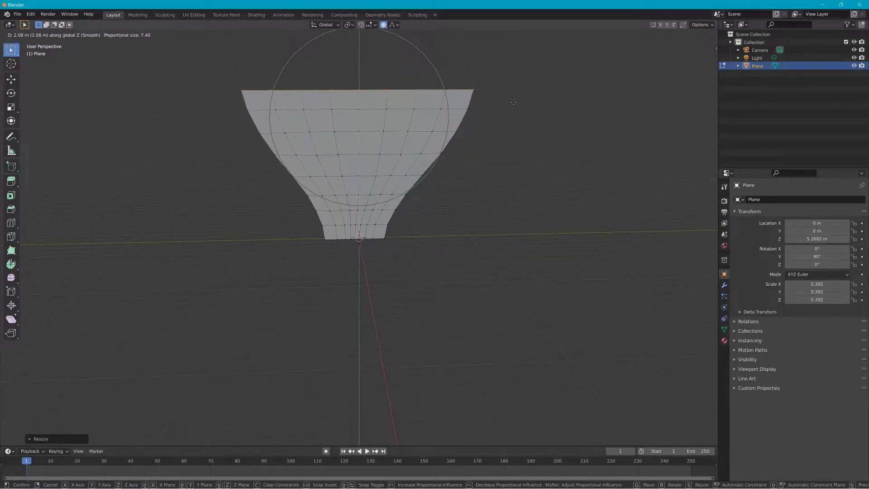
click(521, 54)
- Switch to GIMP to compare the smoke plume's outline with the plane's shape, and return to Blender
scroll(501, 116, down, 3)
drag(500, 117, 480, 112)
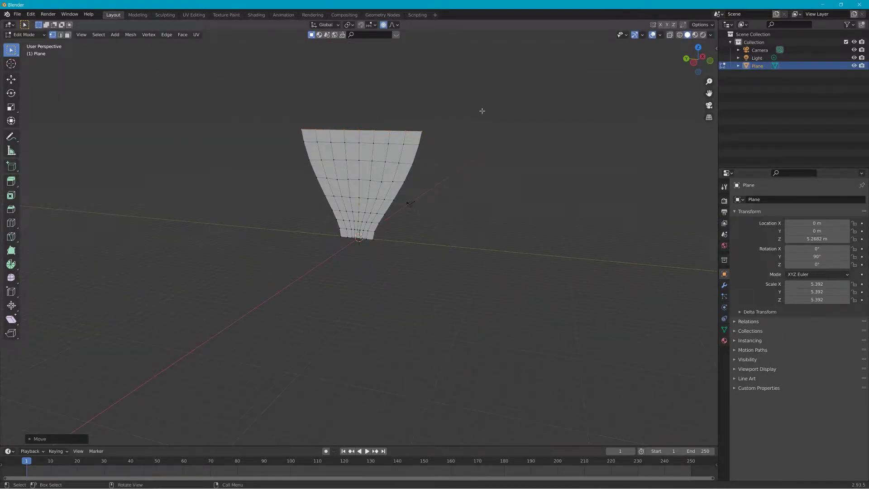
key(alt+Tab)
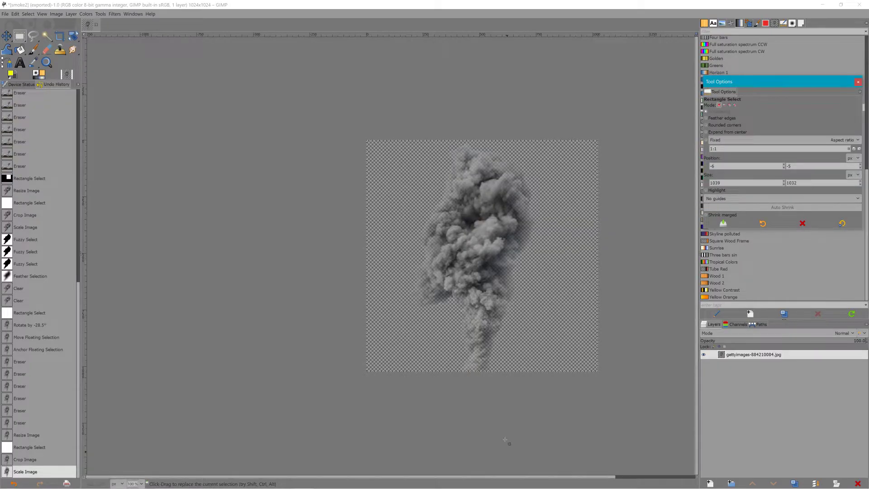
key(alt+Tab)
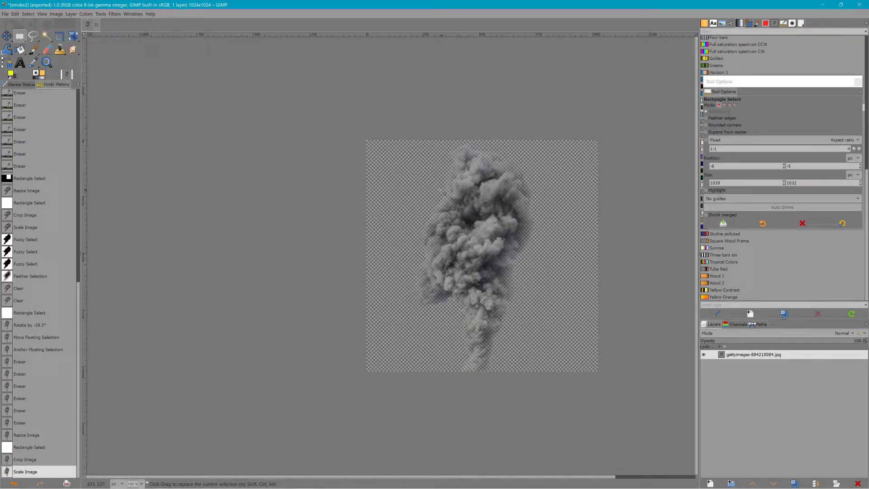
key(alt+Tab)
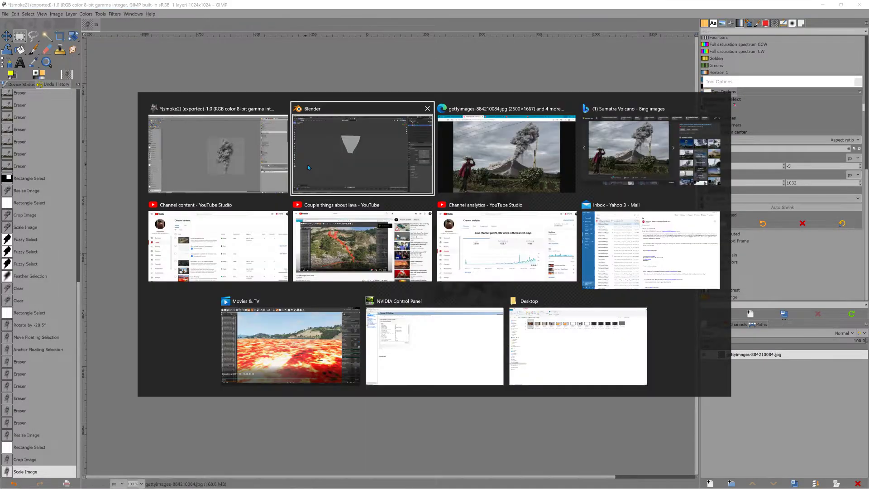
- Rotate the top row of vertices about the global Y axis with proportional falloff to tilt the plane's upper end
drag(305, 164, 343, 178)
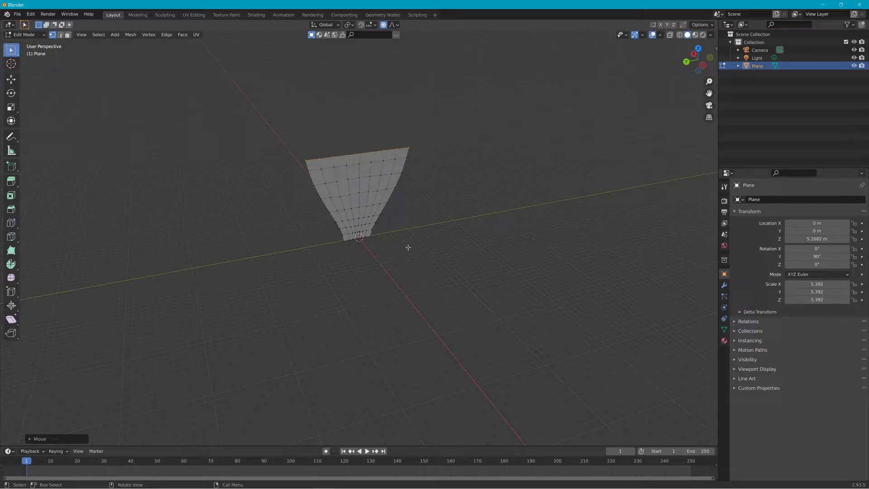
drag(446, 235, 481, 223)
key(r)
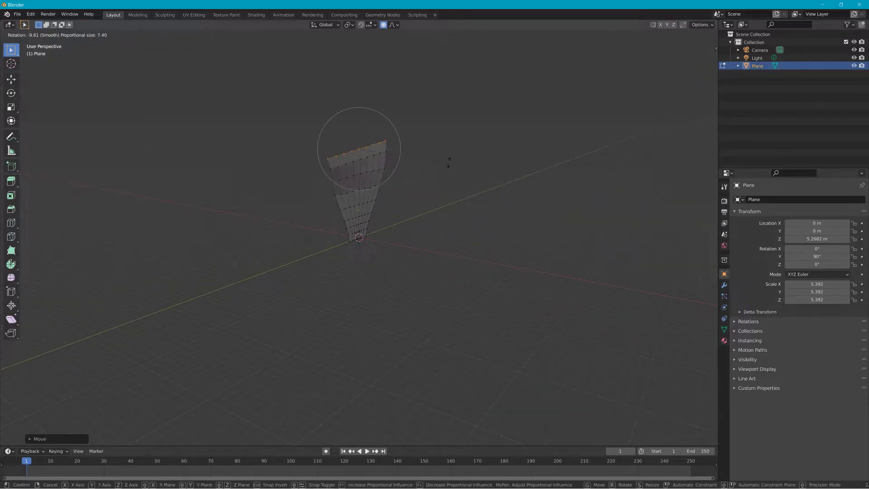
key(y)
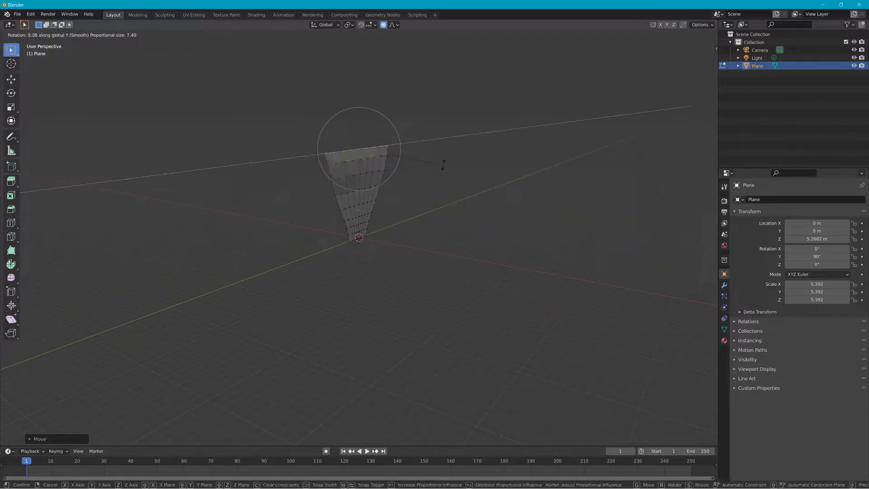
key(x)
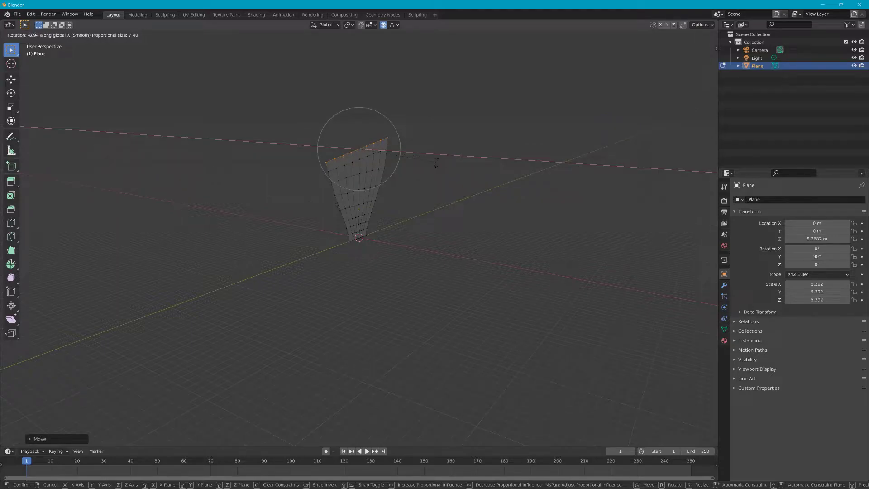
key(y)
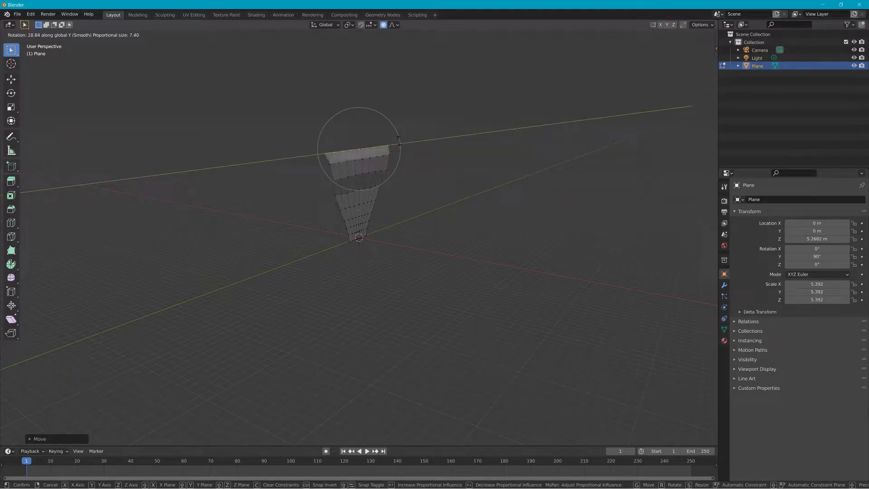
click(381, 132)
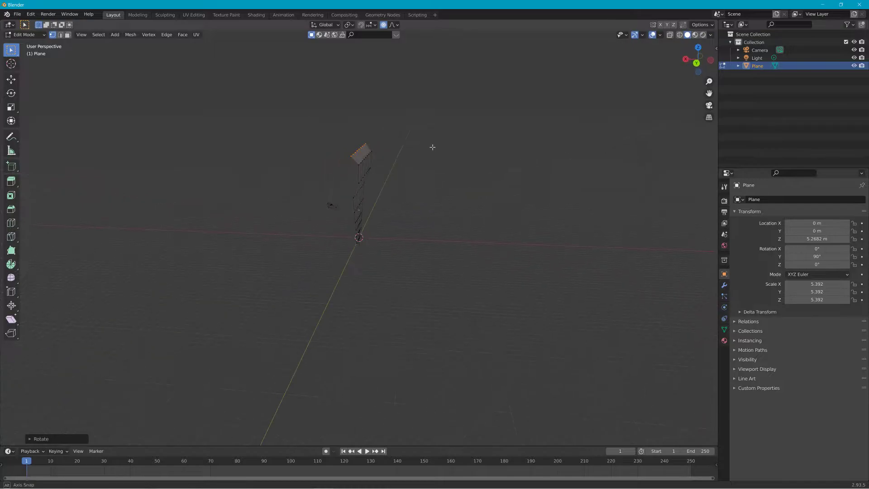
- Move the top row of vertices outward and upward with proportional falloff, in two moves of about 16 m and 13 m
key(g)
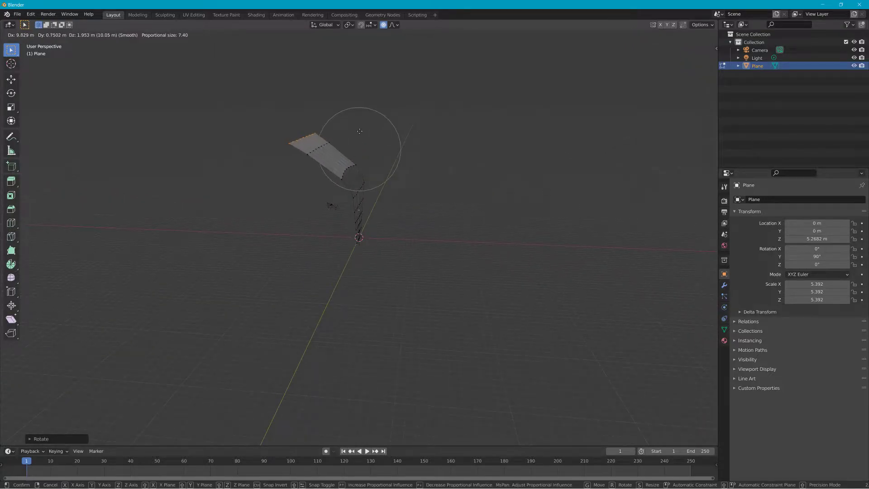
click(343, 113)
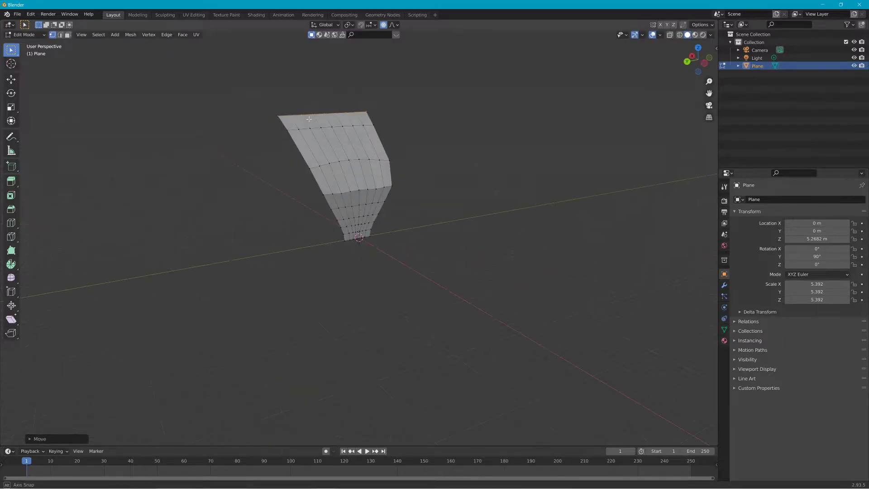
drag(208, 121, 457, 176)
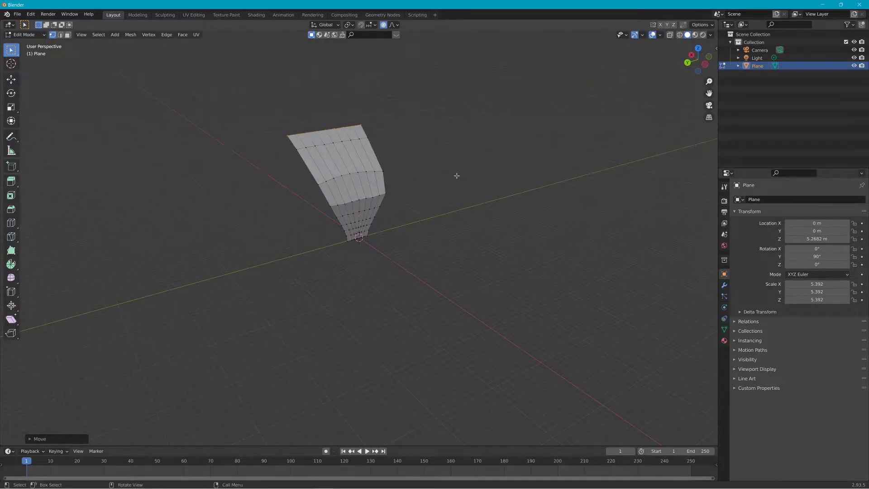
key(g)
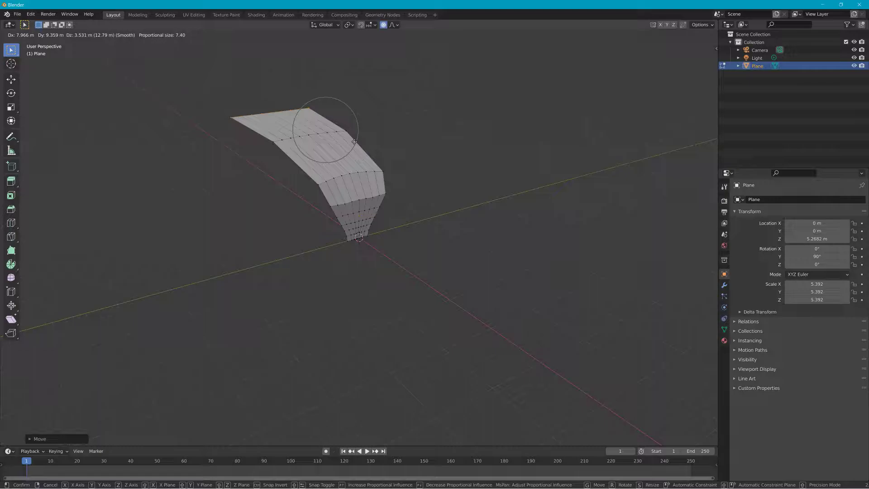
click(355, 141)
- Stretch the plume further by moving its top row of vertices about 9 m, 5.6 m and 3.5 m with proportional falloff
drag(355, 141, 300, 138)
key(g)
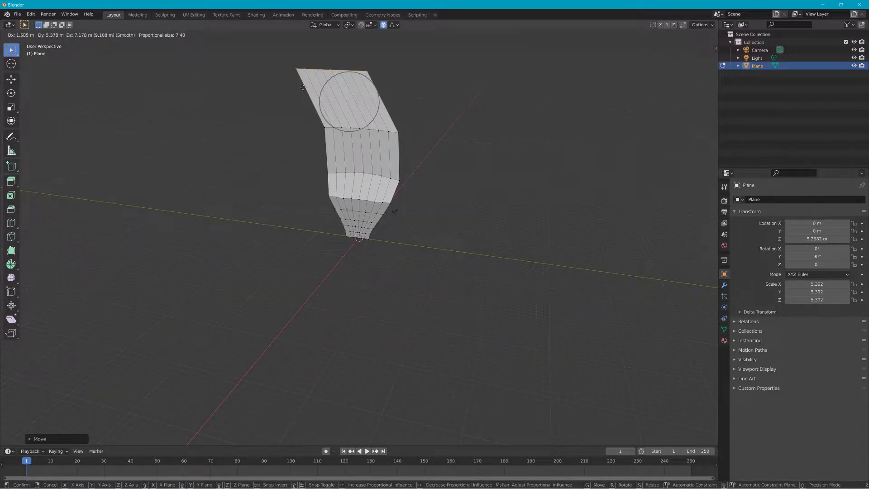
click(303, 88)
drag(304, 88, 397, 96)
key(g)
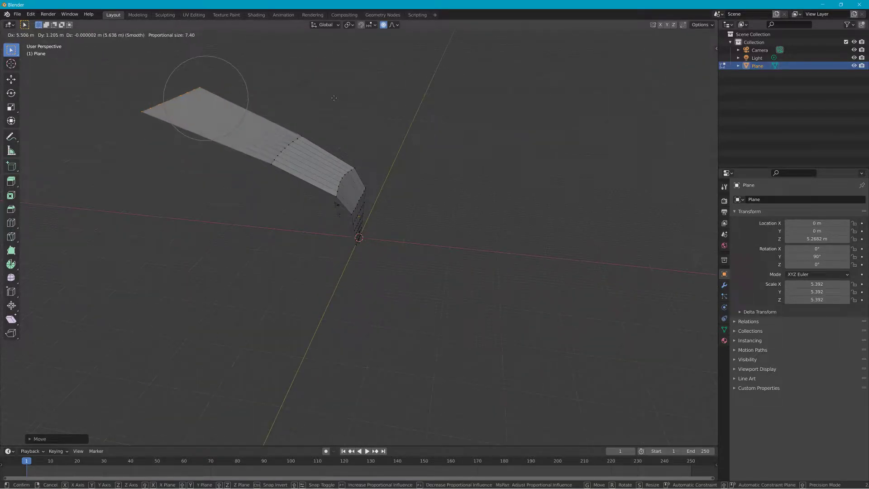
click(334, 97)
drag(330, 91, 223, 91)
key(g)
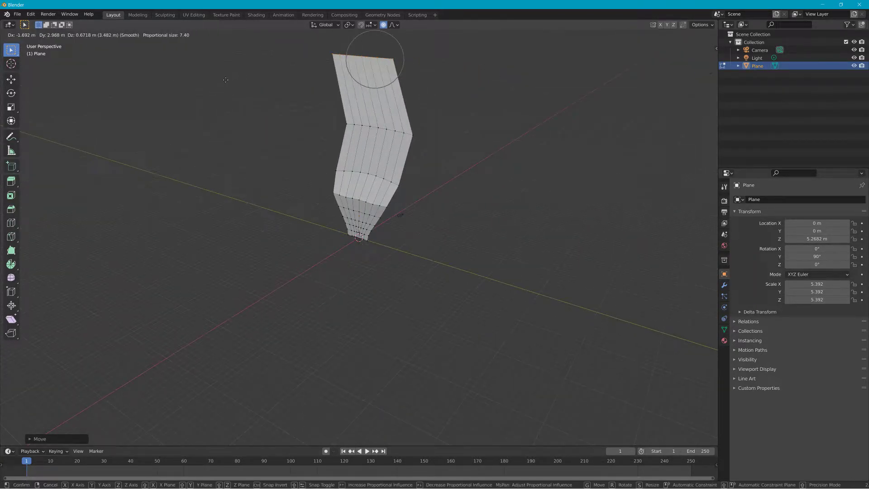
click(225, 79)
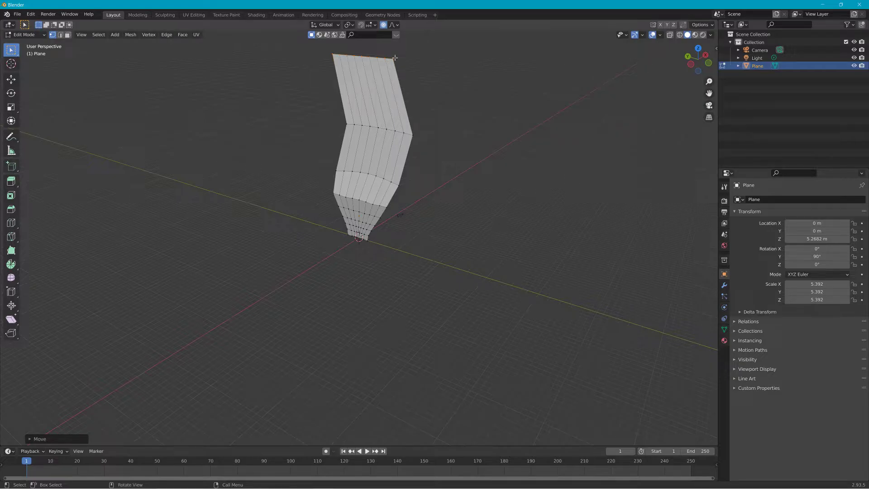
- Widen the top row of vertices along global Y by a factor of about 1.3
key(g)
key(z)
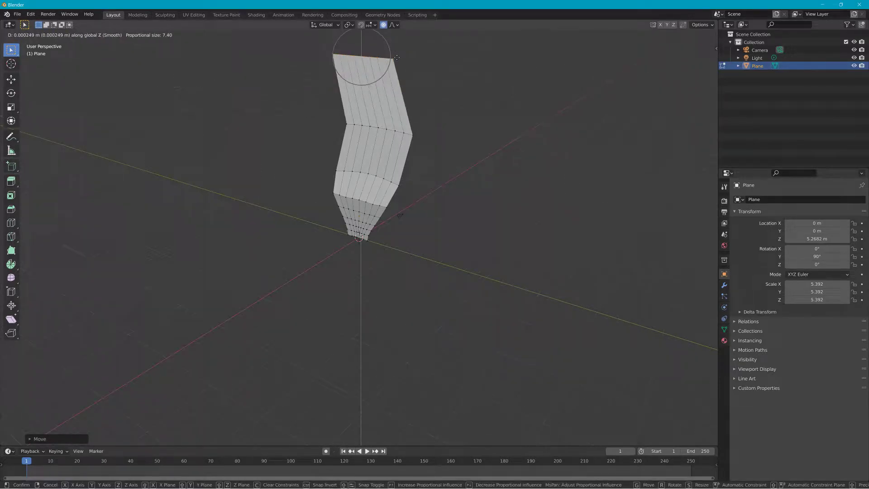
key(s)
key(y)
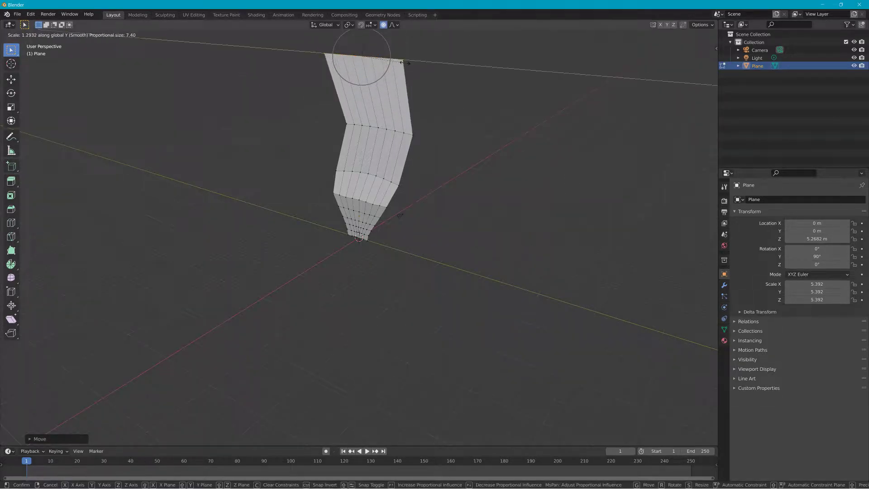
click(410, 59)
drag(414, 63, 426, 95)
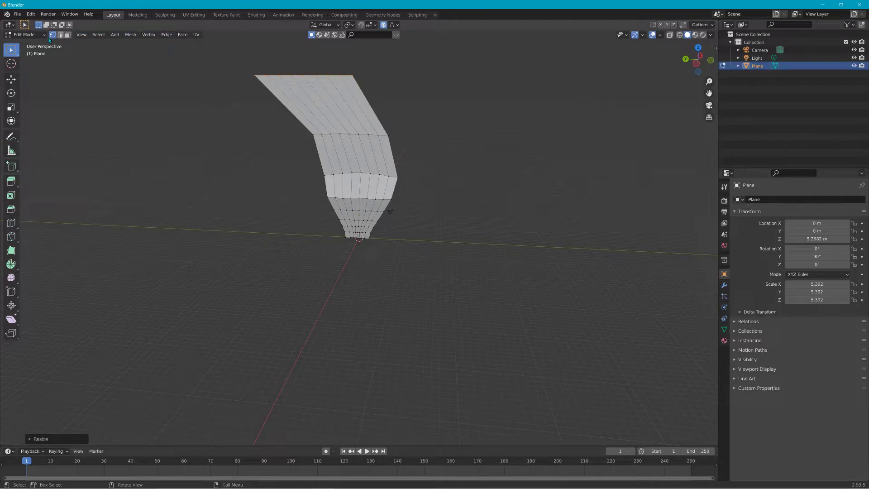
- Select the whole plane mesh and subdivide it twice
key(a)
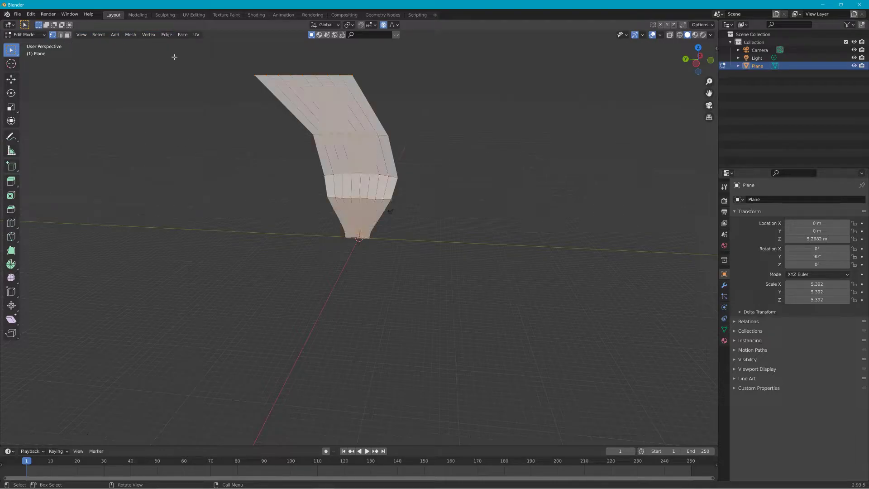
click(175, 40)
mouse_move(178, 38)
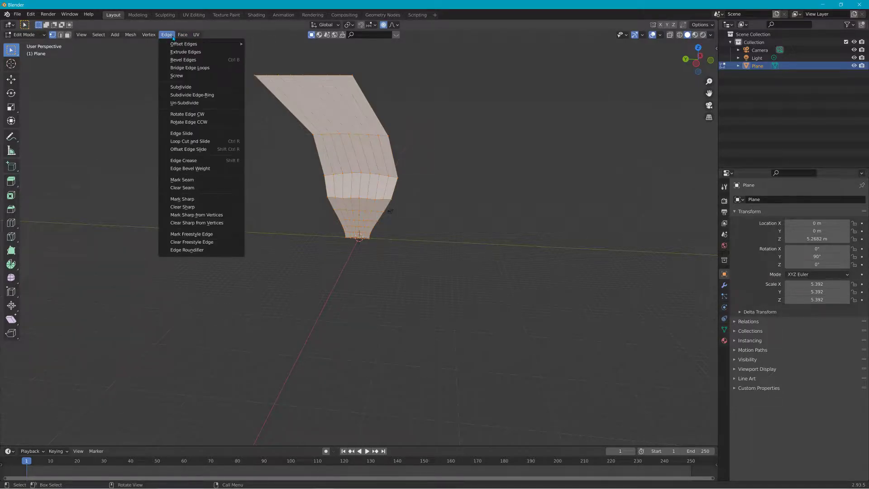
click(177, 89)
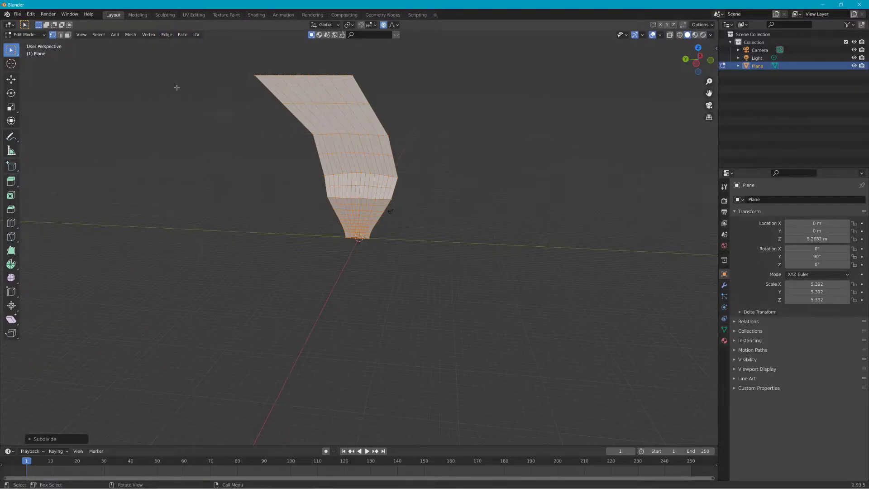
click(180, 36)
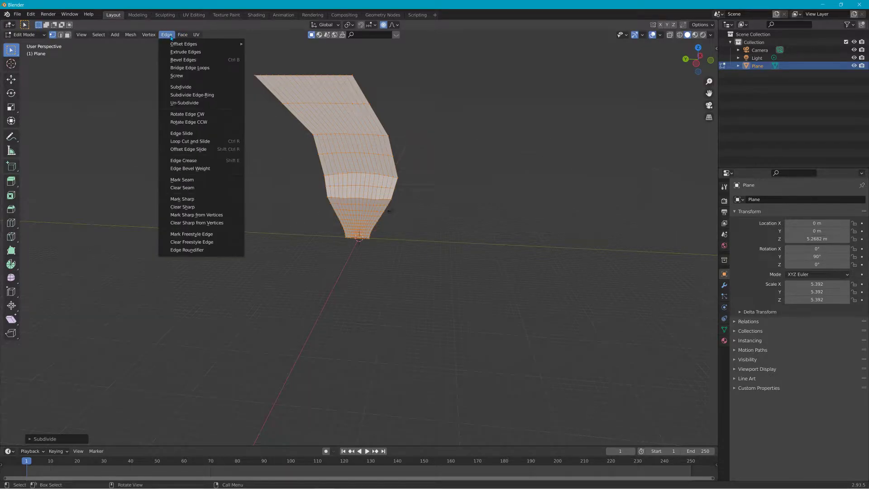
click(186, 84)
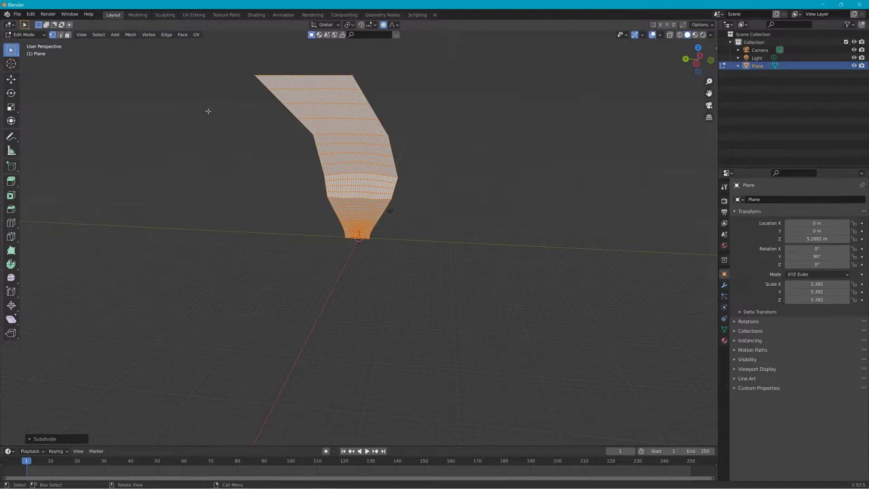
- Switch the plane to Object Mode and inspect its bent shape
drag(208, 111, 231, 117)
click(25, 35)
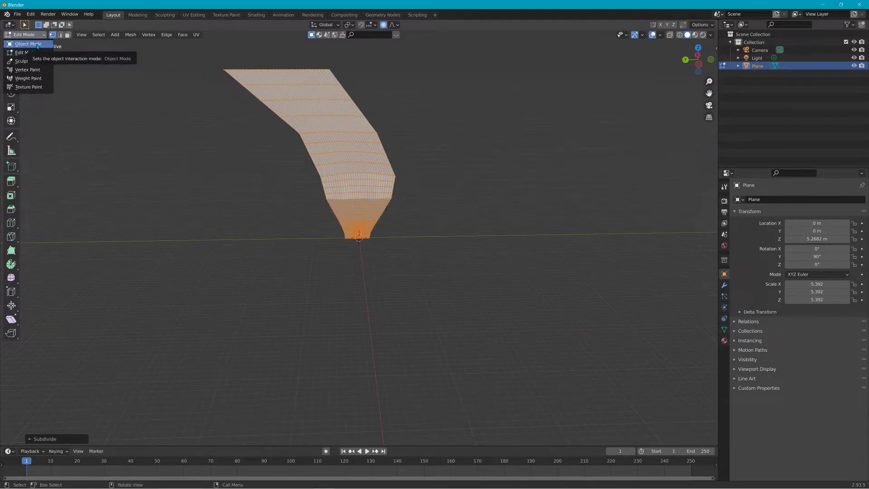
click(37, 45)
drag(179, 112, 664, 238)
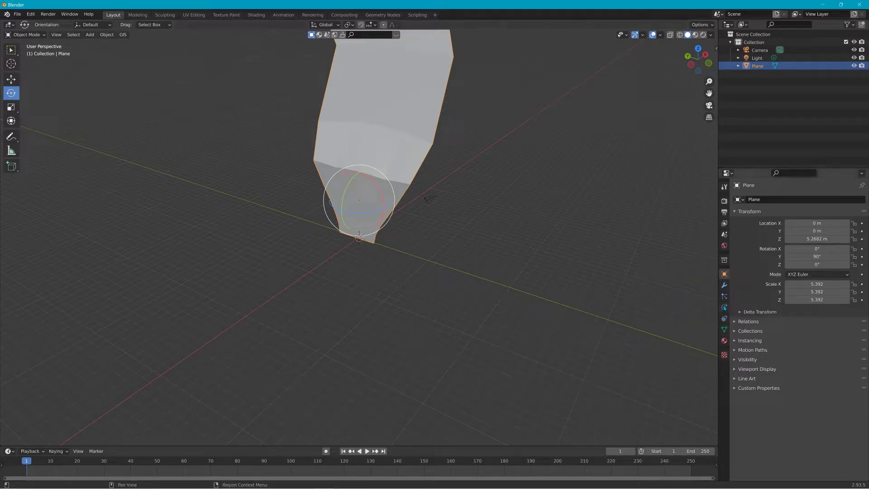
- Add a Smooth modifier to the plane and set its factor to 1.008
click(724, 286)
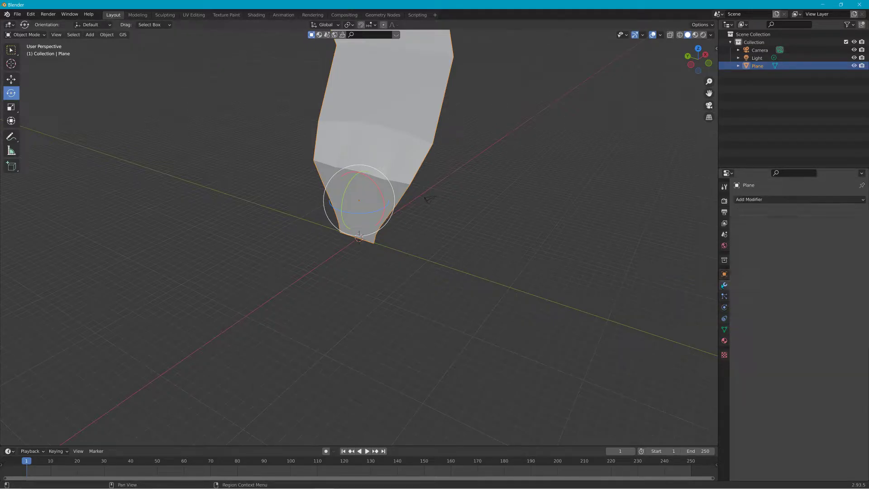
click(777, 199)
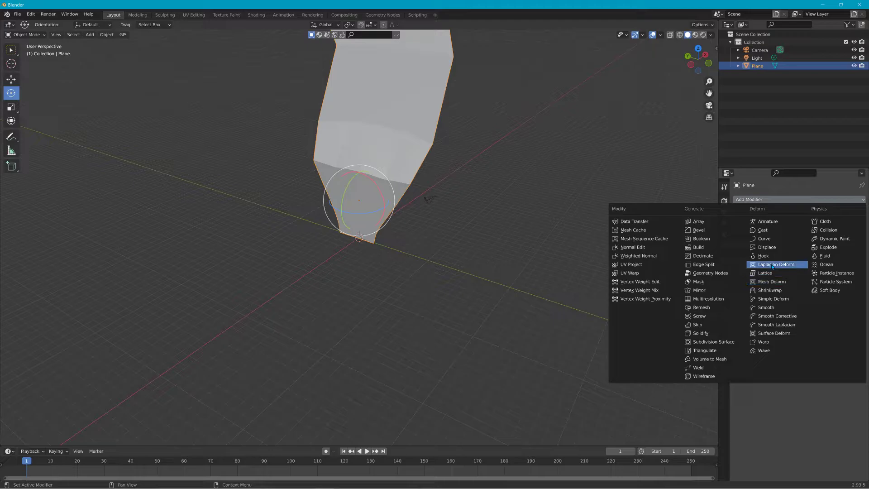
click(766, 307)
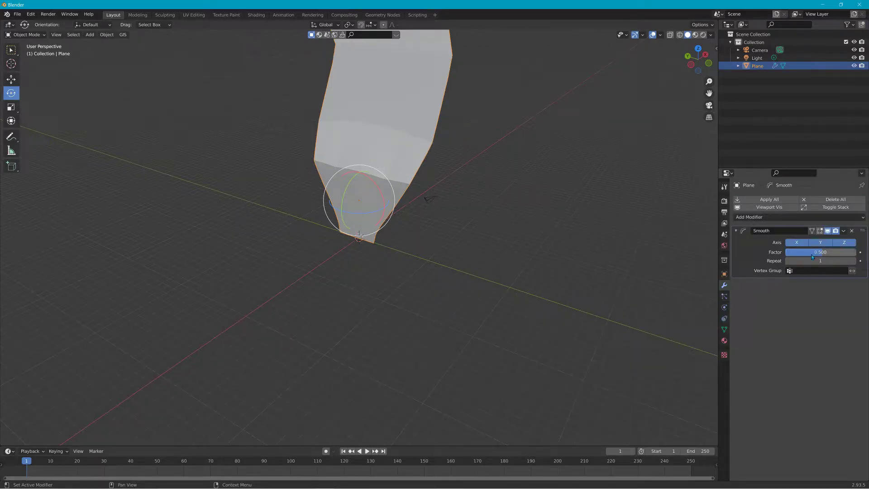
mouse_move(817, 252)
mouse_down()
mouse_move(838, 252)
mouse_move(820, 252)
mouse_up()
drag(480, 228, 451, 205)
scroll(507, 208, down, 3)
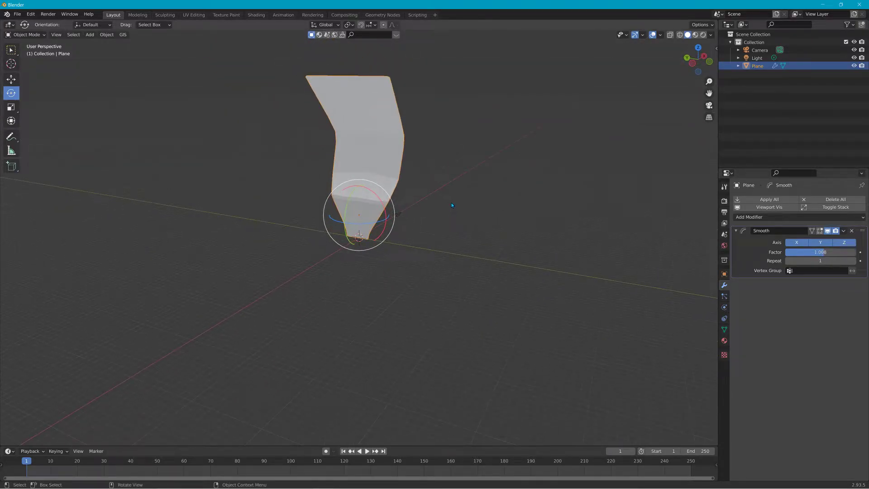
- Shade the plane smooth and apply its Smooth modifier
click(107, 35)
mouse_move(135, 77)
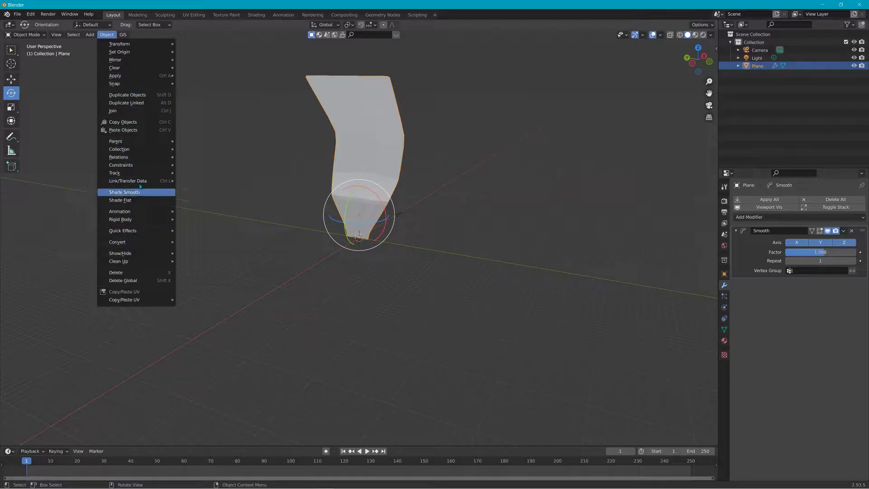
mouse_move(136, 219)
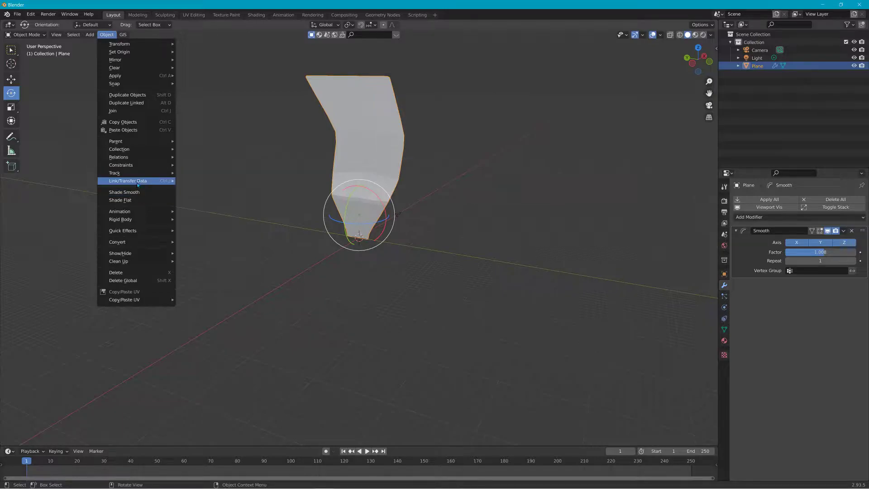
click(136, 195)
drag(226, 216, 289, 210)
click(843, 231)
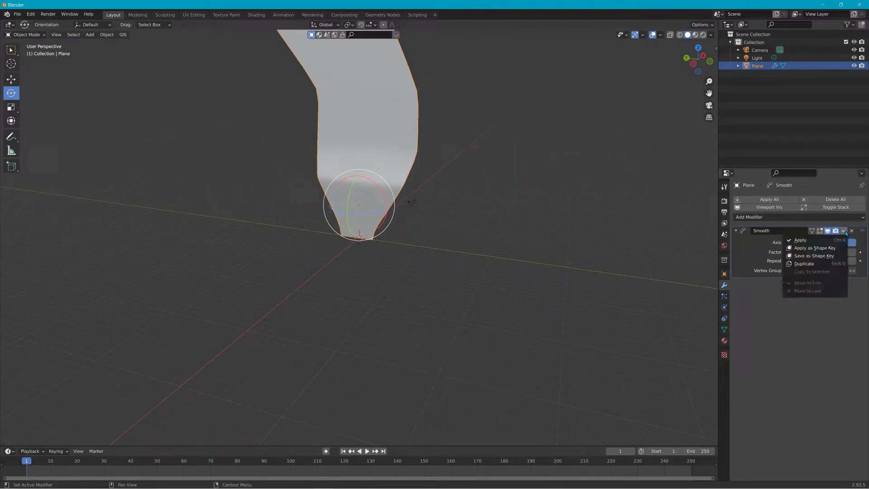
click(824, 240)
- Create a new material for the plane
drag(385, 119, 566, 208)
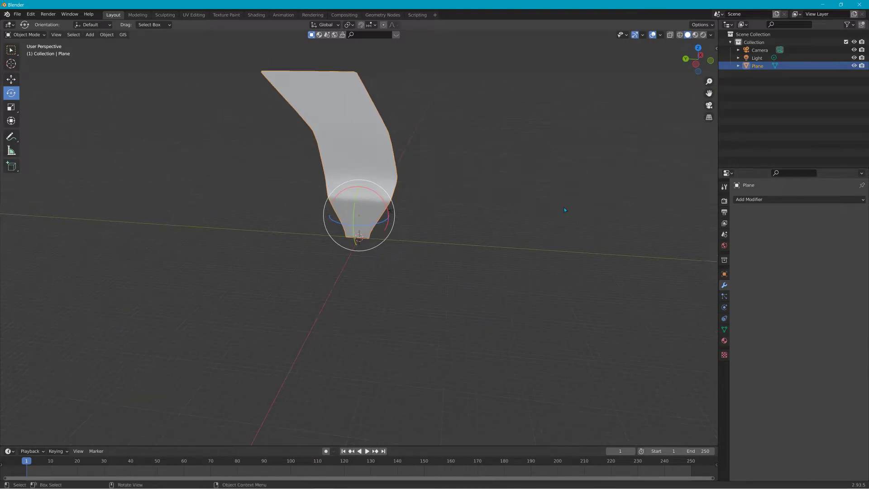
click(724, 341)
click(756, 232)
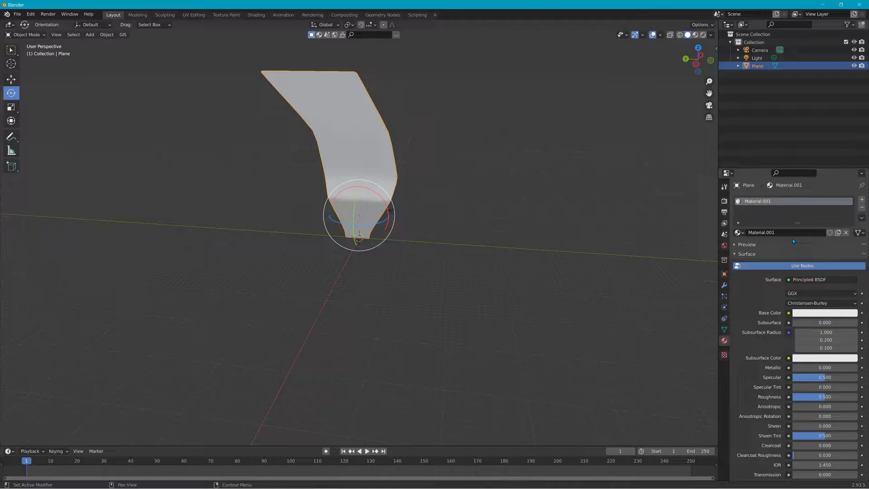
- Switch to the smoke texture in GIMP, minimizing the Blender window and the browser window with the volcano photo
key(alt+Tab)
key(Tab)
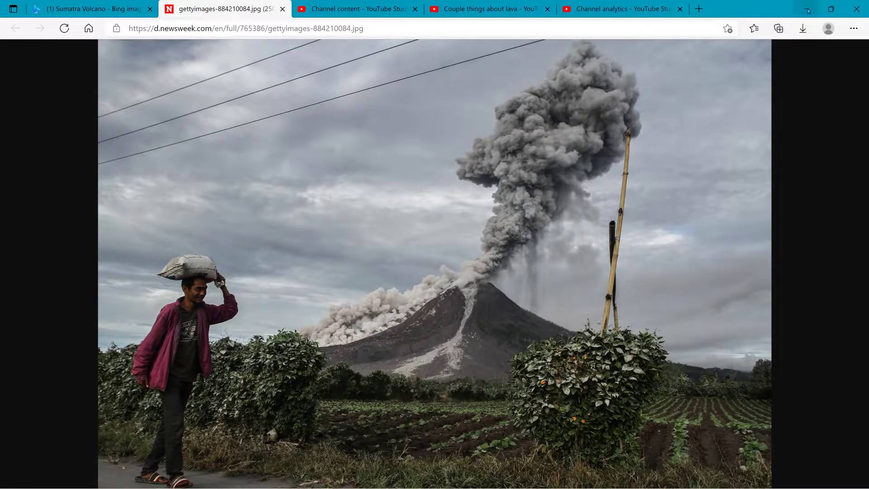
click(831, 8)
drag(656, 8, 659, 86)
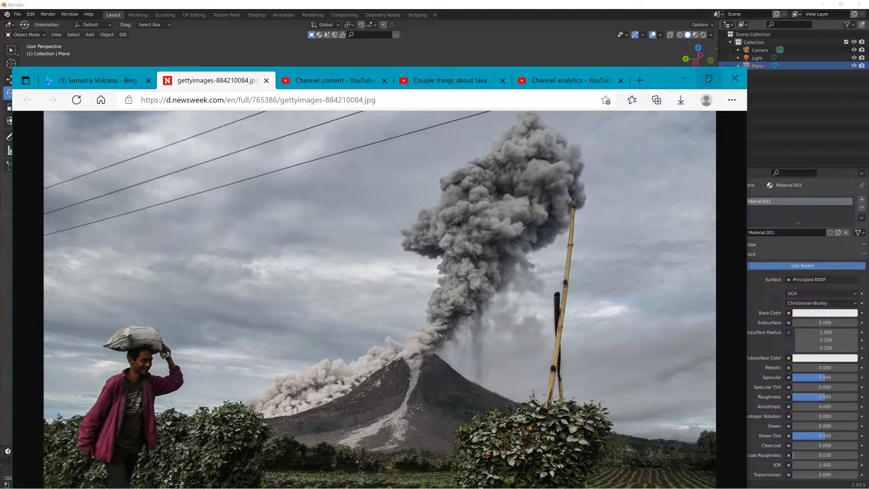
click(823, 5)
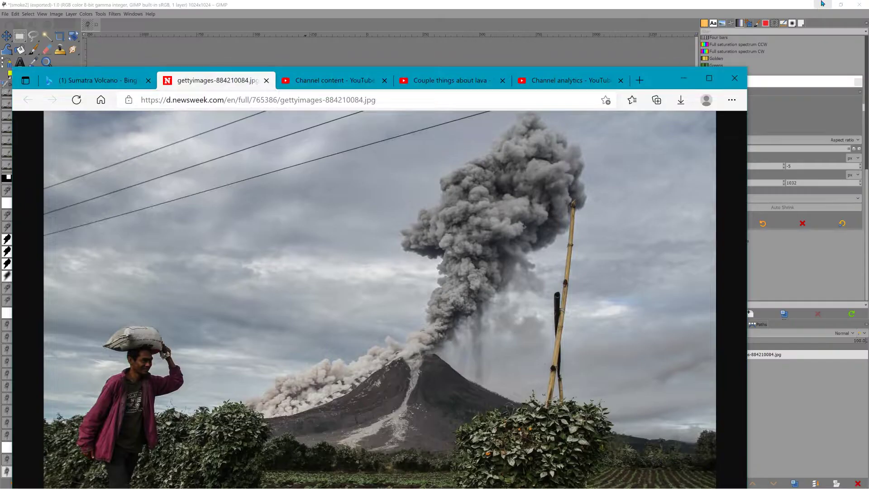
click(683, 80)
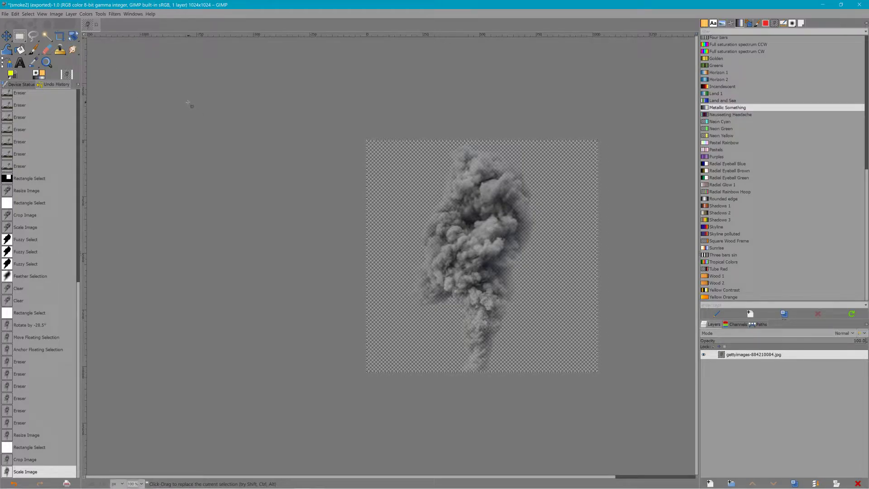
- Clone smoke from the middle of the plume over both sides of its narrow lower stem to broaden it
click(60, 49)
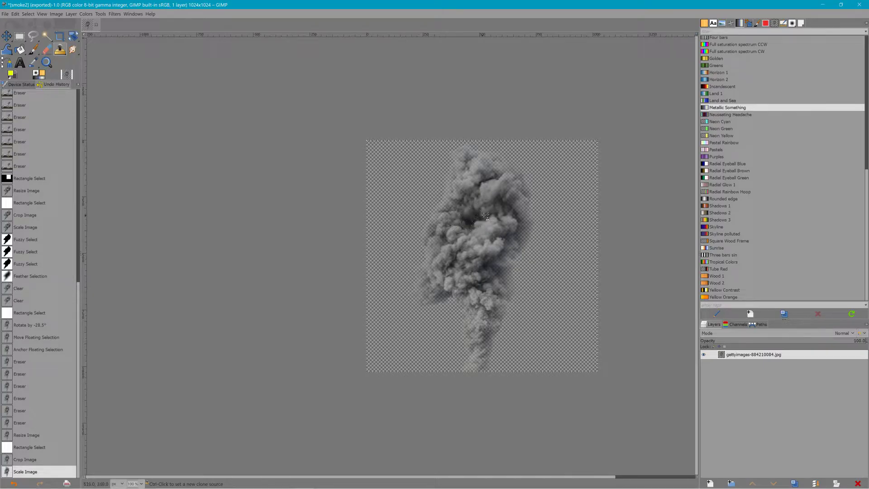
ctrl+click(485, 216)
mouse_move(465, 360)
mouse_down()
mouse_move(465, 326)
mouse_move(449, 304)
mouse_move(434, 326)
mouse_move(451, 344)
mouse_up()
drag(454, 307, 442, 297)
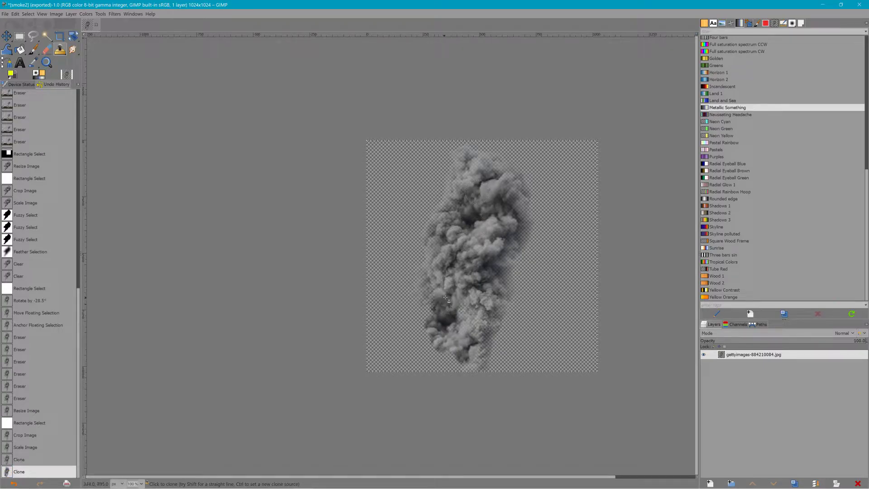
drag(480, 337, 504, 369)
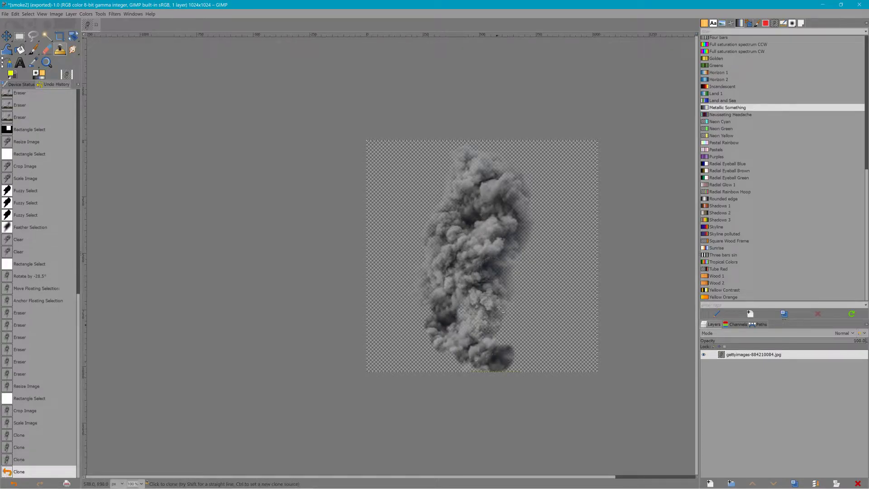
- Clone smoke from the plume's middle over its narrow top, extending the column up to the upper image edge
ctrl+click(487, 240)
mouse_move(448, 195)
mouse_down()
mouse_move(456, 177)
mouse_move(447, 162)
mouse_move(457, 156)
mouse_move(437, 144)
mouse_up()
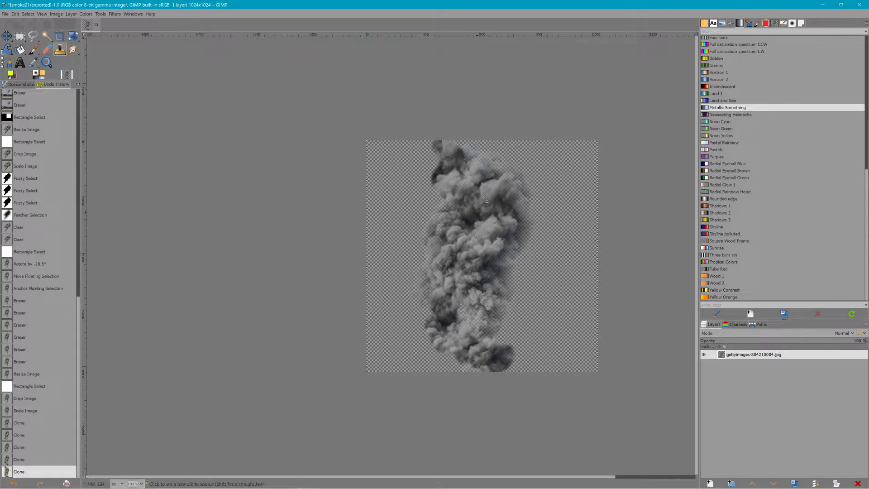
drag(488, 156, 475, 144)
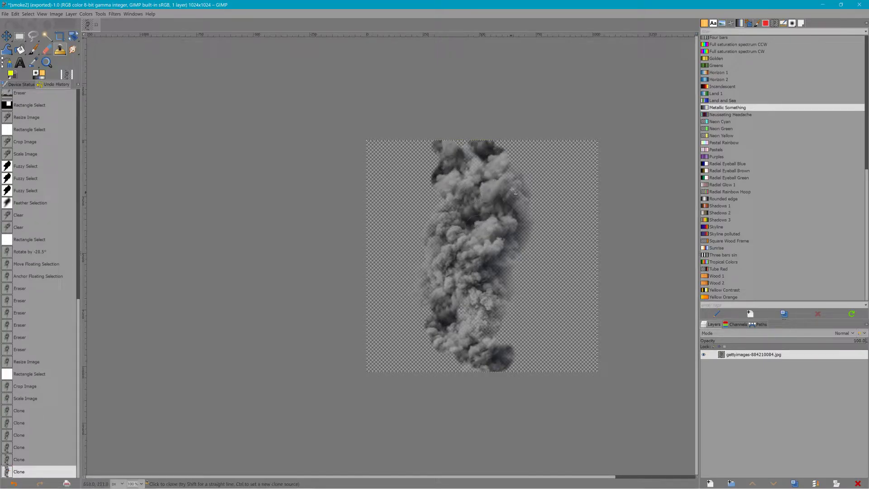
mouse_move(512, 181)
mouse_down()
mouse_move(514, 149)
mouse_move(505, 143)
mouse_up()
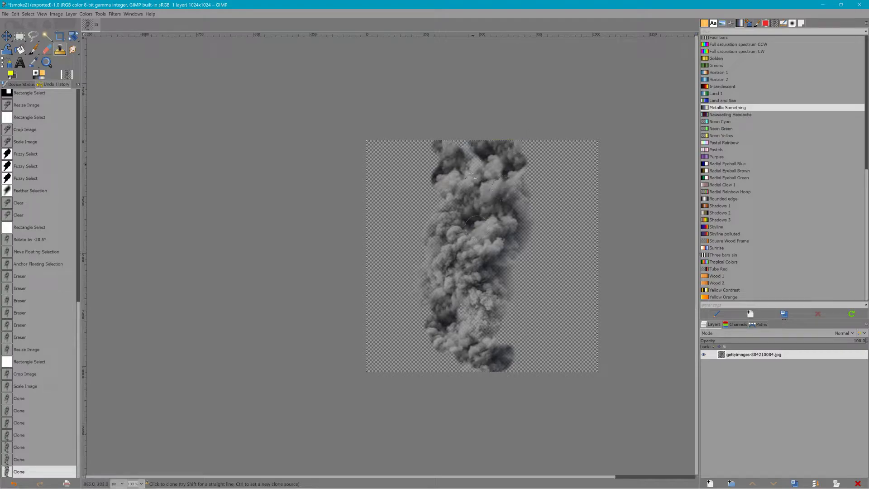
mouse_move(475, 172)
mouse_down()
mouse_move(465, 146)
mouse_move(486, 141)
mouse_up()
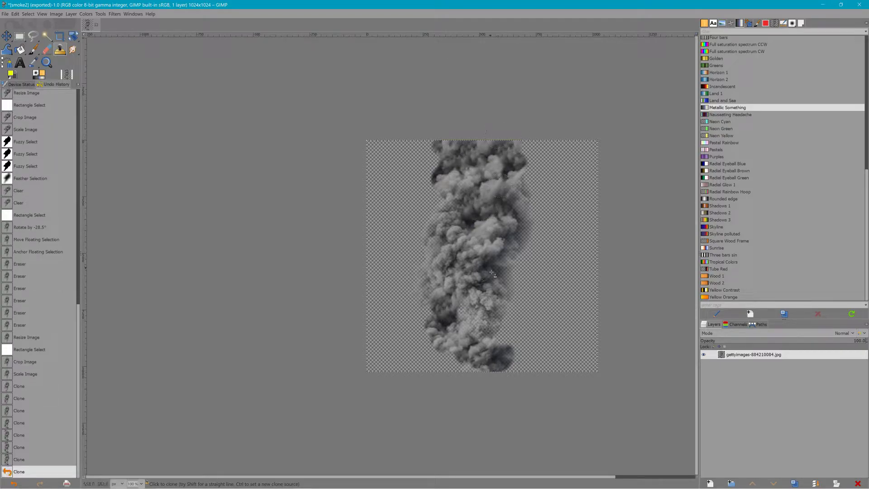
- Clone smoke from the plume's middle over its lower half, widening the base and filling out the lower right side
ctrl+click(469, 239)
mouse_move(460, 362)
mouse_down()
mouse_move(436, 357)
mouse_move(442, 366)
mouse_move(476, 368)
mouse_move(474, 300)
mouse_move(503, 369)
mouse_move(468, 260)
mouse_move(469, 233)
mouse_move(501, 368)
mouse_move(509, 348)
mouse_move(501, 340)
mouse_move(517, 331)
mouse_move(506, 295)
mouse_move(511, 304)
mouse_move(486, 312)
mouse_up()
ctrl+click(468, 261)
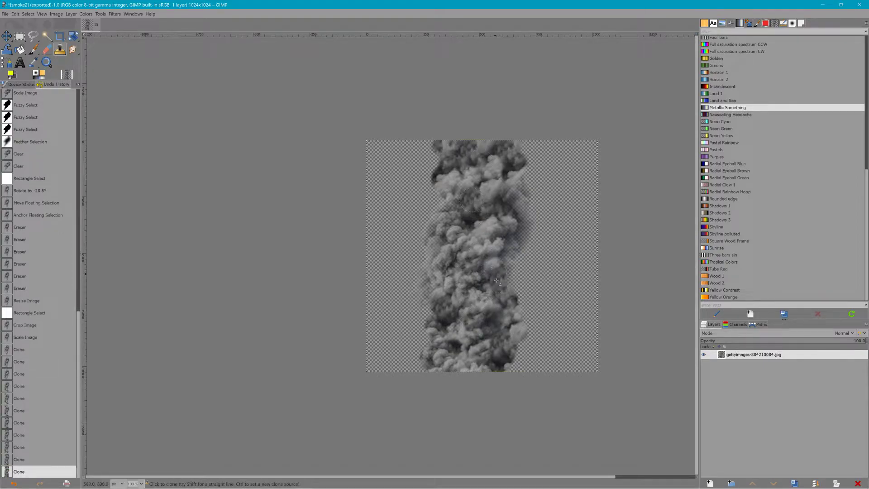
drag(502, 280, 502, 262)
ctrl+click(469, 245)
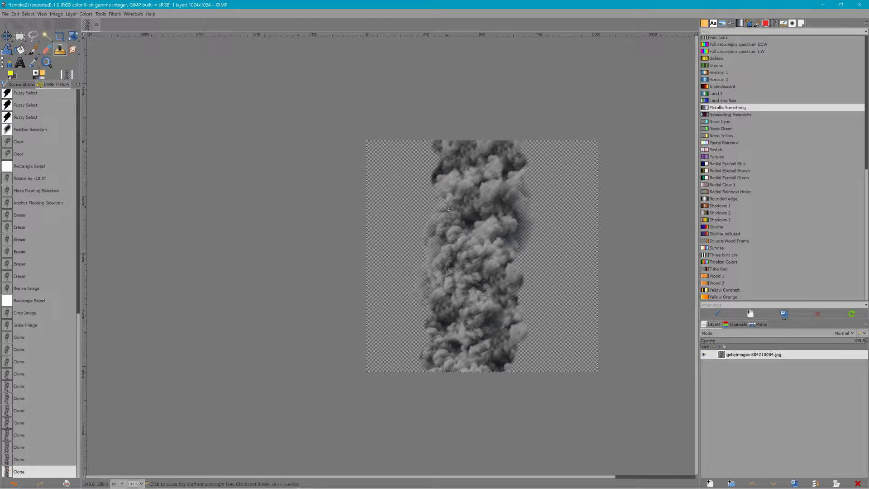
- Clone smoke over the plume's upper left and upper right edges and out past its lower right corner
mouse_move(449, 209)
mouse_down()
mouse_move(431, 173)
mouse_move(441, 171)
mouse_move(425, 147)
mouse_up()
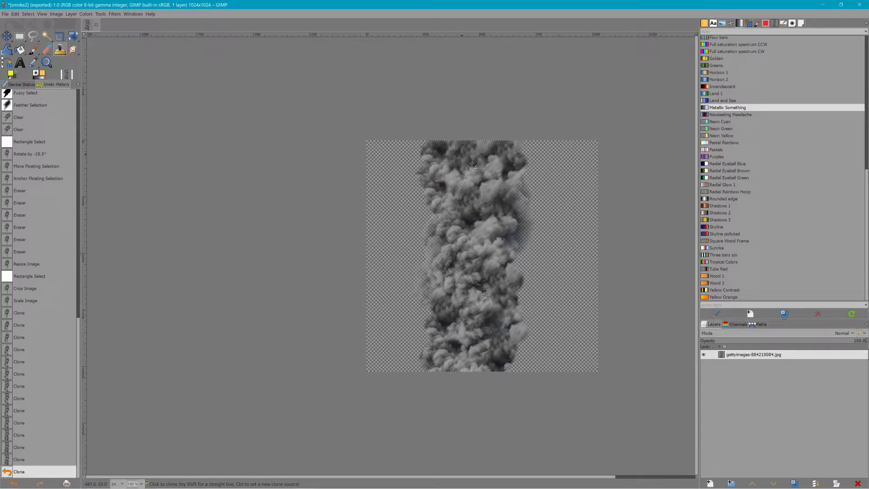
drag(504, 190, 515, 152)
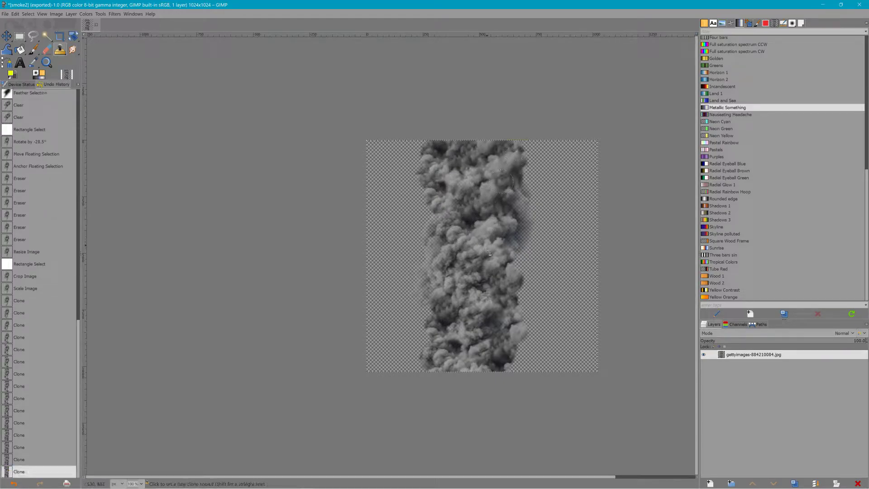
drag(527, 363, 506, 347)
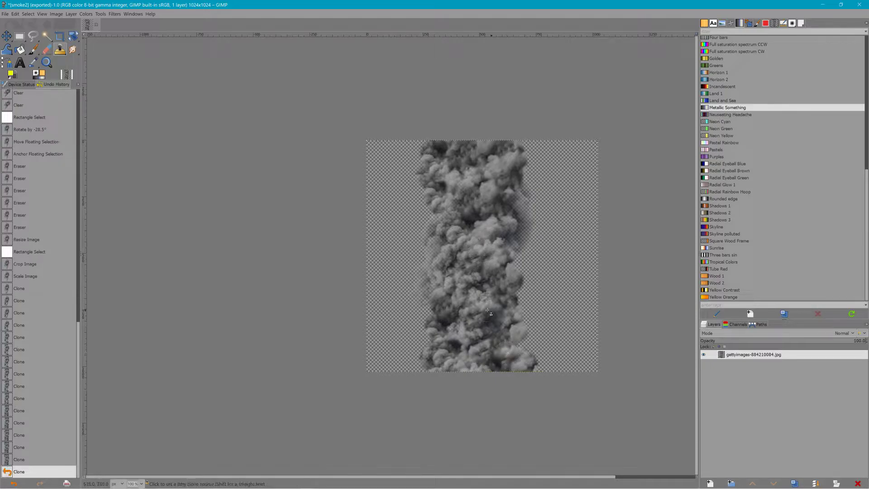
- Broaden the plume's whole right side outward with cloned smoke, from the lower edge up to the top
ctrl+click(502, 275)
mouse_move(515, 295)
mouse_down()
mouse_move(531, 263)
mouse_move(520, 231)
mouse_up()
drag(521, 294, 535, 364)
mouse_move(524, 209)
mouse_down()
mouse_move(533, 186)
mouse_move(518, 148)
mouse_move(526, 165)
mouse_move(537, 148)
mouse_up()
mouse_move(550, 248)
mouse_down()
mouse_move(551, 263)
mouse_move(546, 256)
mouse_up()
drag(544, 247, 538, 217)
- Broaden the plume's left side outward with cloned smoke along its full height
ctrl+click(501, 310)
mouse_move(444, 186)
mouse_down()
mouse_move(435, 152)
mouse_move(421, 144)
mouse_move(442, 263)
mouse_move(475, 259)
mouse_move(476, 267)
mouse_move(453, 220)
mouse_move(442, 233)
mouse_move(430, 215)
mouse_move(407, 142)
mouse_up()
mouse_move(452, 238)
mouse_down()
mouse_move(427, 349)
mouse_move(451, 279)
mouse_move(481, 244)
mouse_move(421, 307)
mouse_move(413, 375)
mouse_move(420, 217)
mouse_up()
mouse_move(430, 253)
mouse_down()
mouse_move(416, 163)
mouse_move(465, 234)
mouse_move(408, 191)
mouse_move(409, 155)
mouse_move(425, 140)
mouse_up()
click(519, 237)
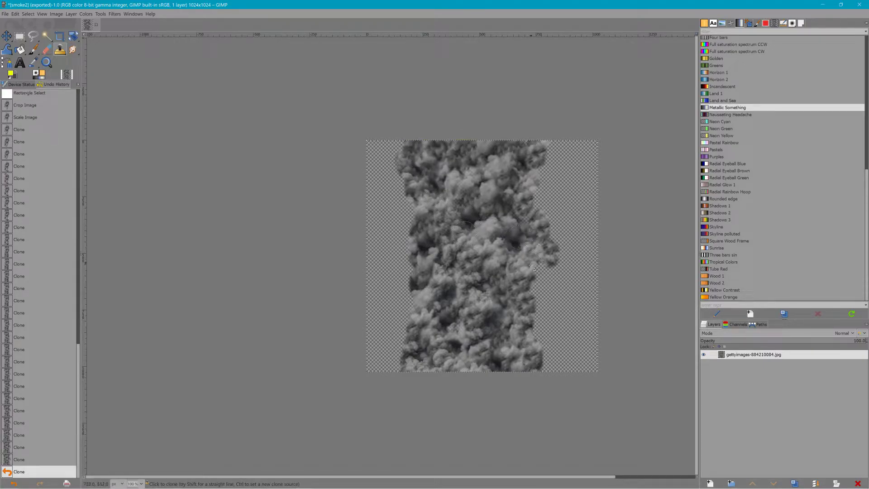
click(114, 14)
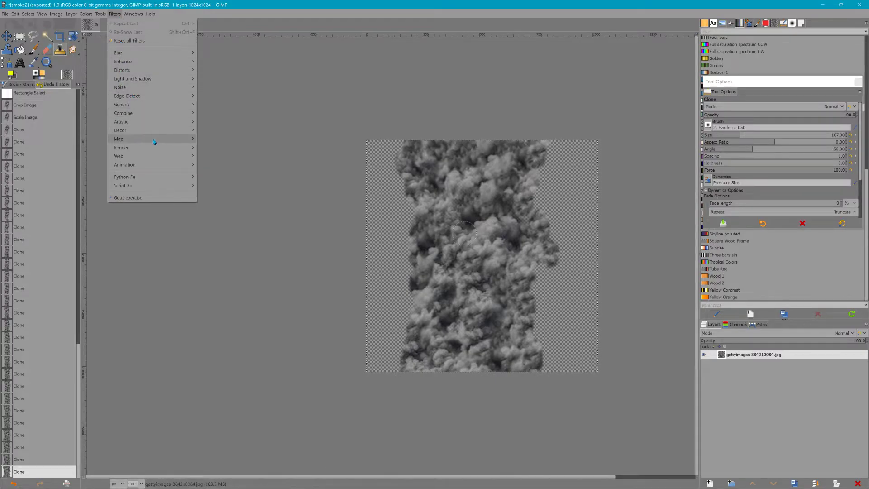
mouse_move(154, 139)
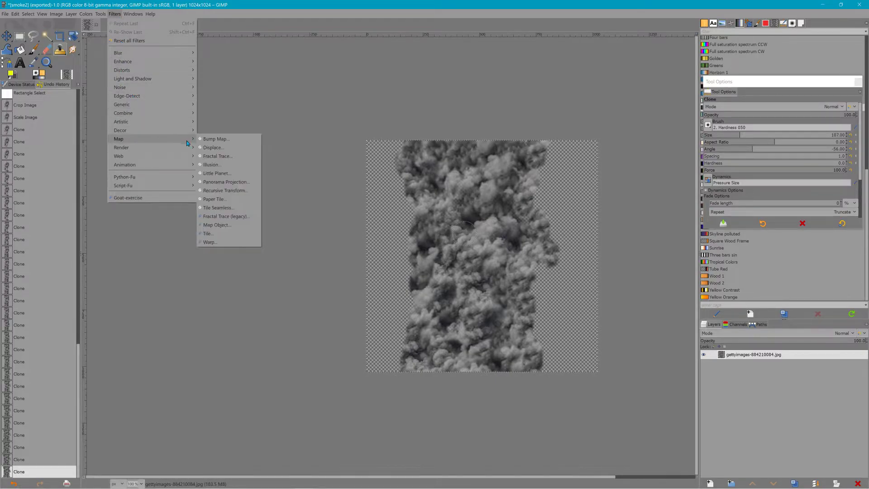
click(236, 207)
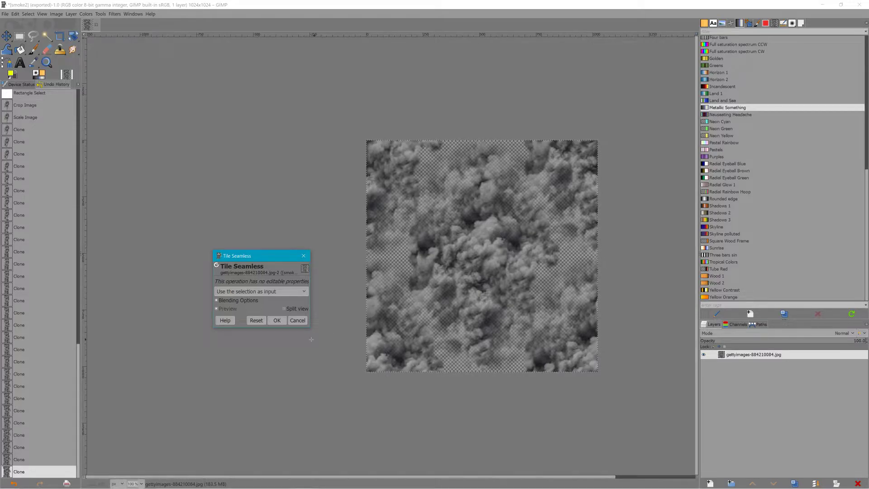
click(297, 320)
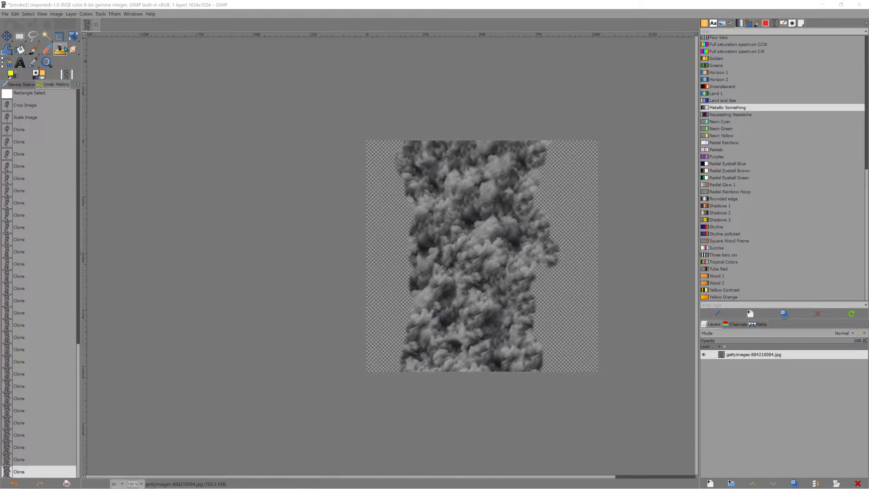
- Select a full-height rectangle 424 px wide inside the solid smoke column and crop the image to it
double_click(19, 36)
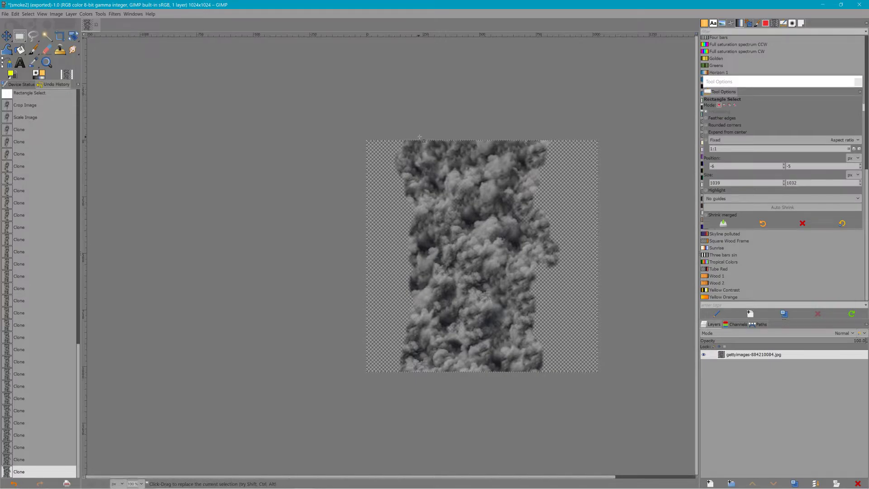
drag(426, 140, 522, 374)
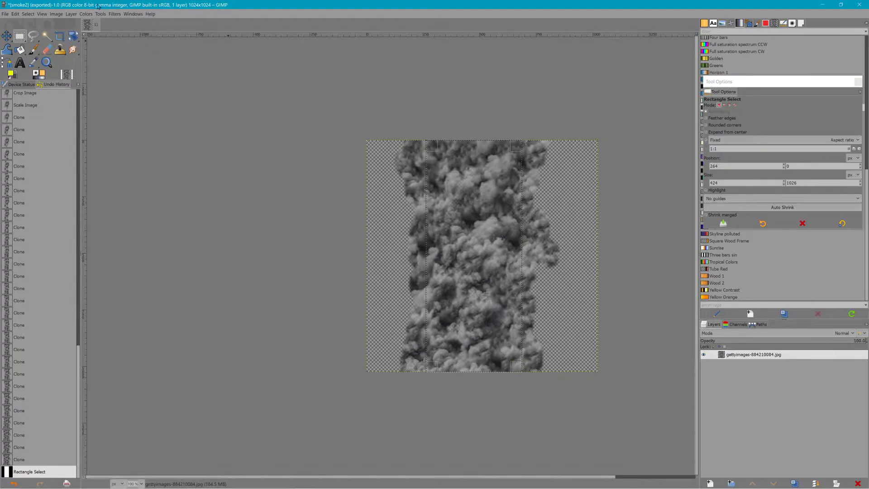
click(57, 13)
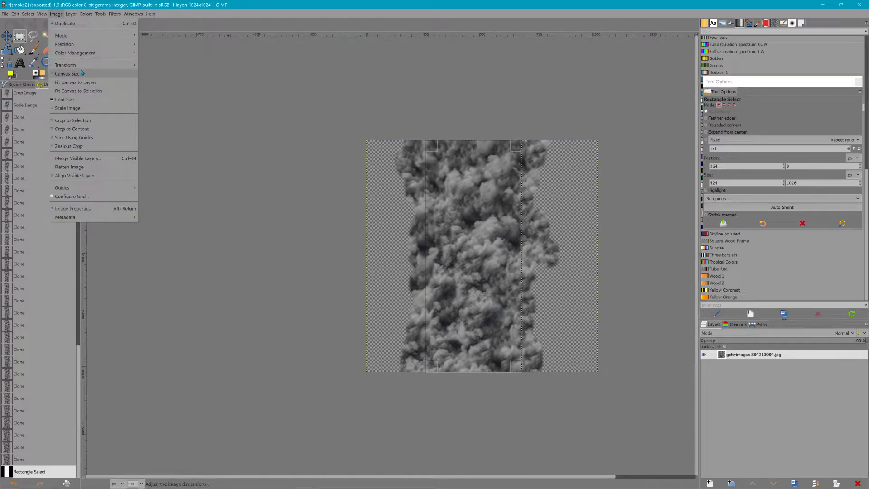
click(78, 121)
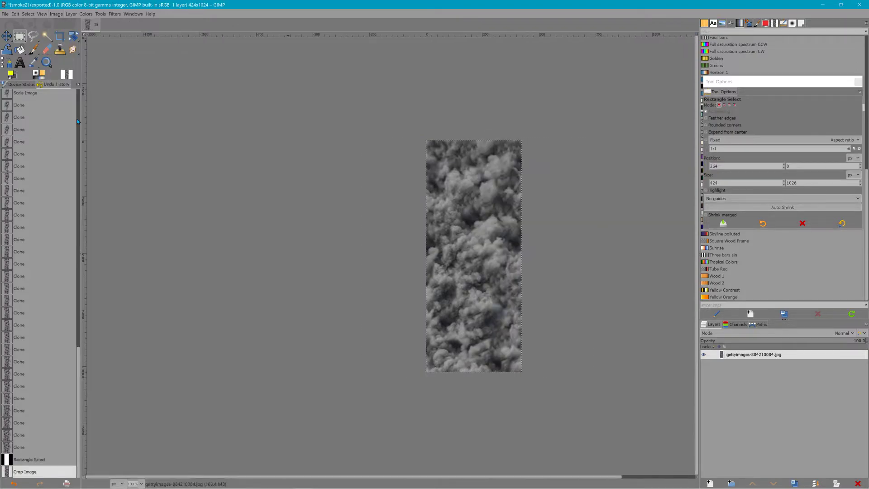
- Apply the Tile Seamless filter to the cropped smoke strip
click(115, 14)
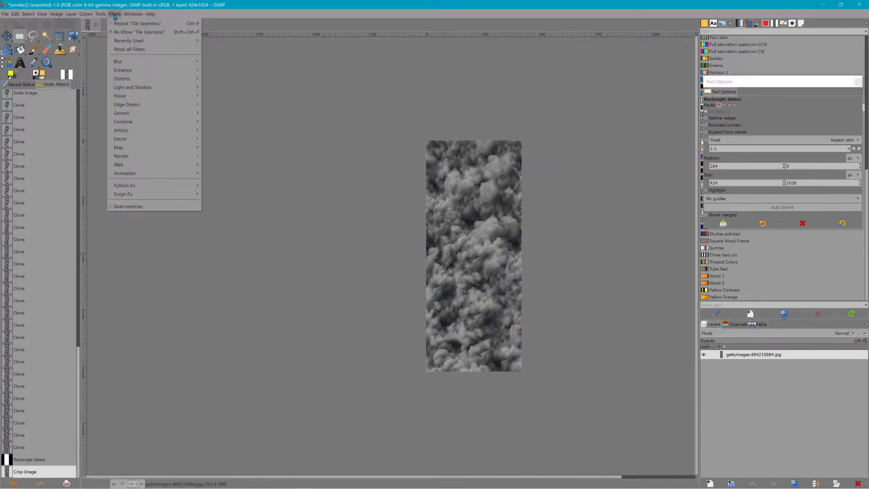
mouse_move(100, 15)
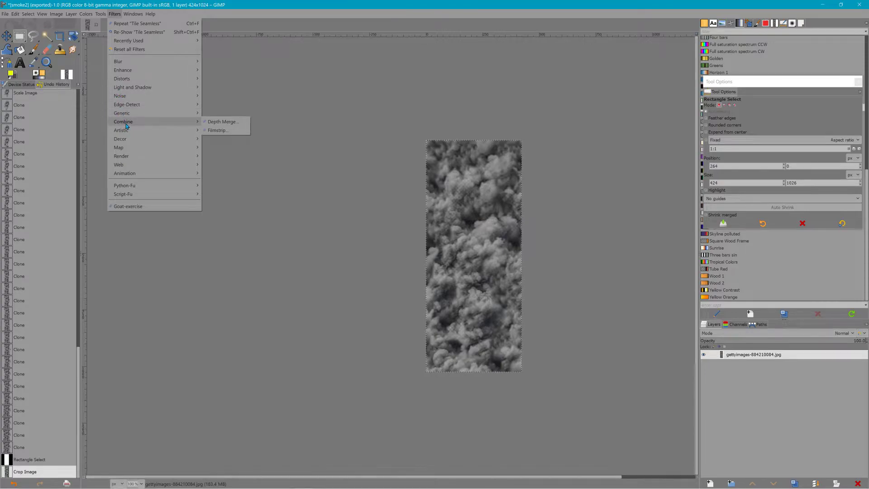
click(141, 25)
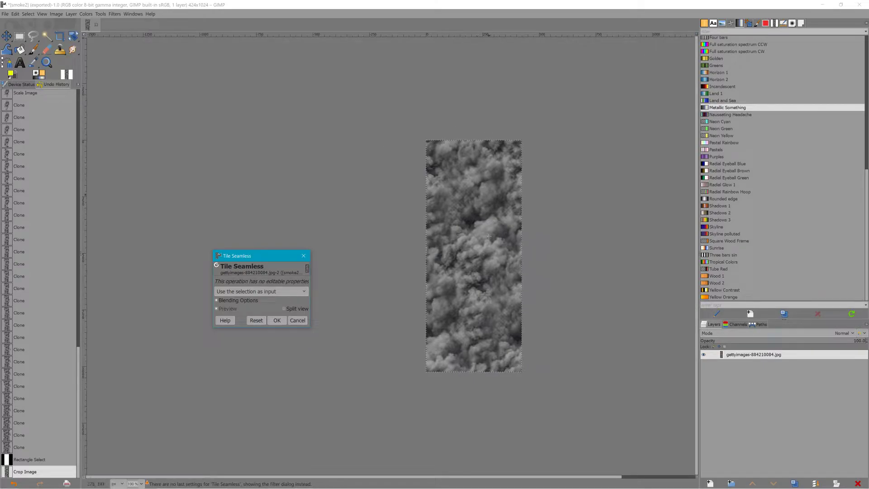
click(277, 321)
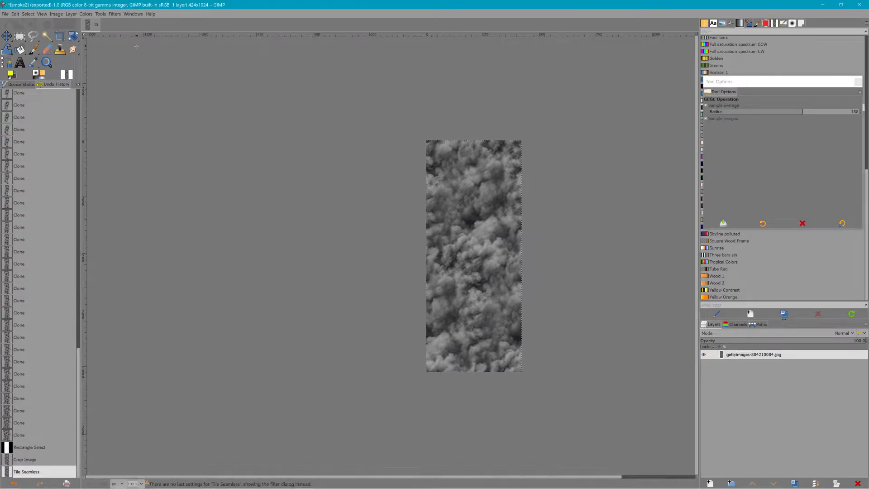
- Resize the canvas to 1024 px wide by 1024 px high with the smoke strip centered
click(56, 14)
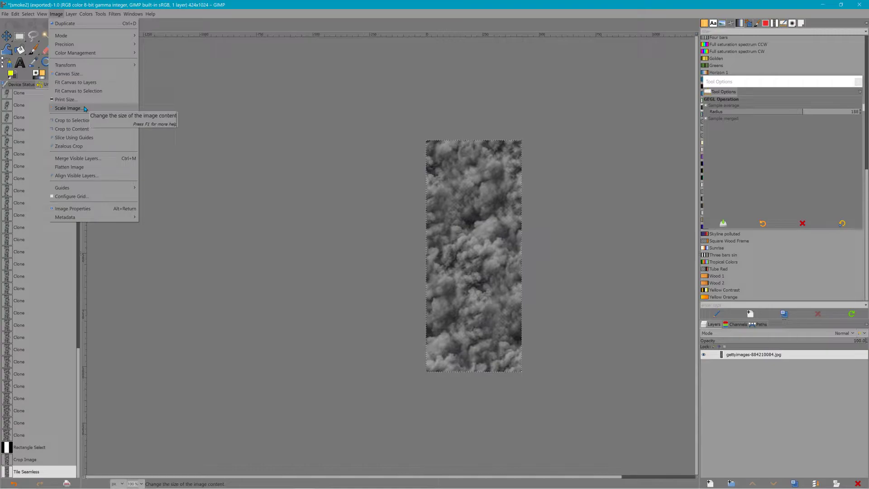
mouse_move(42, 14)
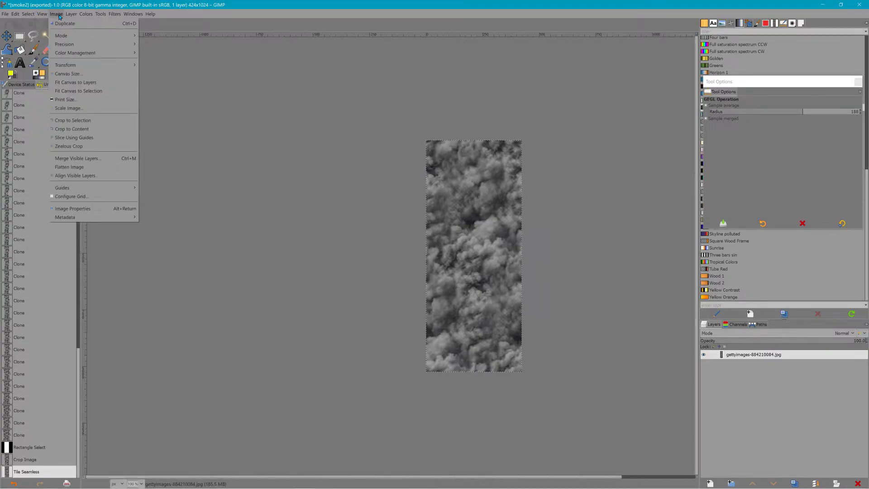
click(78, 73)
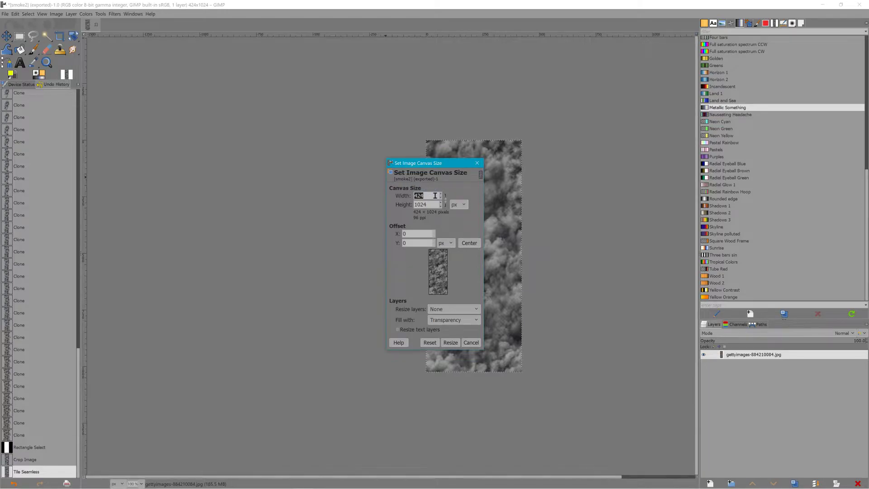
text(2)
text(024)
click(469, 243)
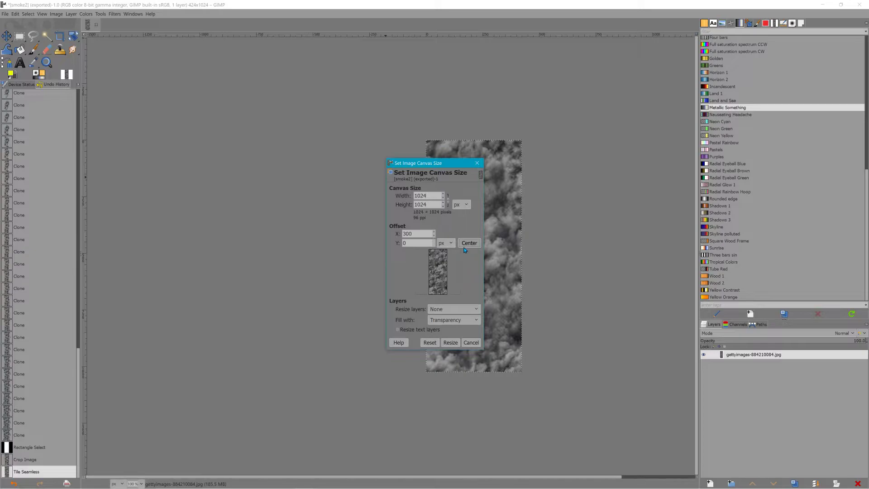
click(453, 343)
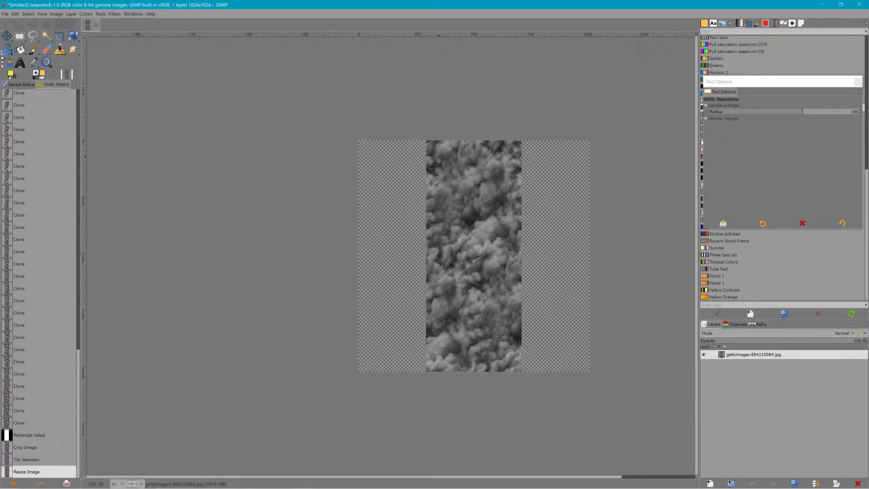
- Erase small bites along the smoke strip's straight left edge to give it an irregular outline
click(46, 51)
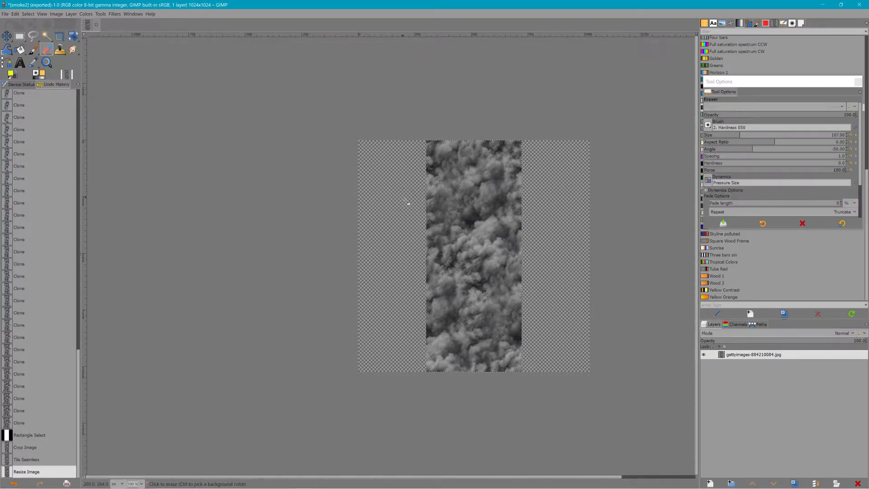
mouse_move(419, 180)
mouse_down()
mouse_move(422, 167)
mouse_move(419, 188)
mouse_up()
mouse_move(422, 234)
mouse_down()
mouse_move(433, 292)
mouse_move(423, 335)
mouse_up()
mouse_move(423, 322)
mouse_down()
mouse_move(427, 287)
mouse_move(425, 350)
mouse_up()
- Erase along the smoke strip's straight right edge for an irregular outline, with a final touch-up on the left edge
drag(528, 189, 530, 182)
click(529, 180)
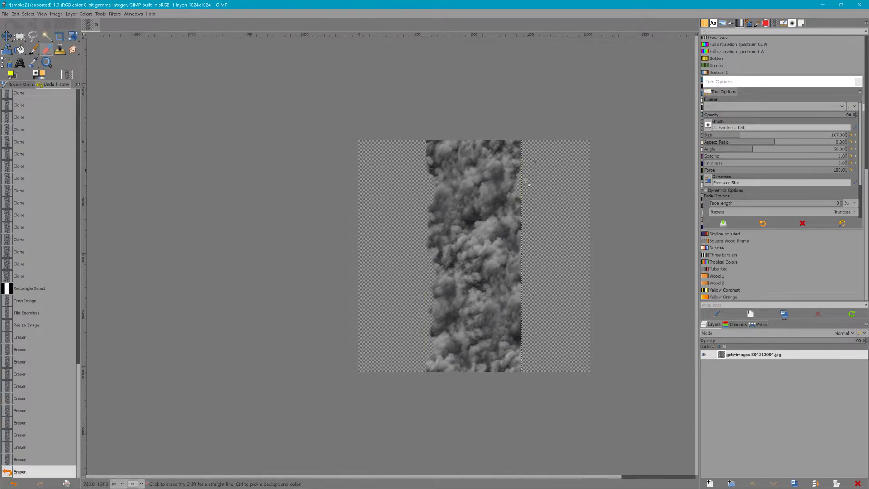
mouse_move(534, 262)
mouse_down()
mouse_move(524, 291)
mouse_move(530, 332)
mouse_up()
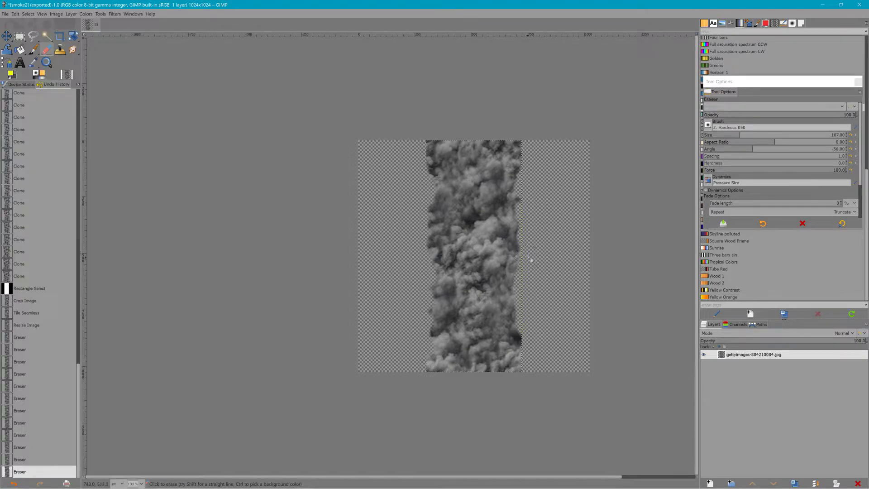
mouse_move(526, 159)
mouse_down()
mouse_move(541, 176)
mouse_move(531, 195)
mouse_move(523, 231)
mouse_up()
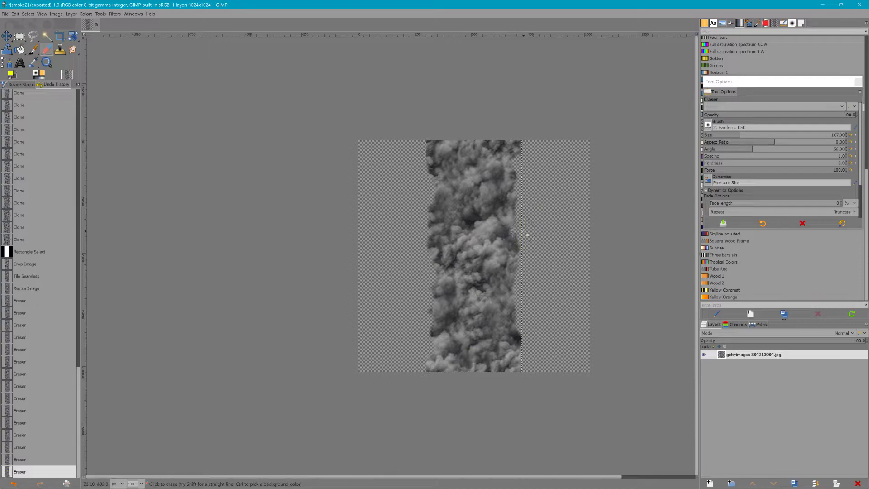
click(431, 231)
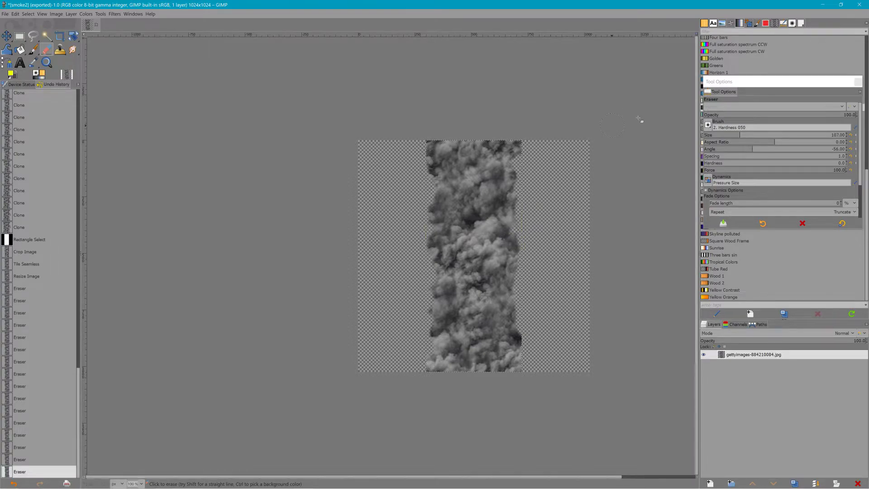
- Choose the Acrylic 03 brush for the Eraser
click(709, 127)
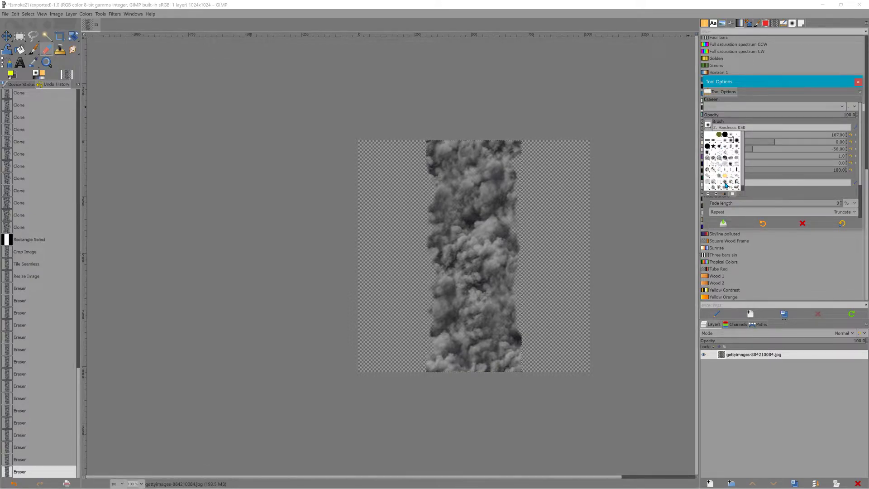
scroll(723, 180, down, 1)
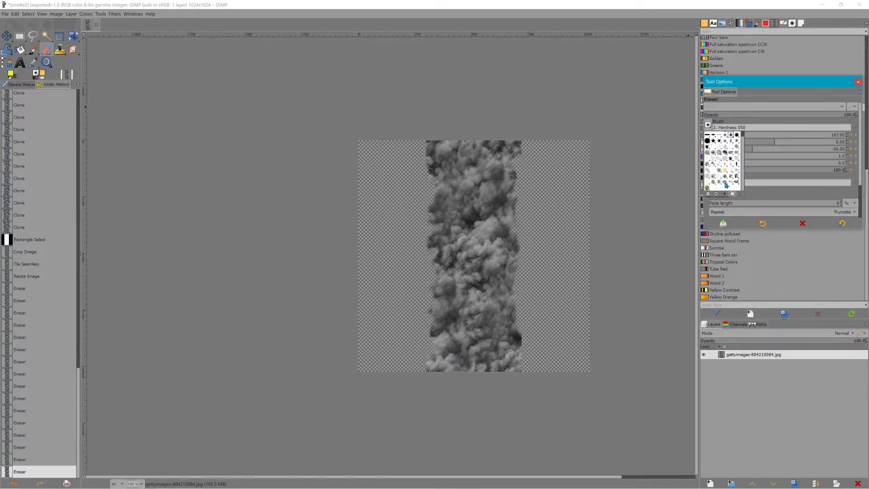
click(731, 145)
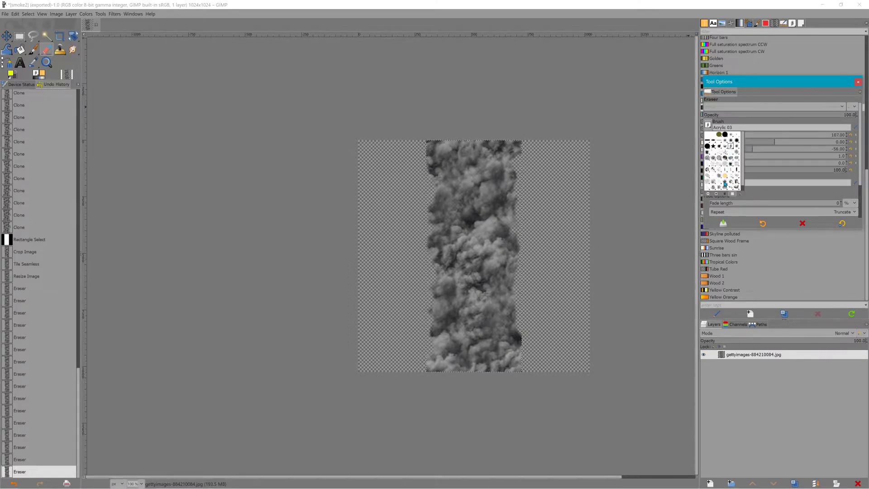
- Choose the Smoke brush for the Eraser
scroll(729, 188, down, 1)
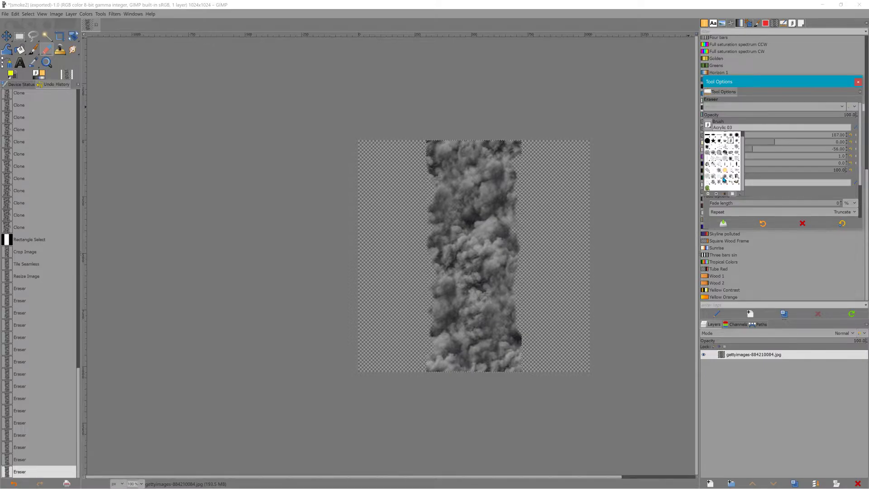
double_click(725, 179)
click(709, 126)
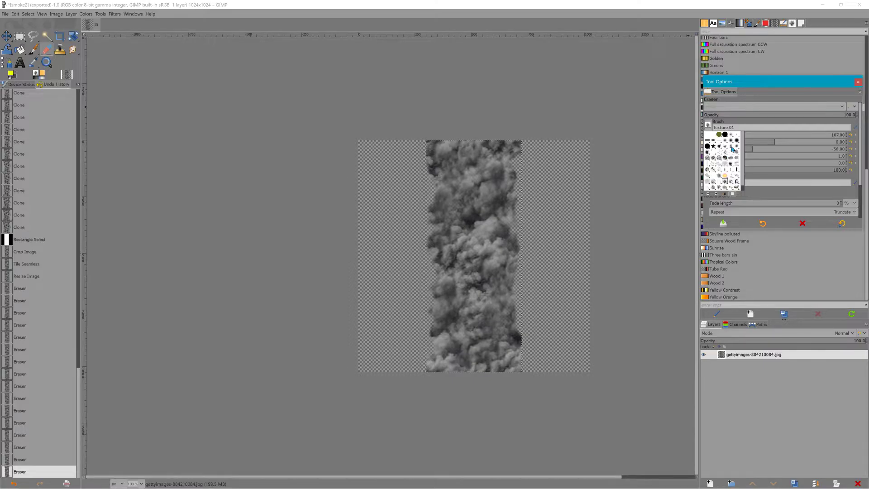
click(718, 180)
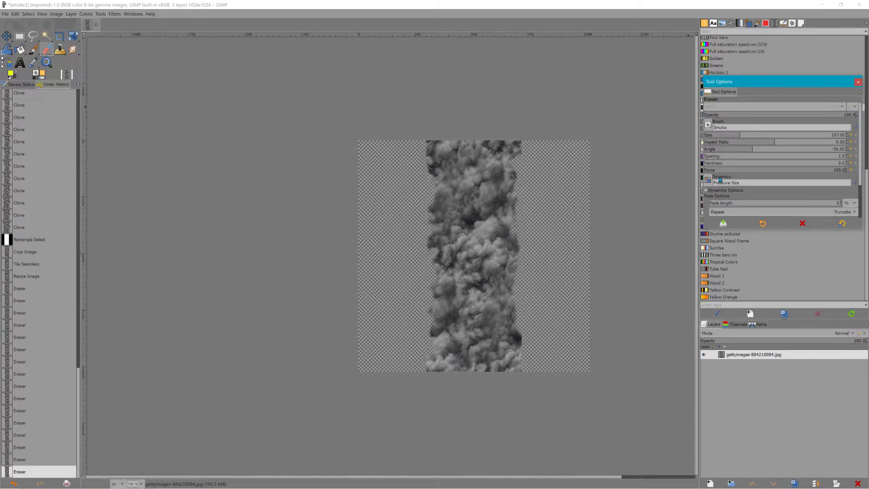
- Erase wispy spots along the upper and middle part of the smoke column's left edge with the Smoke brush
click(428, 186)
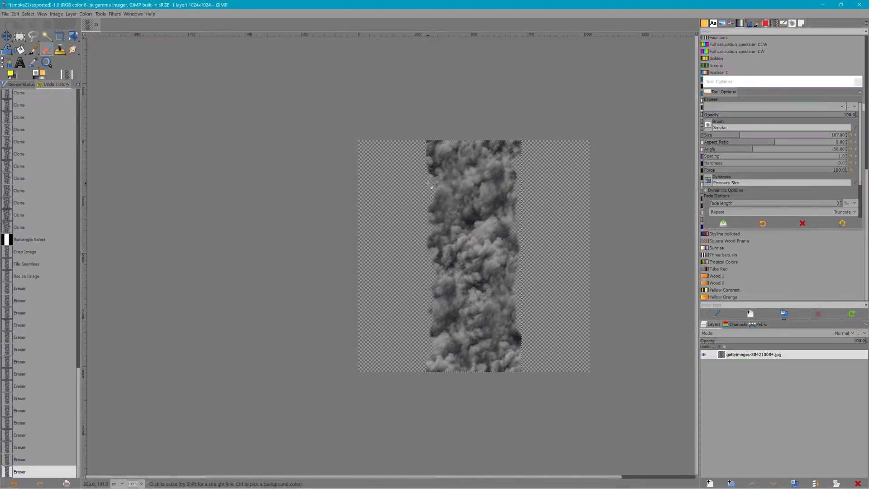
click(427, 208)
click(427, 233)
click(428, 238)
click(425, 253)
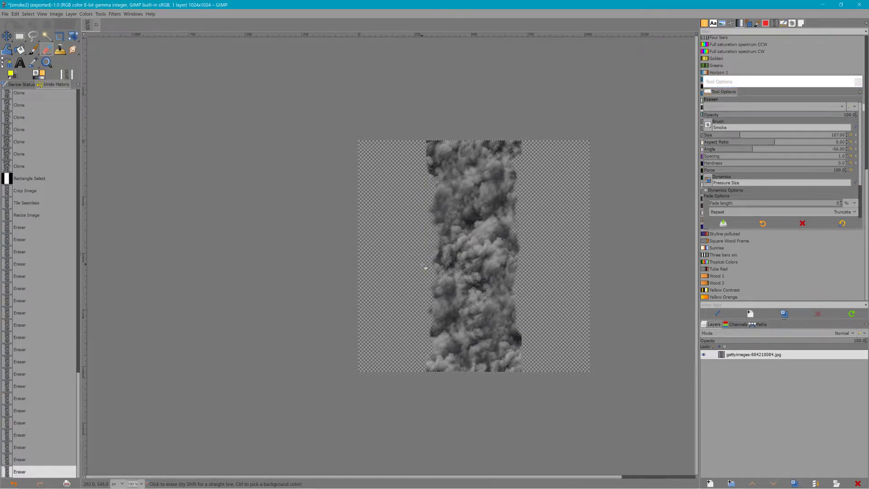
- Set the Eraser size to 277 and soften the middle of the smoke column's right edge
drag(747, 136, 769, 135)
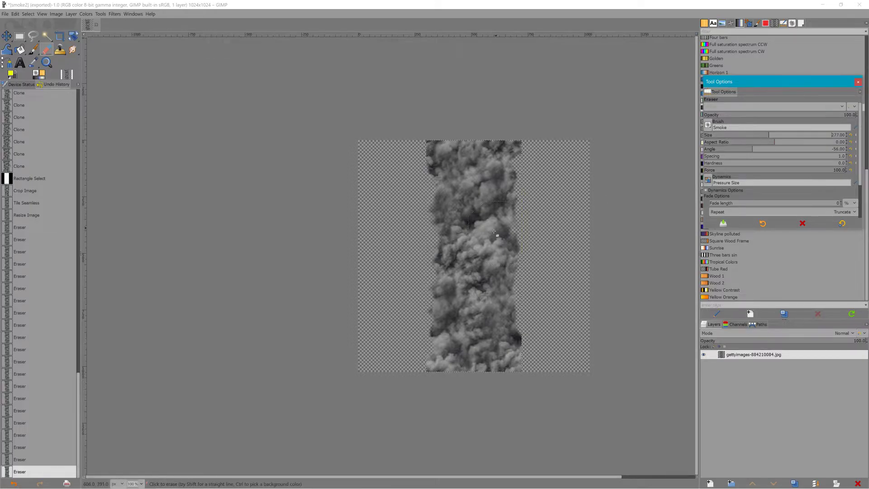
click(535, 210)
click(521, 252)
click(522, 271)
- Thin out the left side of the smoke column with eraser dabs from its middle to its lower edge
click(462, 251)
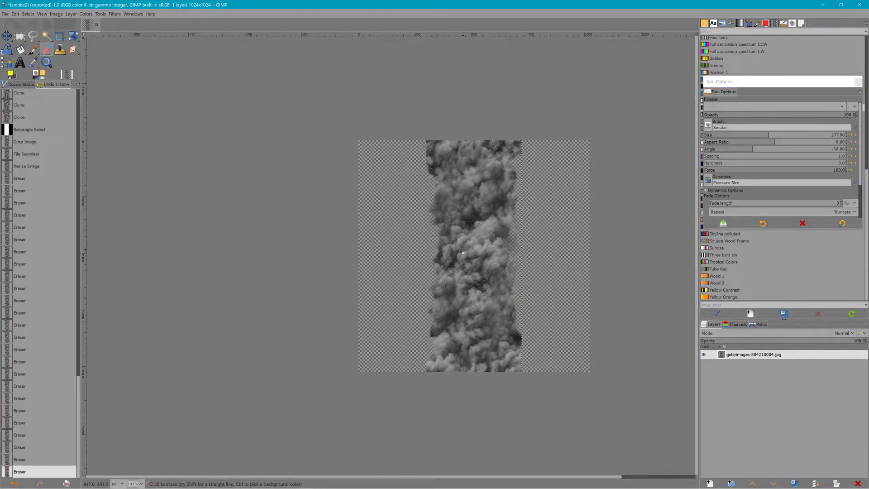
click(451, 249)
click(436, 208)
click(413, 320)
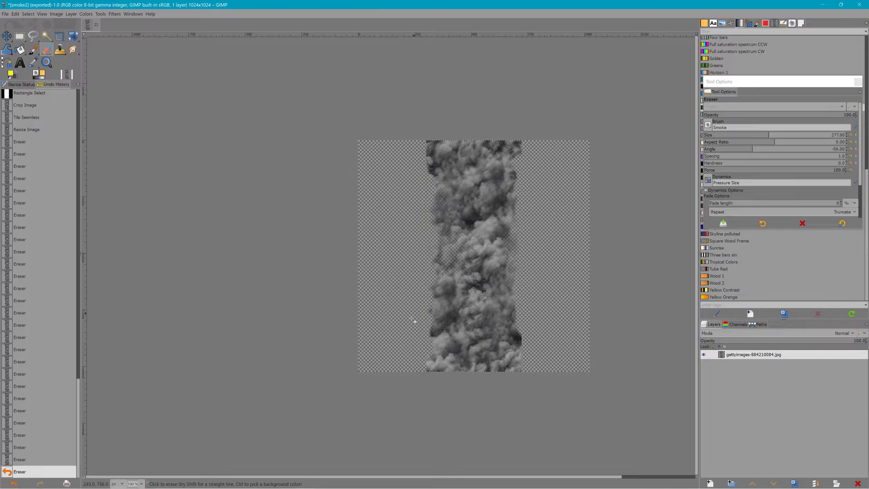
click(413, 343)
click(408, 233)
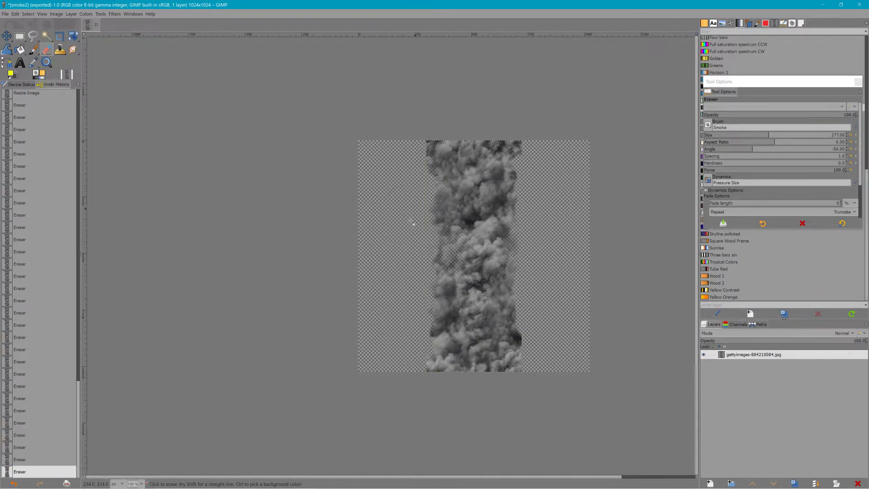
- Erase the remaining straight bits at the right edge's lower and upper ends and at the left edge's corners
click(531, 299)
click(535, 340)
click(540, 147)
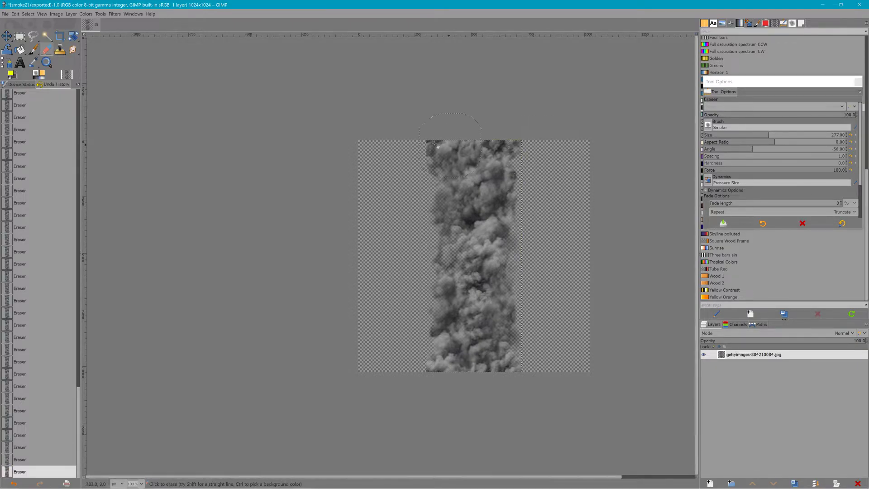
click(410, 152)
click(403, 359)
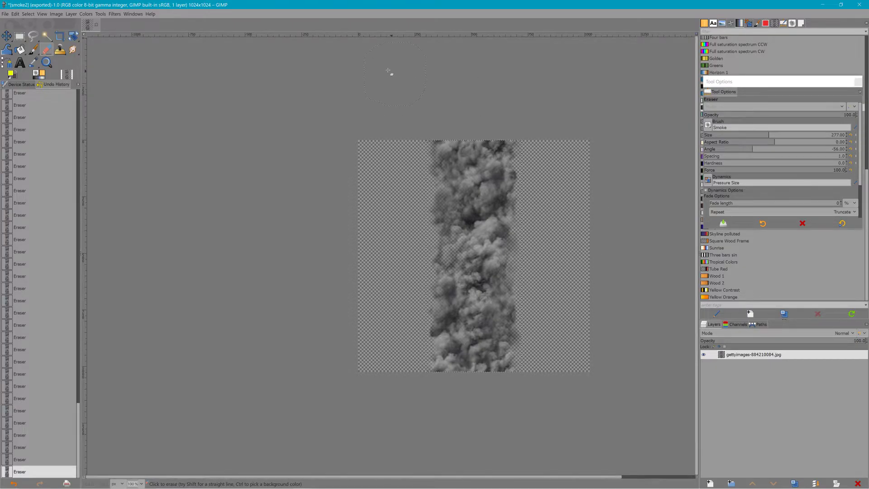
- Switch to Rectangle Select and clear the selection
click(22, 35)
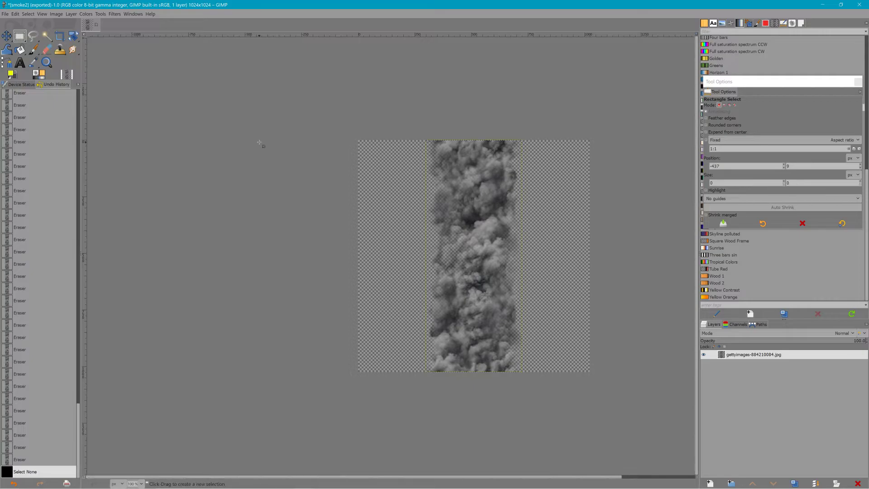
click(260, 142)
right_click(722, 355)
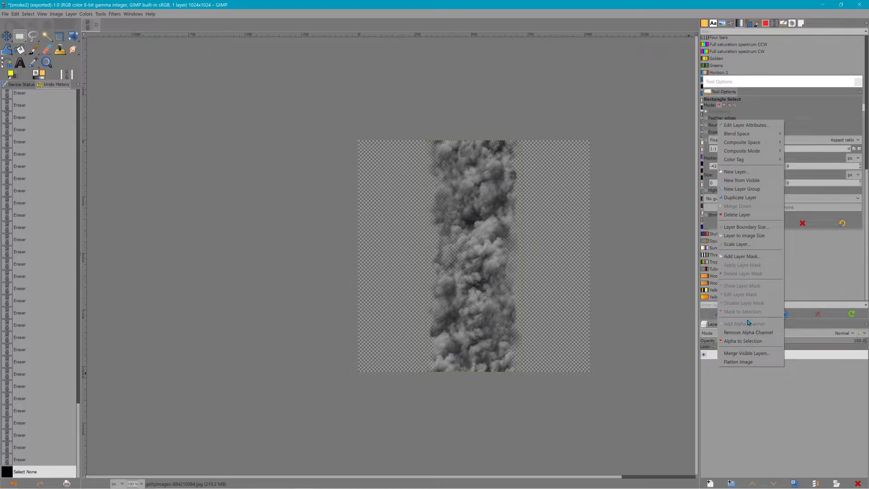
click(754, 257)
click(785, 313)
- Add a new 1024 × 1024 px layer filled with transparency and merge it with the smoke layer using Merge Visible Layers
right_click(739, 373)
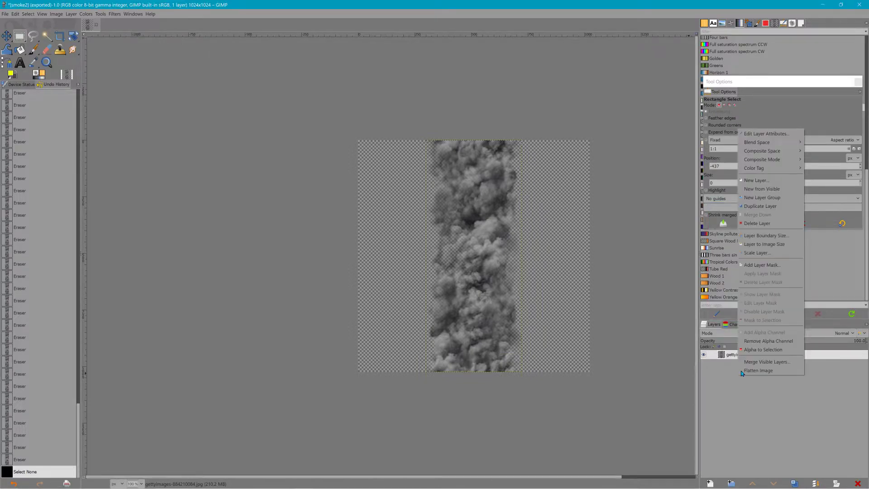
click(756, 180)
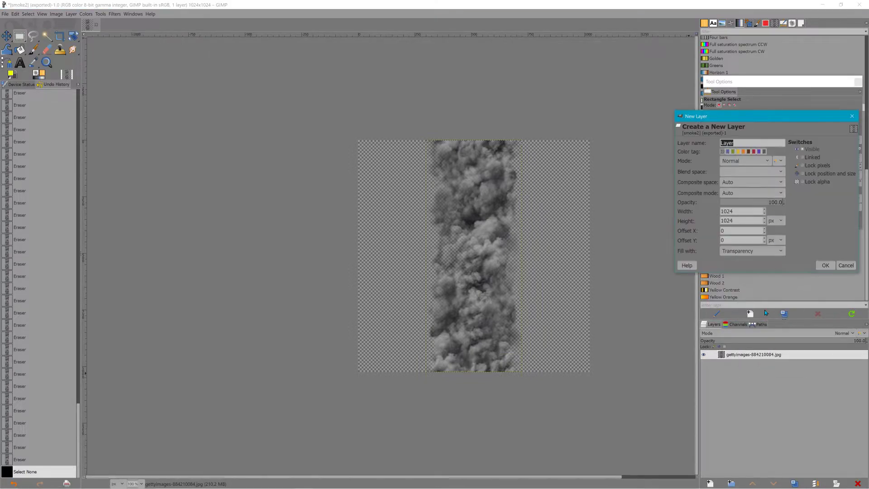
click(825, 265)
right_click(750, 357)
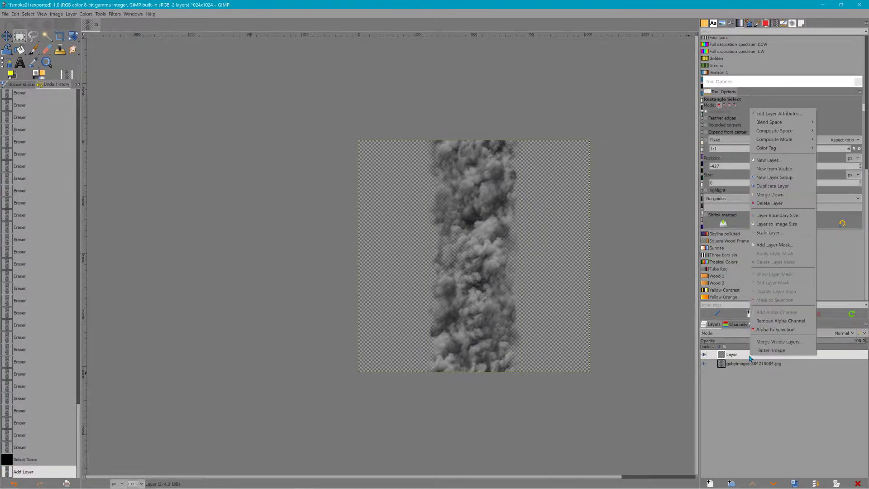
click(778, 342)
click(777, 386)
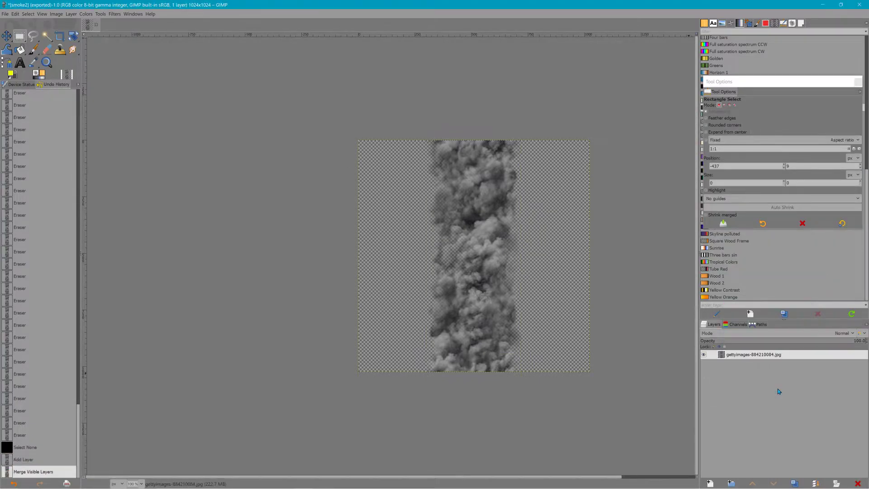
- Export the finished smoke texture over smoke2.dds and switch to Blender
click(5, 13)
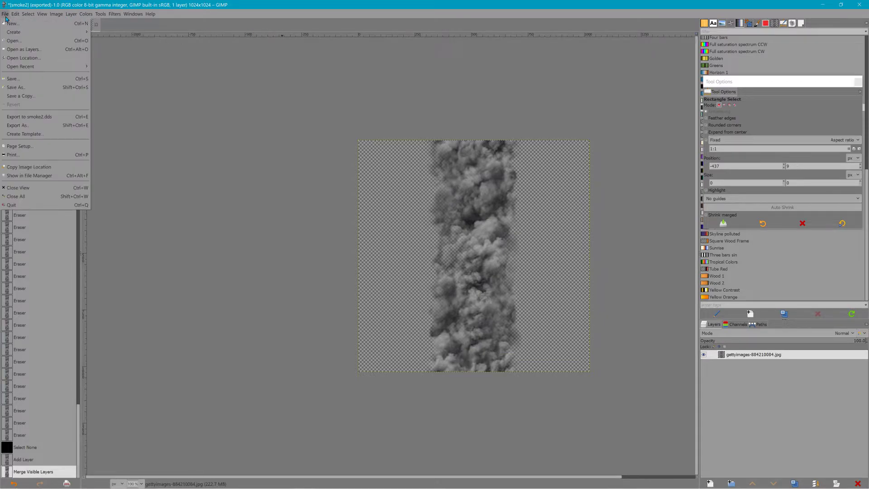
click(30, 118)
key(super+Tab)
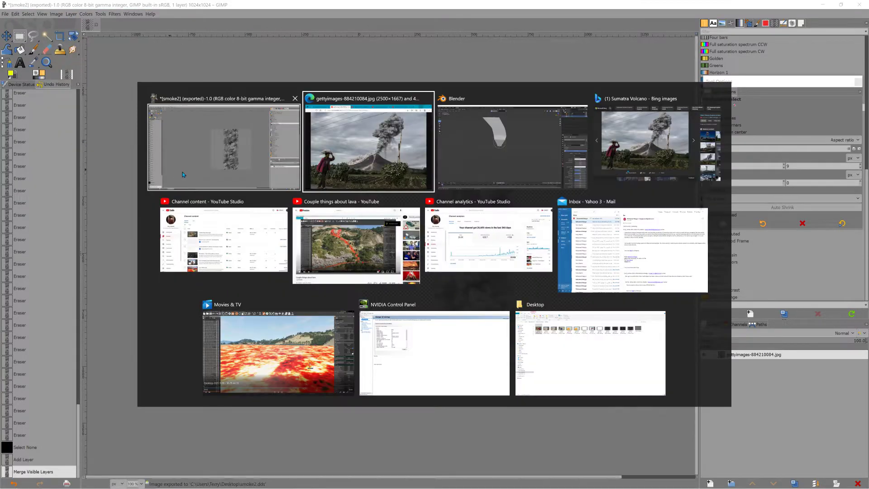
click(184, 172)
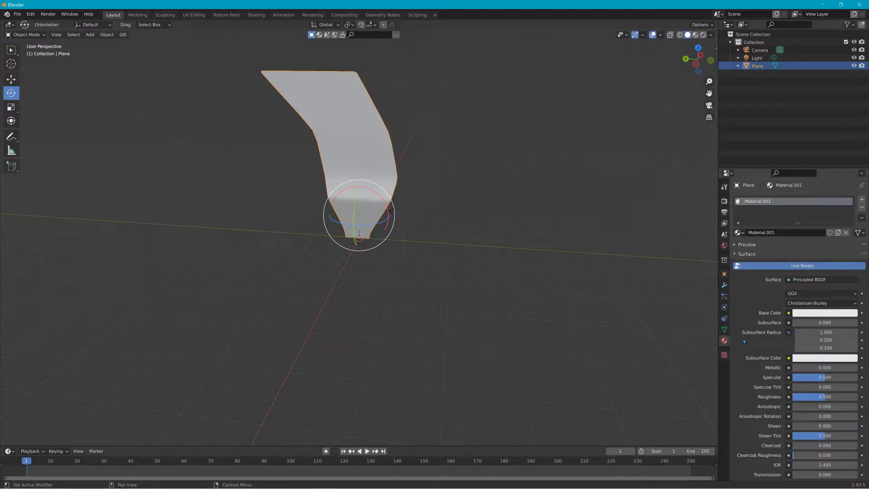
- Assign an Image Texture to the Base Color of the plane's material and load smoke2.dds from the Desktop
click(789, 313)
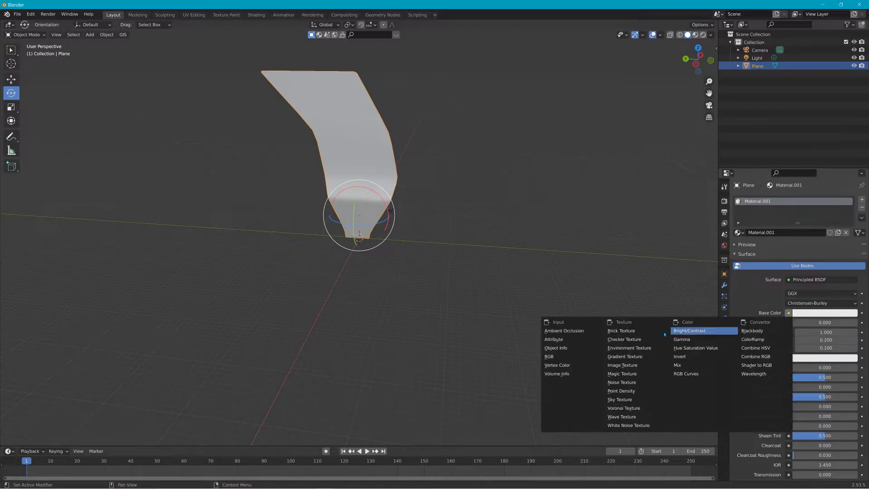
click(631, 364)
click(836, 322)
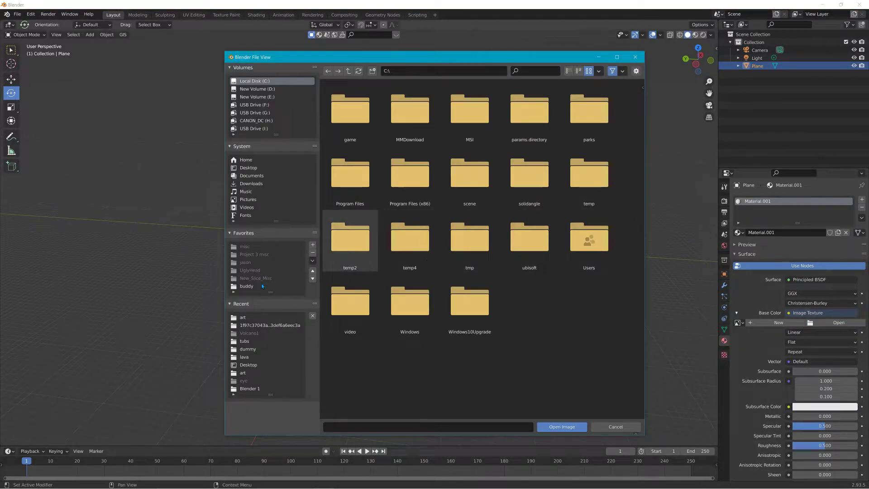
click(249, 169)
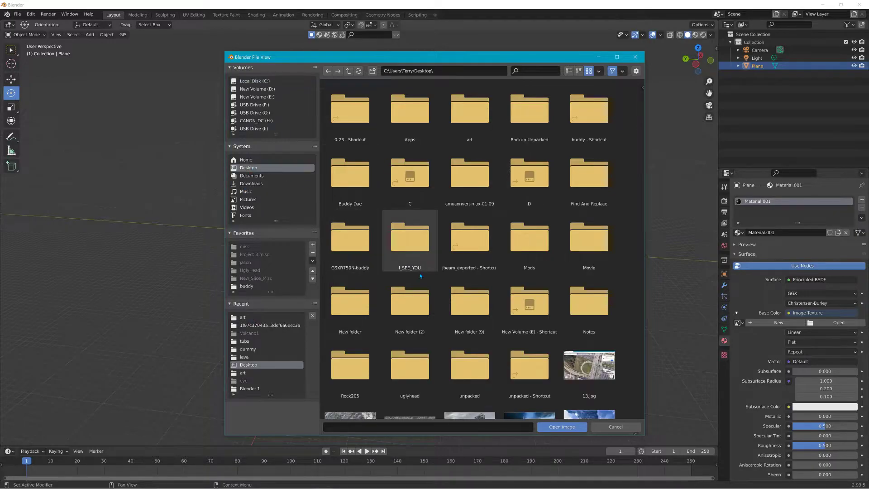
scroll(512, 340, down, 5)
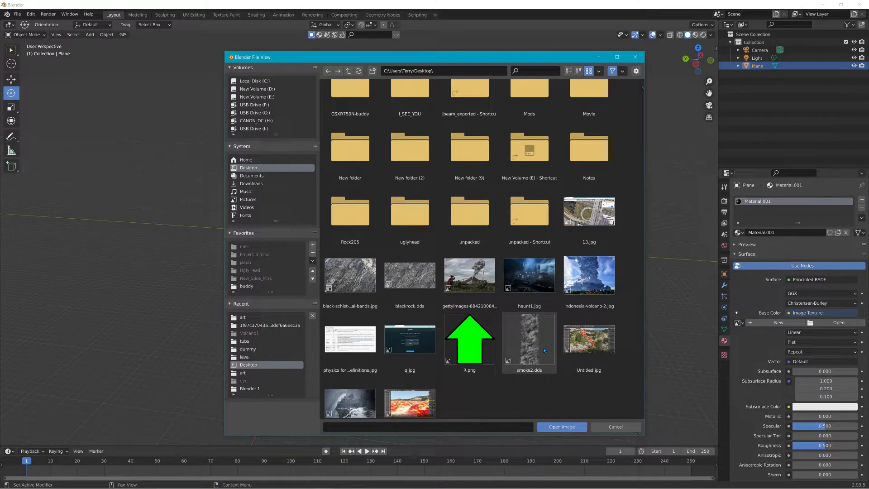
click(543, 348)
click(562, 427)
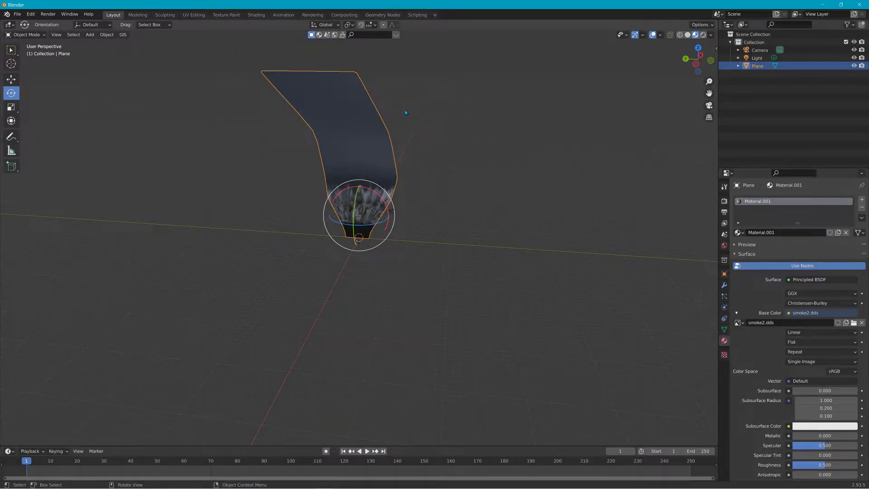
- In the UV Editing workspace, select the entire bent plane mesh and unwrap it with Unwrap
click(194, 14)
scroll(429, 103, down, 2)
scroll(429, 103, down, 5)
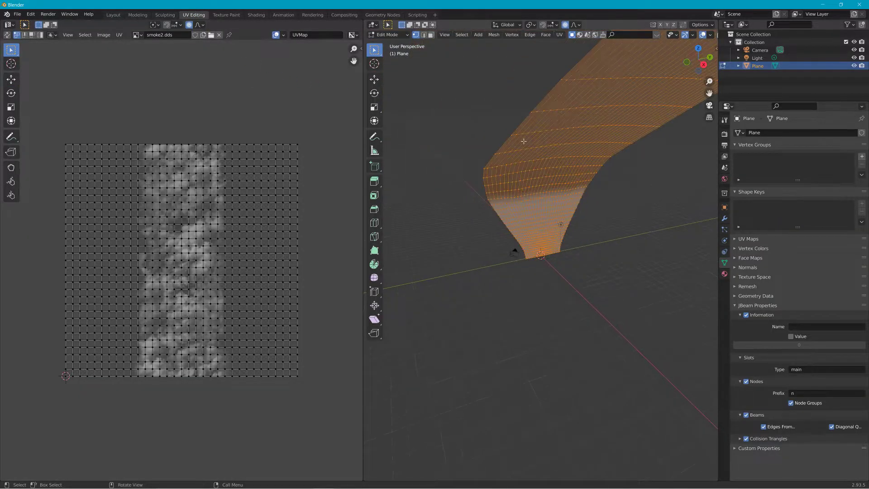
drag(466, 142, 602, 144)
drag(434, 59, 612, 285)
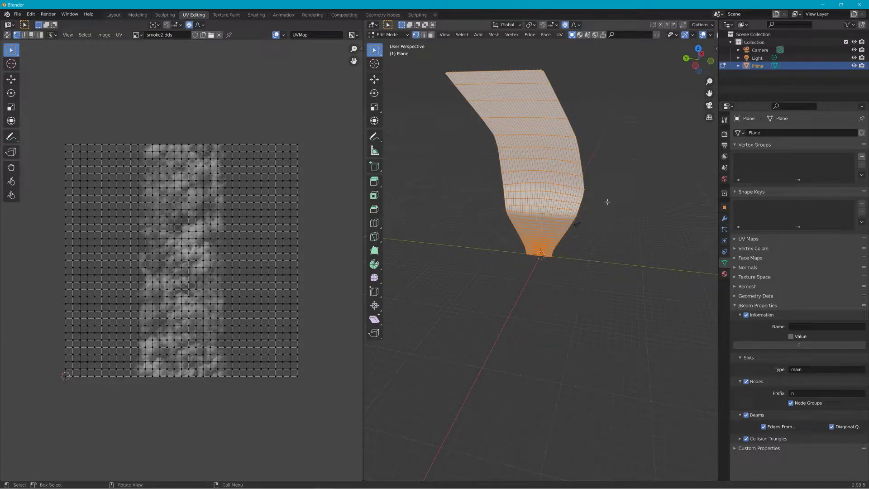
click(559, 35)
click(572, 44)
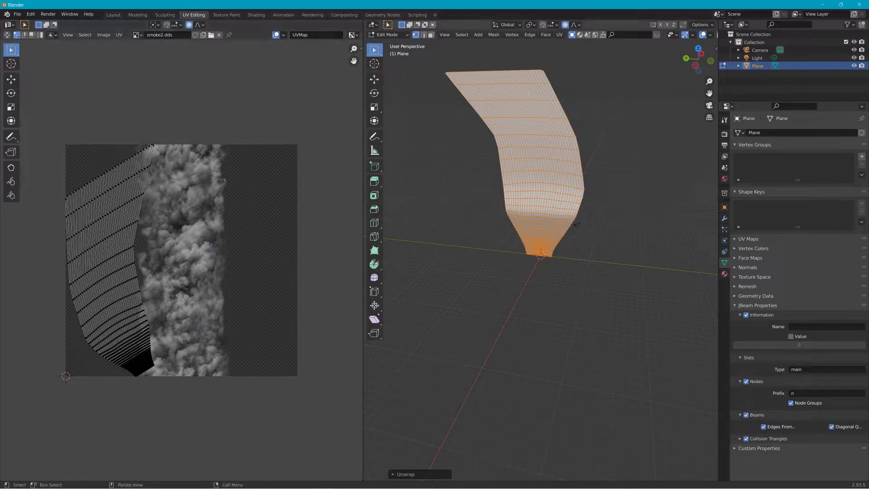
- Show the mesh in Material Preview and move the whole UV island about 0.3 in X and 0.07 in Y onto the smoke column
drag(141, 130, 61, 408)
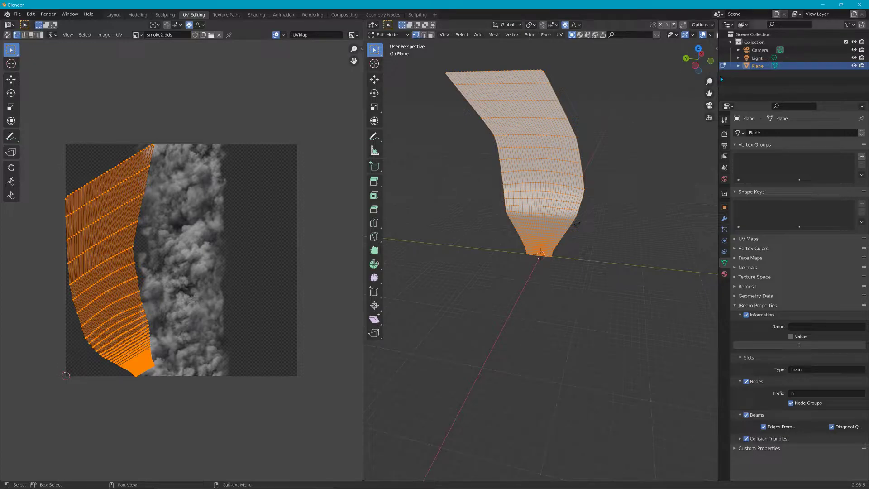
drag(719, 76, 786, 73)
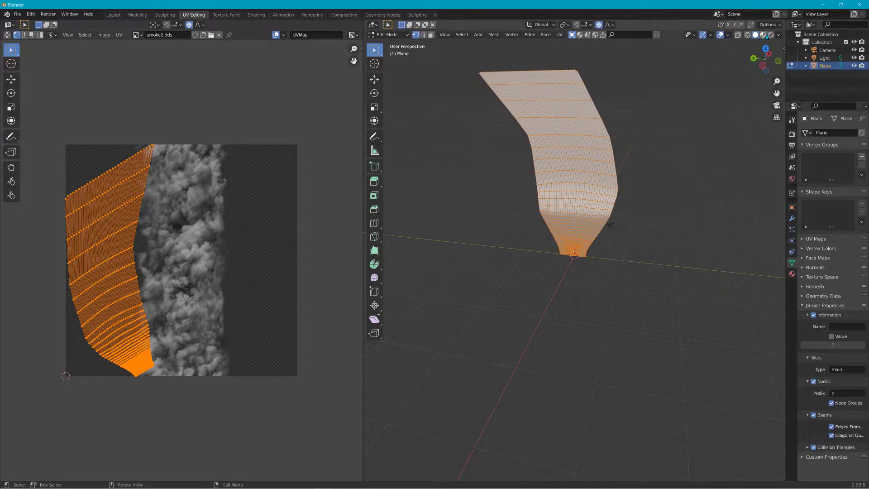
click(762, 35)
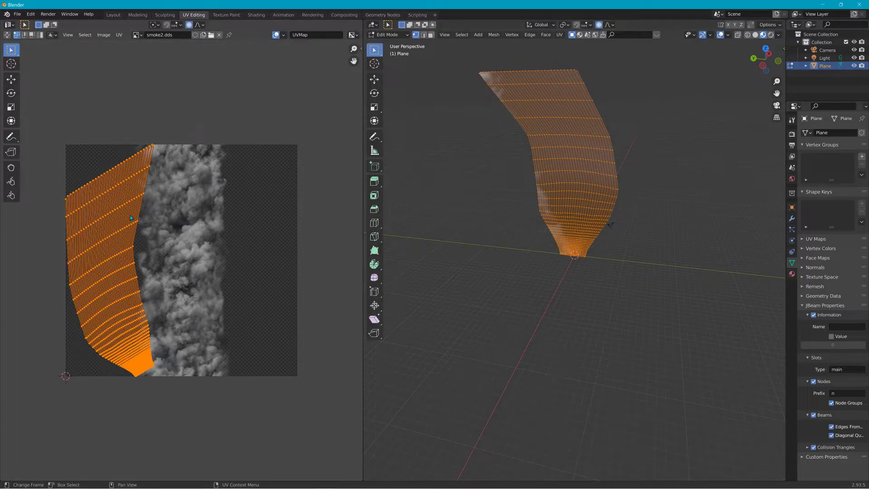
key(g)
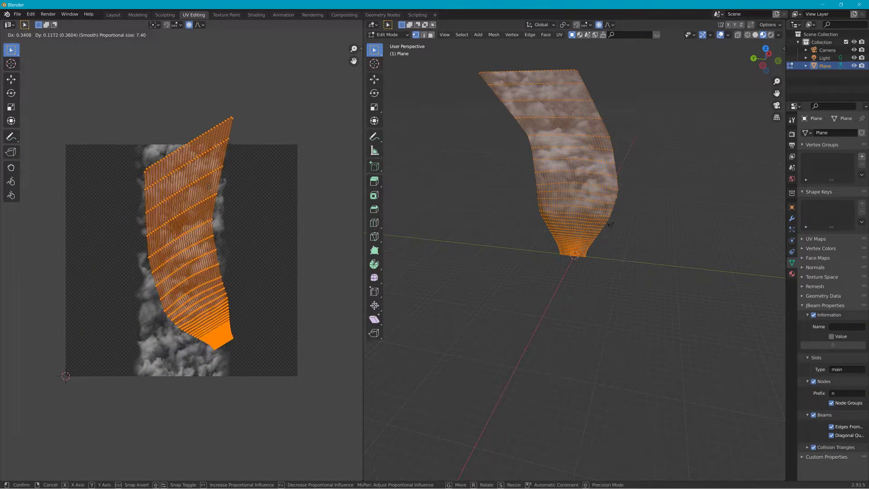
click(201, 197)
- Scale the whole UV island up uniformly so it extends beyond the smoke image's upper and lower edges
scroll(522, 169, up, 2)
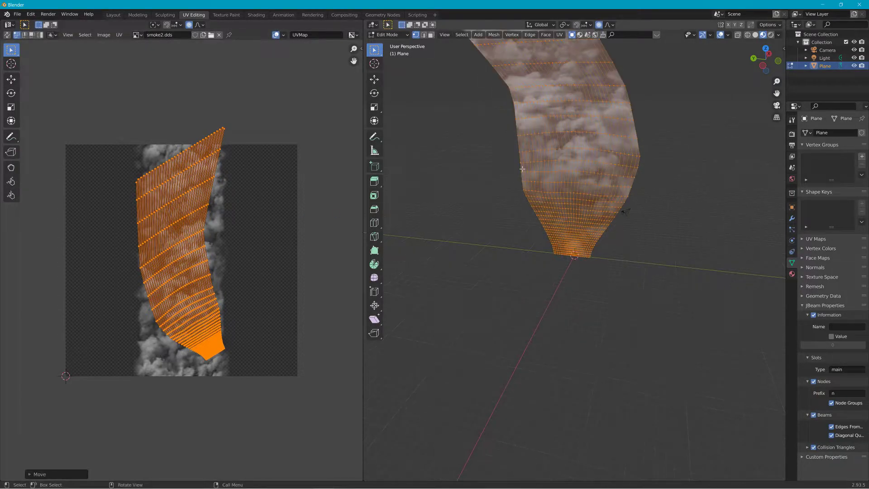
drag(525, 148, 520, 324)
mouse_move(495, 258)
mouse_down()
mouse_move(515, 260)
mouse_move(511, 252)
mouse_up()
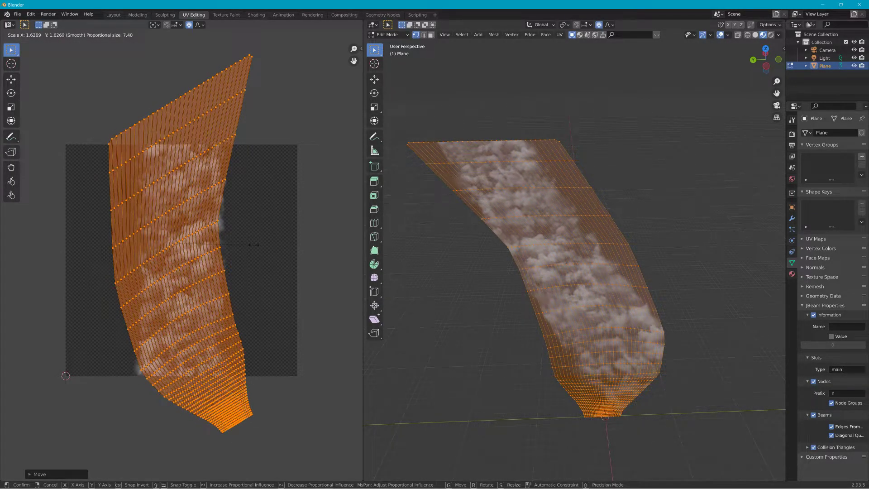
click(256, 245)
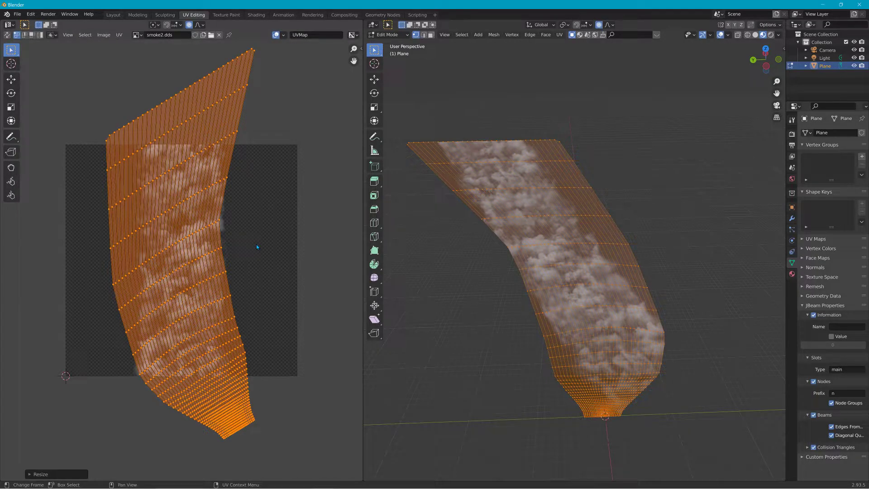
- Rotate the whole UV island slightly clockwise and shift it by about 0.02 in X and 0.04 in Y over the smoke column
key(r)
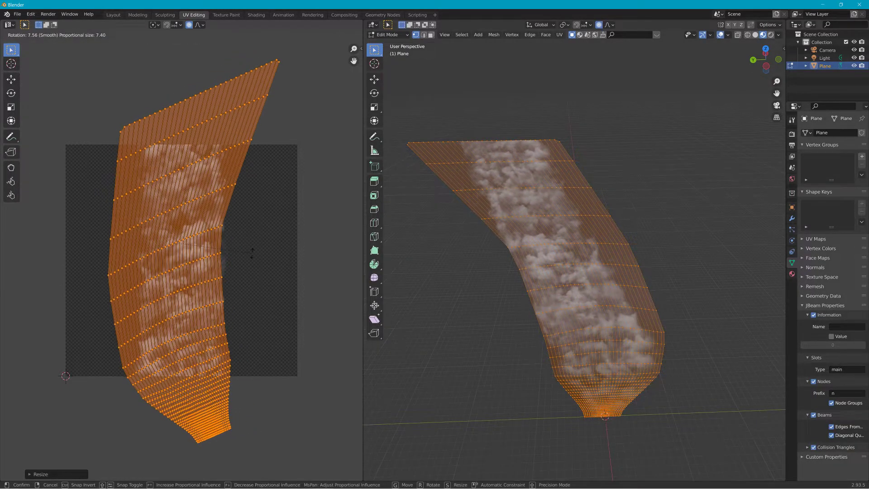
click(250, 261)
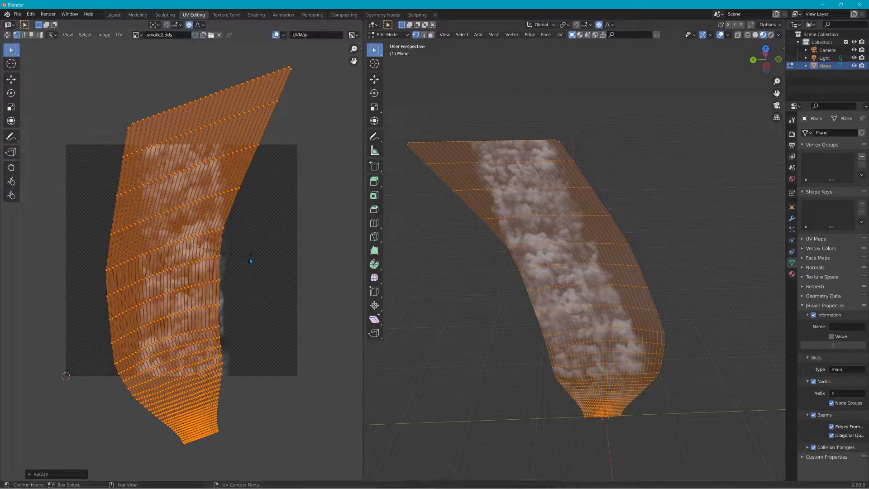
drag(240, 244, 250, 244)
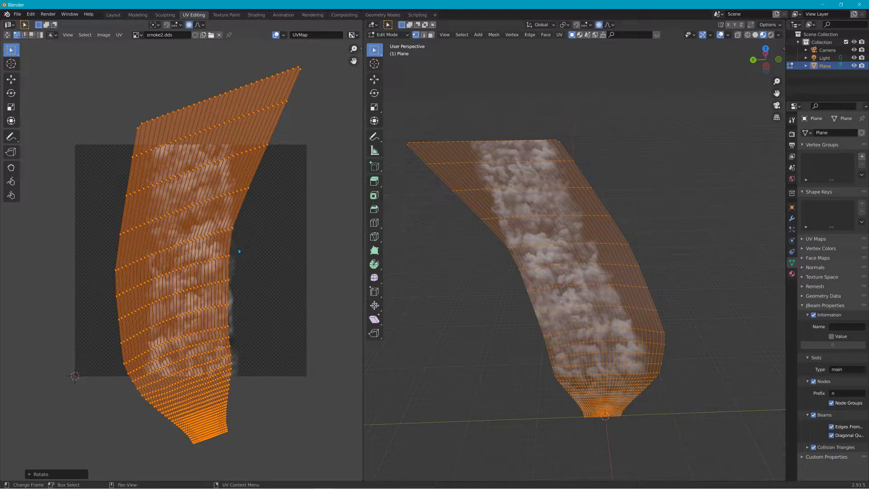
key(g)
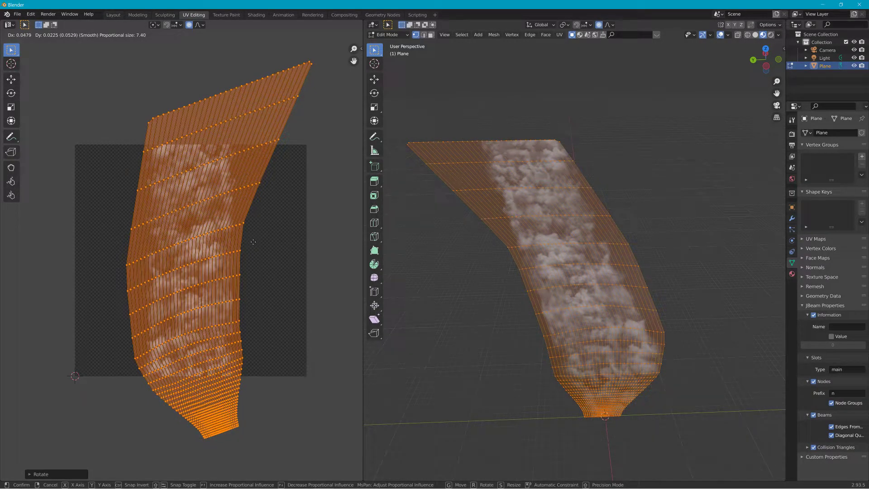
click(253, 241)
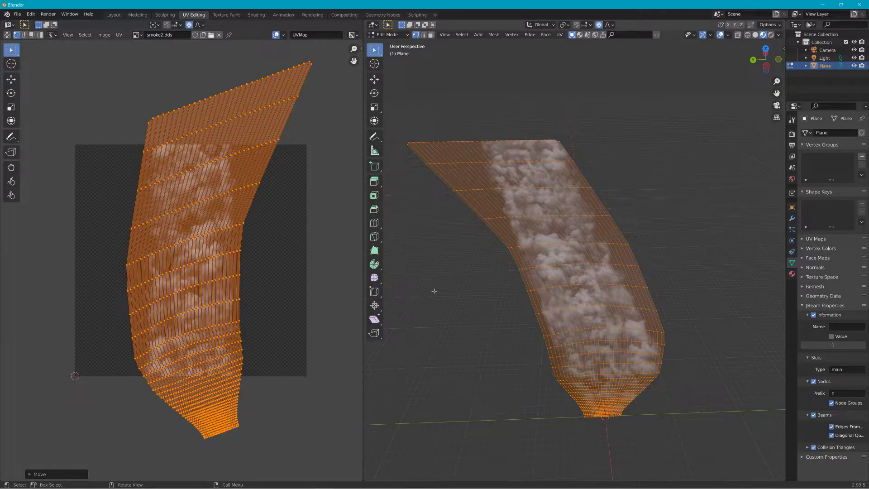
key(g)
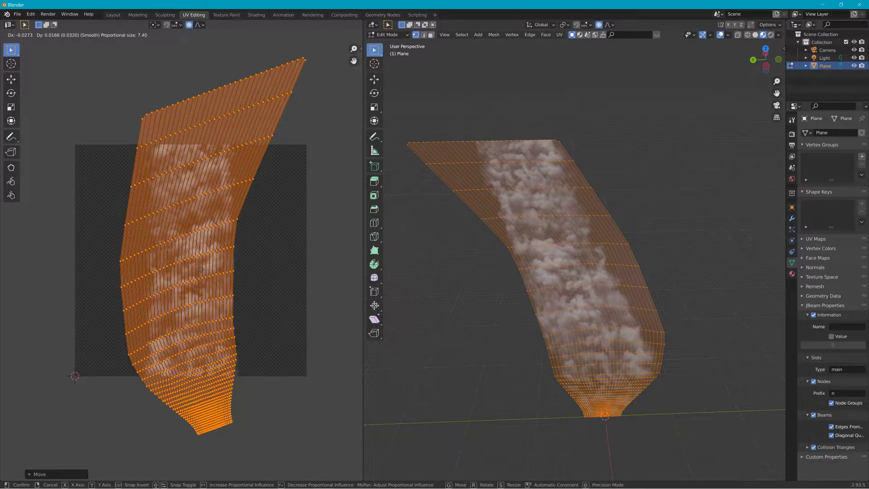
click(201, 270)
- Scale the whole UV island by about 1.5 along X and move it about 0.057 in X and 0.044 in Y
key(s)
key(y)
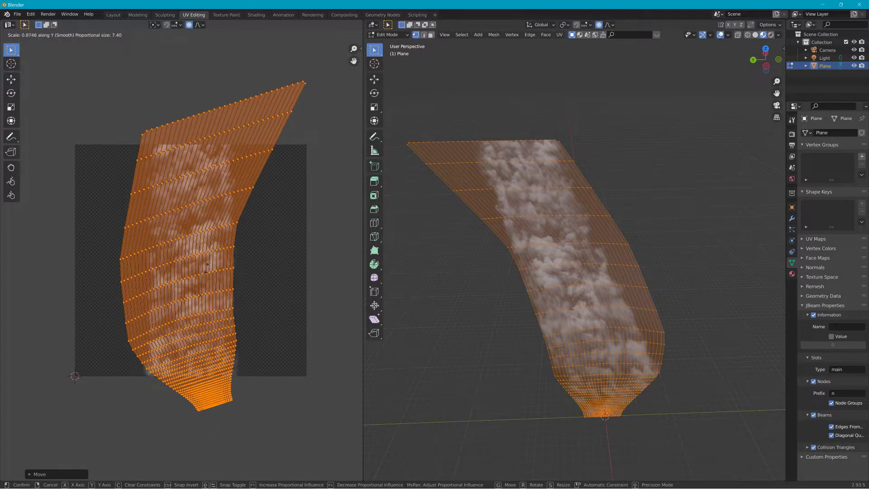
key(x)
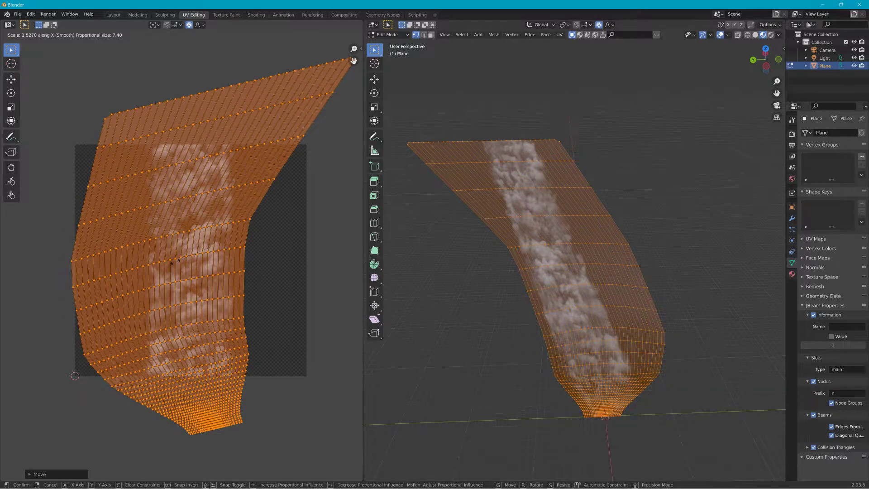
click(176, 261)
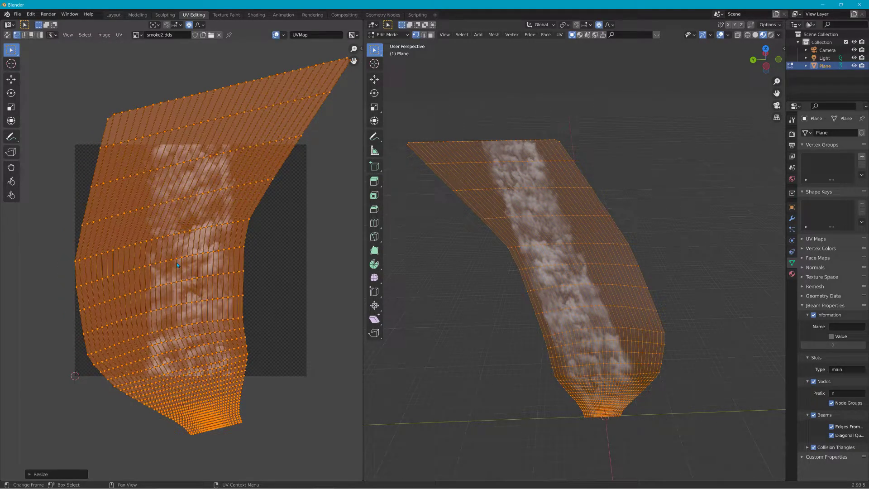
key(g)
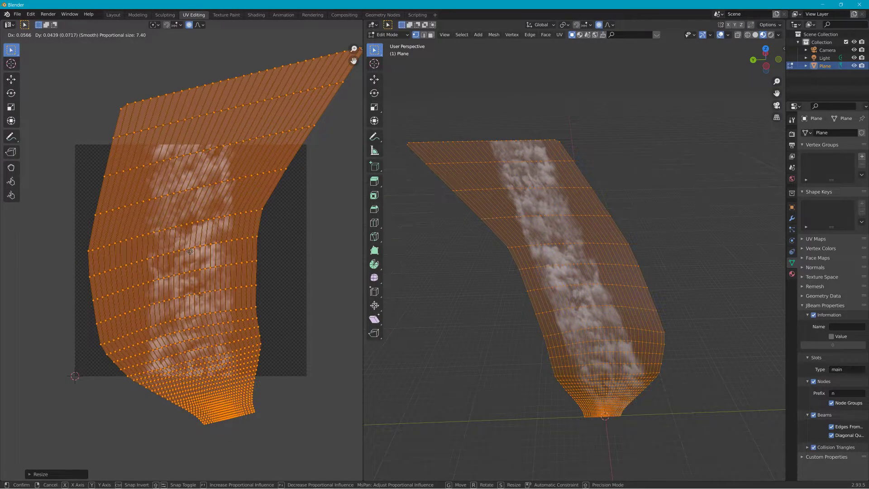
click(190, 253)
drag(440, 291, 504, 188)
drag(429, 215, 443, 218)
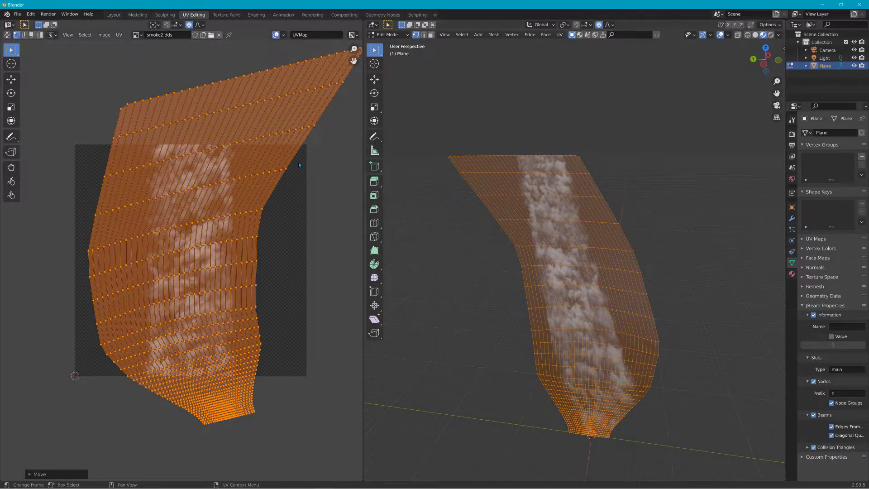
- Select the UV vertices above the smoke image and try moving them with the proportional editing size reduced to 0.22
scroll(181, 260, down, 2)
drag(316, 113, 127, 186)
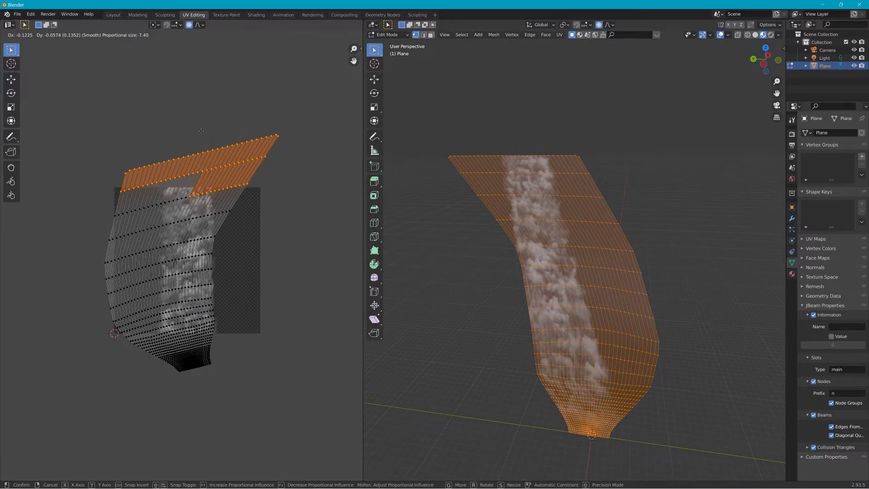
key(g)
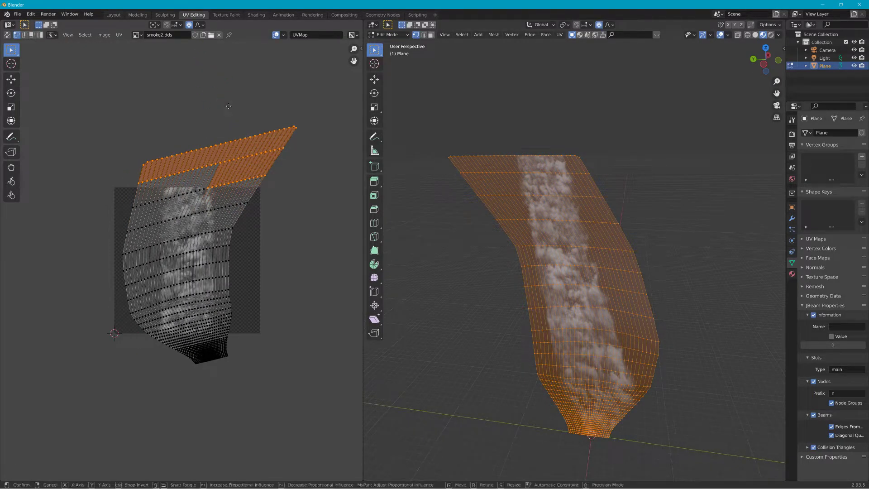
scroll(230, 106, down, 3)
scroll(230, 104, up, 20)
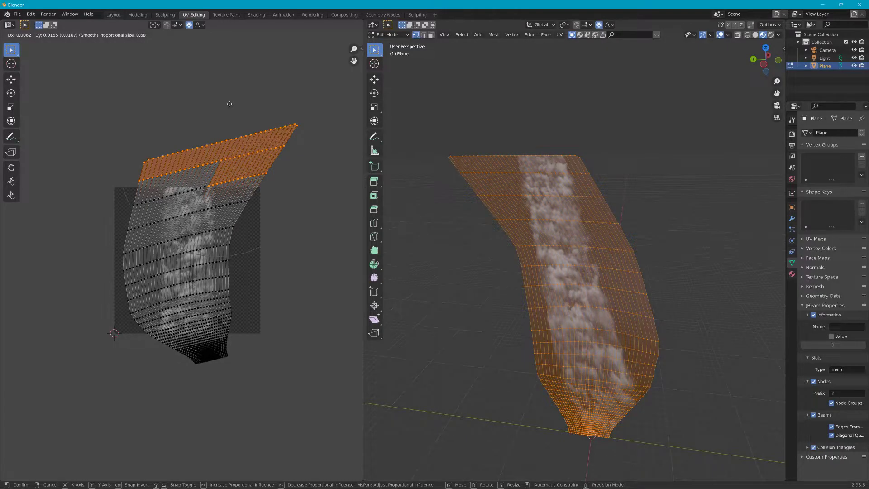
scroll(206, 127, up, 6)
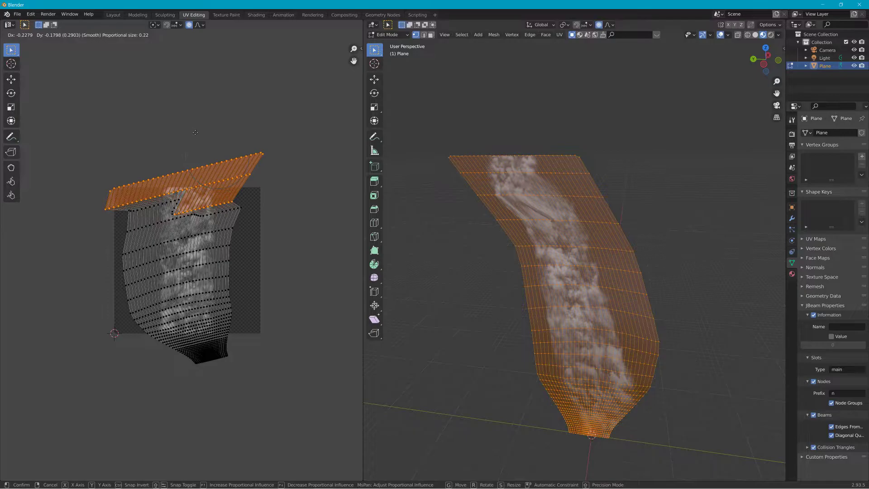
click(237, 130)
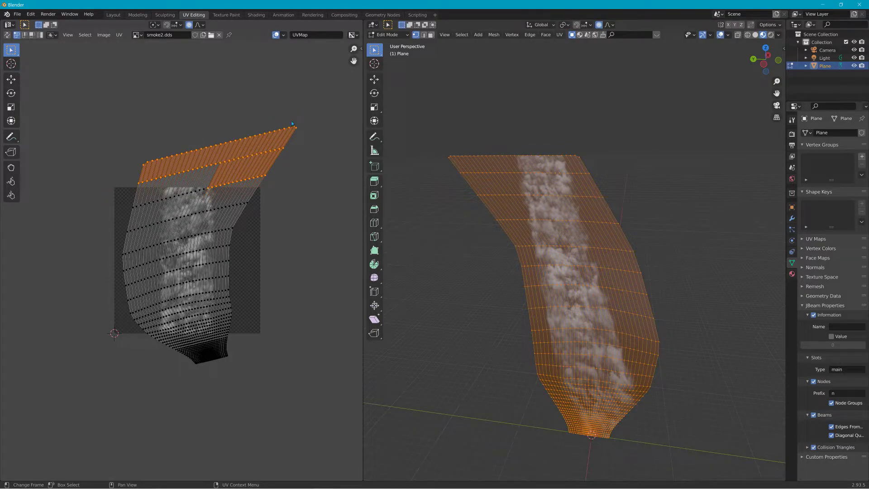
- Select the UV island's vertices except those in its upper-right corner and move the selection
drag(399, 192, 444, 202)
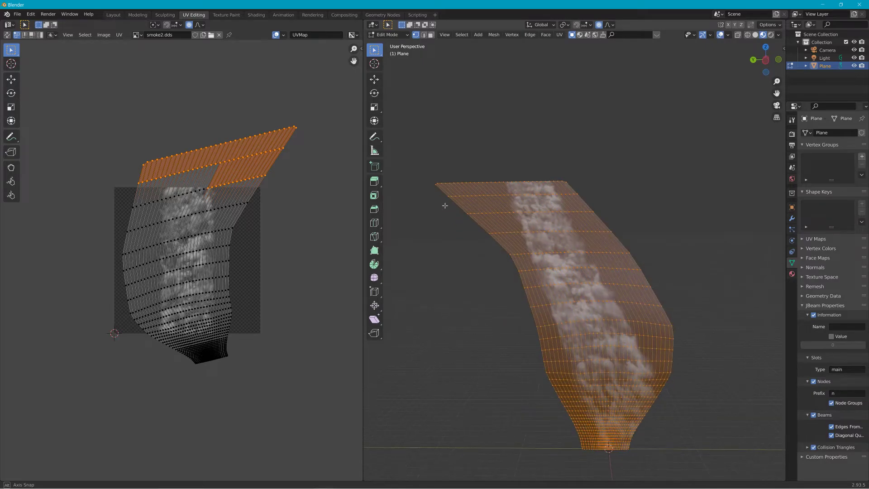
drag(273, 385, 120, 160)
key(g)
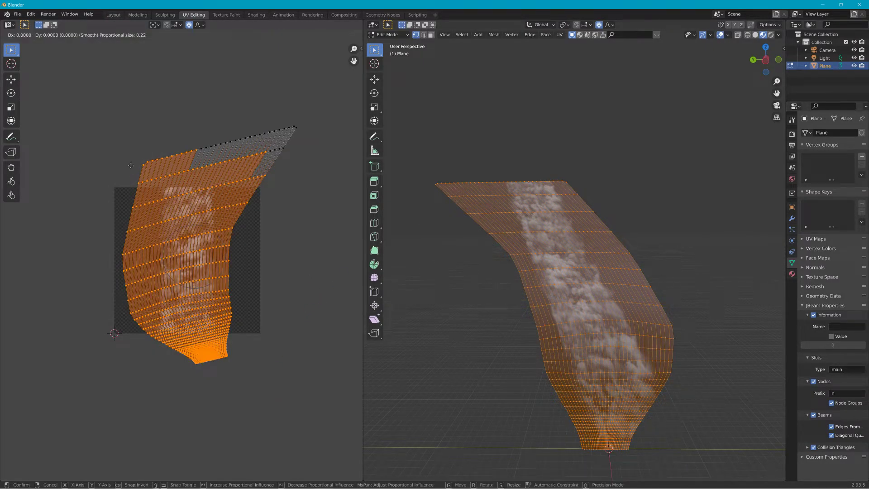
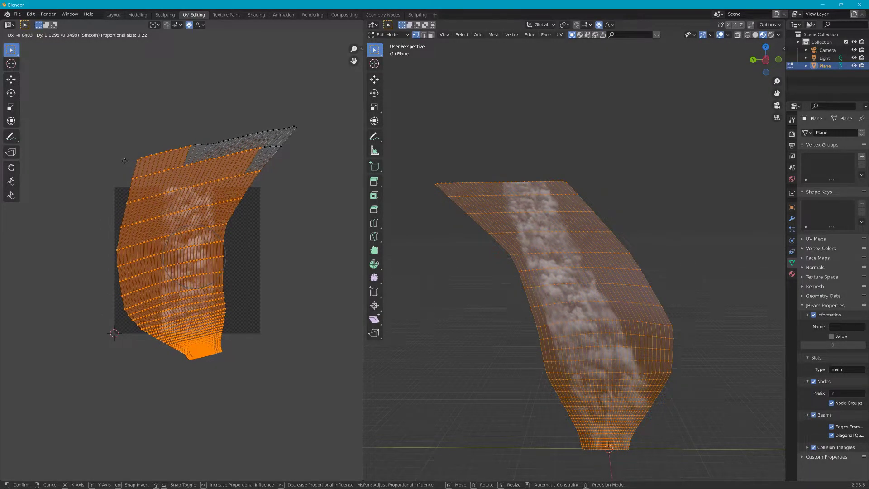
- Select the entire UV island and move it about -0.025 in X and 0.06 in Y over the smoke image
click(199, 163)
click(341, 230)
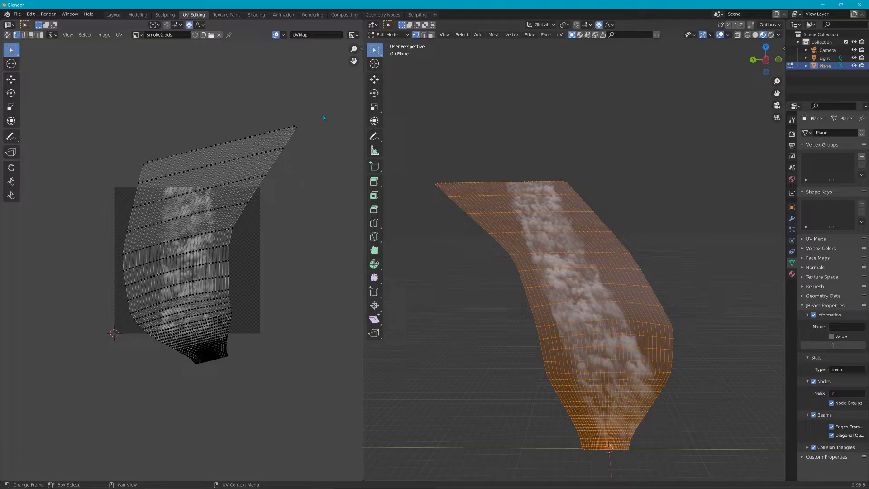
drag(321, 107, 96, 393)
key(g)
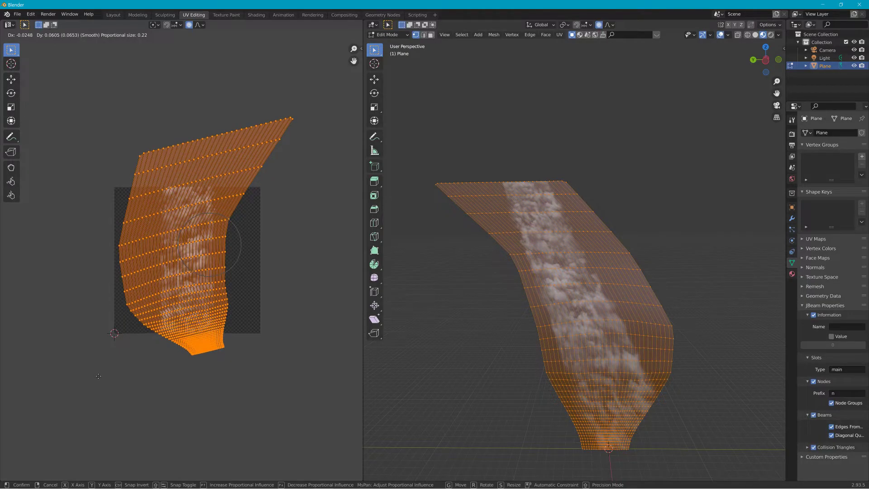
click(98, 376)
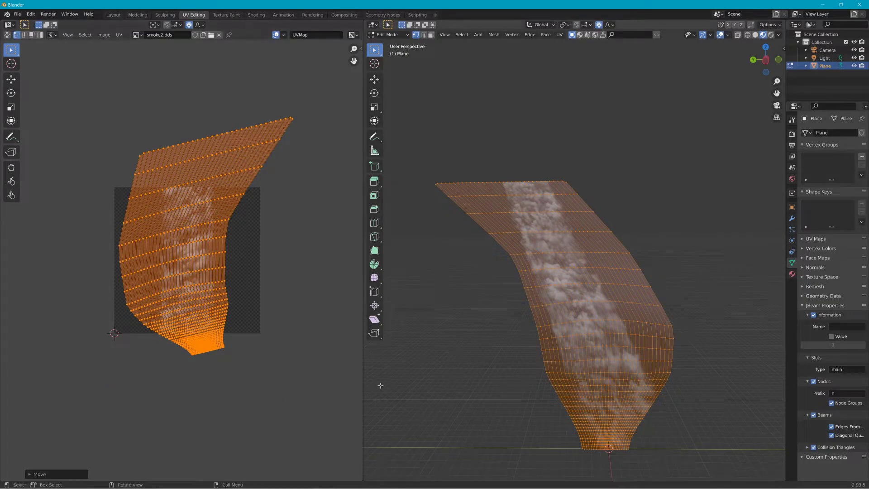
- Examine the smoke texture's fit on the bent plane from several angles, continuing in the Layout workspace
mouse_move(381, 384)
mouse_down()
mouse_move(748, 386)
mouse_move(427, 368)
mouse_move(456, 371)
mouse_move(458, 389)
mouse_move(706, 371)
mouse_move(742, 397)
mouse_move(326, 380)
mouse_move(379, 383)
mouse_up()
scroll(413, 360, up, 5)
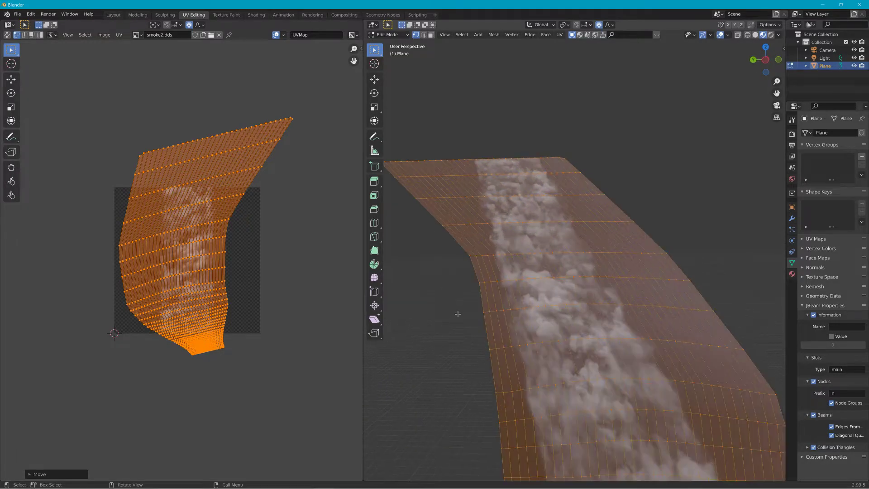
drag(449, 323, 448, 325)
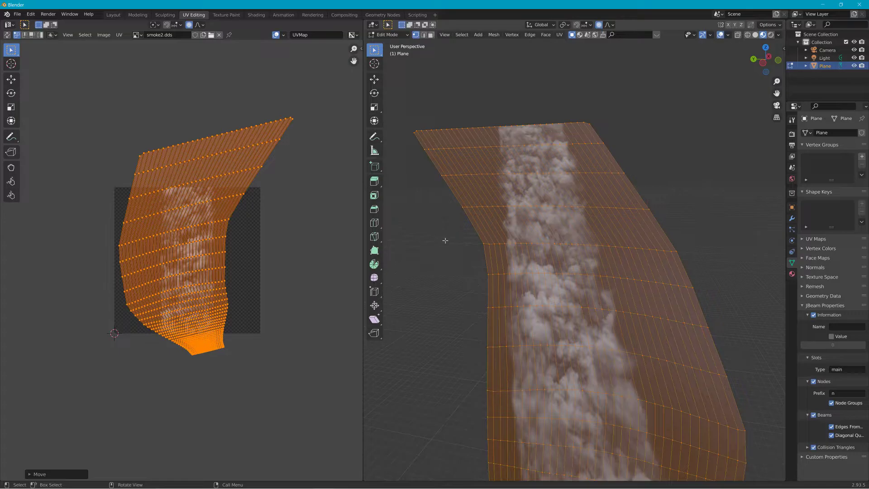
scroll(442, 253, down, 1)
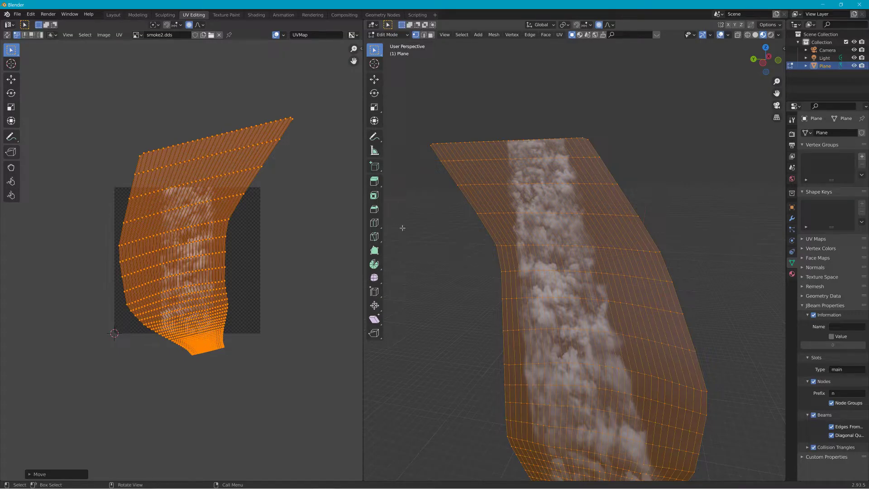
drag(402, 228, 422, 230)
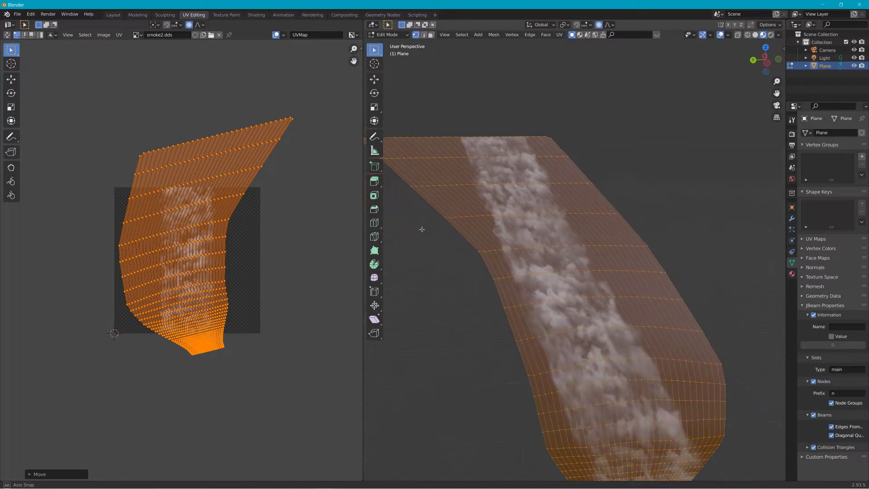
scroll(422, 230, down, 5)
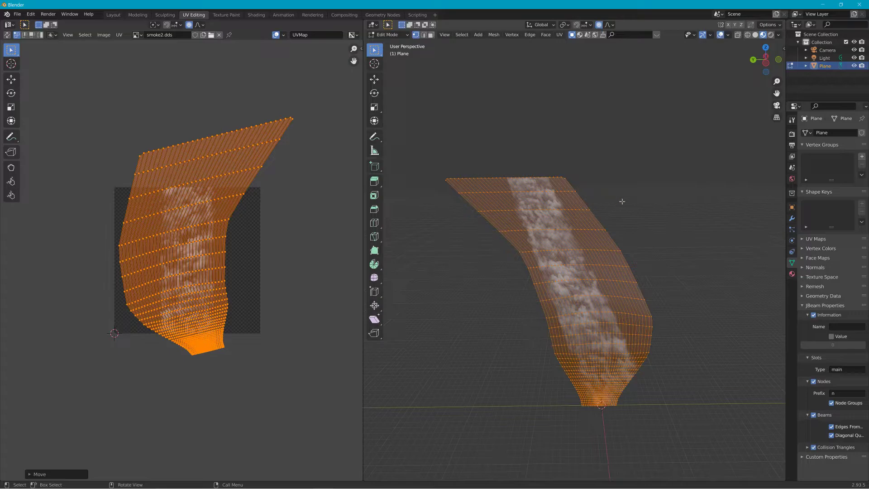
click(118, 14)
drag(373, 67, 382, 103)
scroll(382, 103, up, 2)
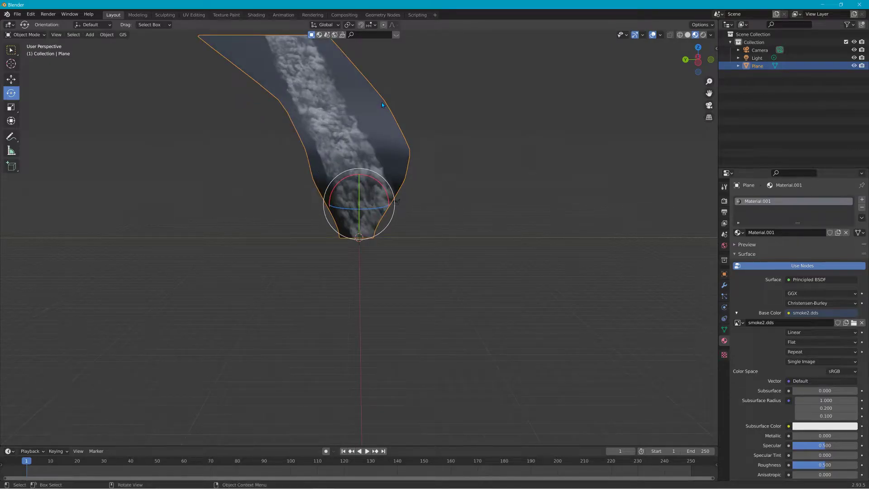
scroll(381, 102, down, 1)
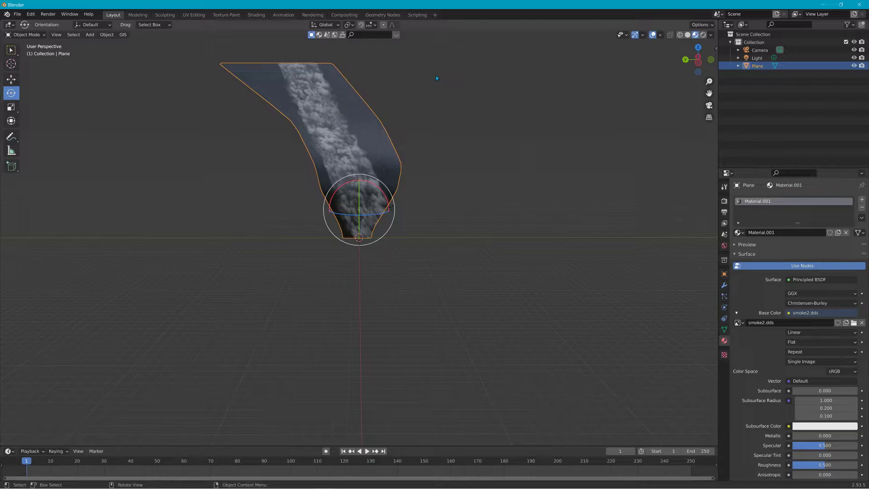
drag(345, 94, 327, 100)
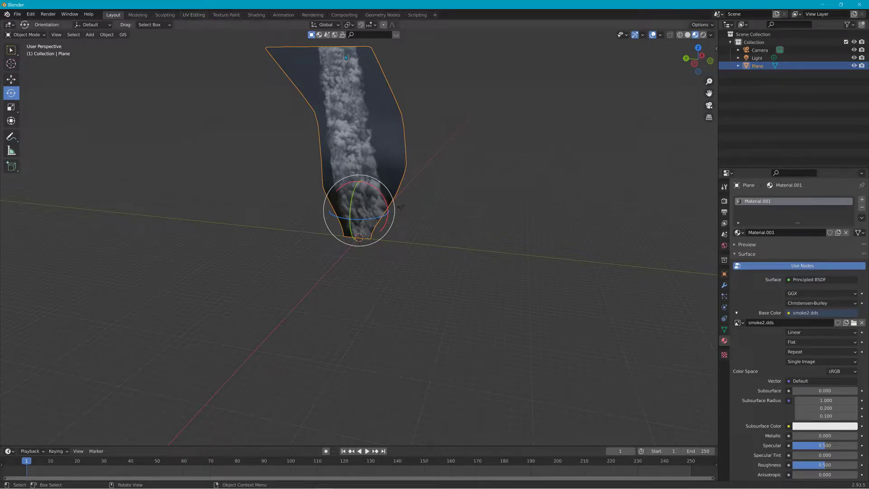
- Enter Edit Mode on the plume plane and select only the vertices along its top edge
click(25, 34)
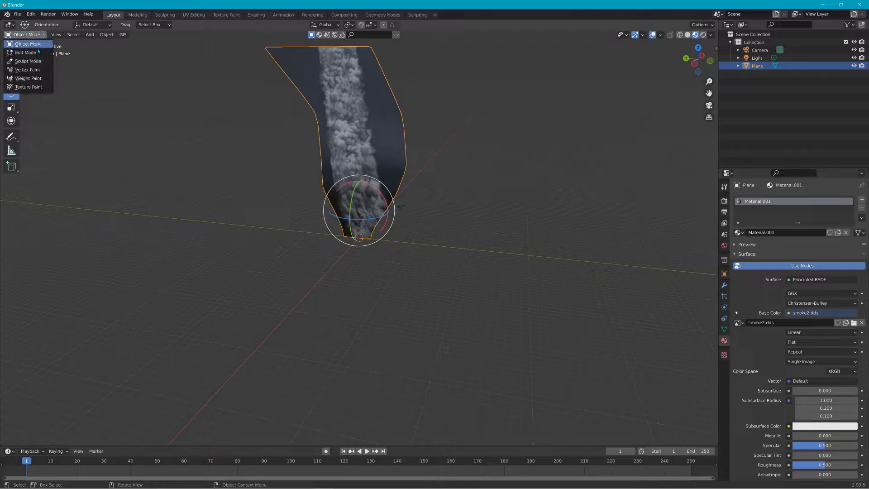
click(24, 45)
scroll(298, 41, up, 1)
drag(414, 42, 454, 186)
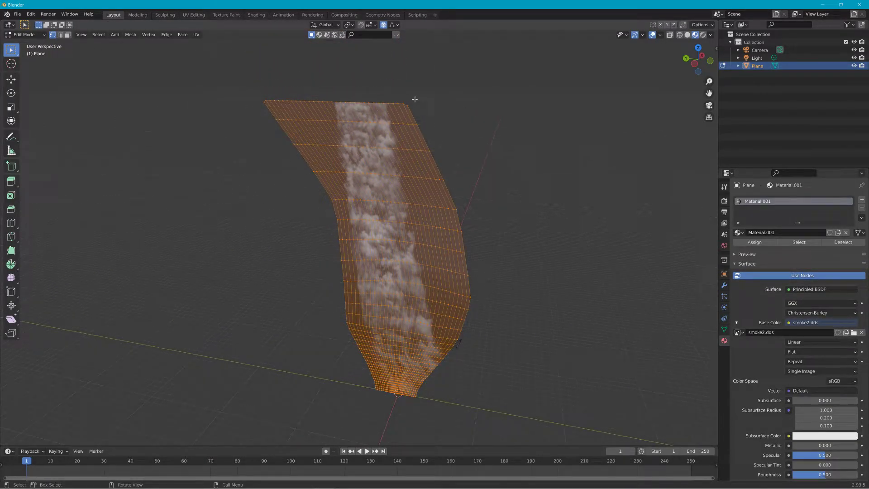
drag(223, 84, 440, 115)
key(s)
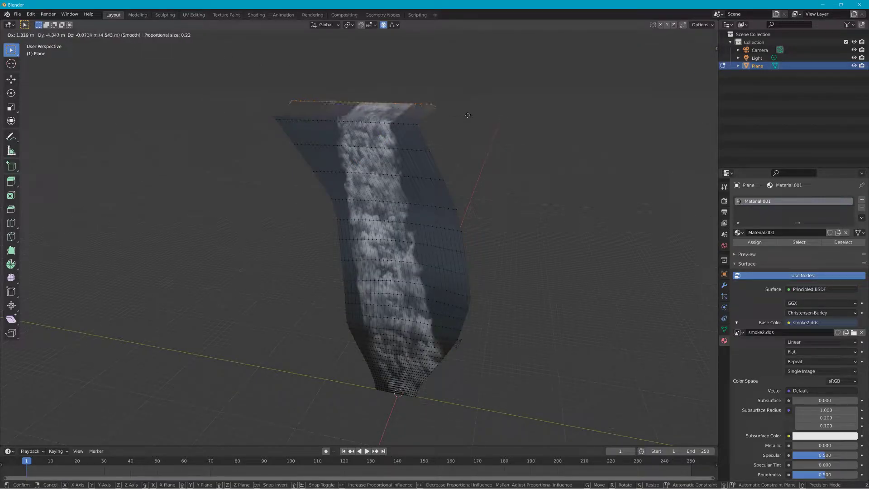
key(Escape)
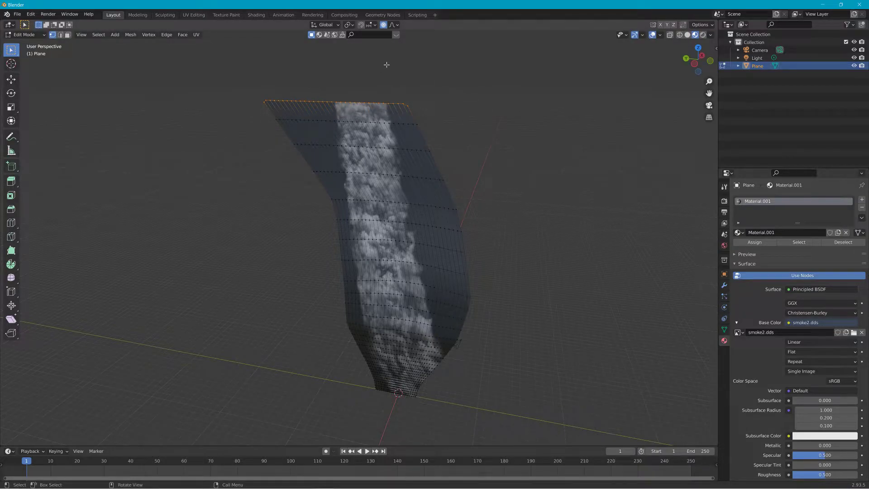
- Scale the plume's top edge by about 1.7 with the proportional editing size raised to about 37
key(s)
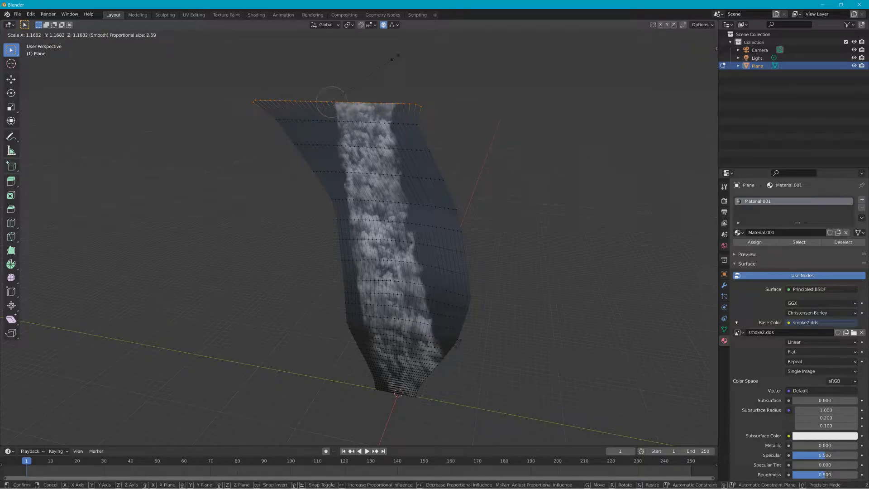
scroll(393, 56, down, 20)
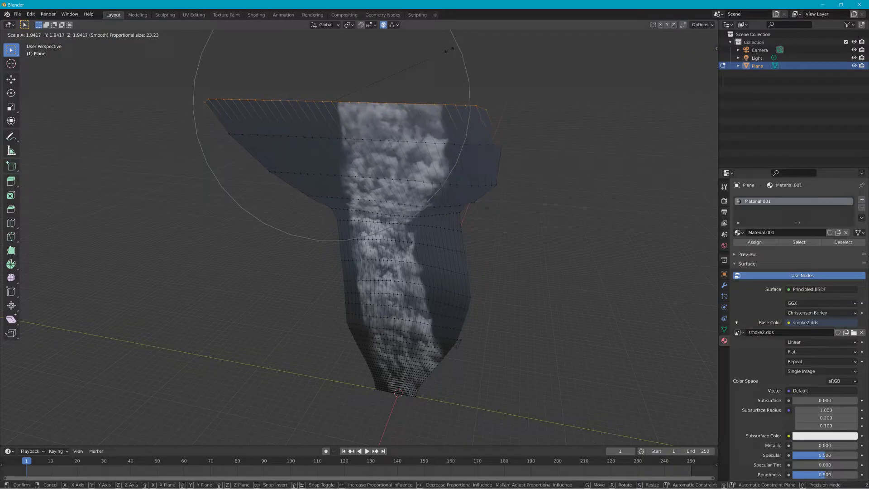
scroll(449, 50, down, 6)
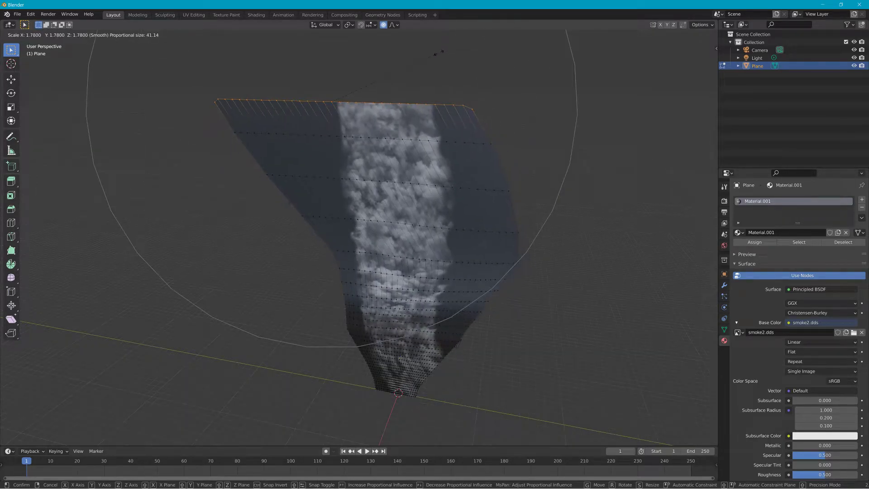
click(433, 56)
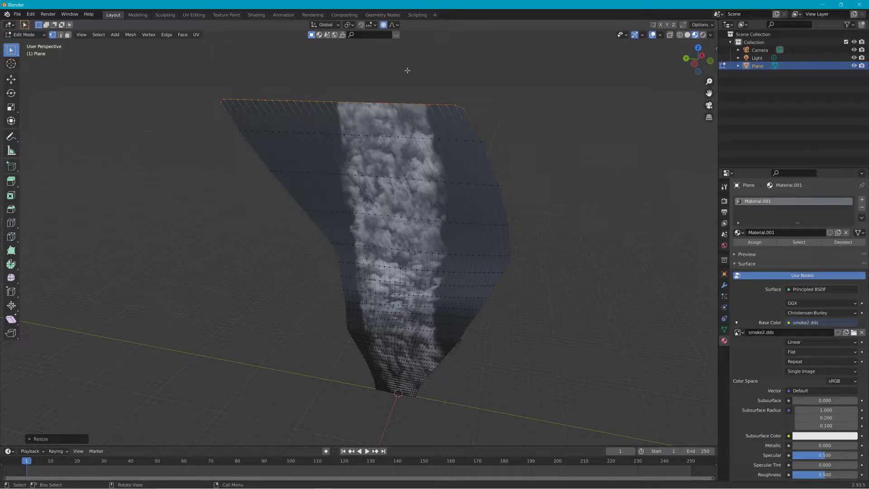
- Scale the top edge by about 1.94 with a proportional size of 30.91 and move it mainly along positive Y
key(s)
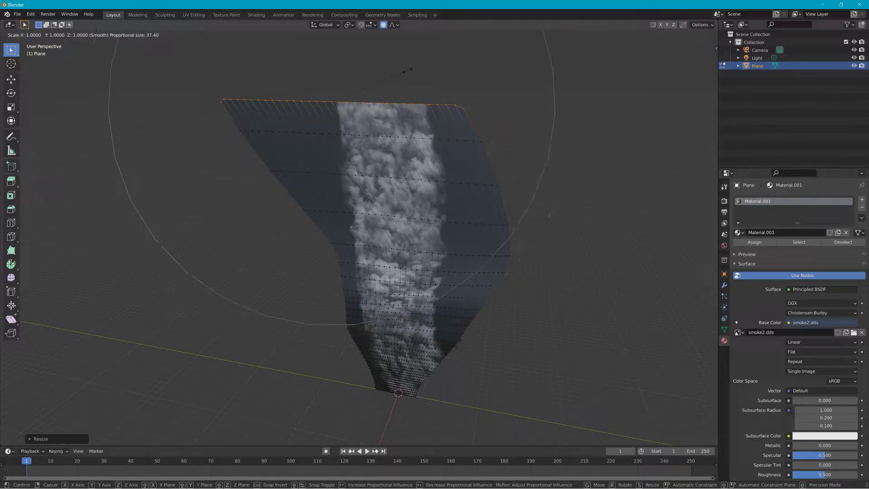
scroll(416, 69, up, 9)
scroll(432, 67, up, 2)
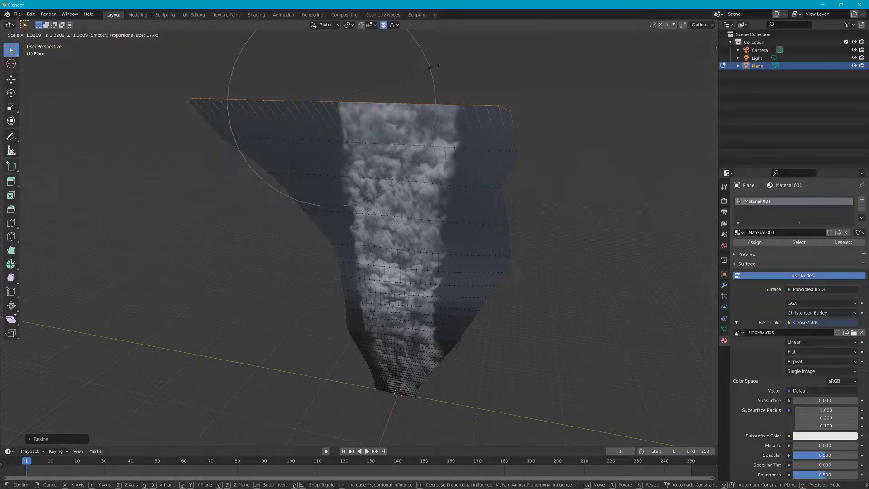
scroll(453, 66, up, 5)
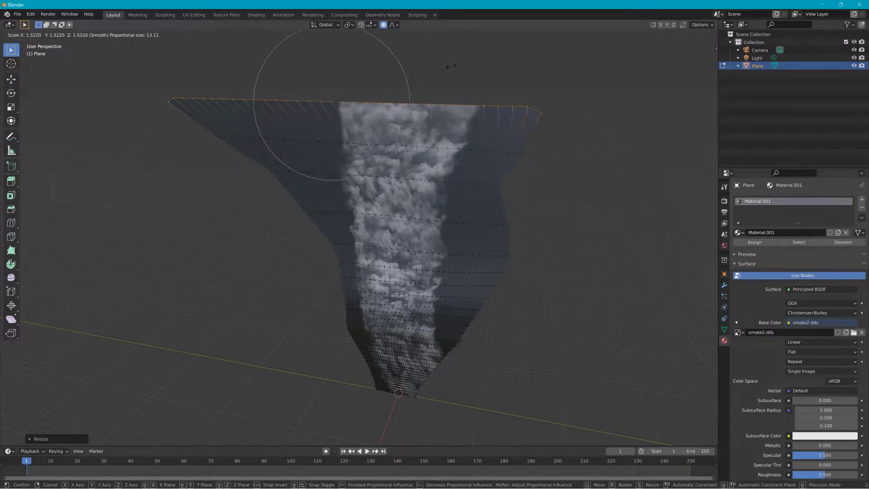
scroll(467, 67, down, 3)
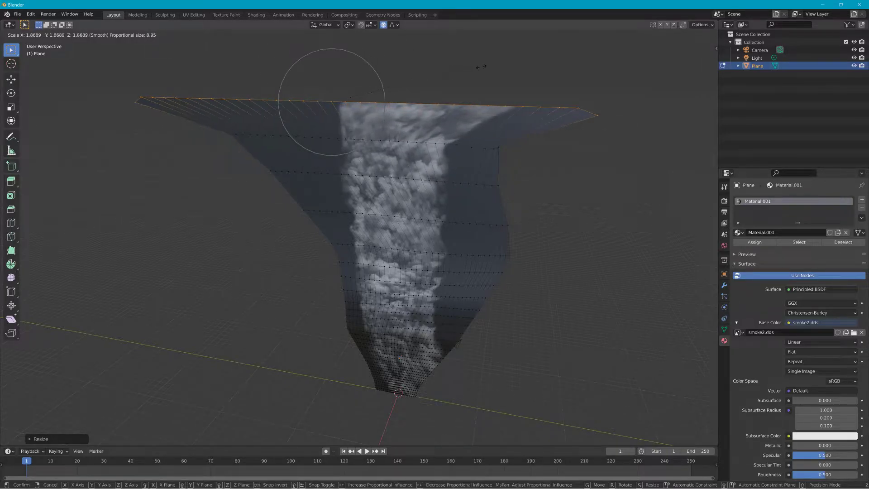
scroll(525, 58, down, 4)
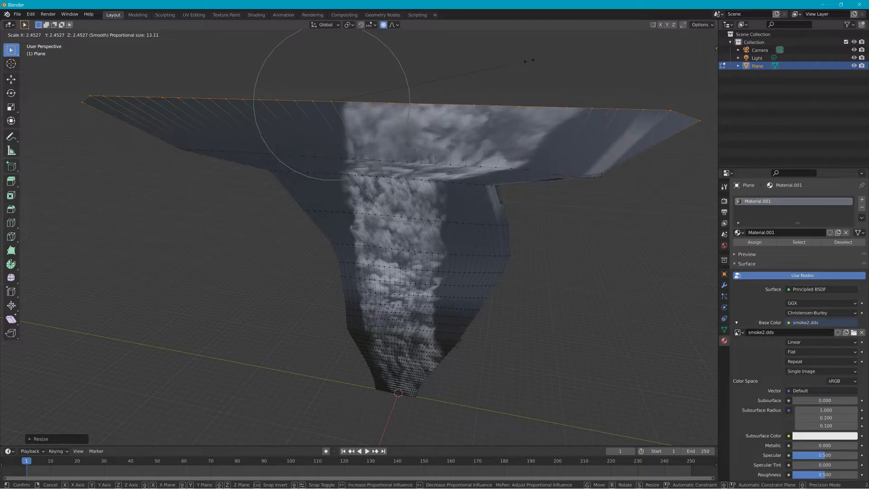
scroll(520, 55, down, 6)
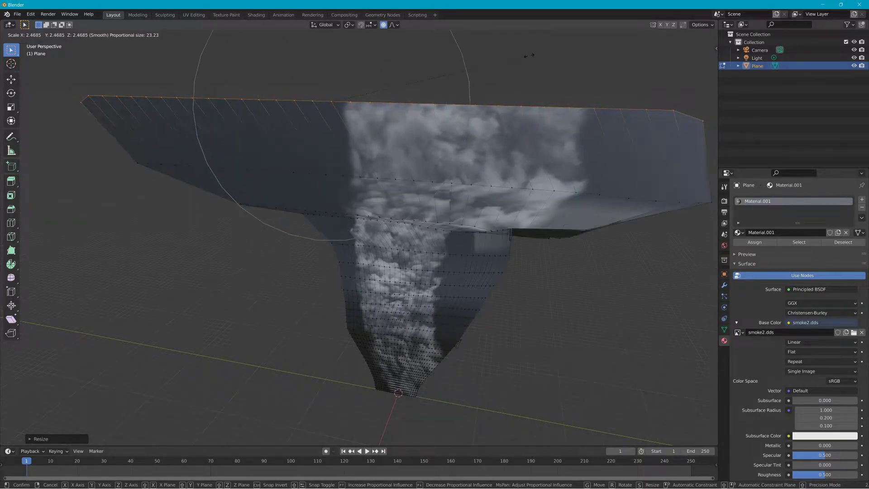
click(485, 60)
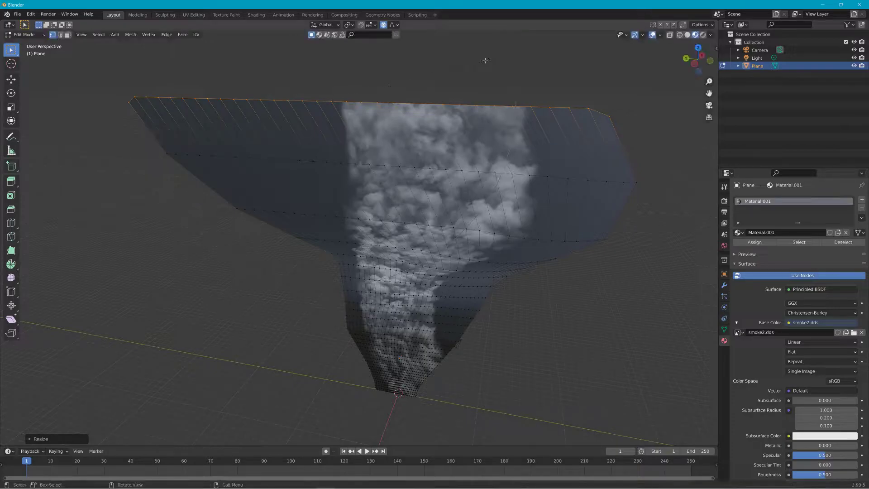
key(g)
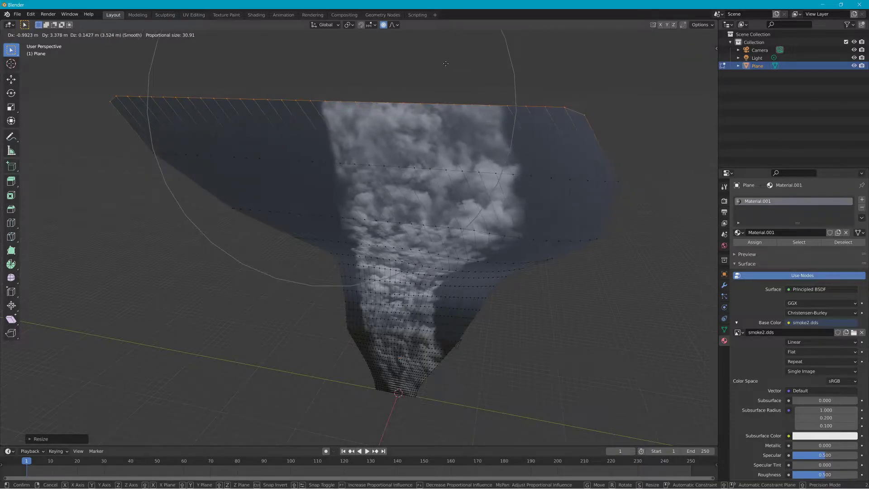
click(430, 62)
- Select the vertex rows at the plume's base and scale them to about 0.66 with proportional editing
mouse_move(460, 125)
mouse_down()
mouse_move(514, 121)
mouse_move(462, 135)
mouse_up()
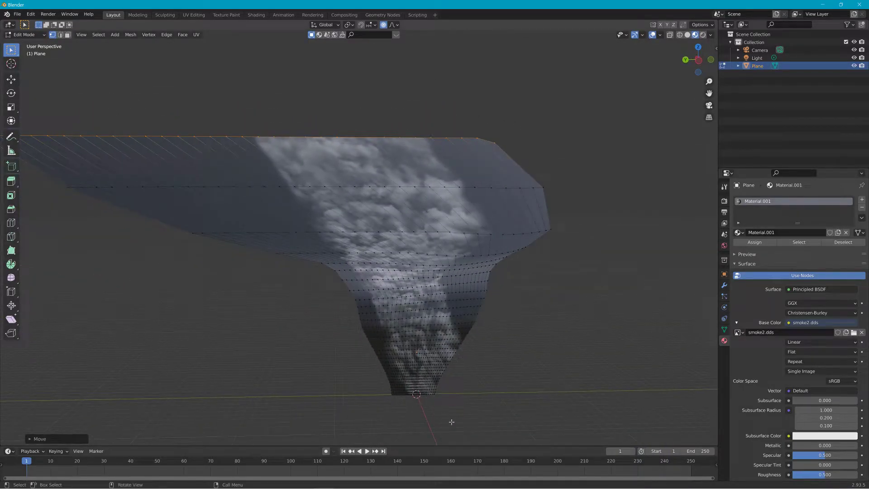
drag(462, 410, 369, 358)
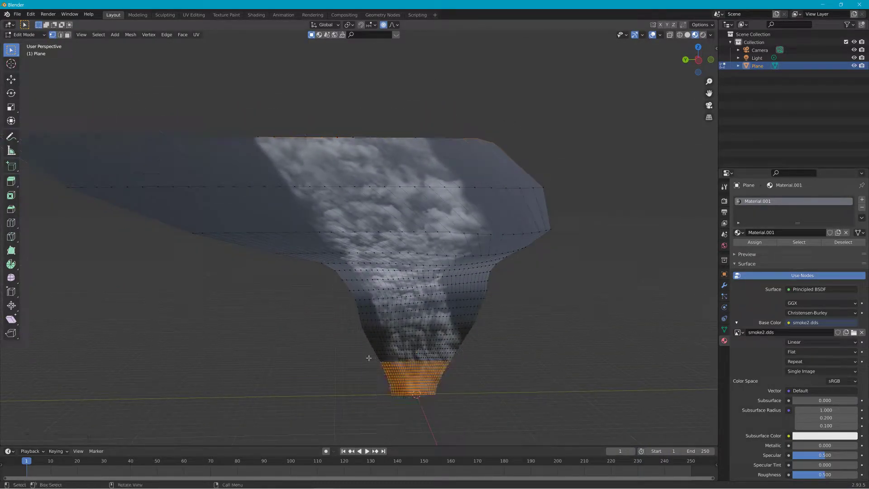
key(s)
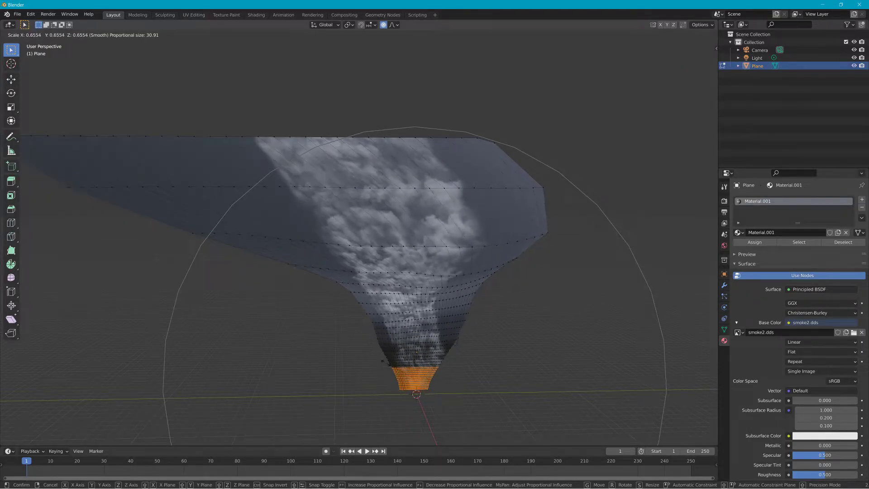
click(384, 360)
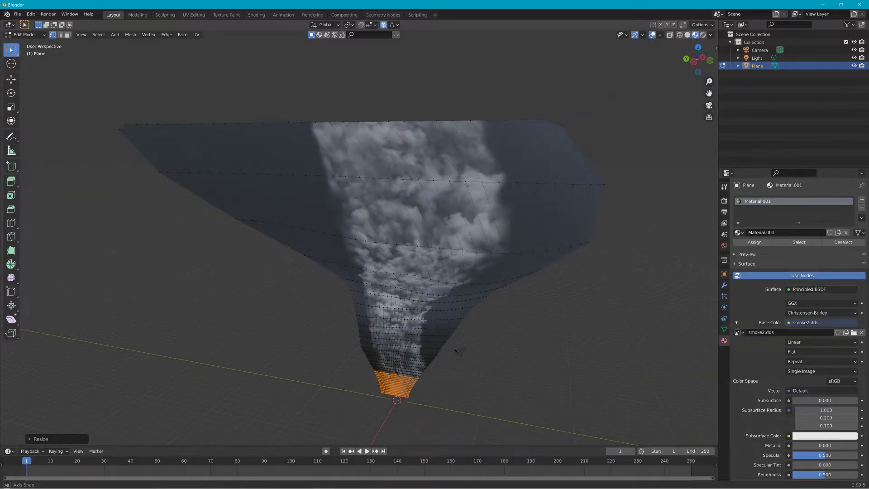
mouse_move(424, 320)
mouse_down()
mouse_move(373, 314)
mouse_move(417, 313)
mouse_move(433, 304)
mouse_move(441, 313)
mouse_move(427, 314)
mouse_up()
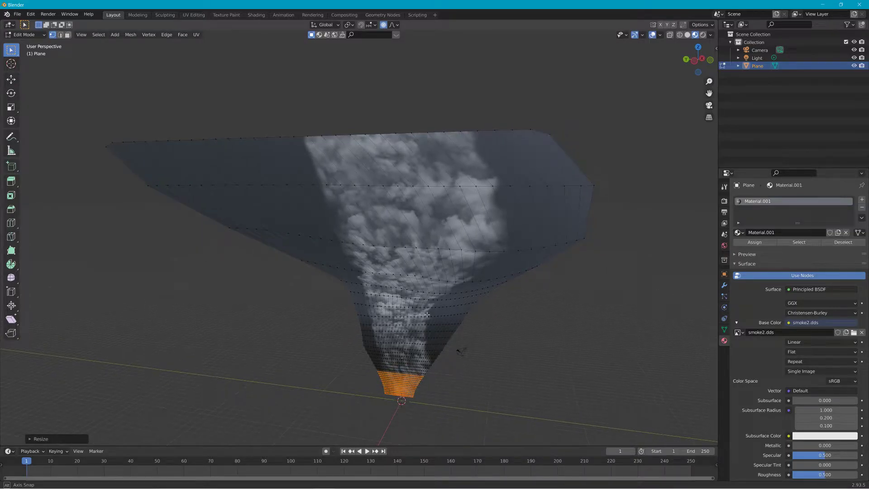
drag(427, 314, 426, 314)
- Switch to GIMP and fade out the smoke column's top by clearing a full-width rectangular selection feathered by 300 px, and deselect
key(alt+Tab)
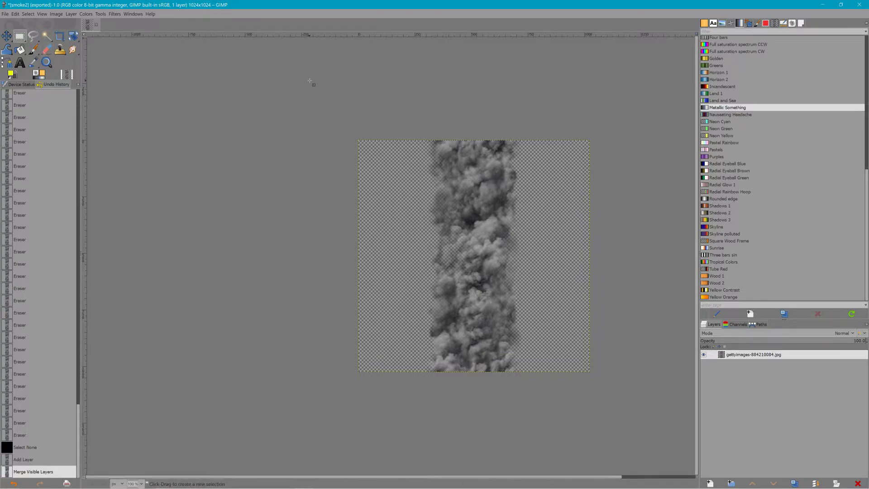
mouse_move(308, 87)
mouse_down()
mouse_move(407, 88)
mouse_move(617, 169)
mouse_up()
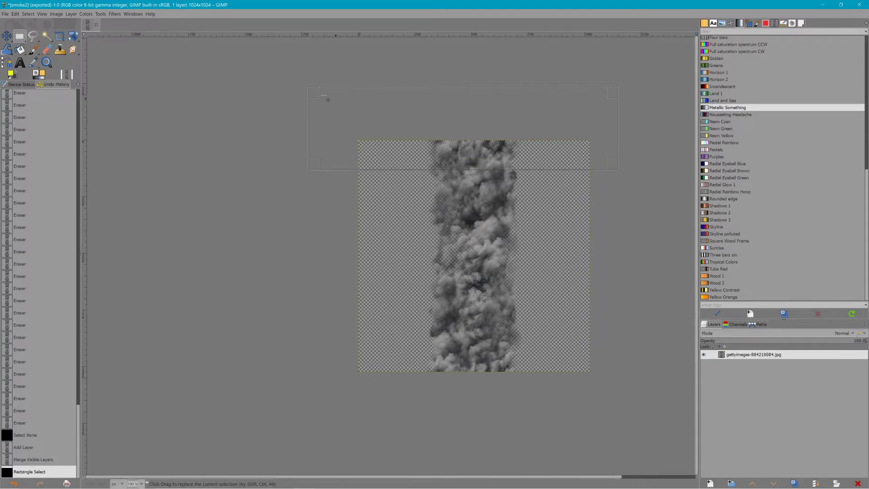
click(55, 14)
mouse_move(43, 14)
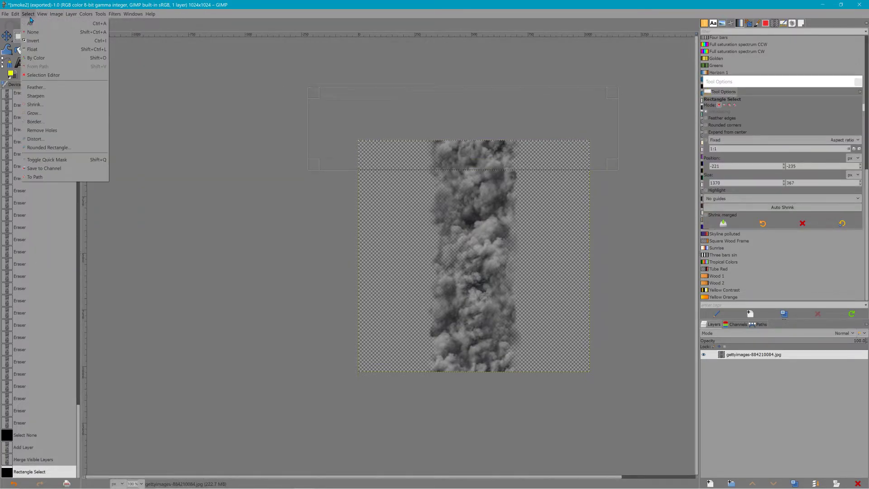
click(100, 87)
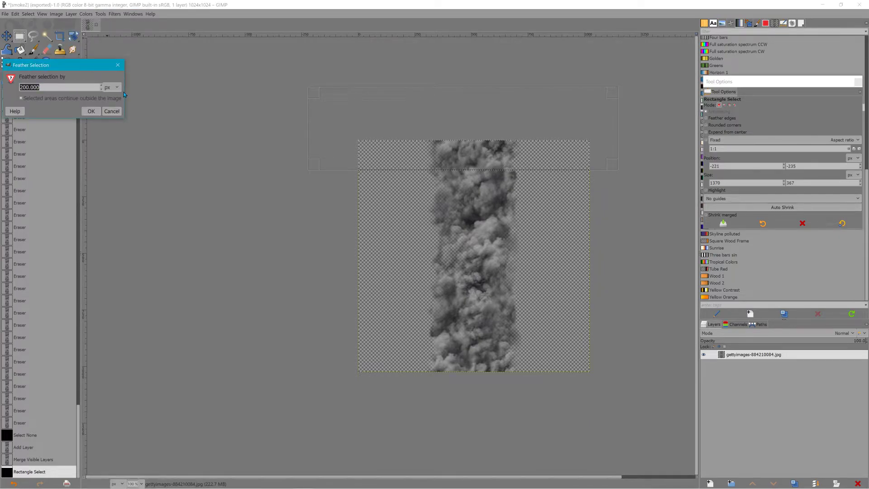
text(300,)
click(98, 113)
key(Delete)
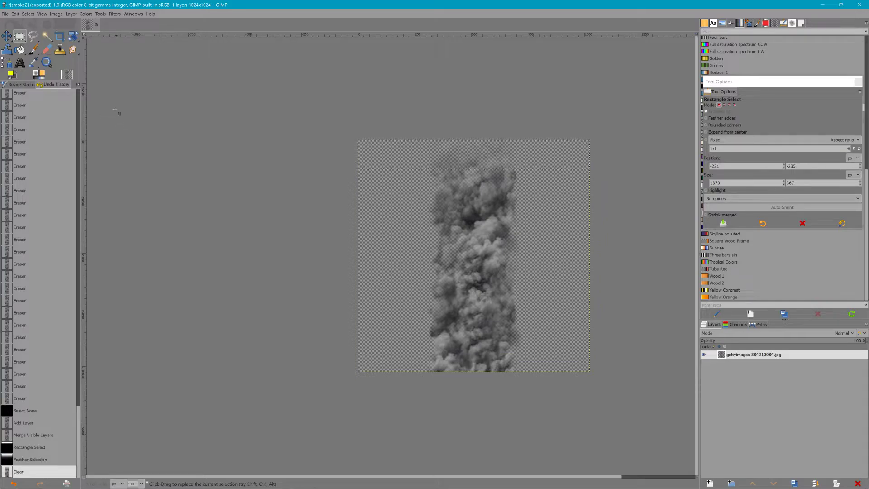
click(175, 115)
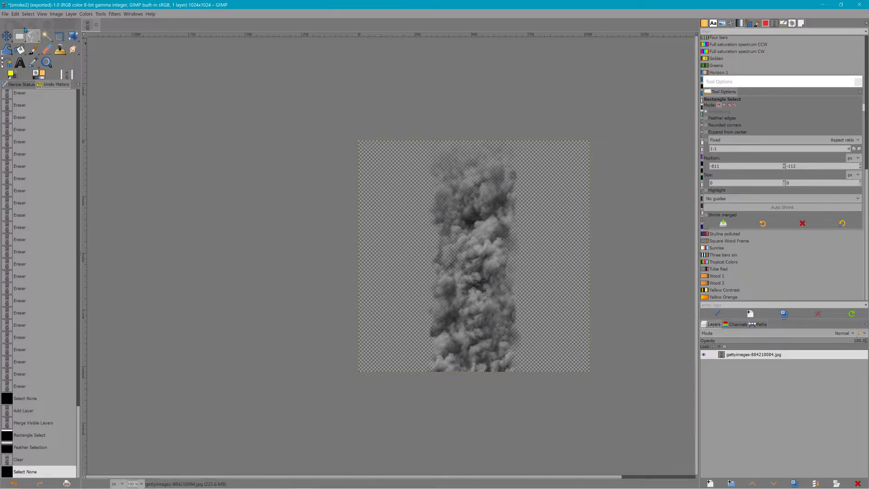
- Export the faded smoke image over the existing smoke2.dds
click(15, 14)
mouse_move(5, 14)
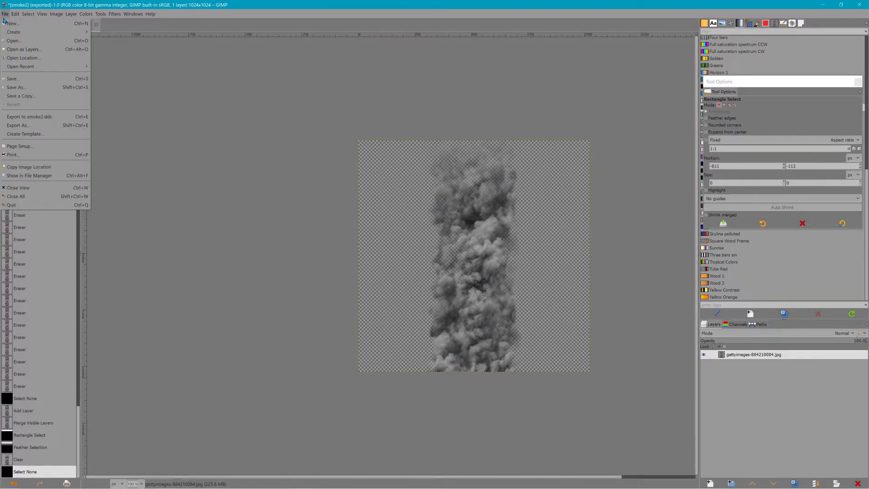
click(41, 117)
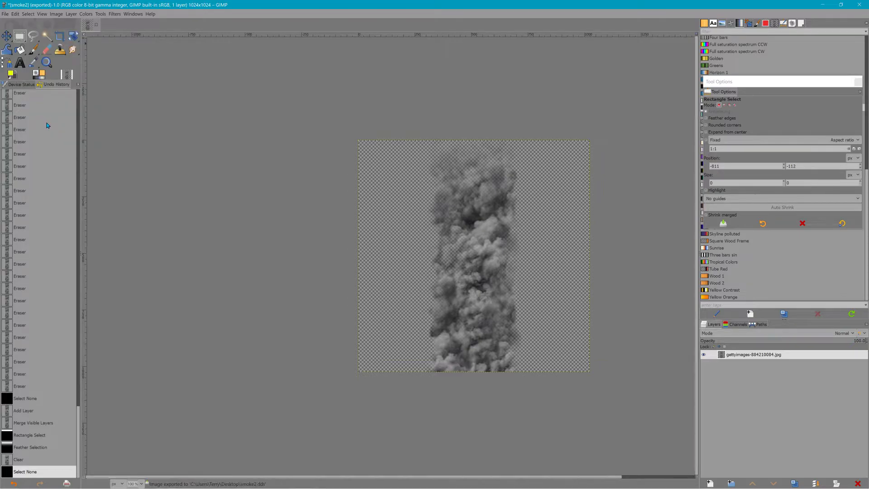
- Switch to Blender and replace the material's base color image with the updated smoke2.dds from the Desktop folder
key(alt+Tab)
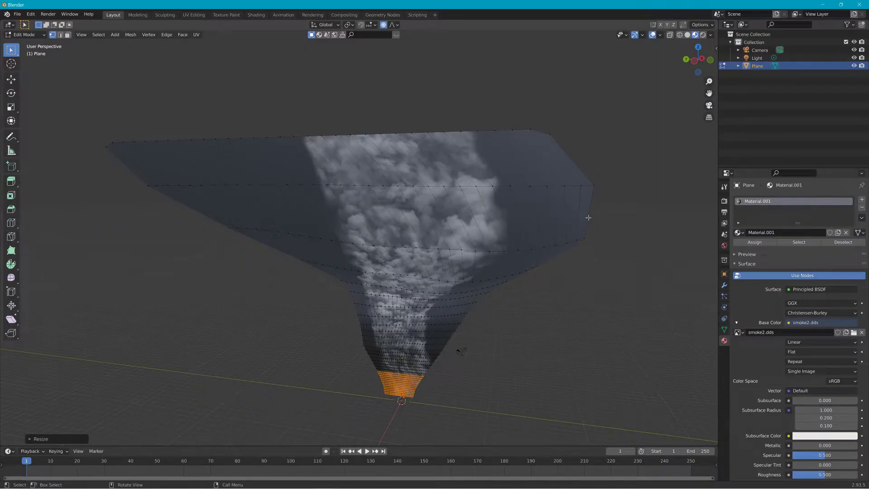
click(861, 332)
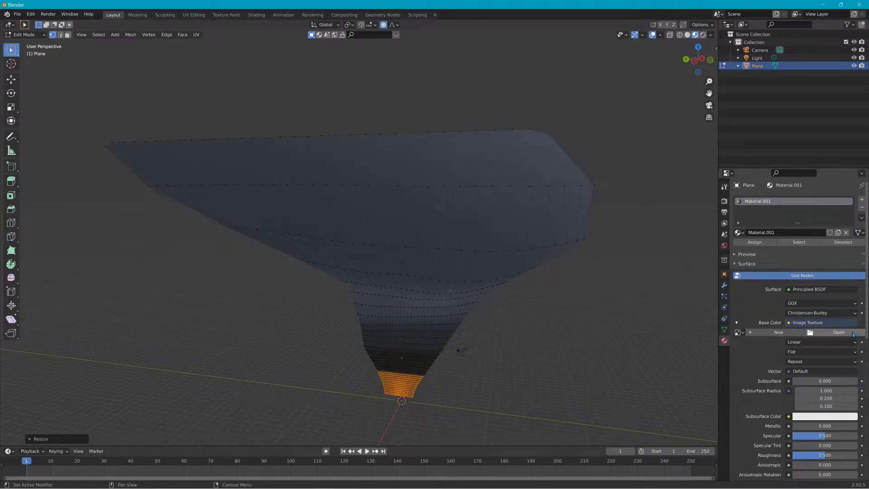
click(853, 334)
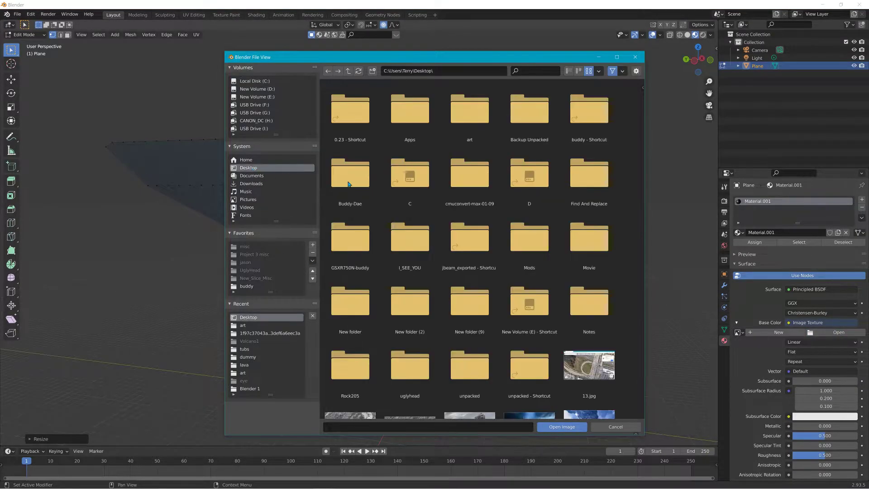
scroll(349, 183, down, 5)
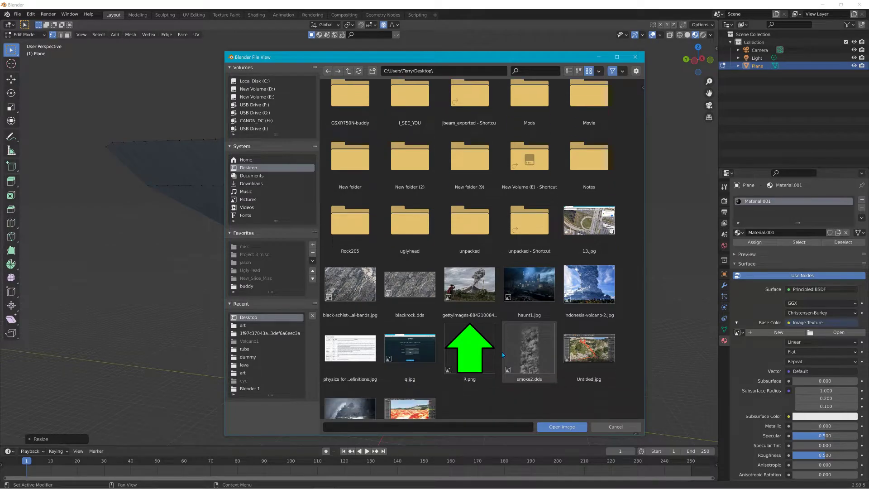
scroll(501, 352, down, 2)
click(540, 337)
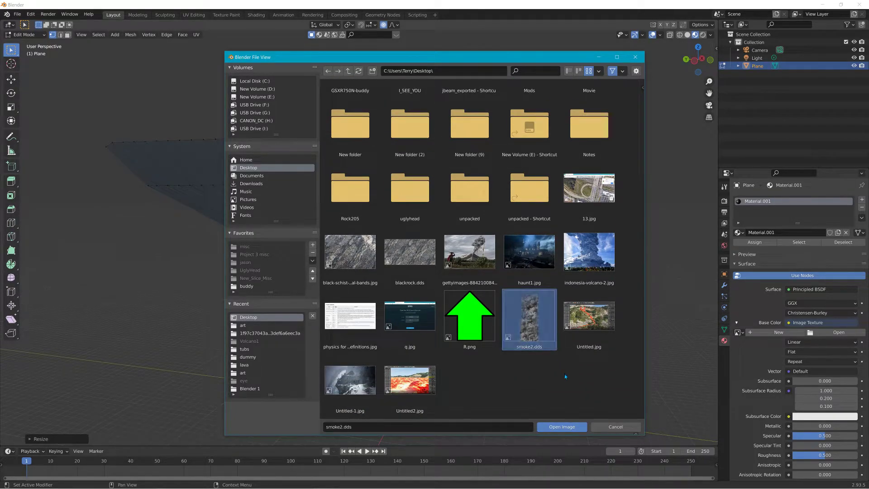
click(562, 427)
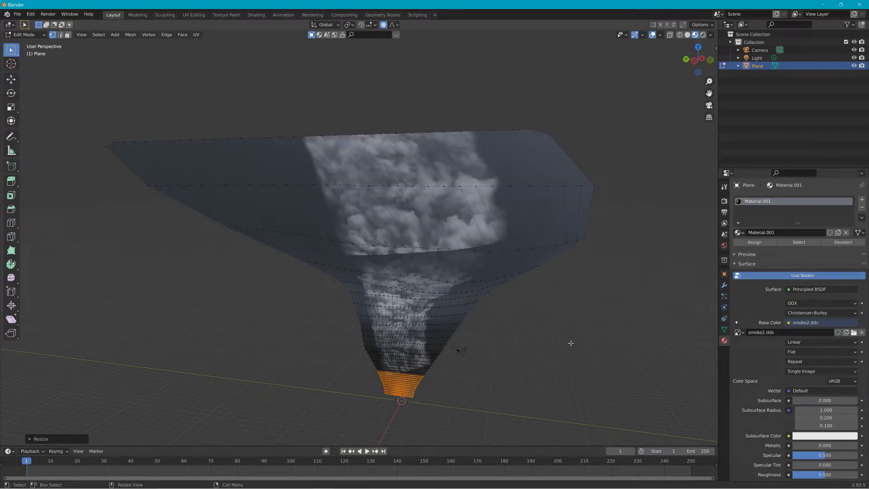
- In the UV Editing workspace, scale the plume's entire UV layout to about 0.75 and move it down over the smoke image
drag(559, 307, 591, 306)
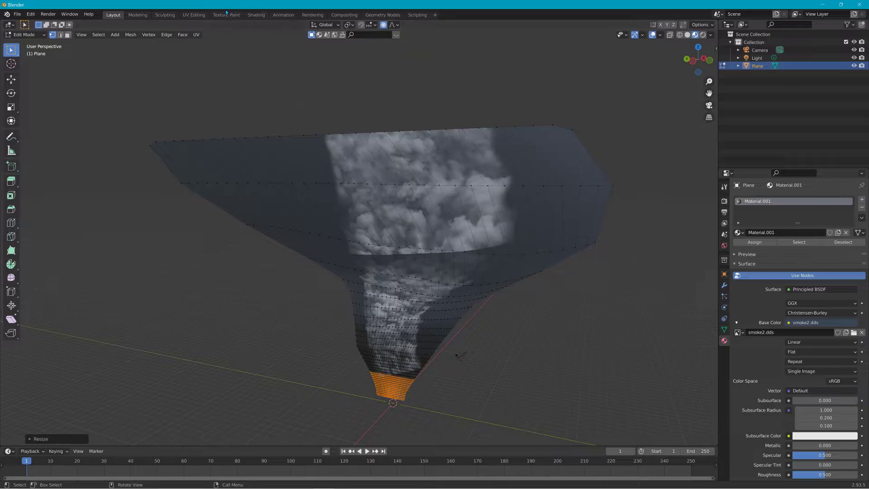
click(194, 15)
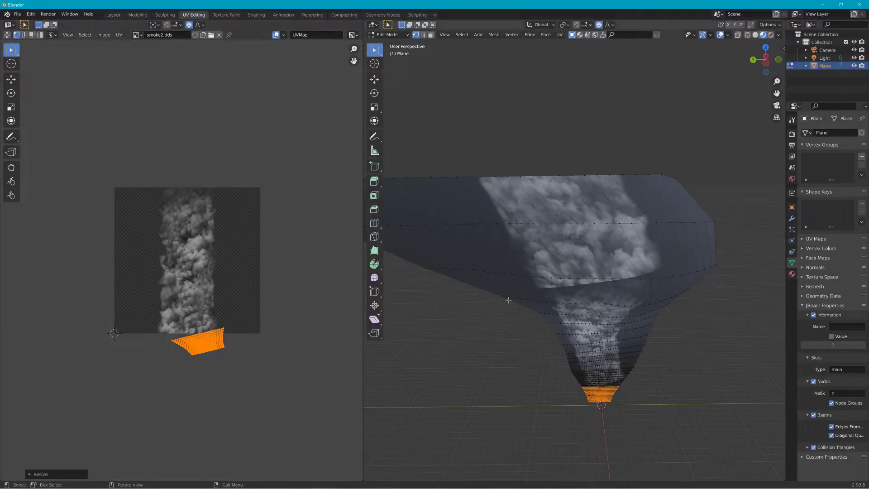
drag(729, 160, 360, 431)
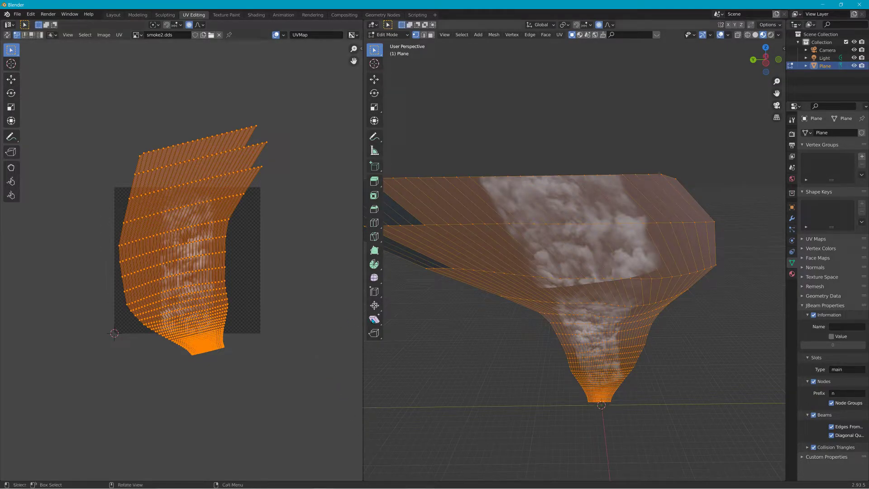
drag(441, 324, 462, 319)
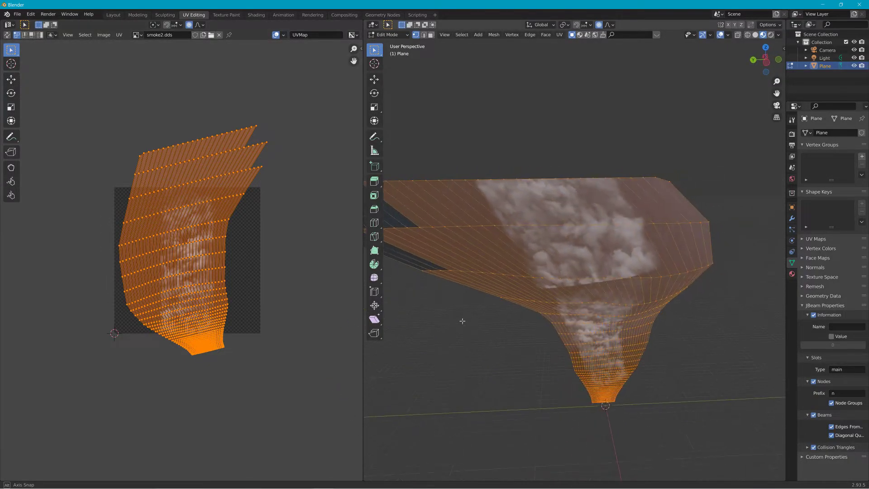
key(s)
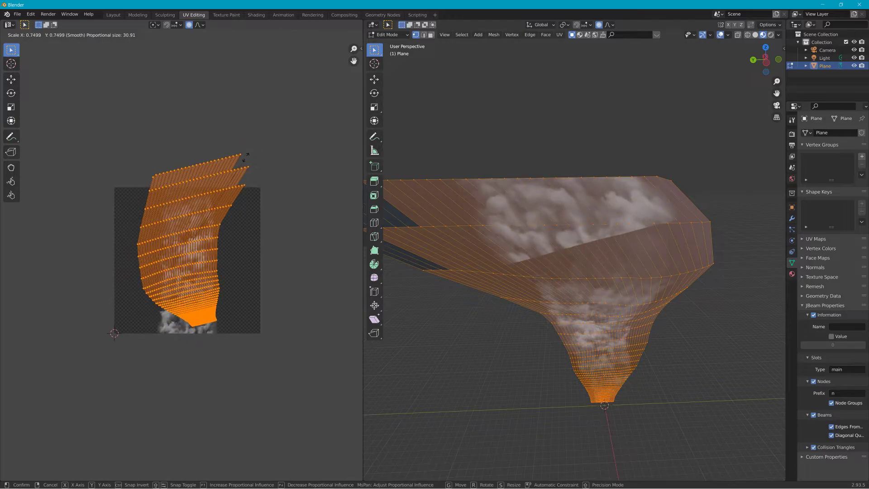
click(243, 172)
key(g)
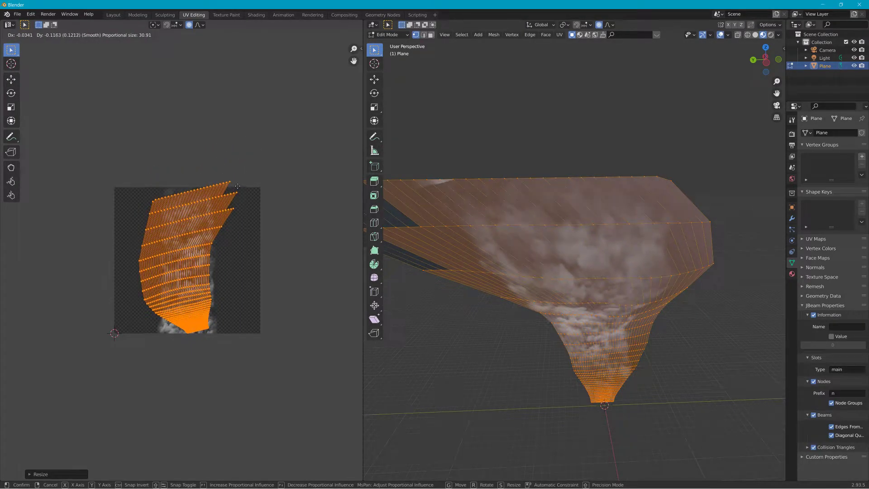
click(241, 192)
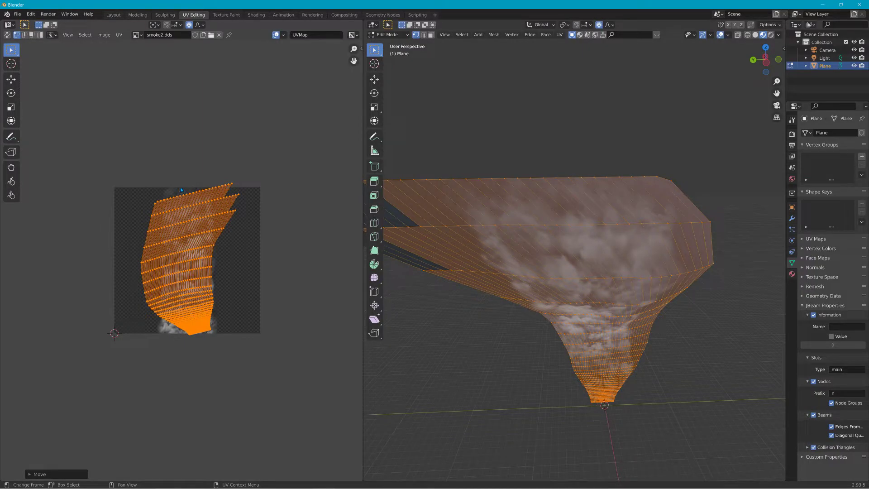
- Level the UV layout's top rows with the image's upper edge by rotating them about 10.5° and nudging them upward with proportional editing
drag(233, 169, 139, 209)
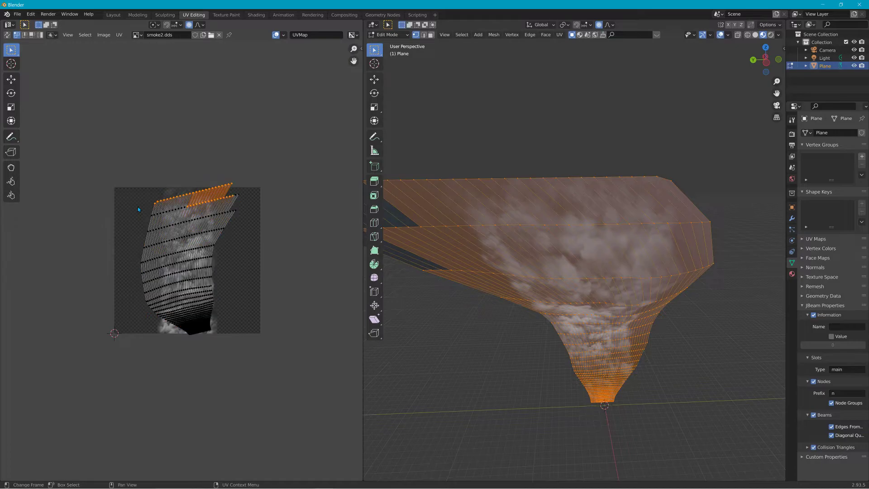
key(r)
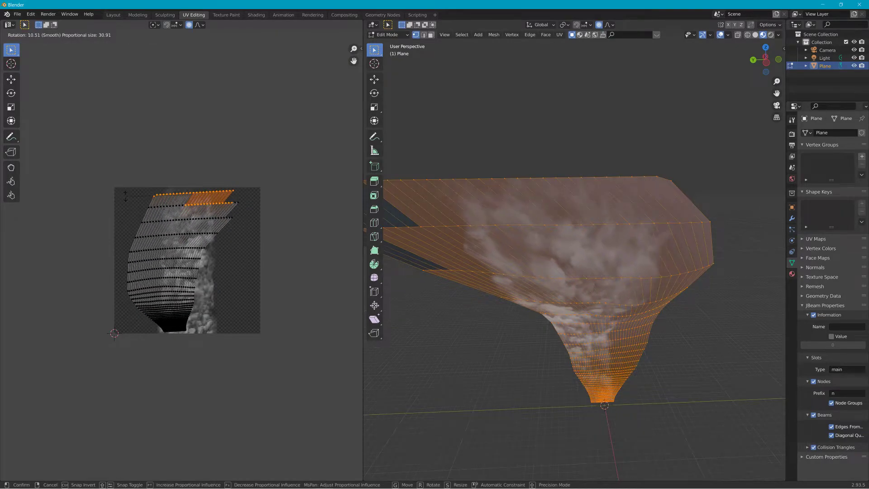
click(126, 196)
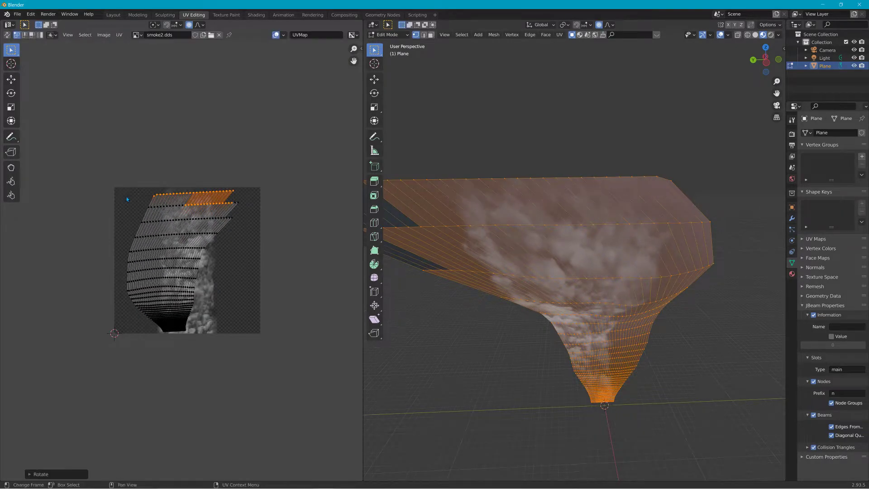
key(g)
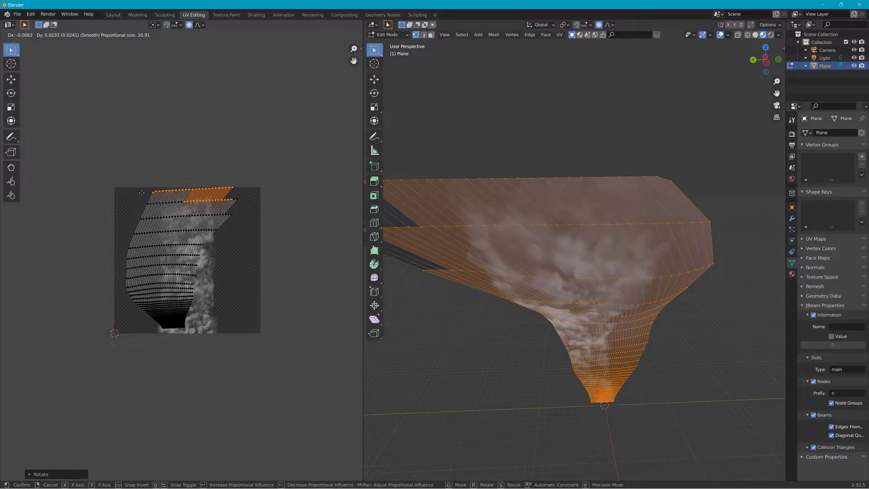
click(143, 196)
key(r)
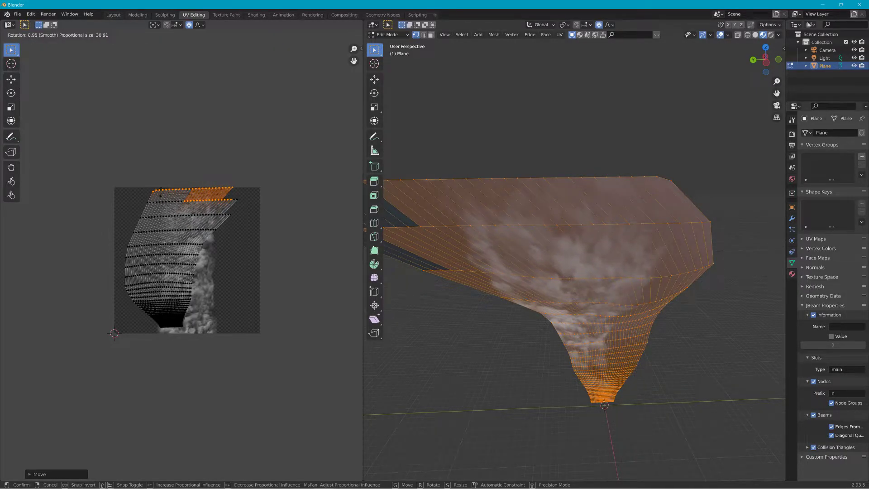
click(165, 195)
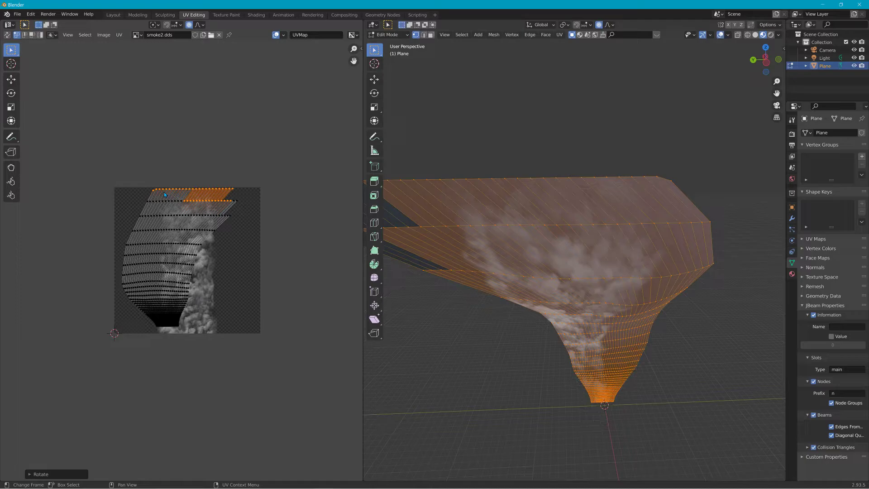
- Select the whole UV layout and move it about 0.054 in X and 0.008 in Y over the smoke column
click(264, 233)
drag(88, 151, 278, 348)
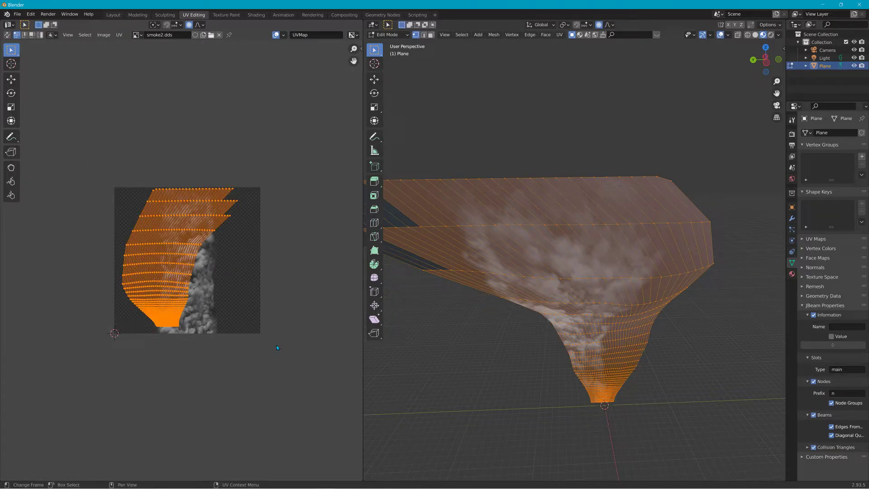
key(g)
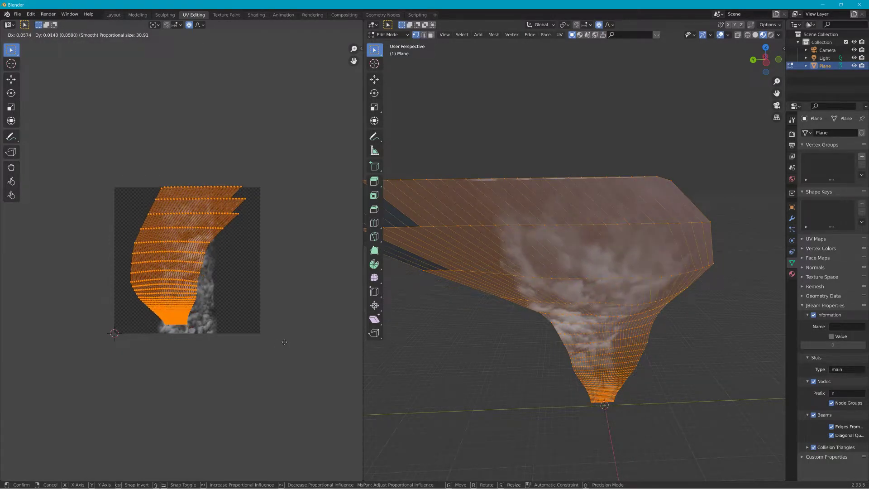
mouse_move(284, 343)
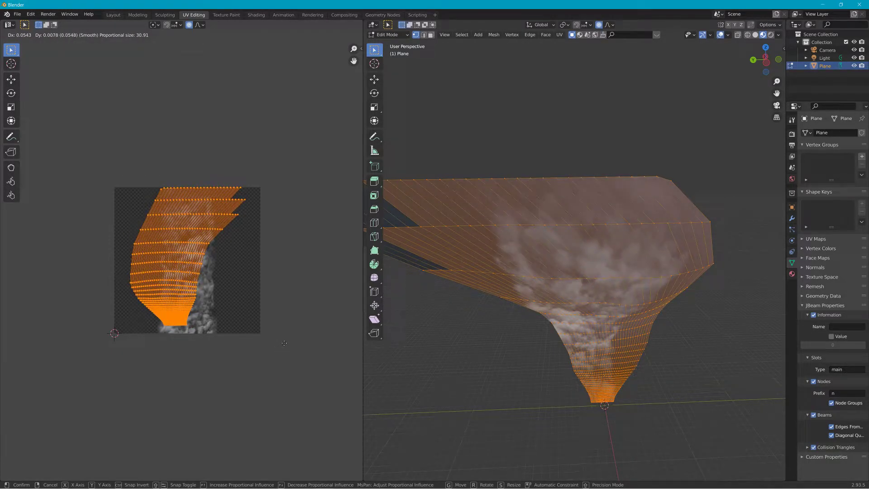
click(285, 343)
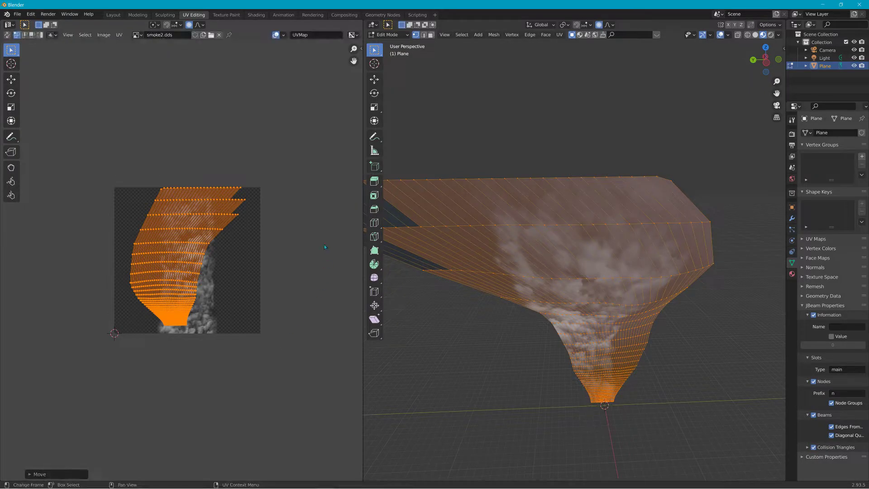
- Return to the Layout workspace and delete the Light object from the scene
click(17, 14)
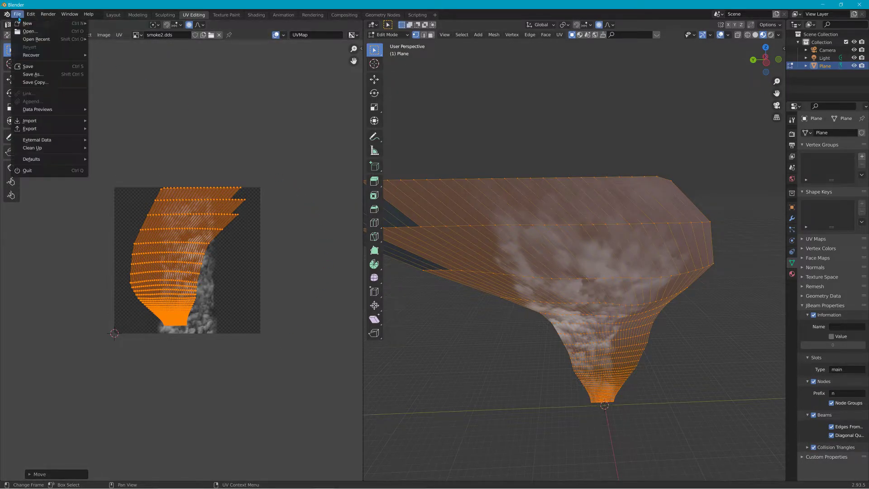
click(114, 14)
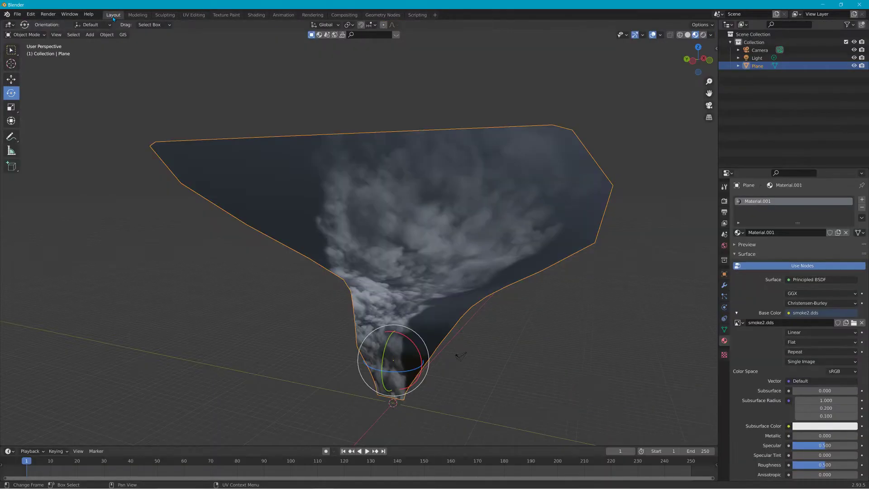
drag(361, 97, 558, 209)
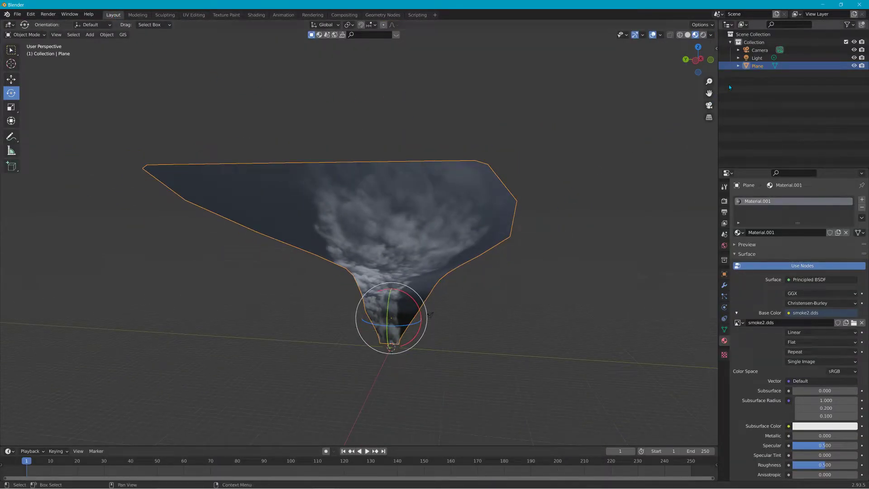
click(757, 59)
key(Delete)
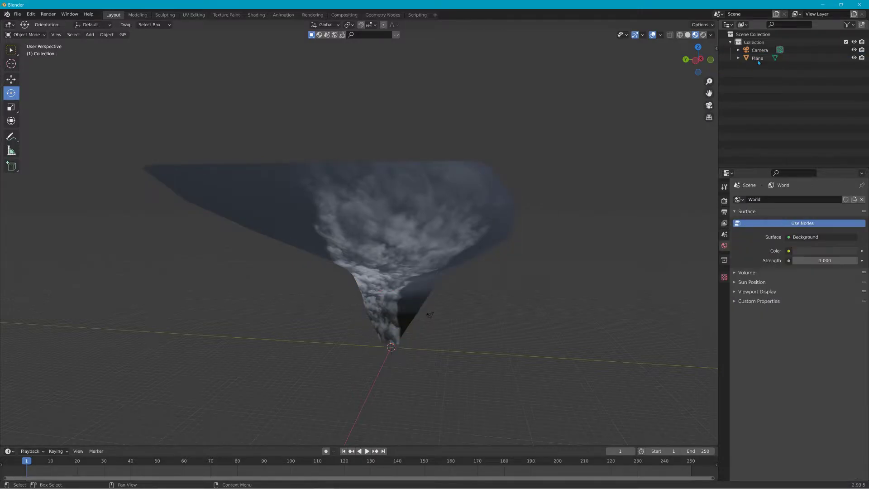
- Delete the Camera from the scene and add two Plain Axes empties
click(759, 51)
key(Delete)
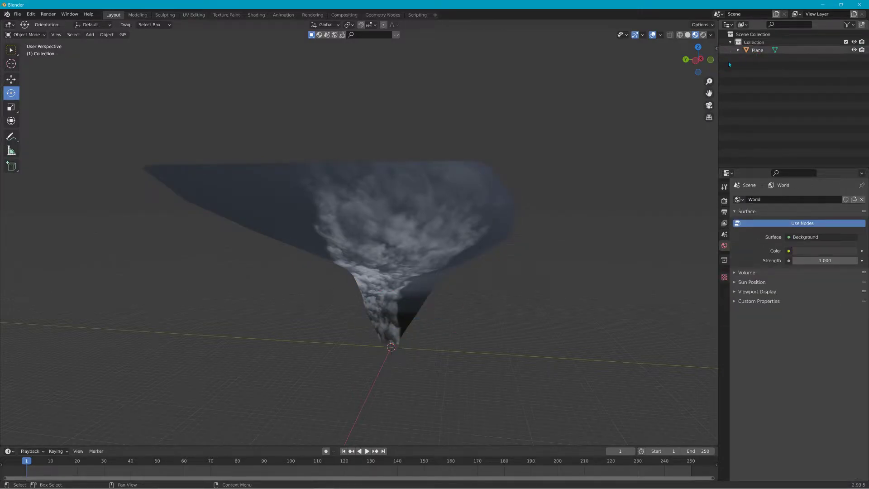
click(90, 35)
mouse_move(131, 123)
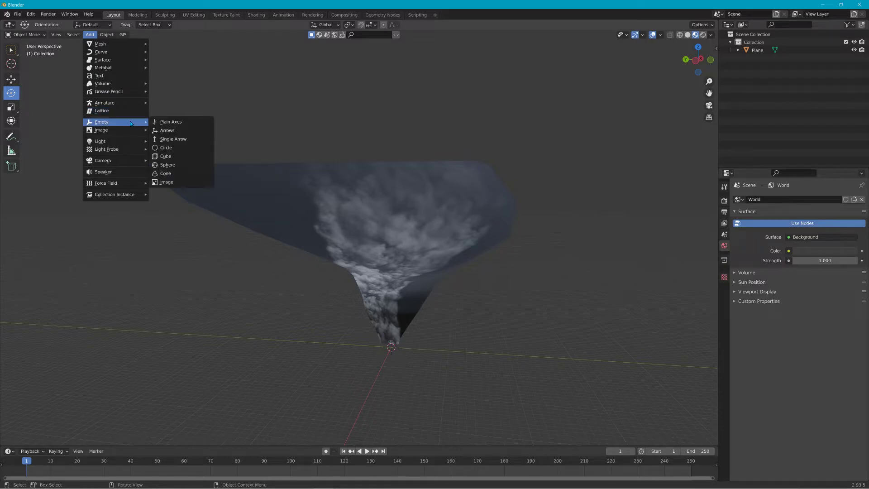
click(170, 122)
click(90, 34)
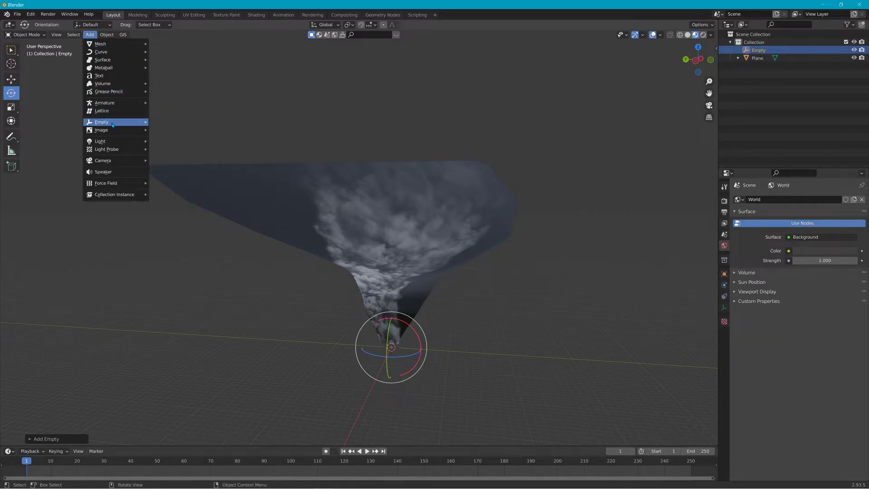
click(172, 122)
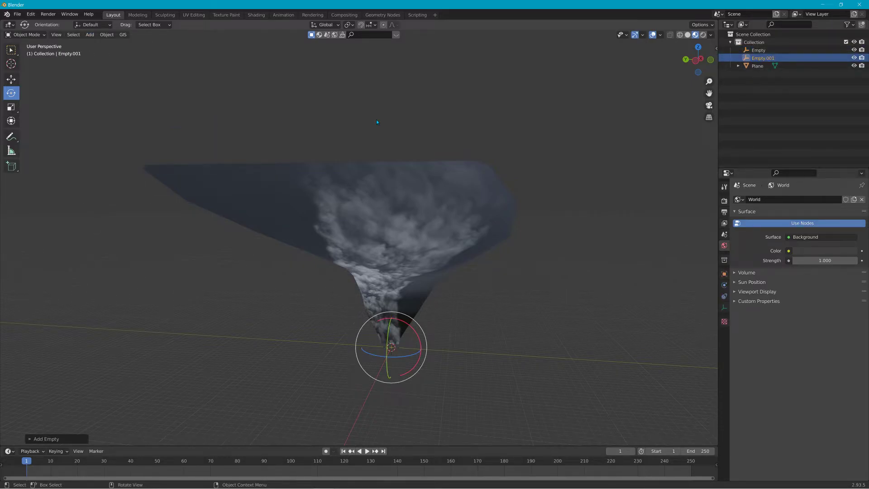
- Rename the first empty as base00 and the second empty as start01
double_click(758, 51)
text(ba)
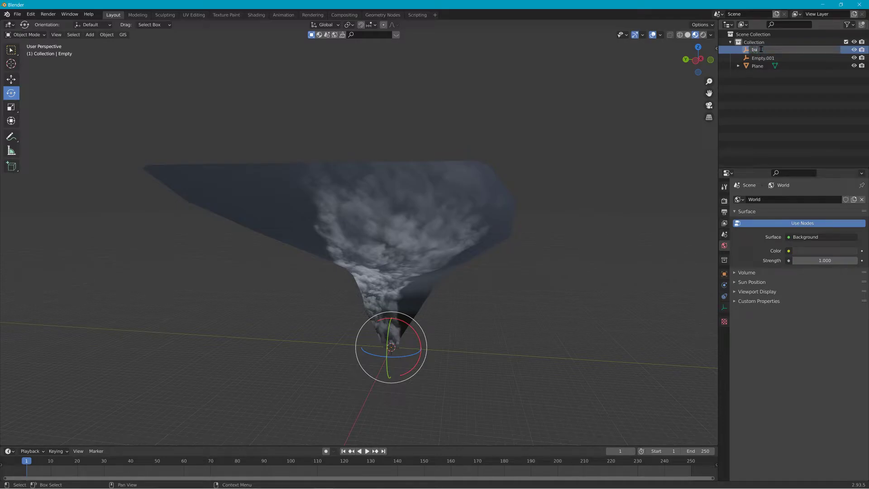
text(se00)
click(822, 73)
double_click(762, 58)
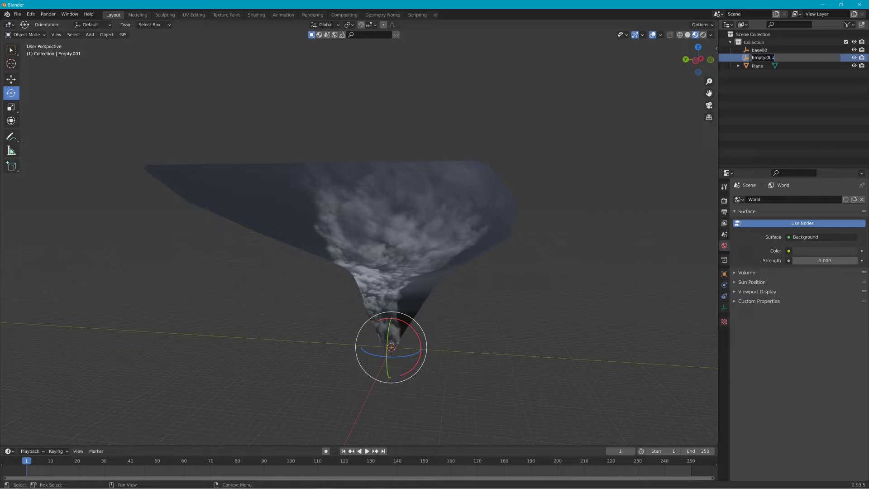
text(start01)
key(Return)
- Parent the plume Plane to start01 and start01 to base00 in the scene hierarchy
click(755, 57)
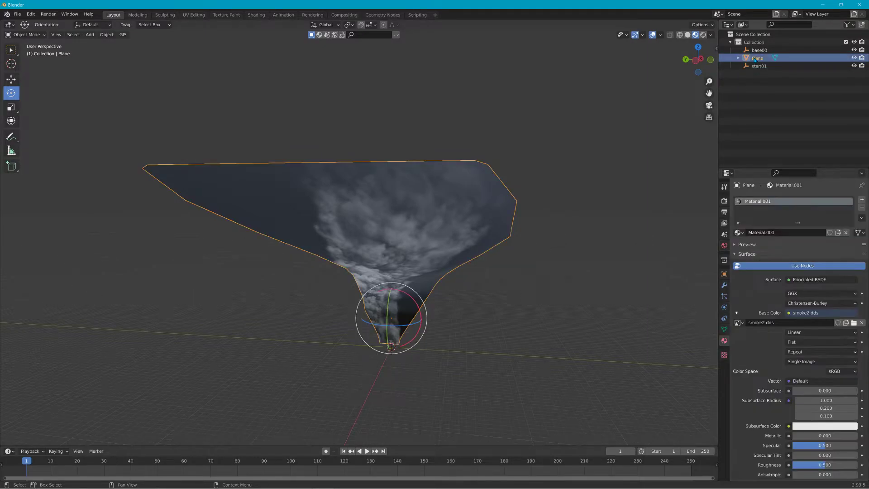
mouse_move(760, 66)
mouse_down()
mouse_move(763, 52)
mouse_move(755, 66)
mouse_move(775, 58)
mouse_up()
click(753, 67)
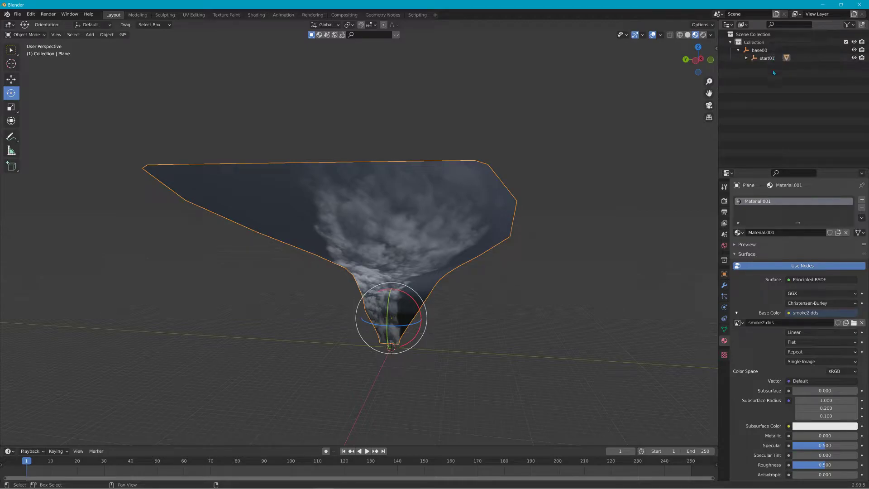
- Expand the hierarchy down to the Plane's material and rename that material volcano3
click(746, 58)
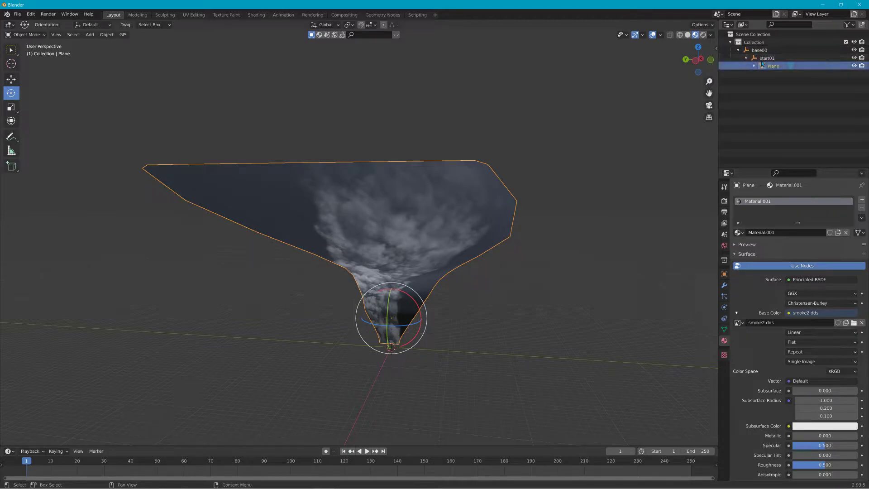
click(754, 66)
click(762, 73)
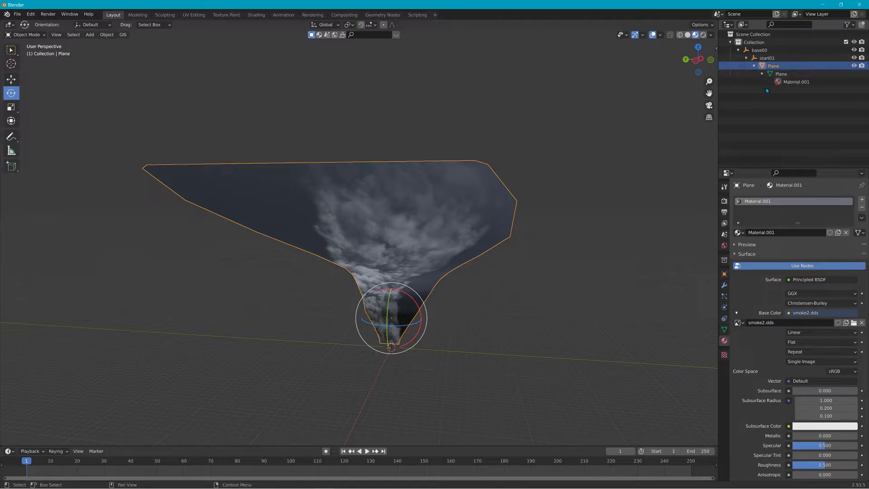
double_click(795, 81)
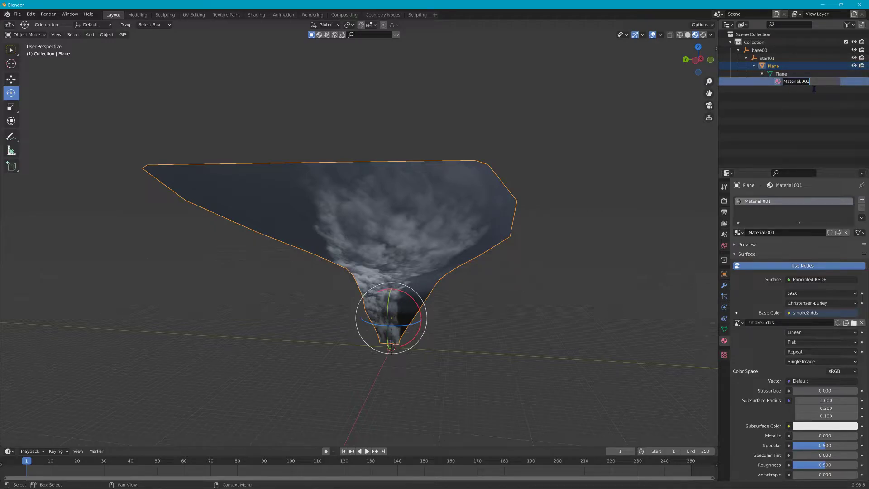
text(volcano3)
key(Return)
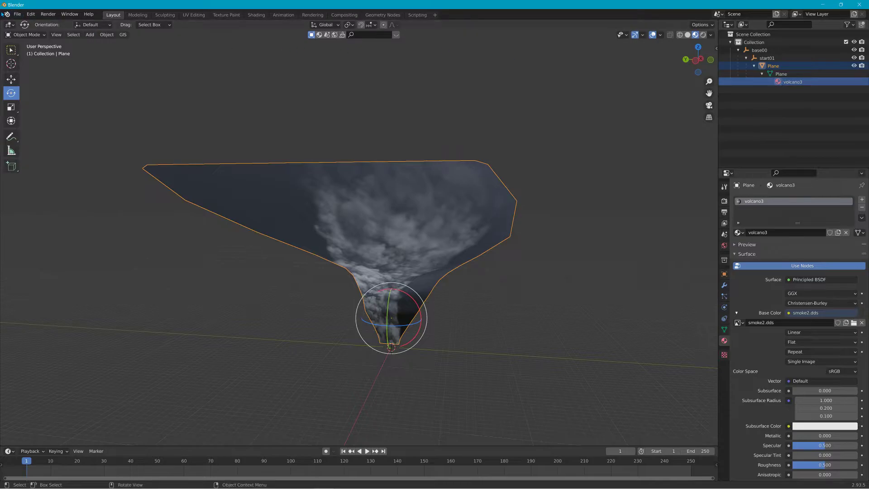
- Start a Collada (.dae) export and browse to the art folder of the smallgrid level in the BeamNG.drive 0.23 user files
click(17, 14)
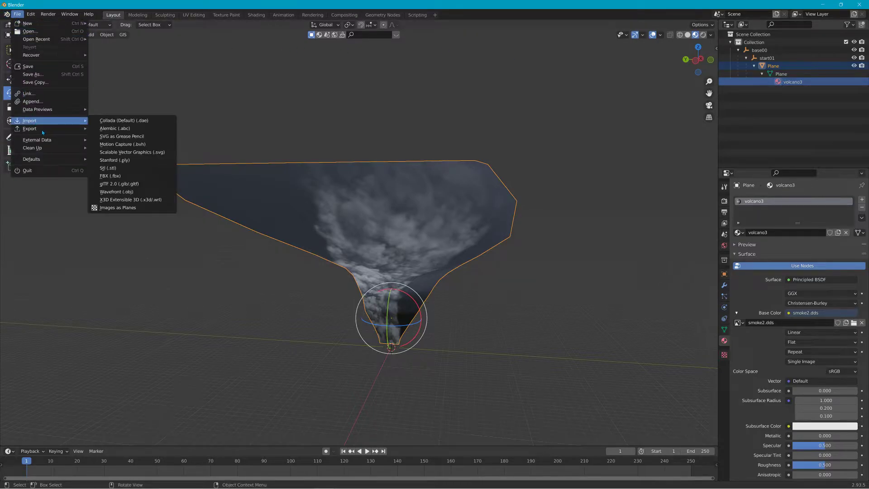
mouse_move(42, 130)
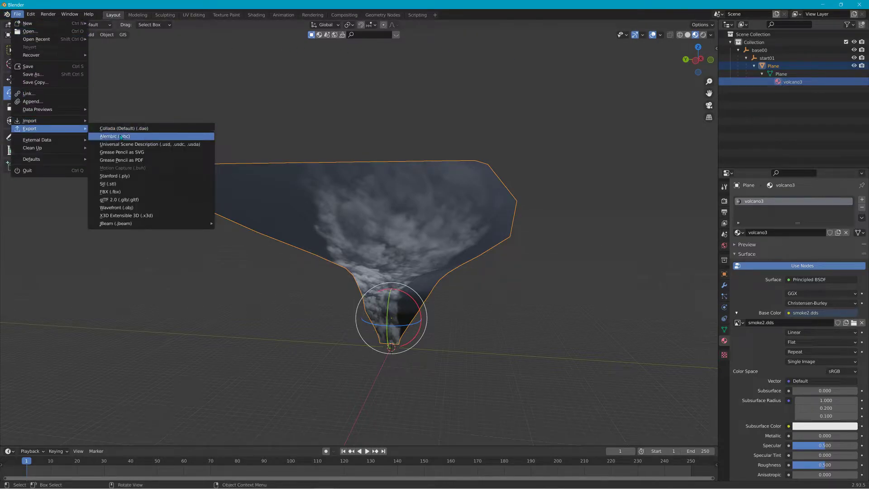
click(149, 129)
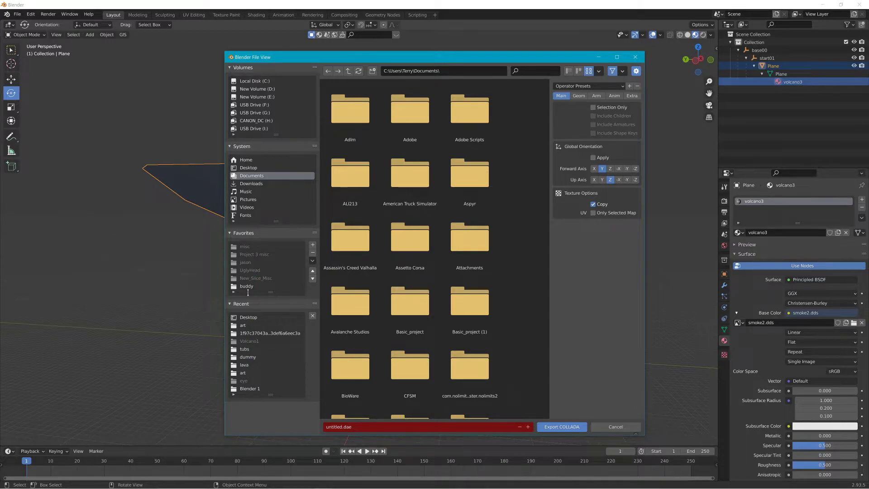
click(250, 350)
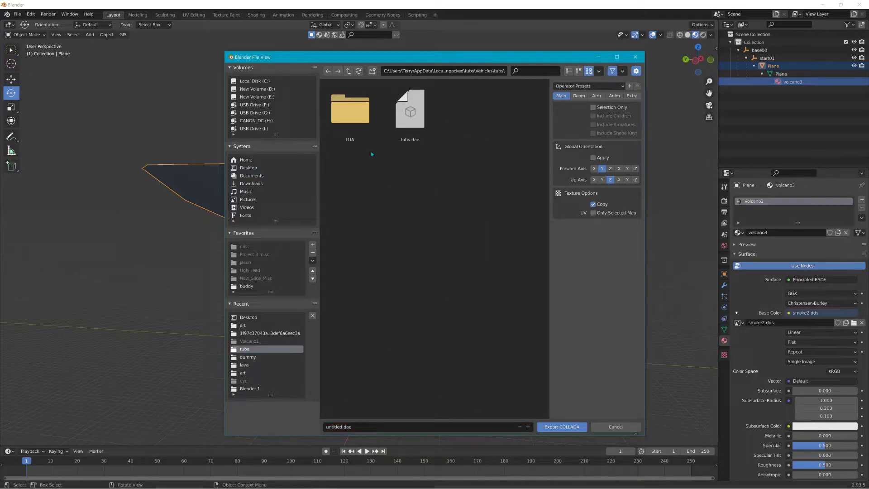
click(349, 72)
click(349, 72)
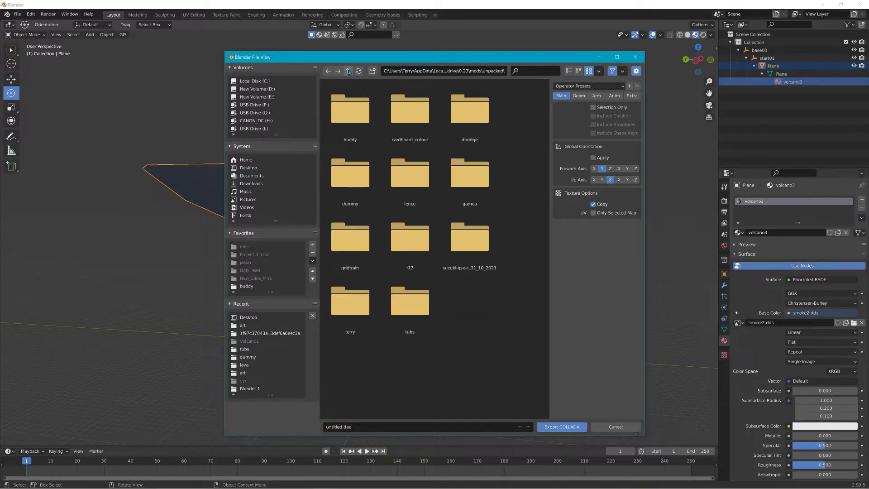
click(349, 72)
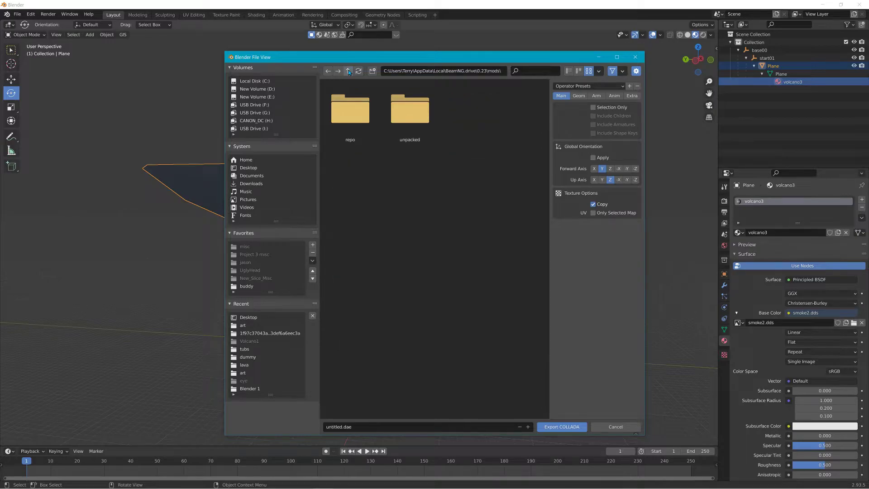
click(349, 72)
double_click(386, 109)
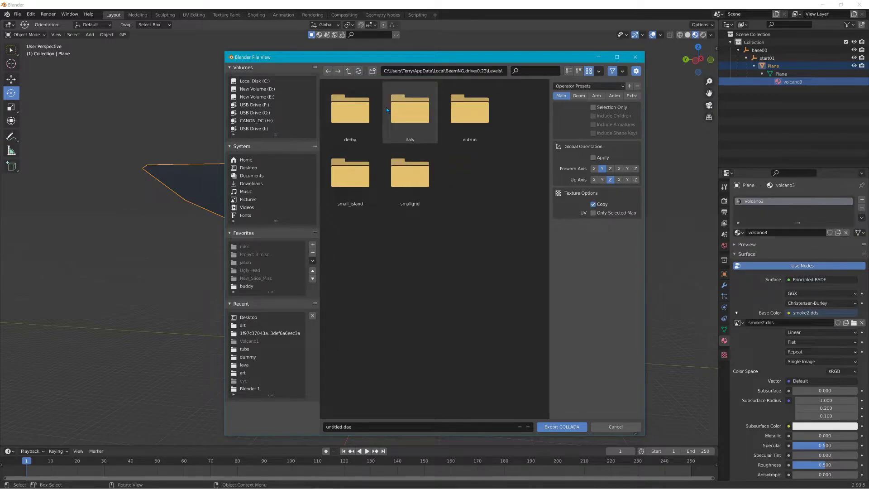
double_click(404, 179)
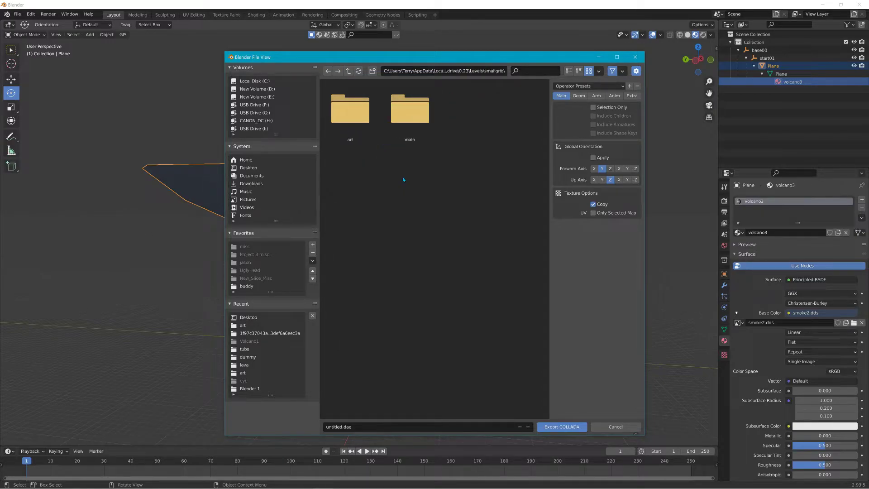
double_click(349, 111)
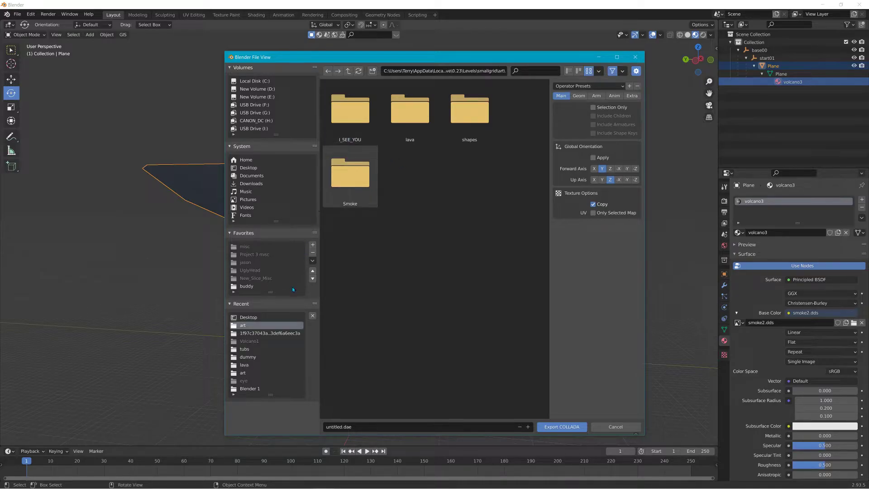
- Bookmark the art folder as "small grid art" and export the model there as volcano3smoke
click(312, 245)
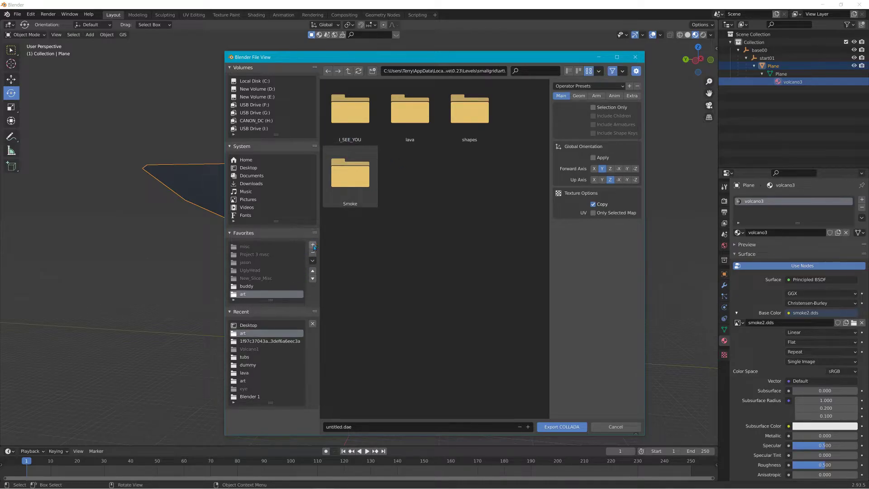
double_click(244, 294)
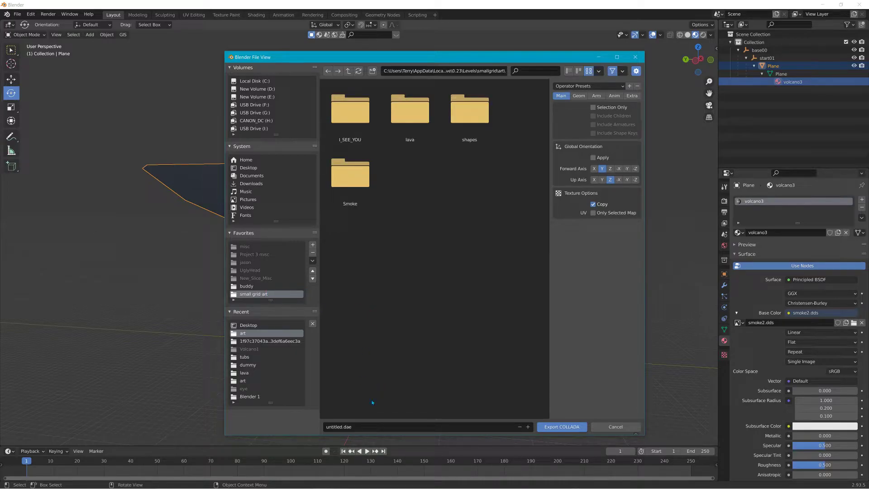
click(369, 425)
text(volcano3smoke)
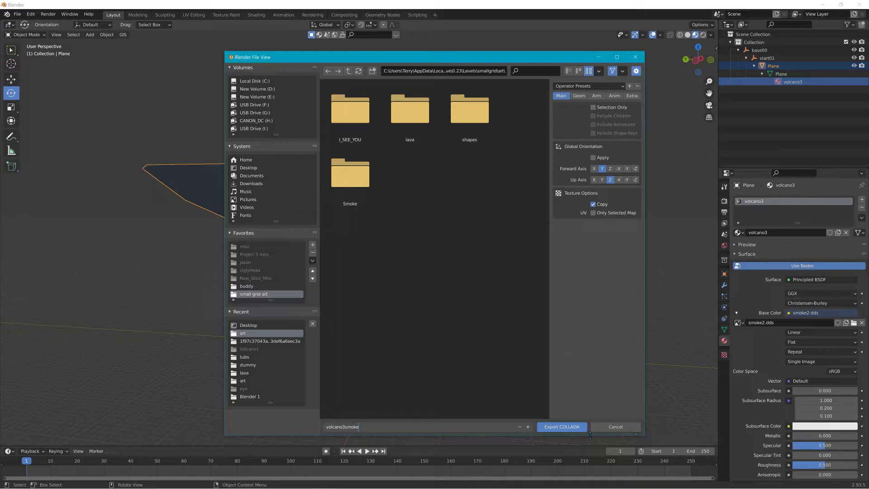
key(Return)
click(572, 426)
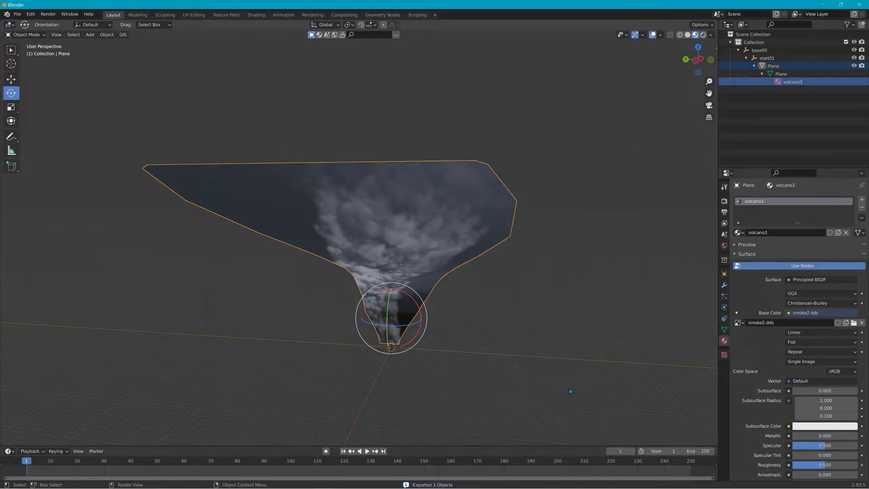
- Minimize Blender and GIMP, and launch BeamNG.drive from the desktop
click(823, 4)
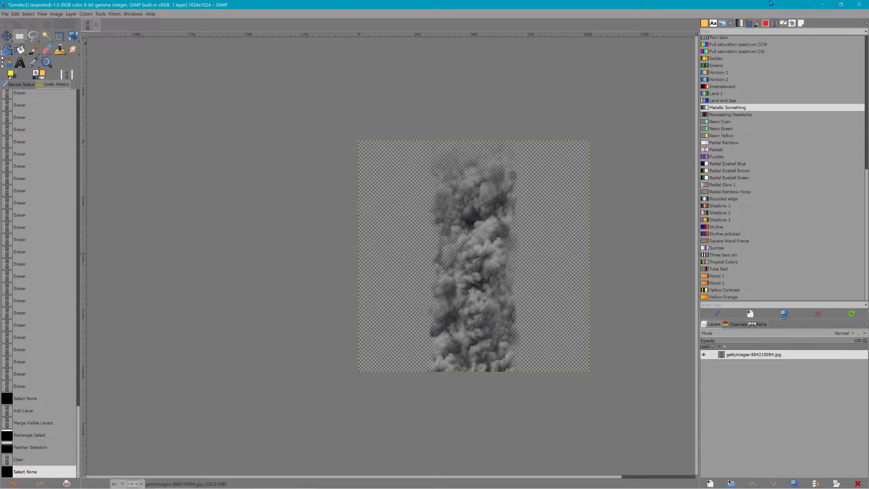
click(818, 7)
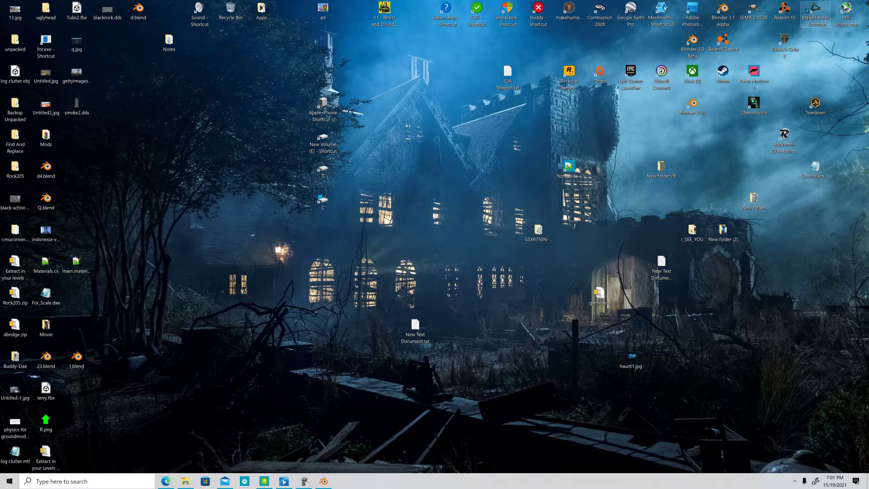
double_click(723, 50)
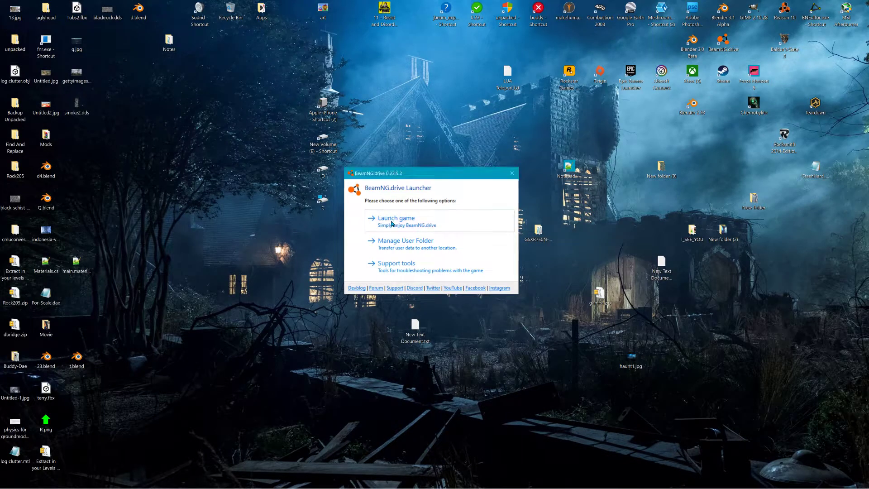
click(392, 224)
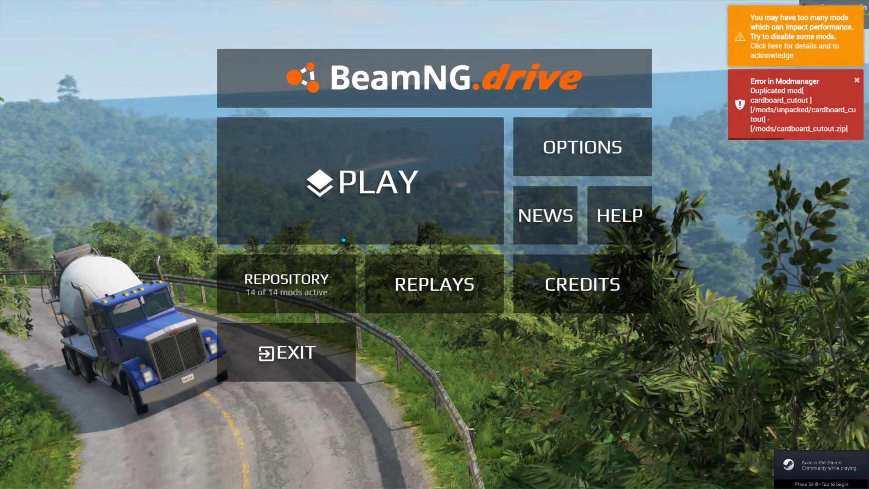
- Load the "Grid, Small, Pure" level in Freeroam at the Default spawn point
click(353, 216)
click(490, 185)
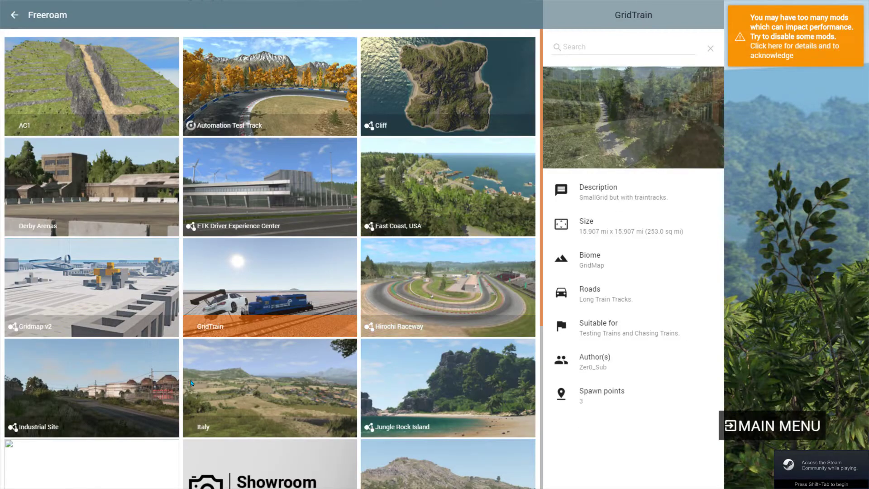
scroll(191, 383, down, 3)
click(311, 407)
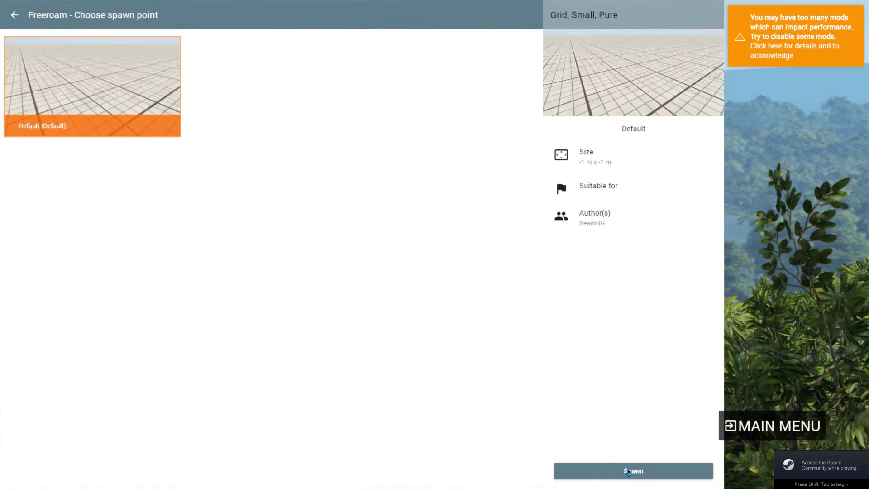
click(628, 472)
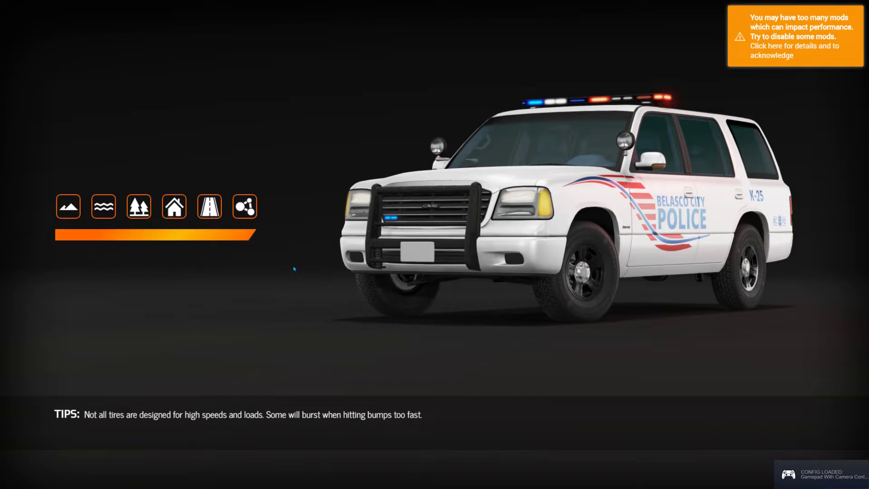
- Switch from BeamNG.drive back to the smoke2 image in GIMP
key(alt+Tab)
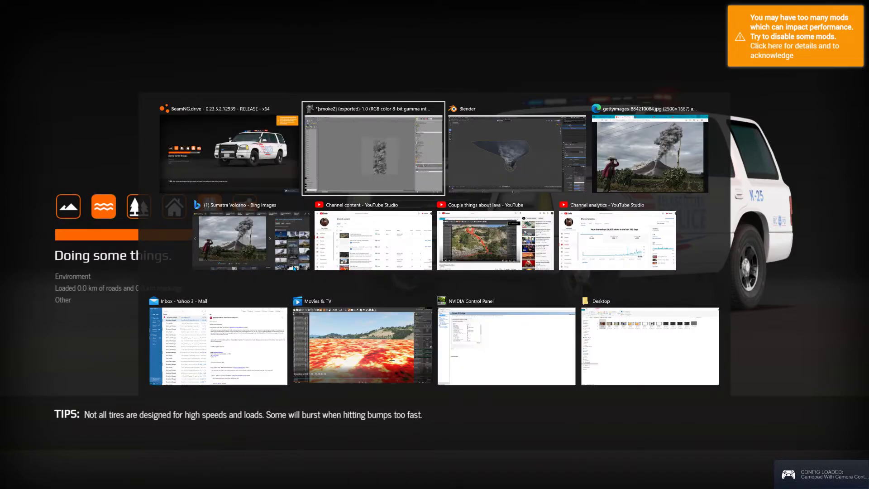
key(alt+Tab)
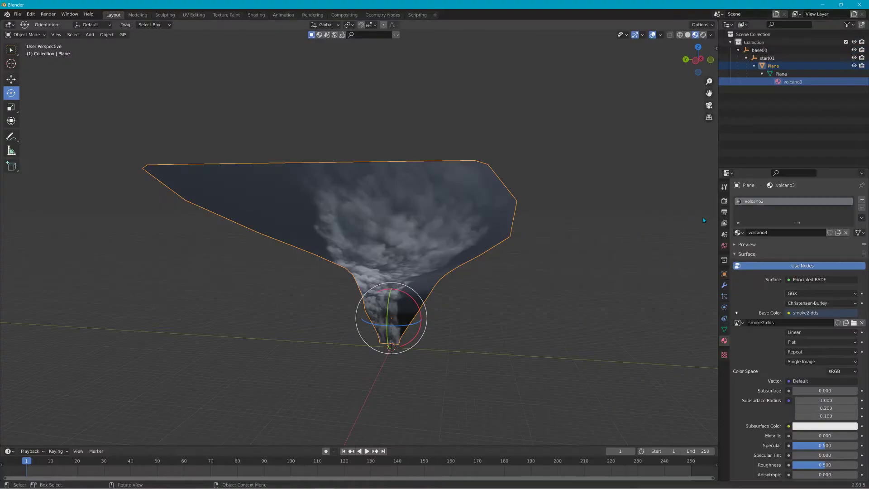
key(alt+Tab)
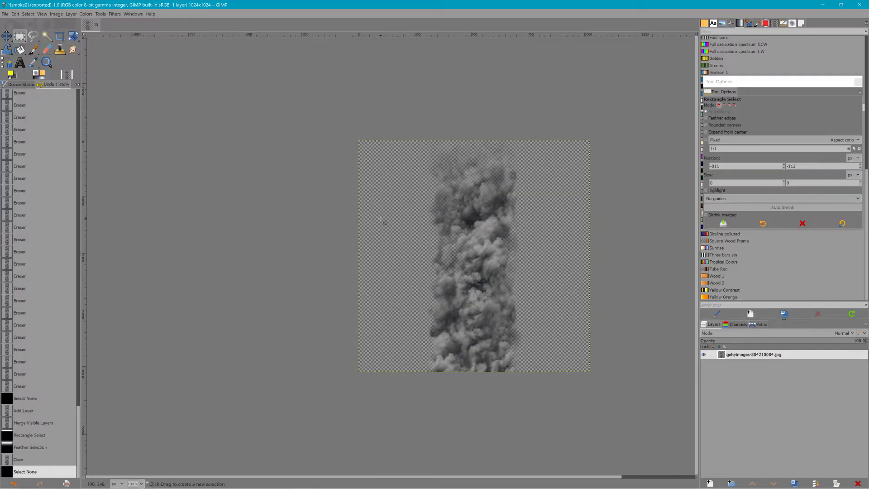
- Switch to BeamNG.drive and create a new material named volcano3 in the world editor
key(alt+Tab)
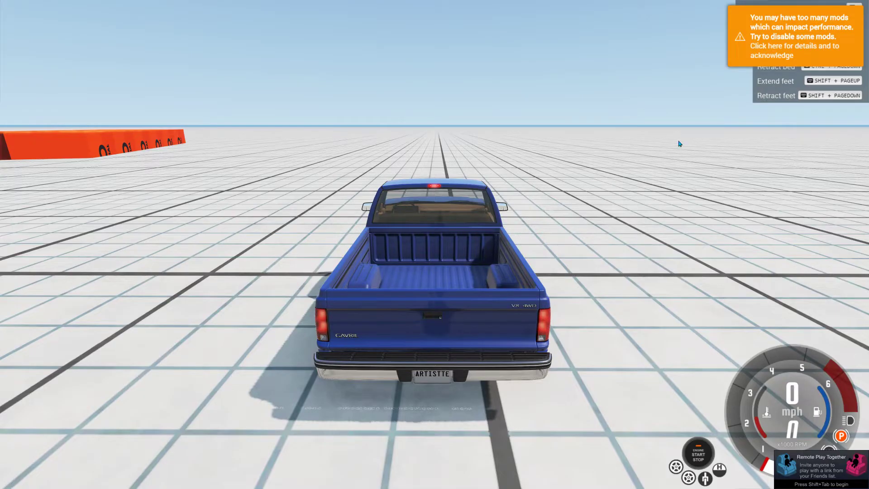
key(F11)
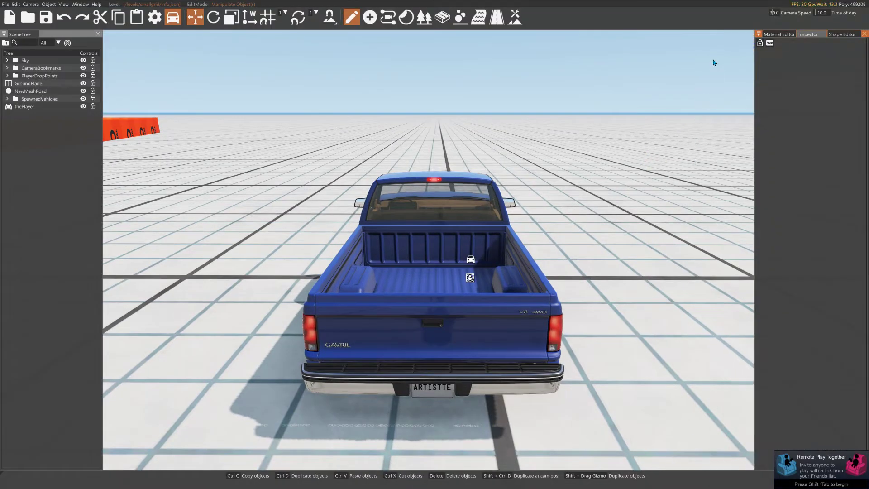
click(777, 34)
click(764, 47)
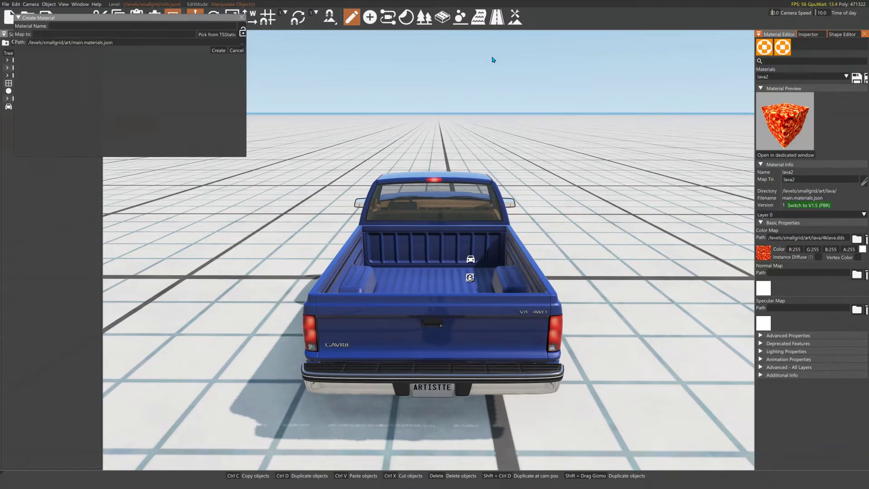
click(107, 27)
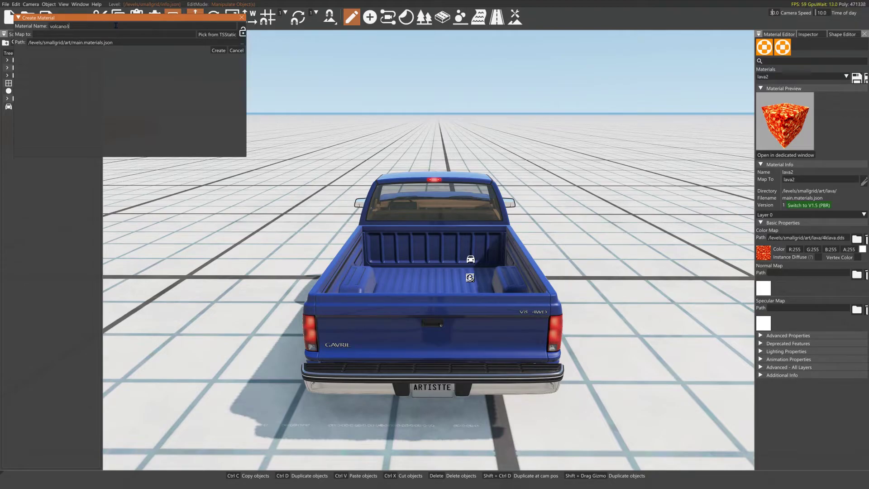
click(218, 50)
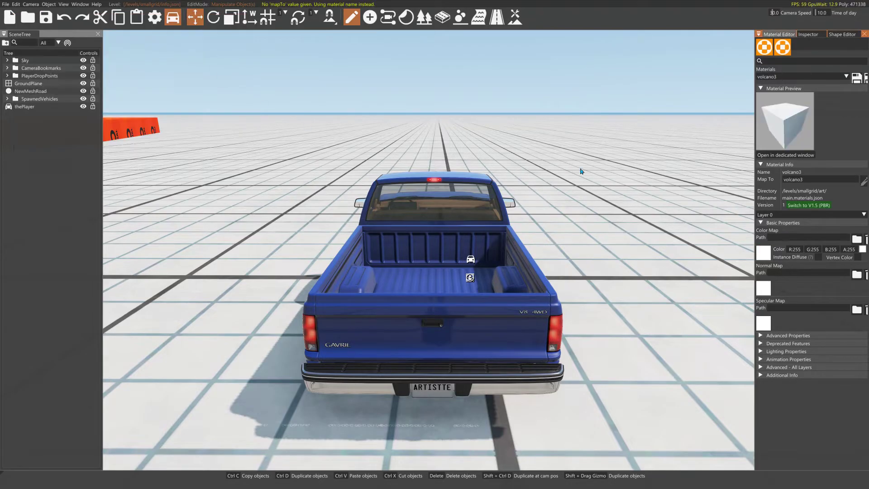
- Assign smoke2.dds from the smallgrid art folder as volcano3's color map and save the material
click(767, 258)
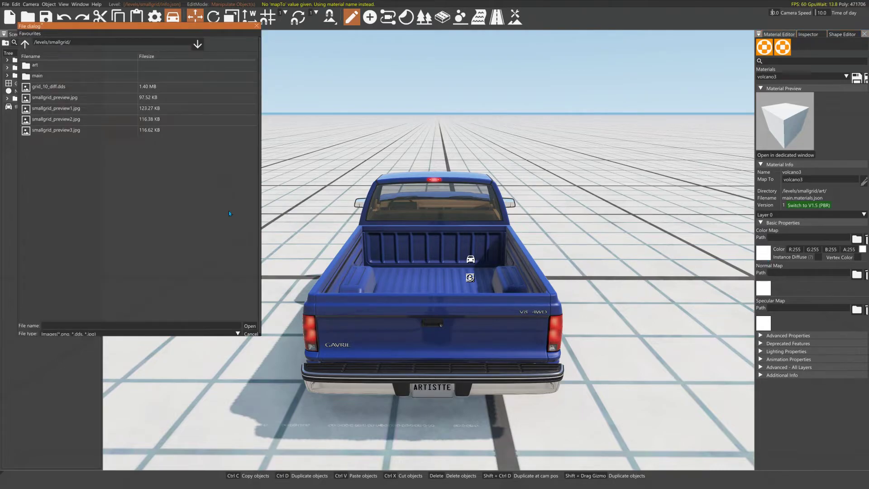
double_click(35, 65)
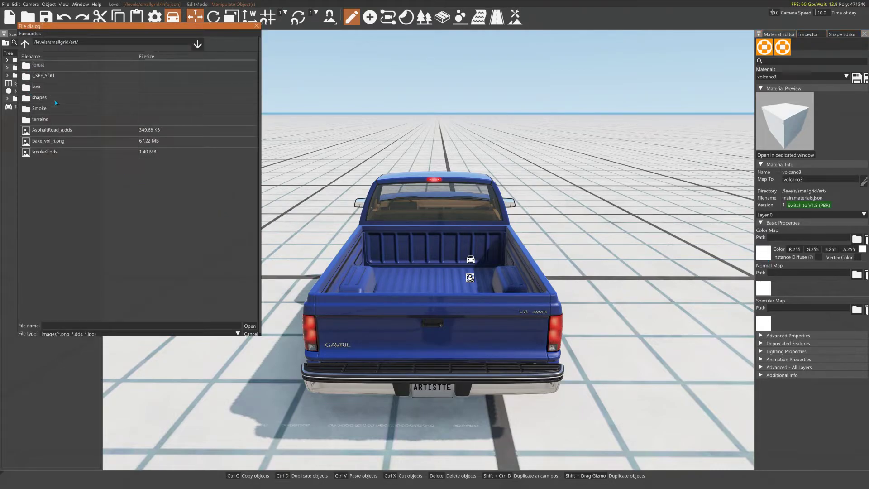
click(43, 154)
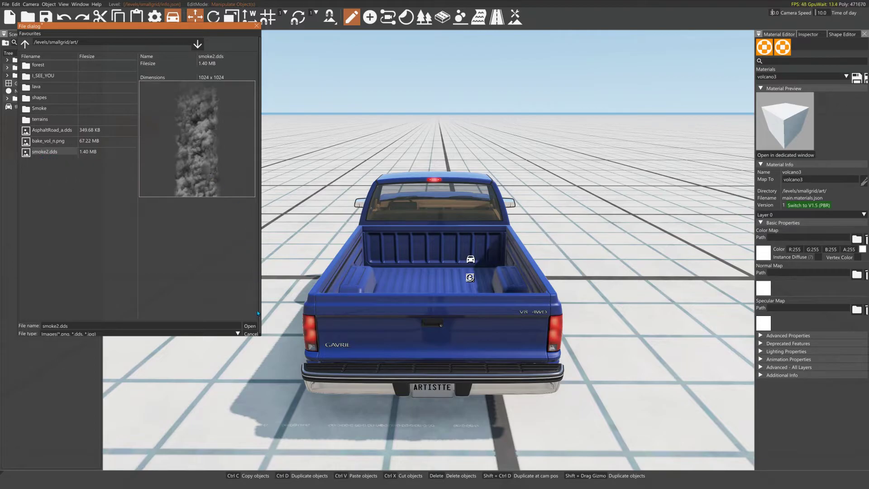
click(250, 326)
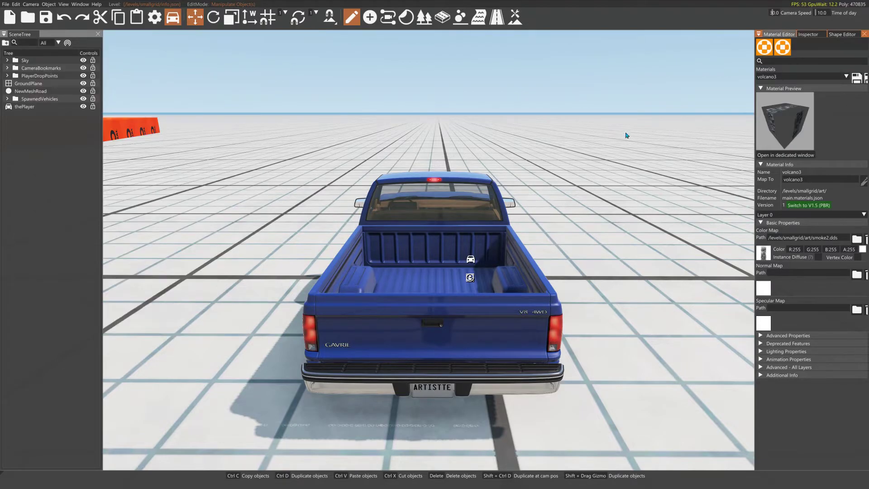
click(860, 77)
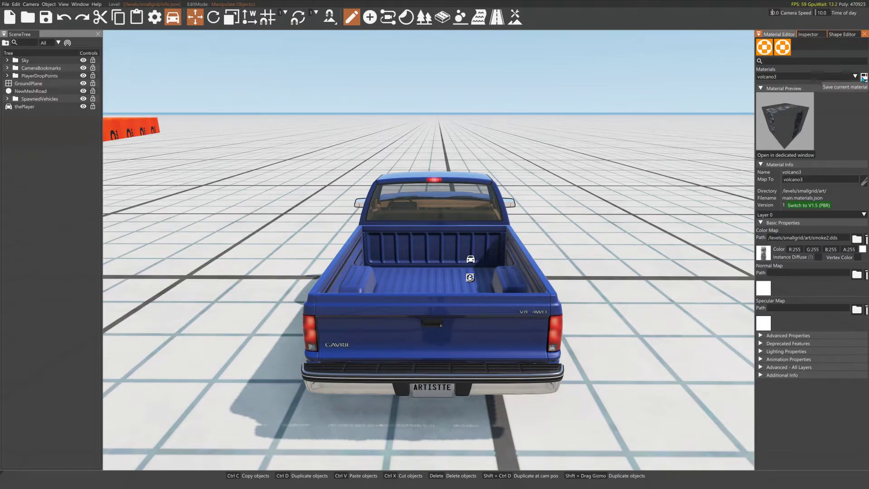
- Check the console log for entries about saving the materials
key(grave)
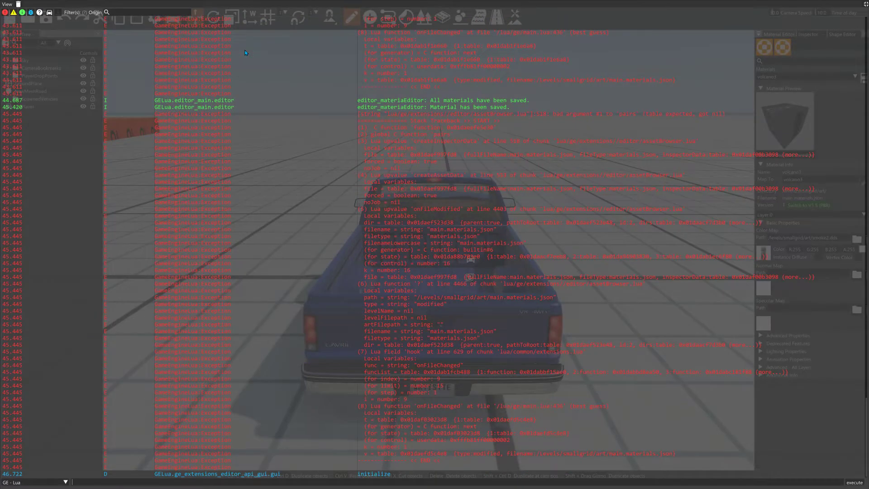
scroll(384, 153, up, 12)
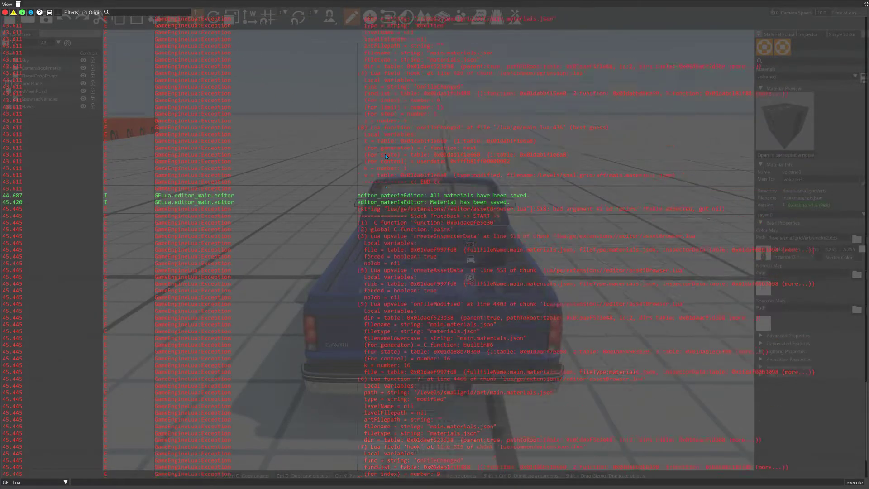
scroll(384, 154, up, 6)
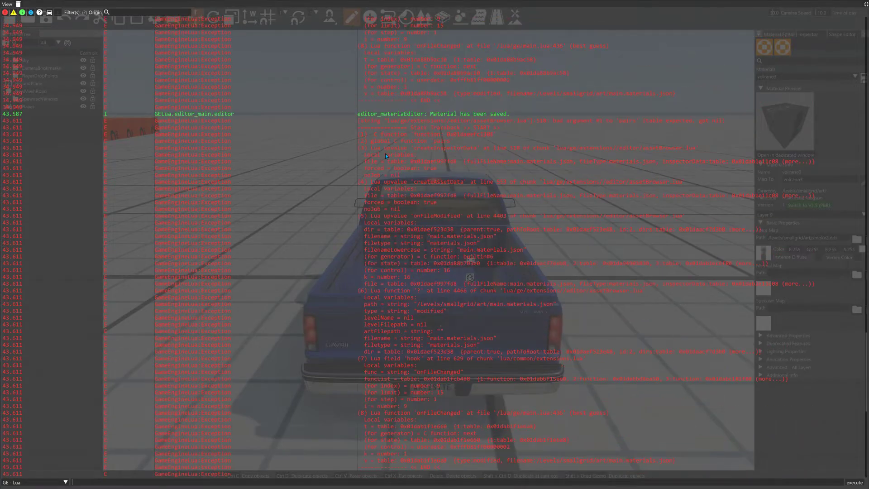
scroll(385, 157, up, 4)
key(grave)
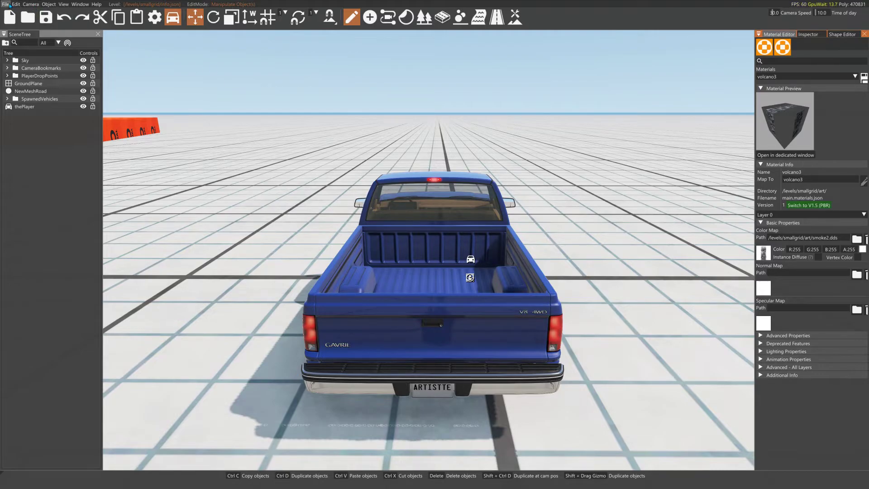
- Find volcano3smoke.dae among all models in the Asset Browser and place it on the grid beside the truck
click(49, 4)
mouse_move(74, 6)
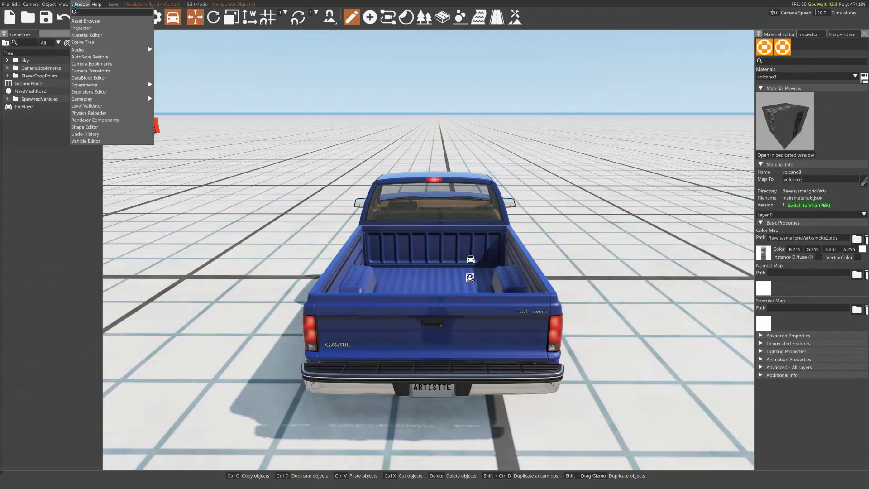
click(89, 22)
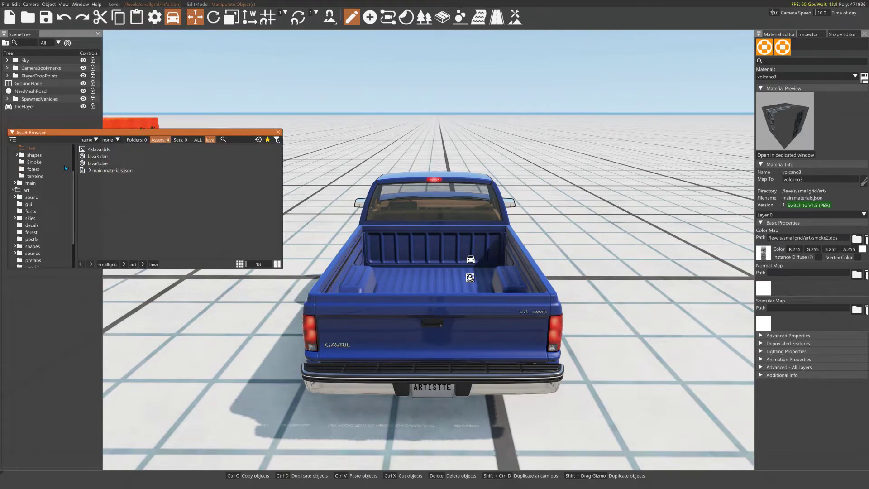
scroll(66, 168, up, 3)
click(40, 159)
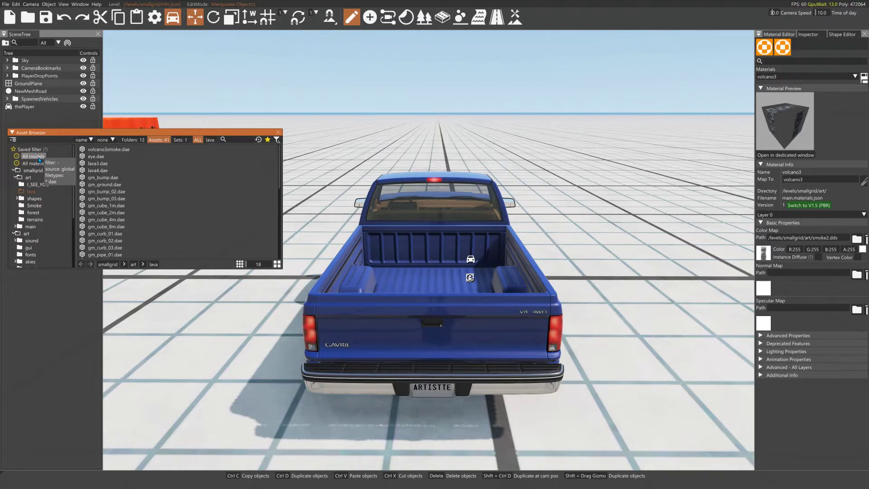
drag(109, 150, 561, 239)
- Rotate the volcano3smoke model so the broad side of the plume turns towards the camera behind the truck
right_click(561, 239)
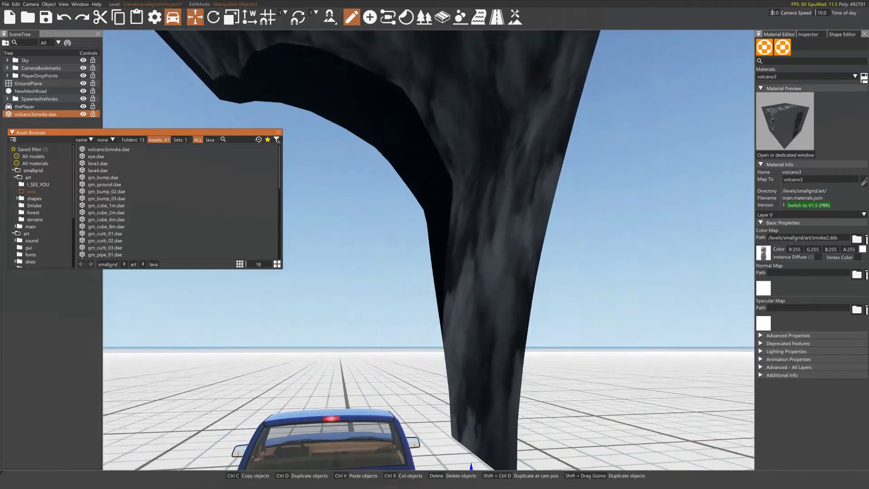
key(s)
key(2)
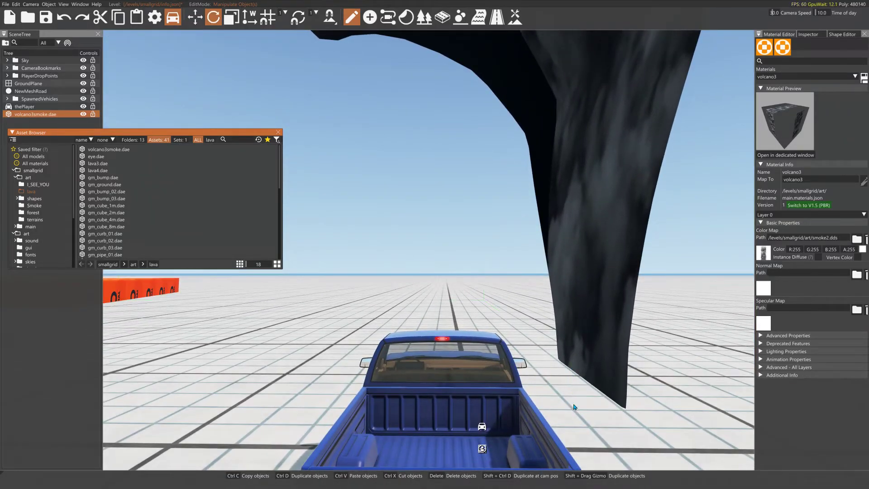
drag(580, 414, 709, 392)
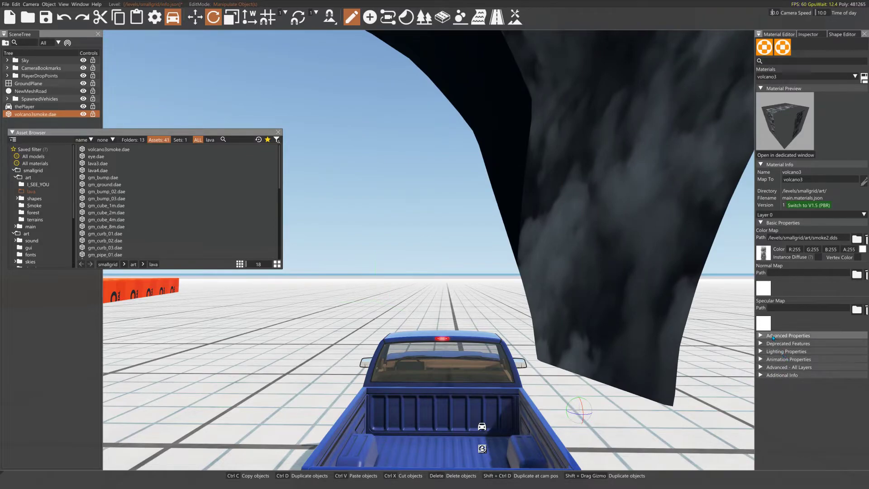
key(s)
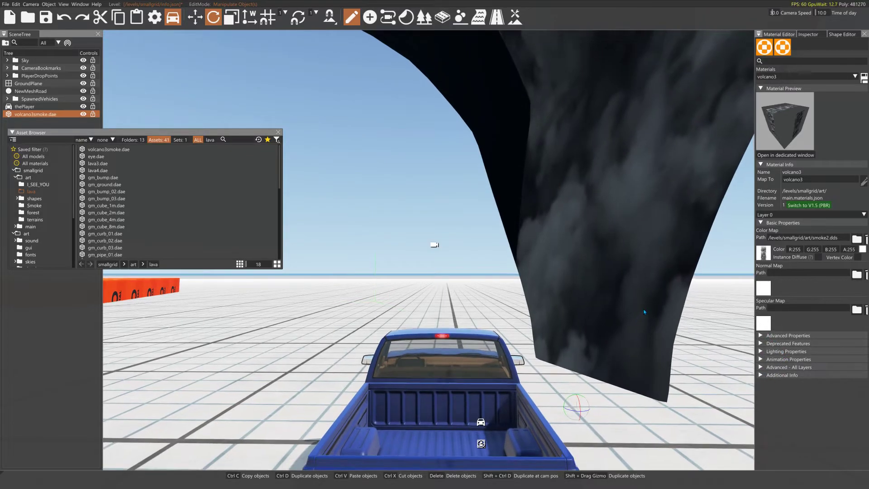
key(s)
right_click(646, 310)
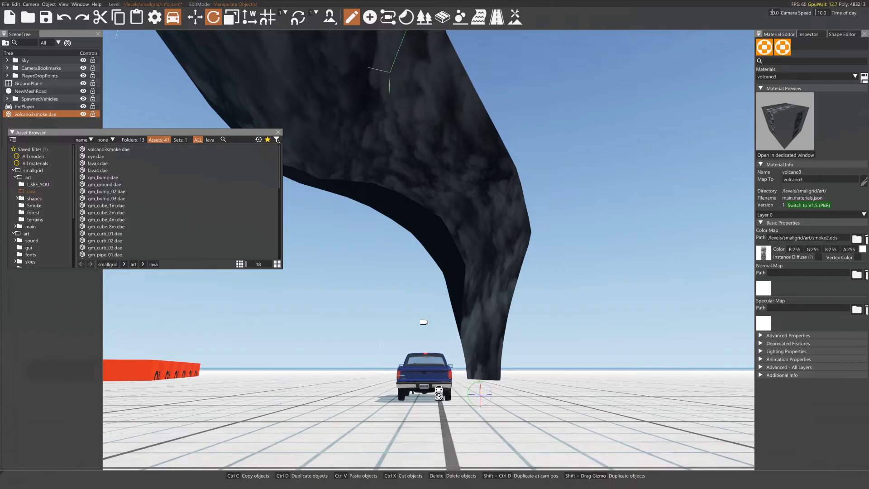
- Make the volcano3 material double sided and set its alpha blend mode to LerpAlpha
click(761, 359)
click(761, 359)
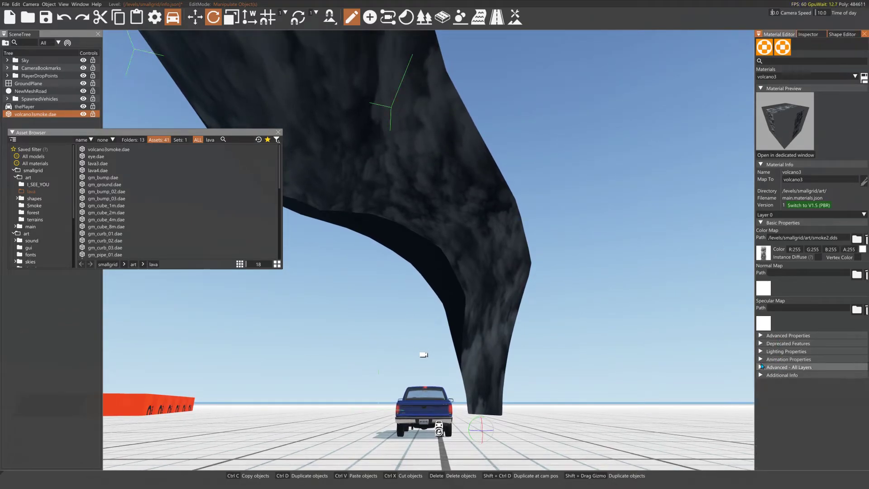
click(761, 366)
click(790, 400)
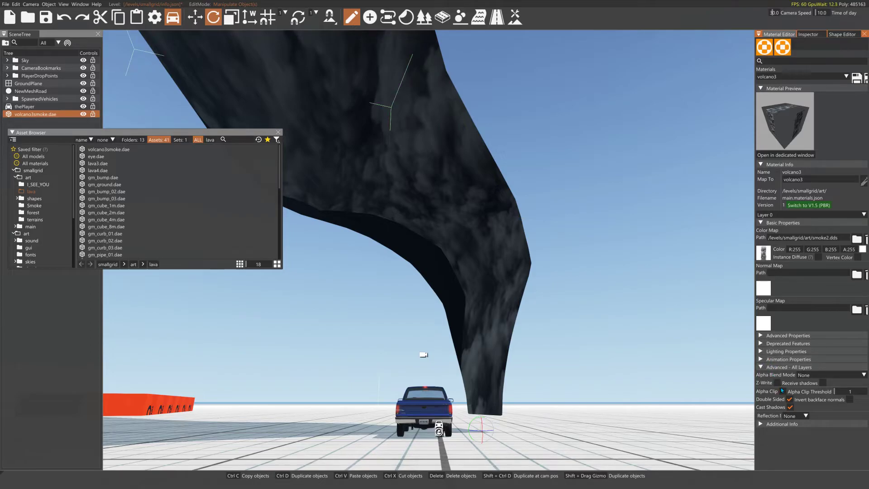
click(824, 376)
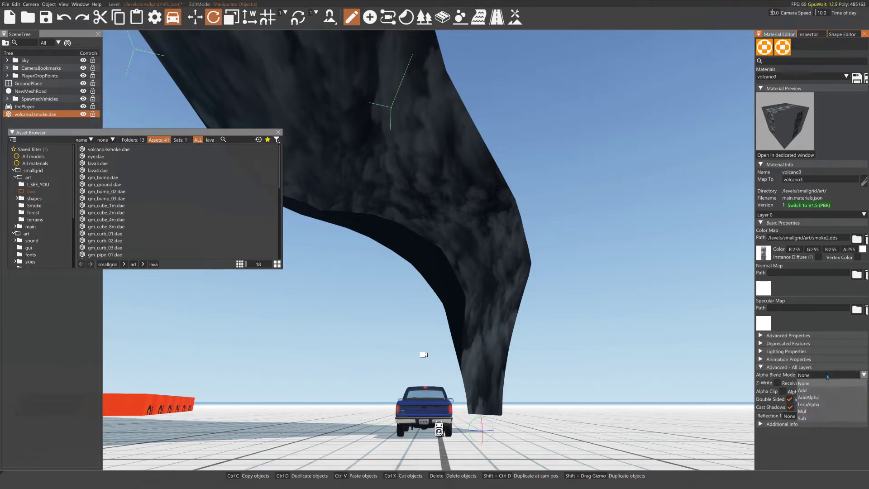
click(808, 404)
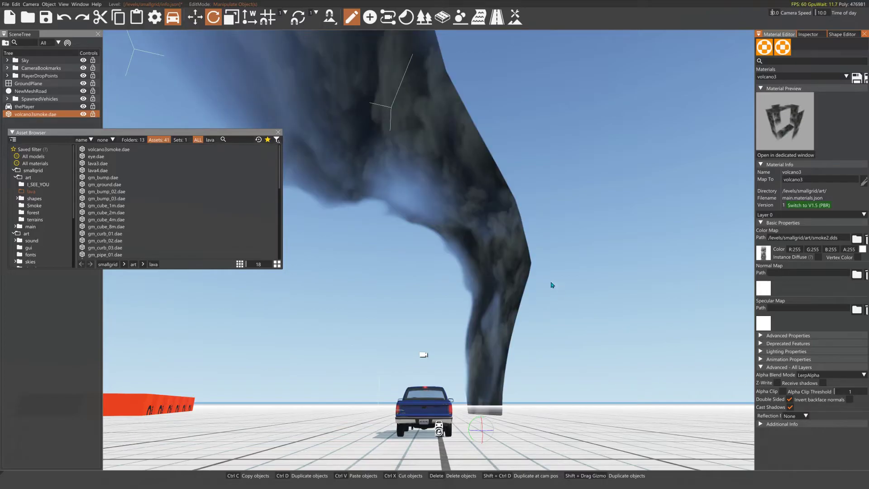
- Examine the transparent smoke plume from its base up to its wide upper part
mouse_move(542, 175)
mouse_down()
mouse_move(511, 113)
mouse_move(489, 100)
mouse_move(542, 176)
mouse_up()
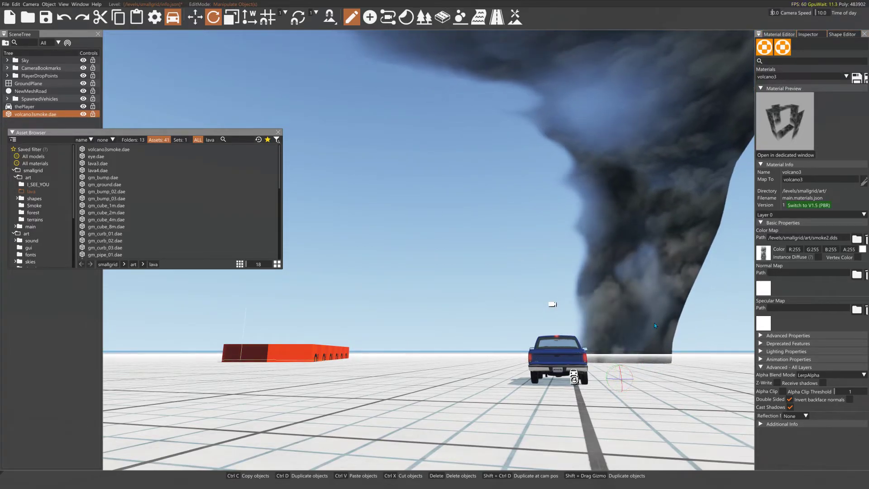
drag(675, 248, 628, 196)
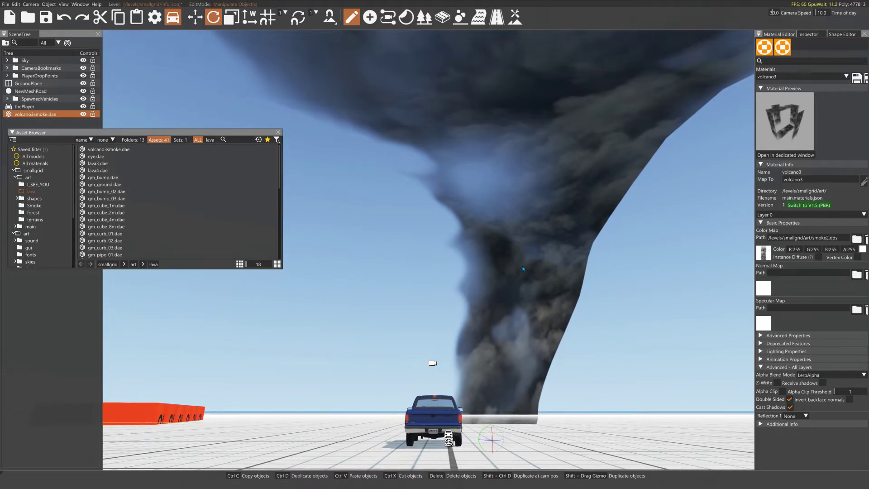
drag(398, 290, 373, 230)
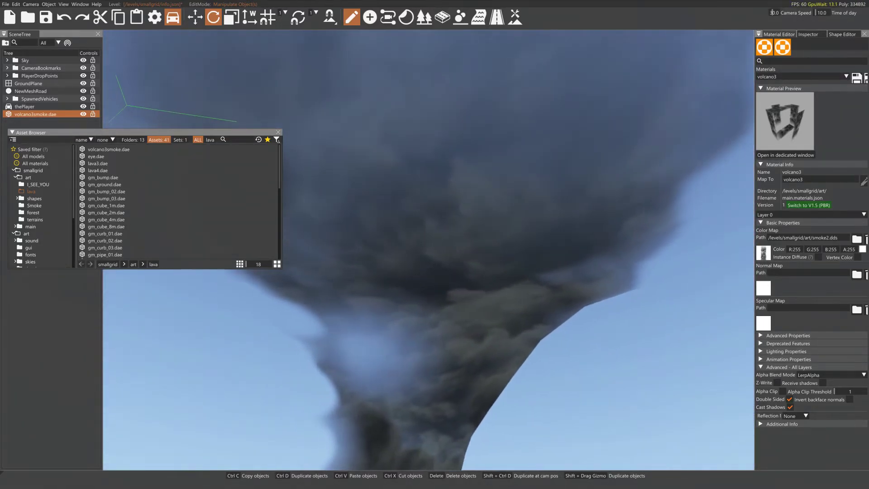
key(s)
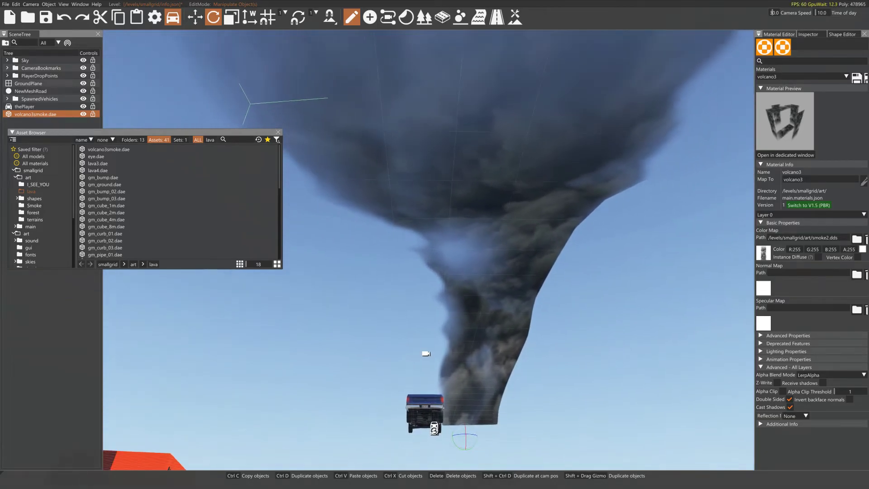
key(w)
drag(529, 338, 484, 384)
key(w)
- Move the volcano3smoke plume along the ground, far out in front of the truck
key(s)
key(s)
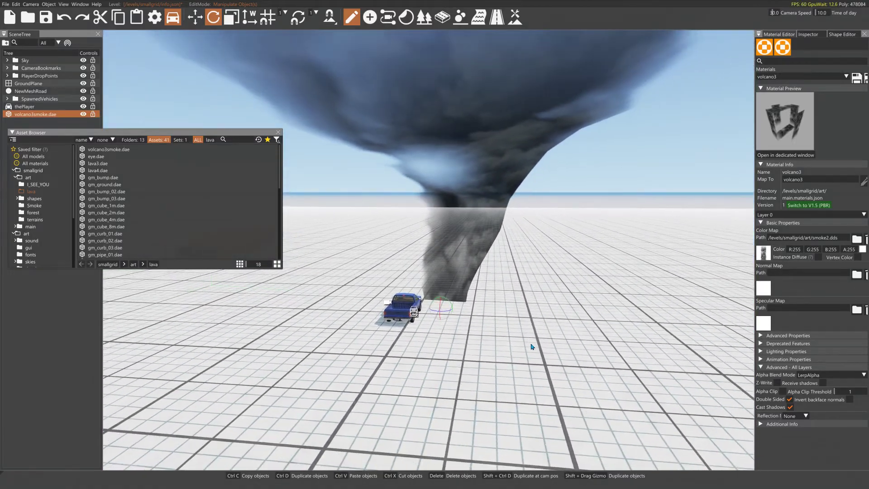
key(1)
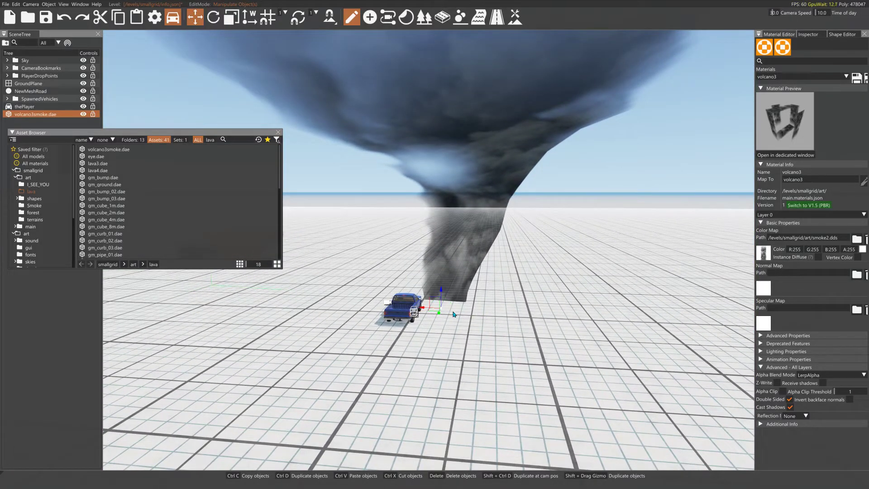
drag(439, 317, 468, 128)
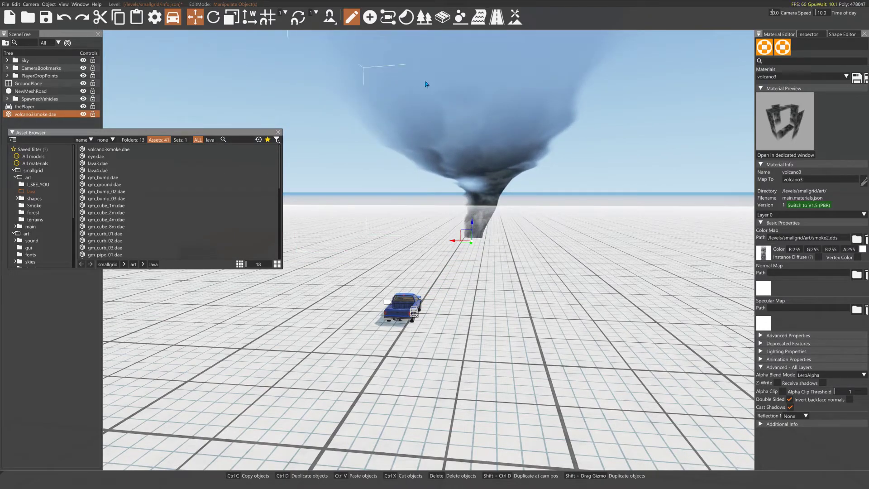
- Enable scroll animation on the volcano3 material with U at 0.120 and a scroll speed of 2.419
click(787, 359)
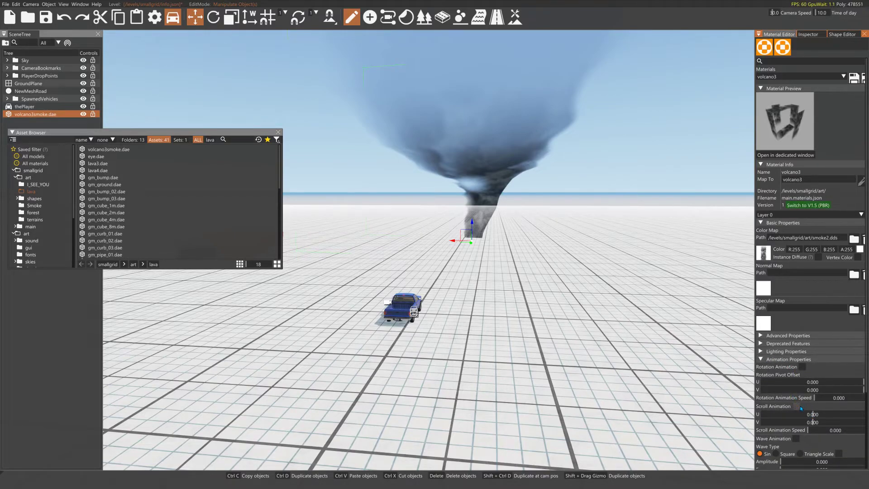
mouse_move(813, 414)
mouse_down()
mouse_move(821, 414)
mouse_move(816, 430)
mouse_up()
click(797, 407)
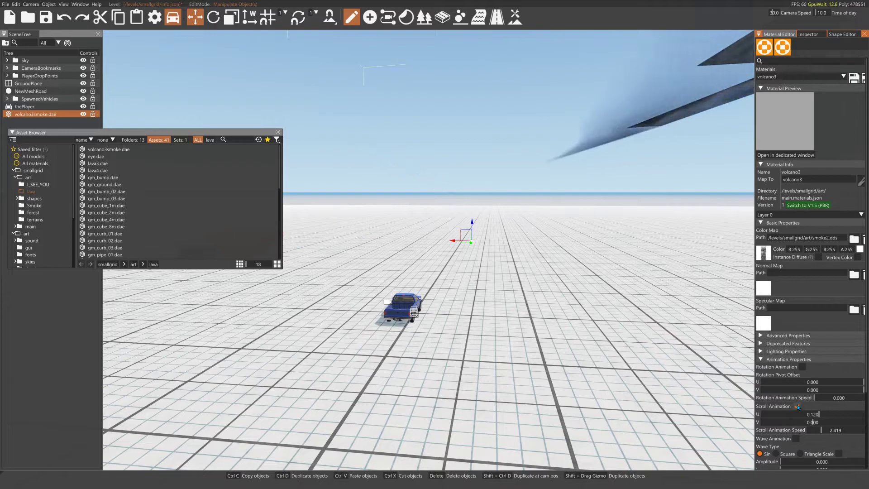
- Change the scroll animation direction to vertical by setting U to 0.000 and V to 0.126
click(815, 414)
drag(815, 416, 820, 421)
drag(589, 280, 586, 197)
drag(704, 359, 715, 359)
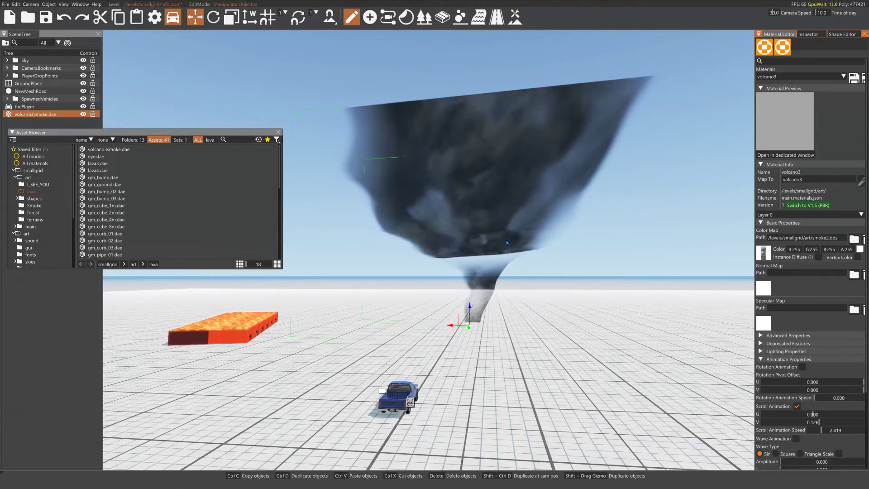
- Switch to GIMP, where the smoke2 image is open
key(alt+Tab)
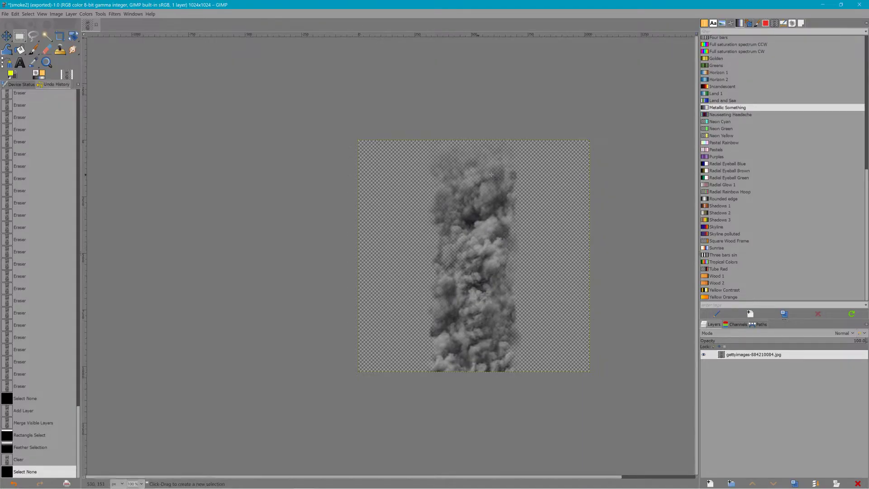
- Try erasing the smoke's bottom edge with the Smoke brush, first at full force and again with the force set to 44
click(20, 35)
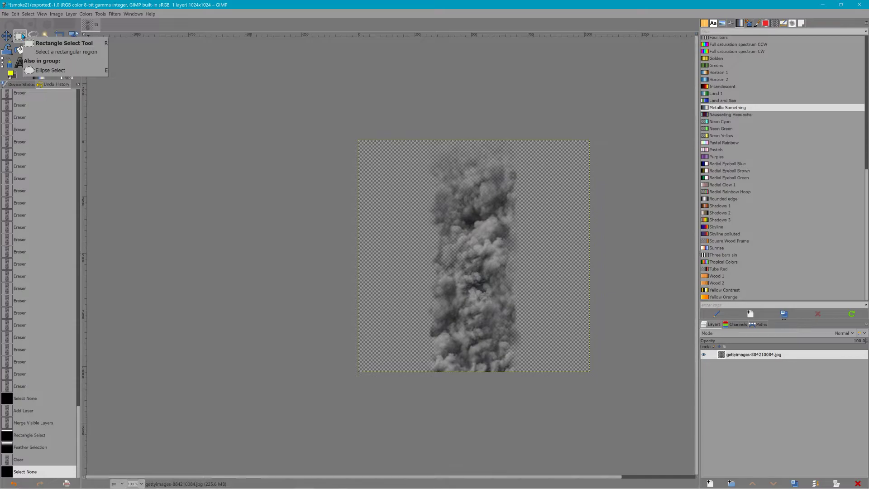
click(49, 53)
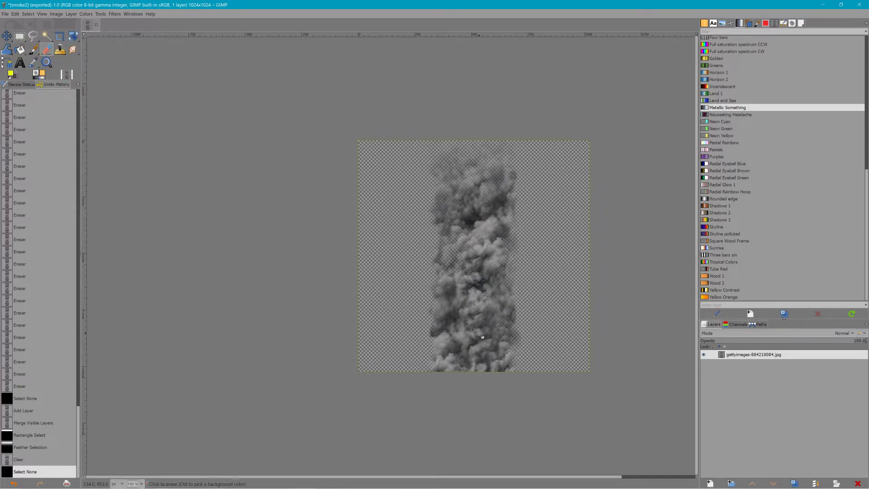
drag(467, 385, 529, 362)
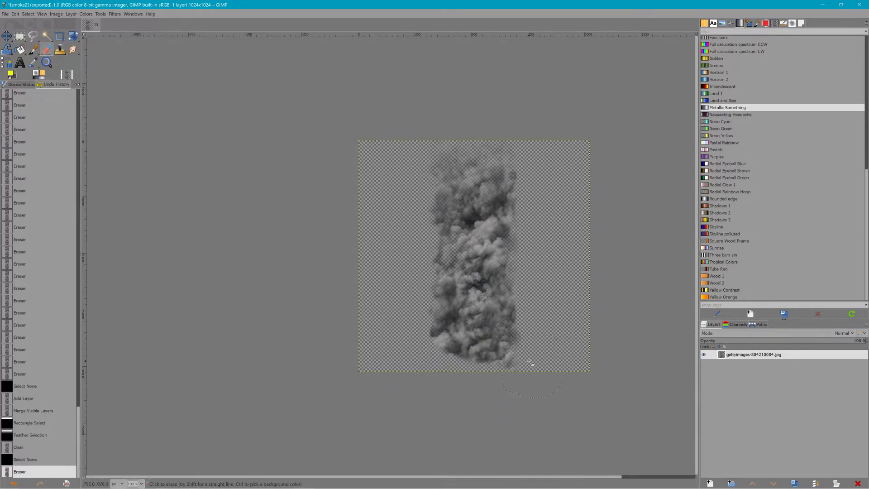
key(ctrl+z)
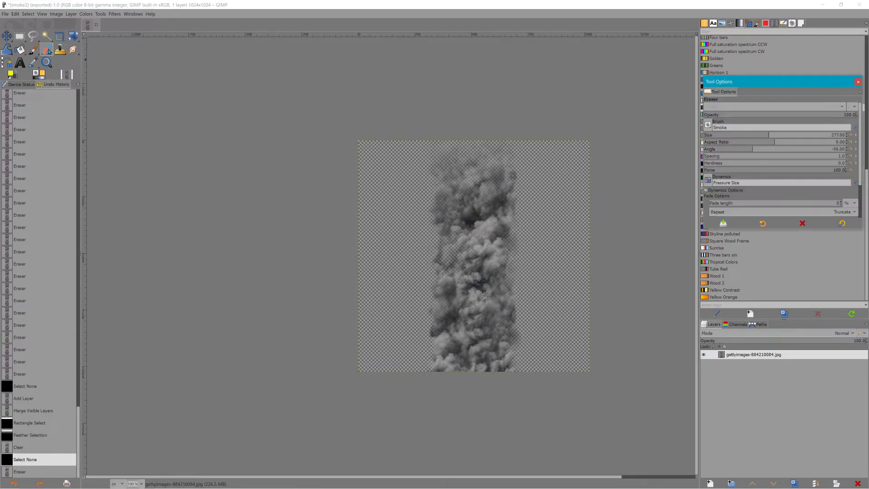
double_click(46, 49)
click(769, 170)
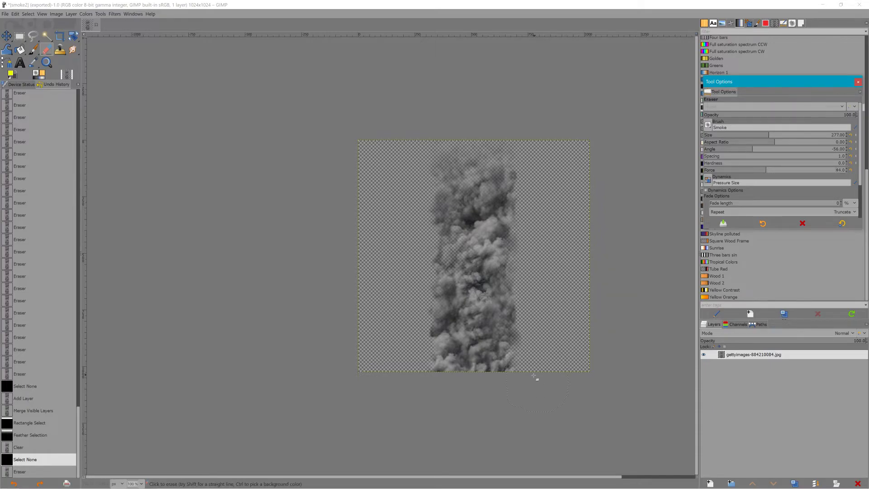
drag(536, 378, 461, 379)
key(ctrl+z)
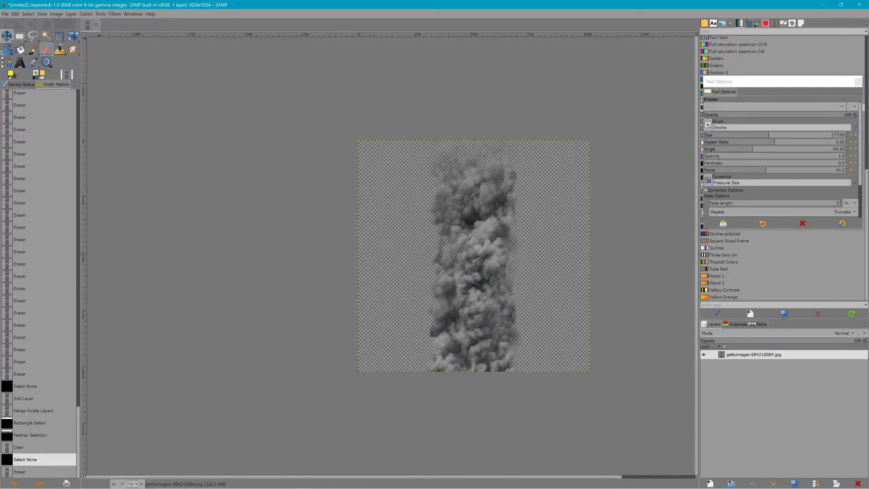
- Clear a strip about 926 × 205 px across the smoke's bottom edge, using a rectangular selection feathered by 300 px, and deselect
key(r)
drag(579, 399, 370, 352)
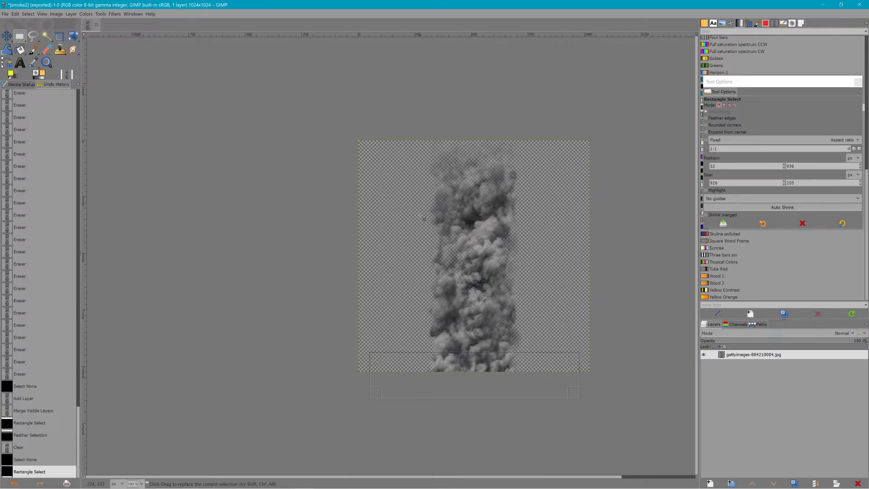
click(58, 15)
mouse_move(45, 15)
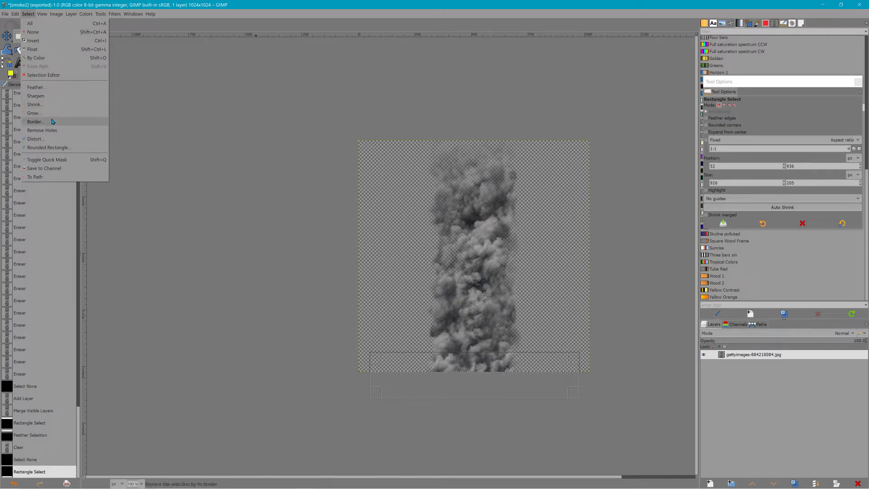
click(53, 87)
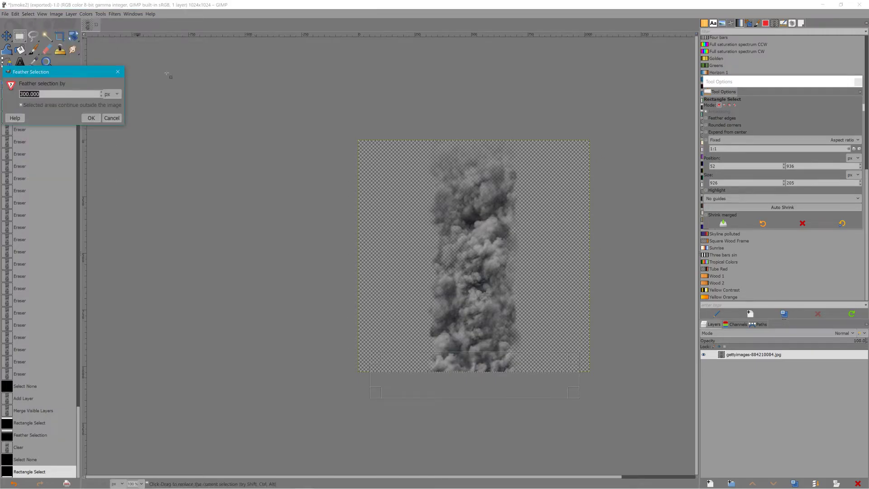
click(92, 118)
key(Delete)
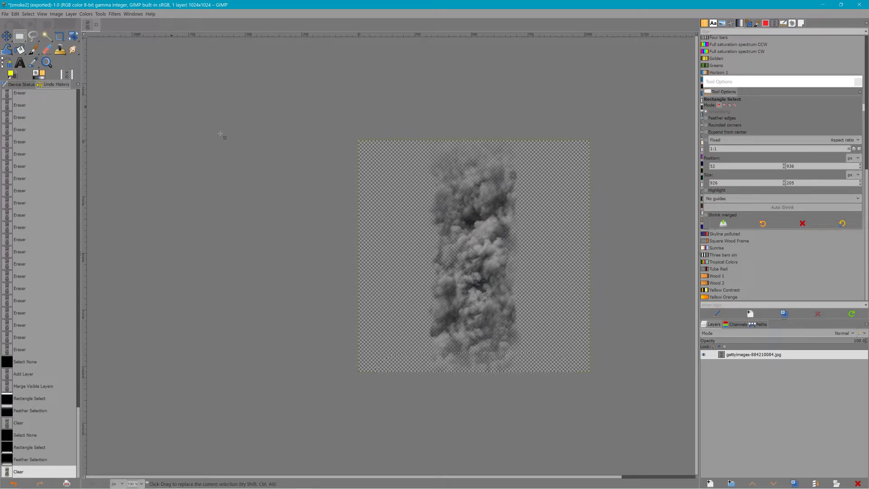
click(268, 171)
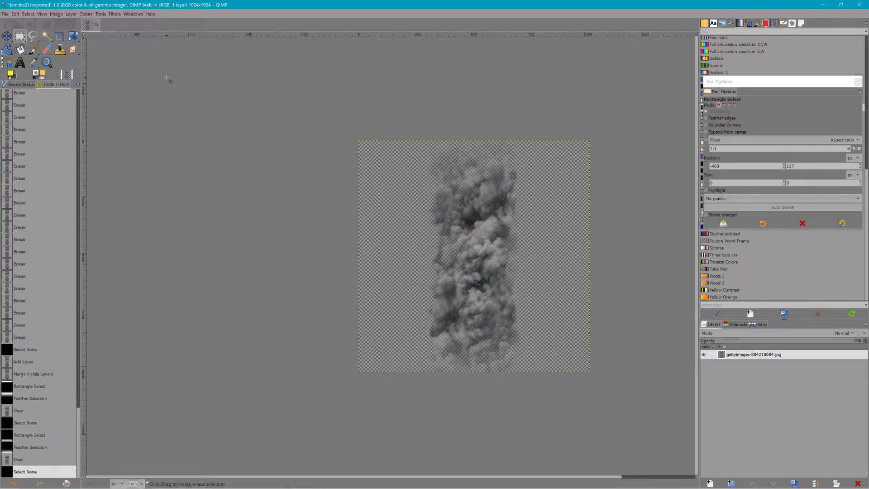
- Export the edited smoke image as smoke2.dds to the Desktop folder
click(5, 15)
key(alt+Tab)
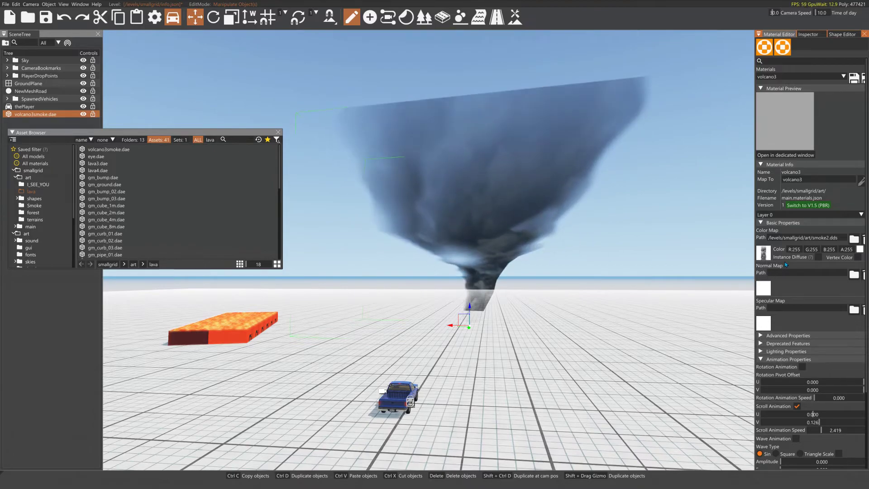
key(alt+Tab)
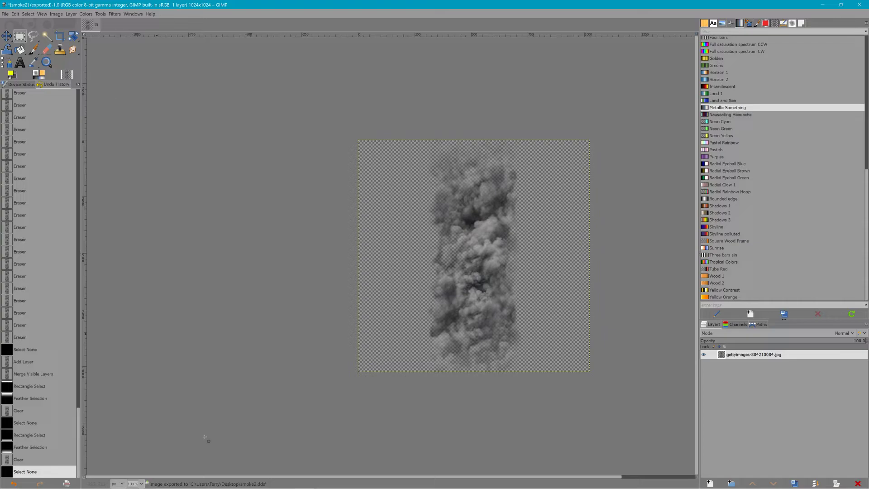
mouse_move(222, 488)
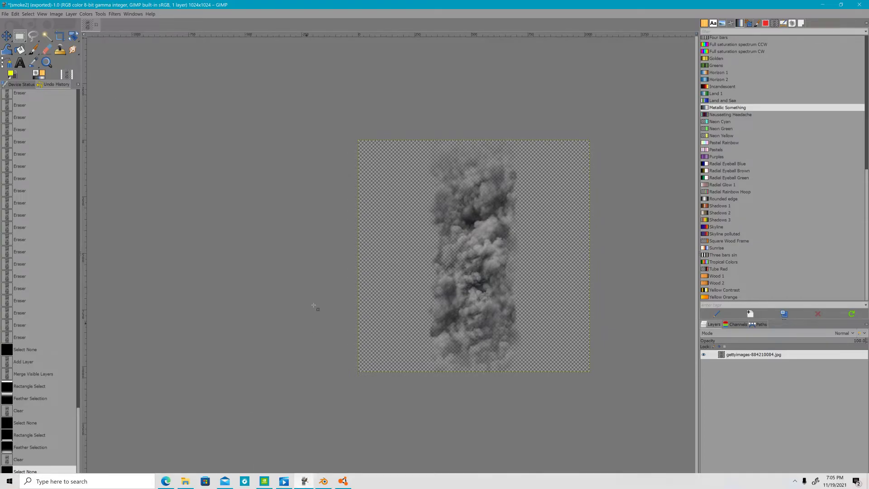
- Switch to BeamNG.drive and reassign smoke2.dds from /levels/smallgrid/art/ as the volcano3 material's color map
key(alt+Tab)
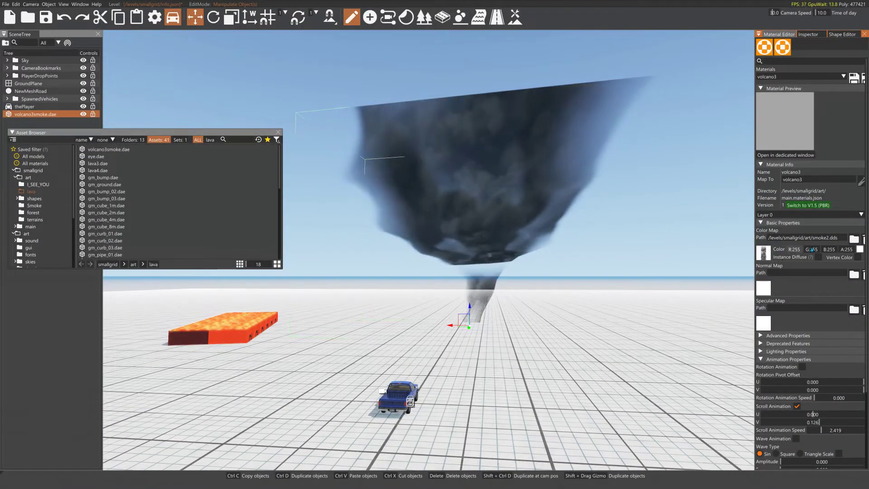
click(853, 238)
click(56, 152)
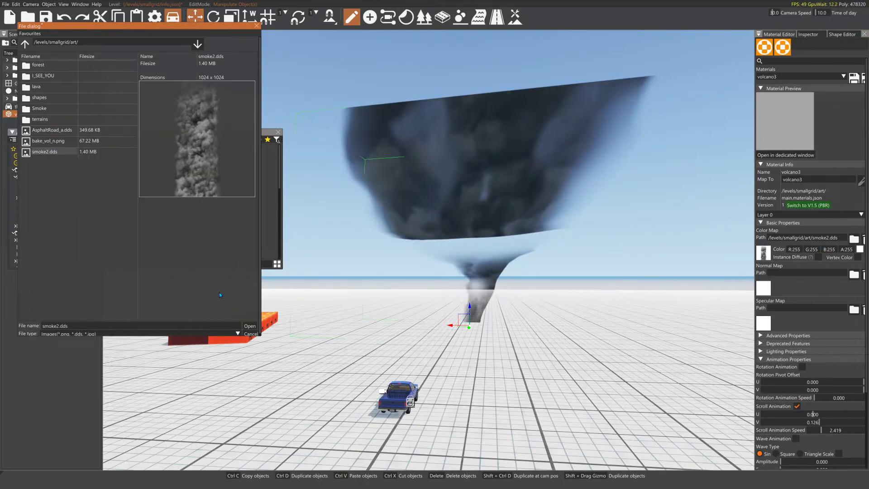
click(250, 326)
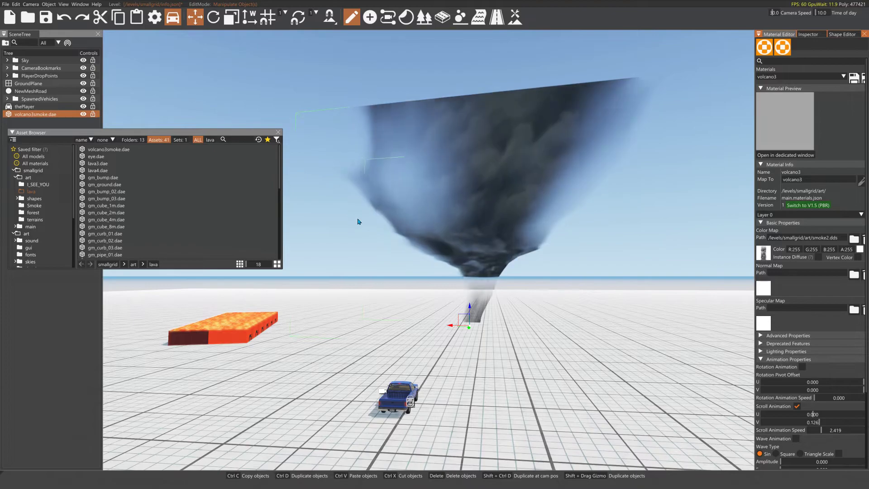
- Switch to GIMP and export the image over smoke2.dds in the smallgrid level's art folder, with BC3 / DXT5 compression and generated mipmaps
key(alt+Tab)
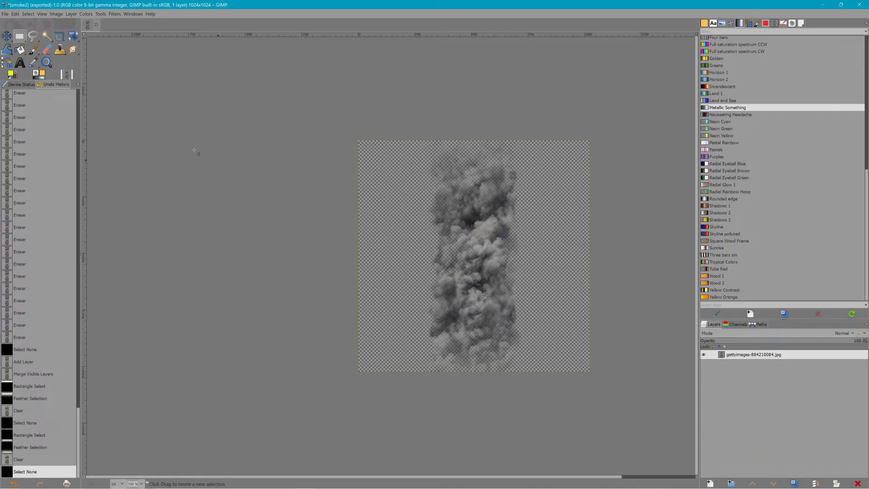
click(5, 14)
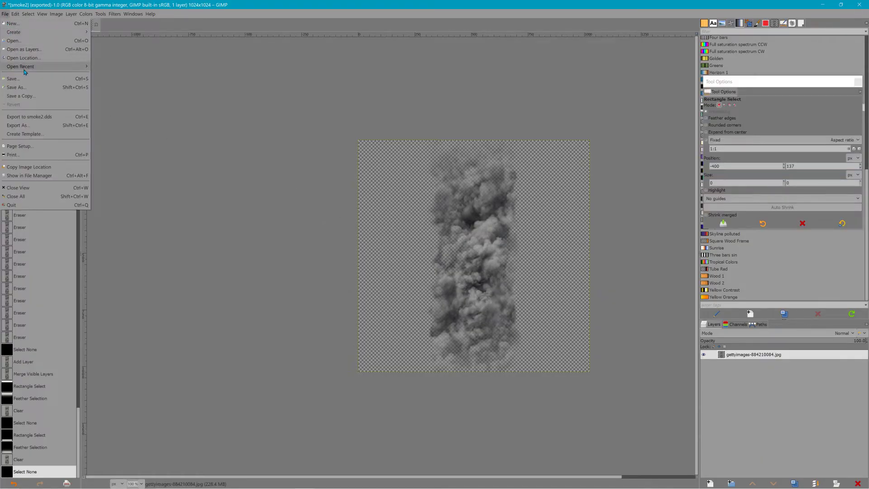
click(31, 125)
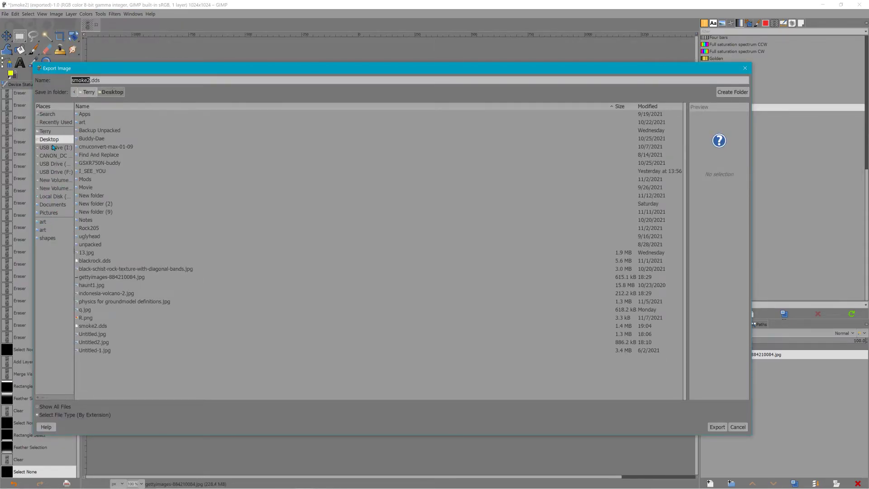
click(44, 229)
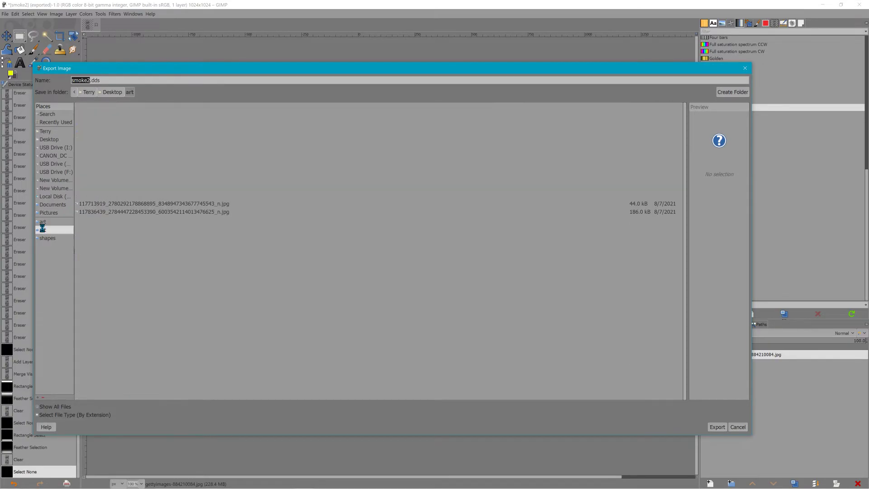
click(201, 93)
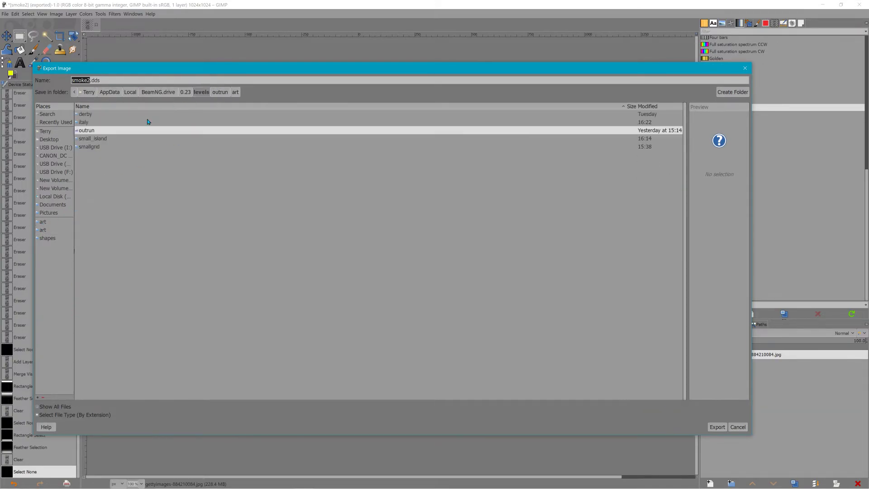
double_click(90, 147)
click(86, 123)
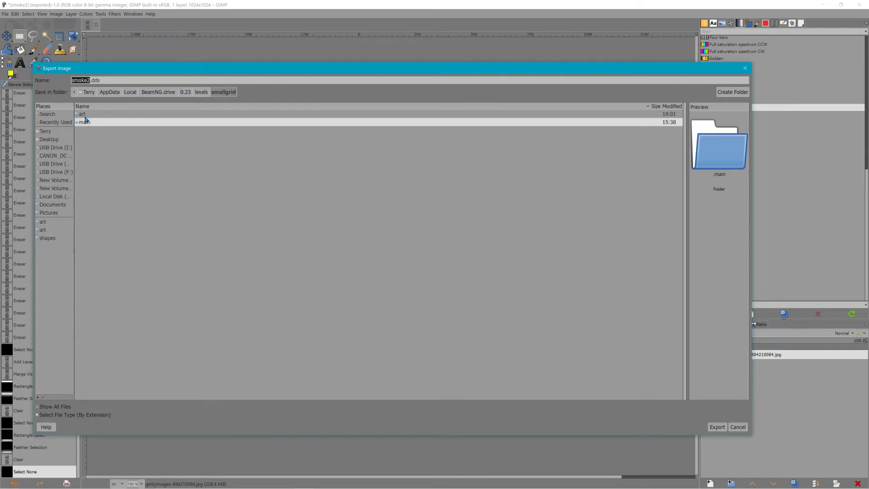
double_click(86, 115)
click(98, 155)
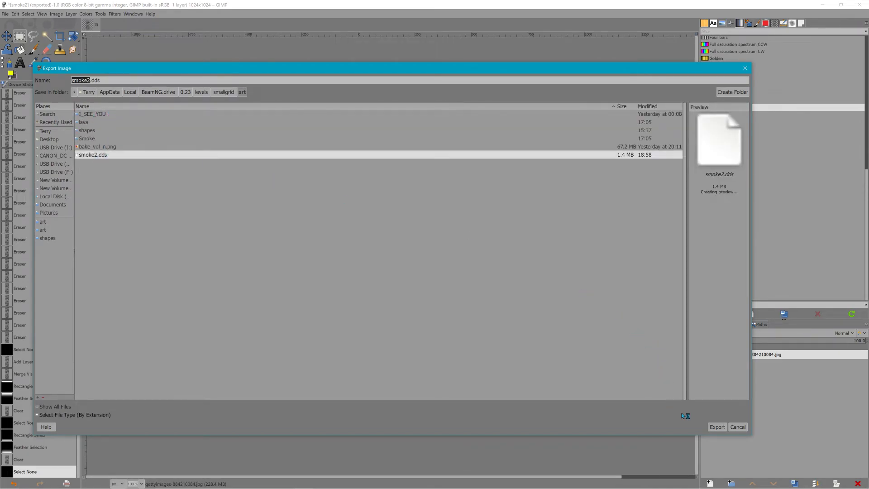
click(717, 427)
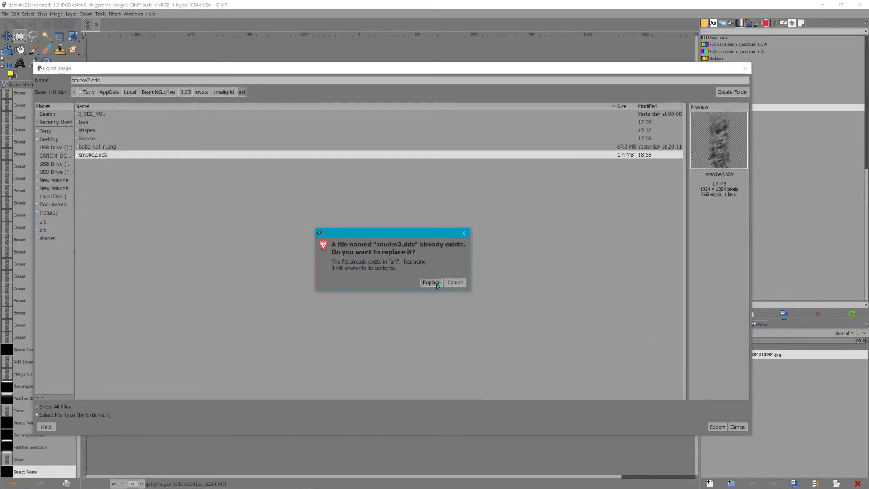
click(431, 282)
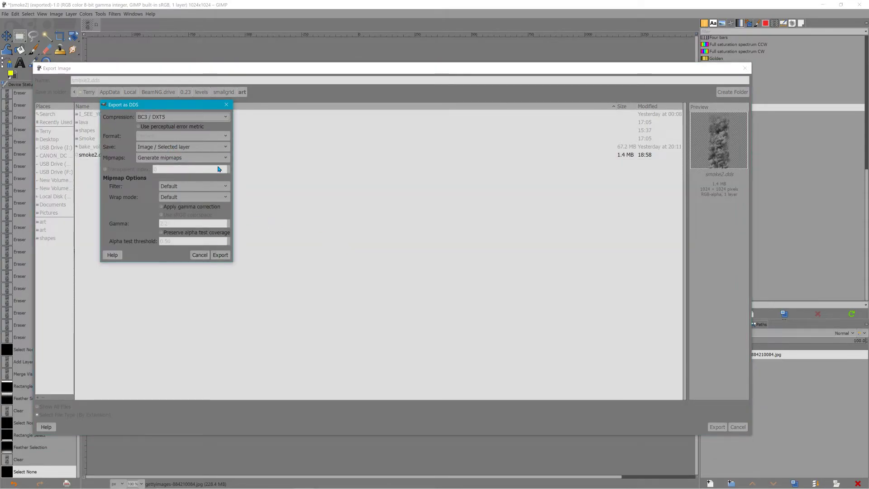
click(226, 255)
- Switch to BeamNG.drive and set the volcano3 material's scroll animation speed to 0.323
key(alt+Tab)
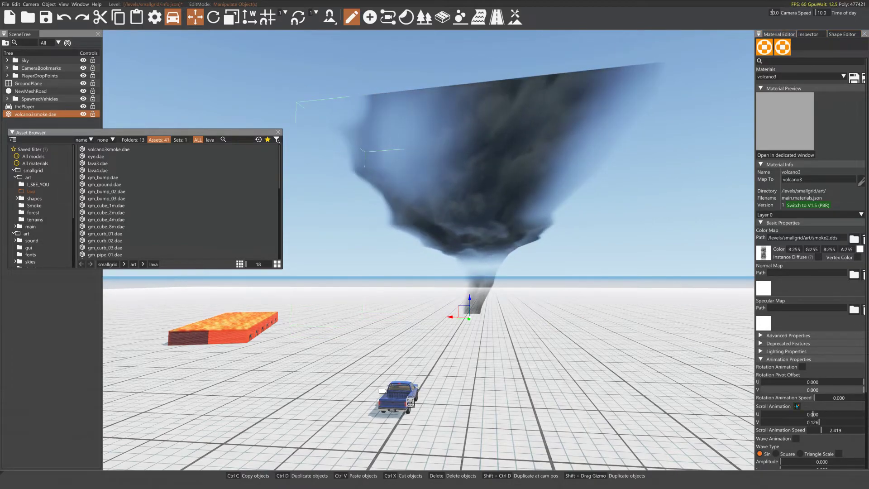
drag(819, 430, 810, 433)
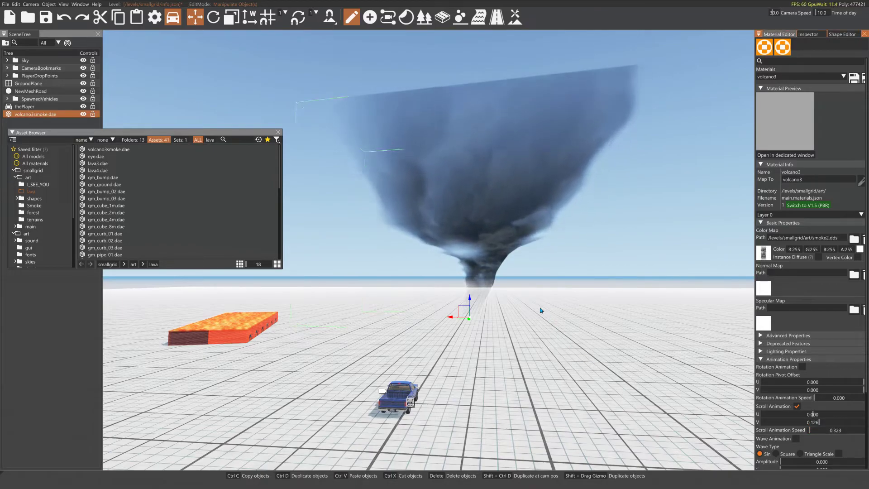
- Scale the volcano3smoke plume up uniformly so that it towers far above the truck
key(2)
key(3)
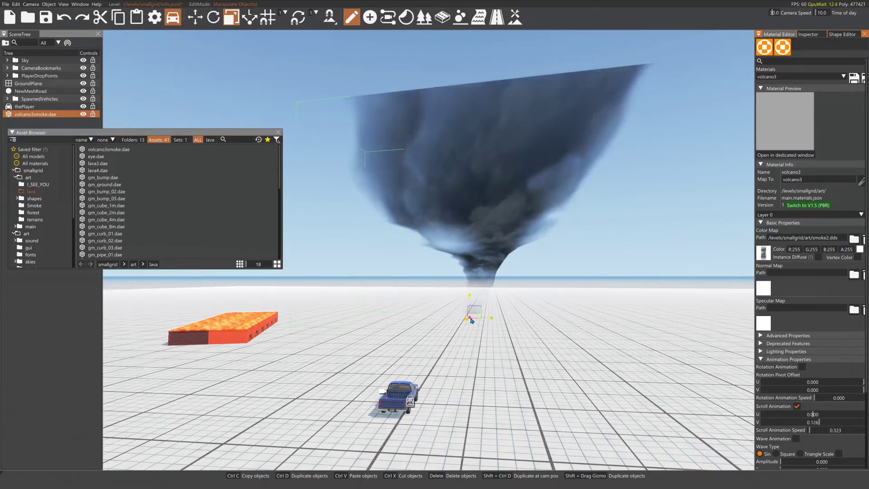
mouse_move(470, 320)
mouse_down()
mouse_move(471, 289)
mouse_move(471, 307)
mouse_up()
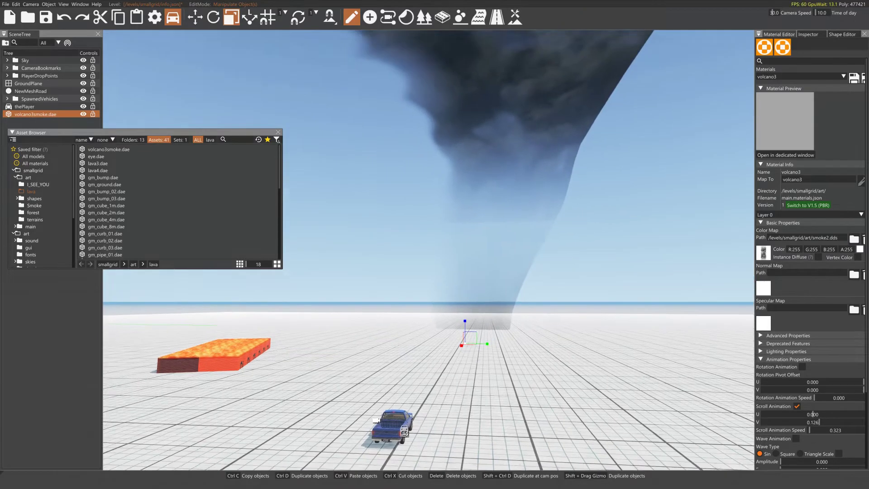
- Move the enlarged plume along the ground to just past the far end of the lava block and view it from the side
key(1)
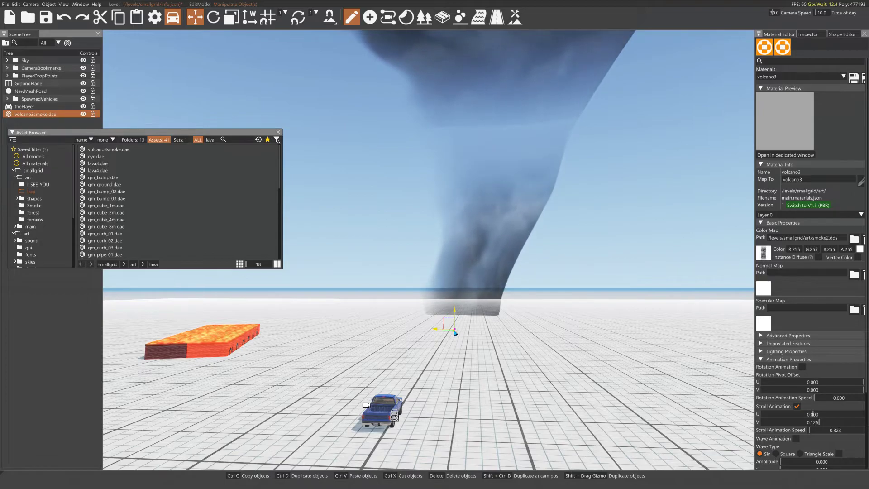
drag(455, 333, 422, 337)
key(w)
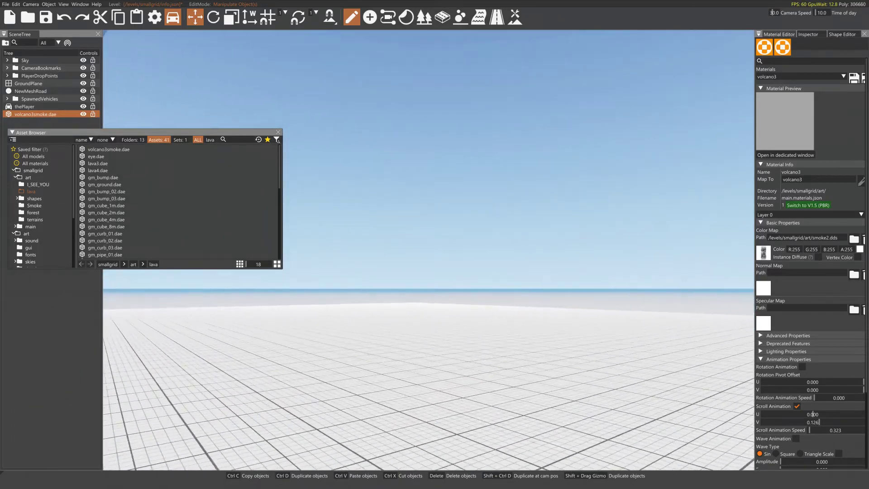
key(s)
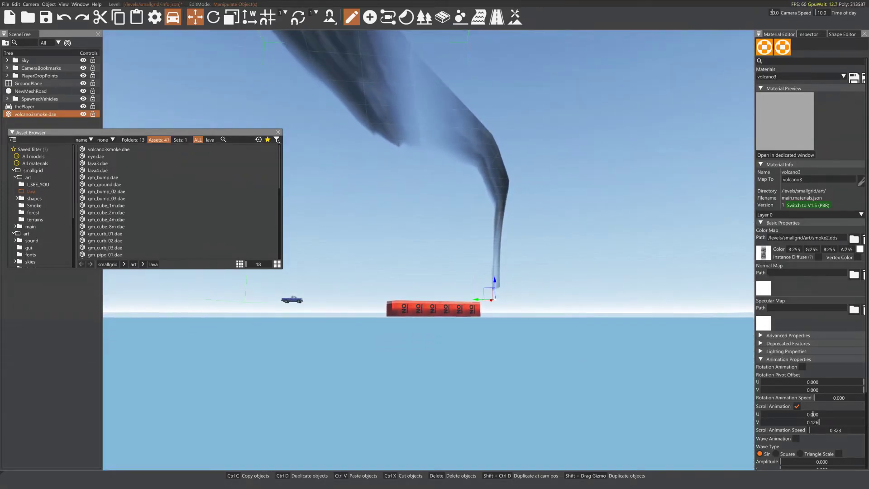
key(w)
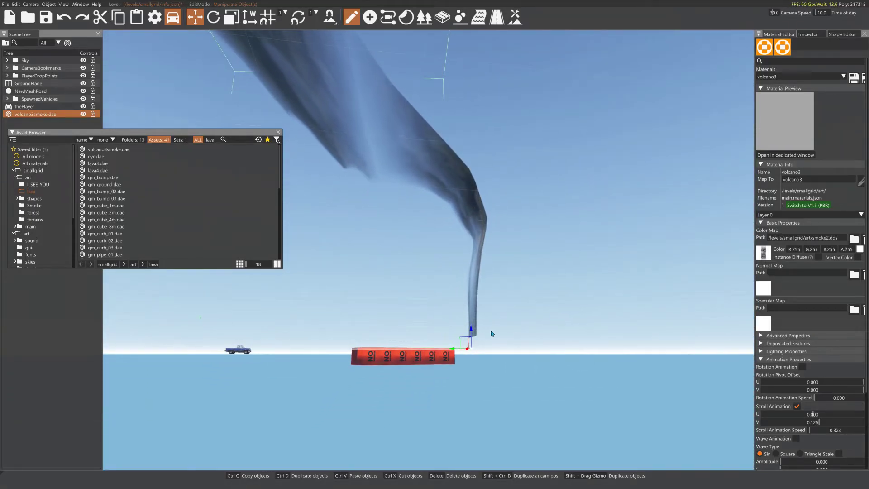
- Rotate the volcano3smoke plume about its vertical axis and lower it until its base reaches the ground
key(2)
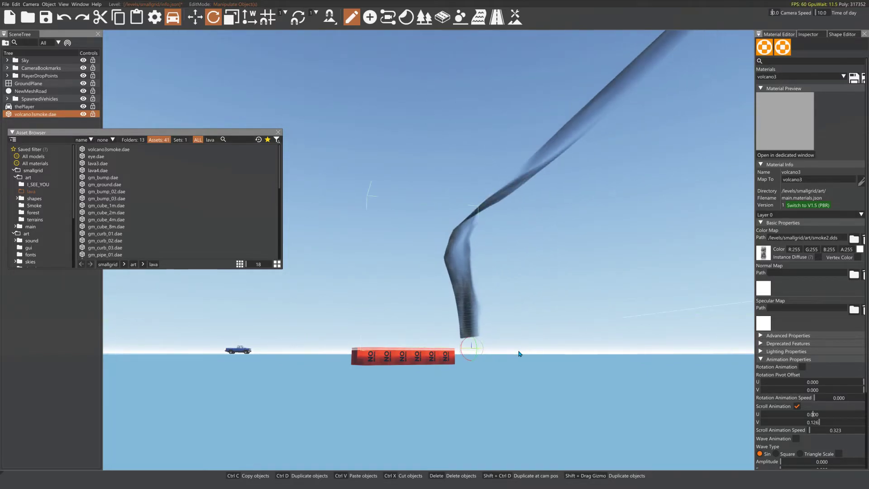
key(1)
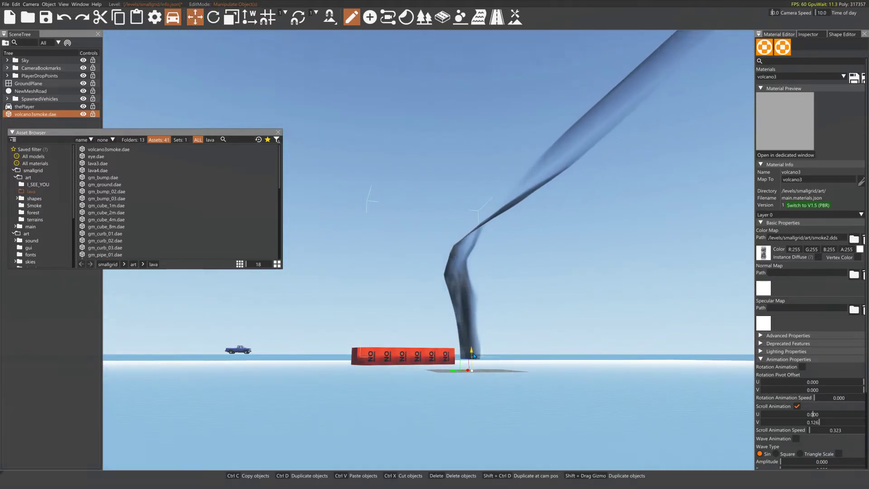
drag(474, 356, 474, 365)
- Examine the scrolling smoke plume from several sides and from farther away, with the truck and lava block in view
right_click(474, 365)
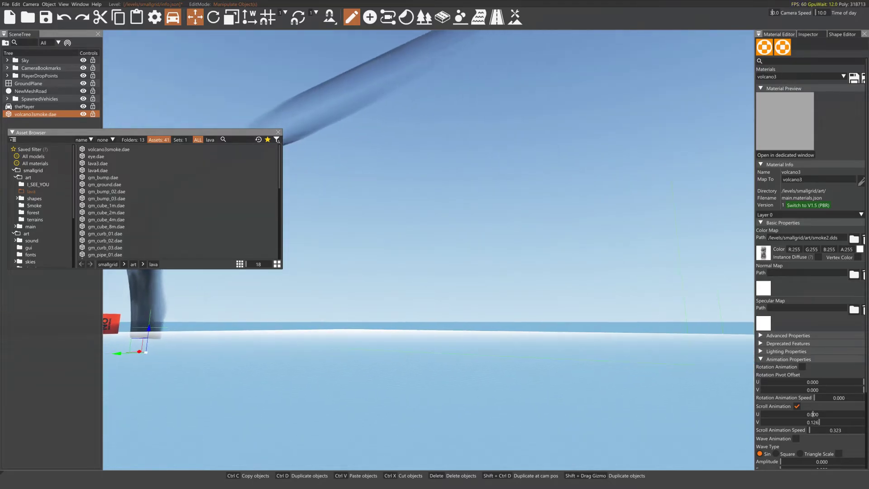
key(a)
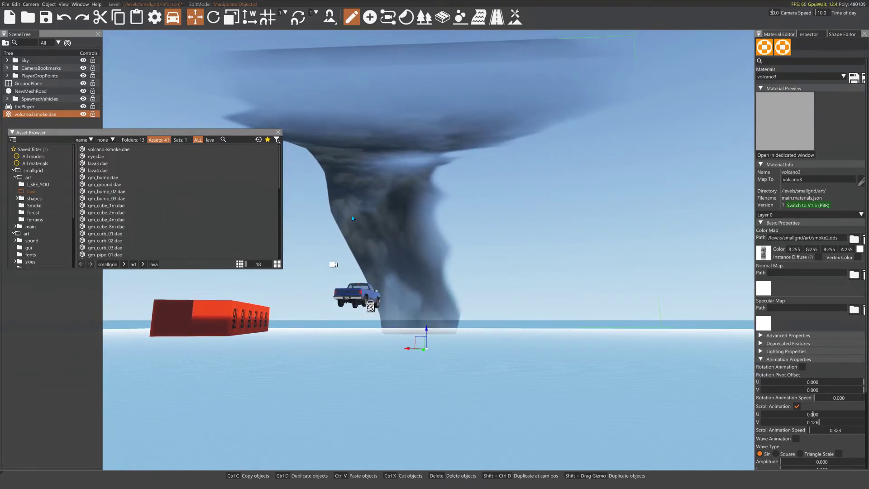
key(s)
right_click(352, 218)
key(w)
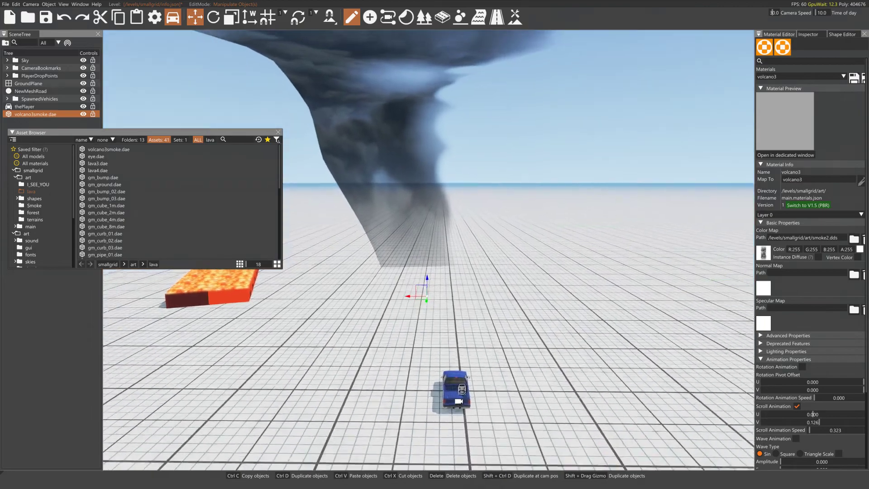
key(s)
key(q)
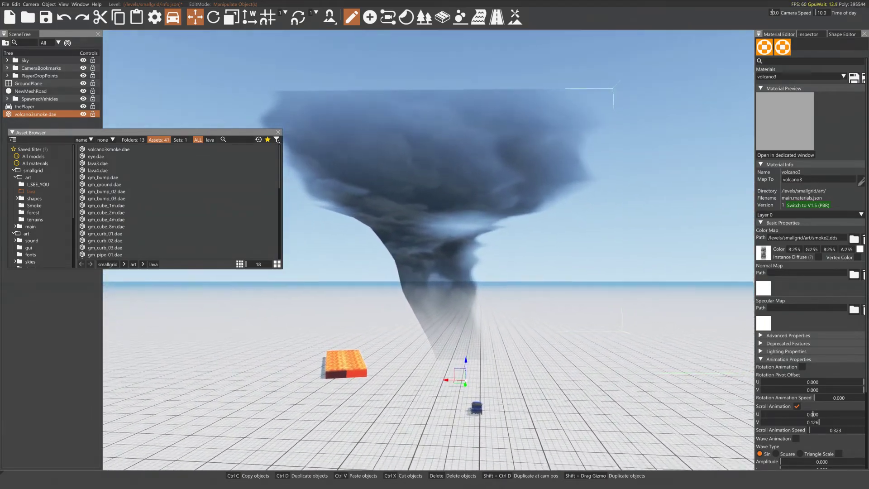
right_click(411, 226)
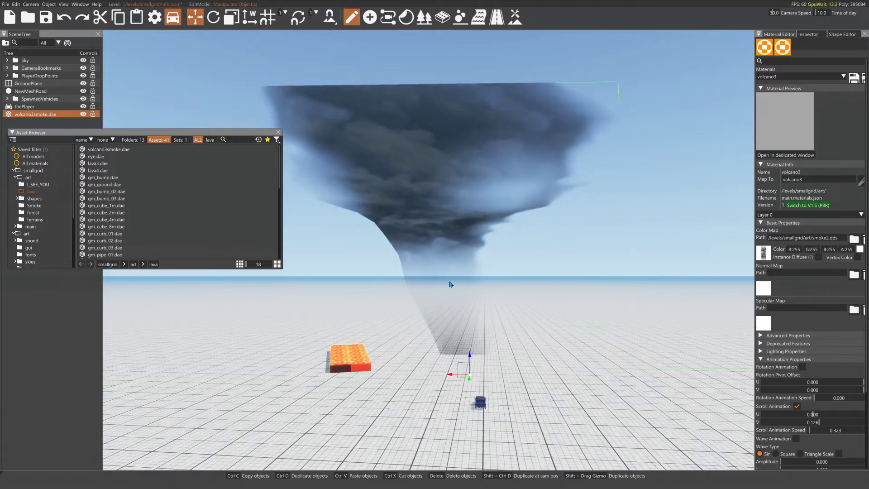
- Switch to Blender and, in UV editing, scale the plume's UV layout to about 1.09 and center its base over the smoke
key(alt+Tab)
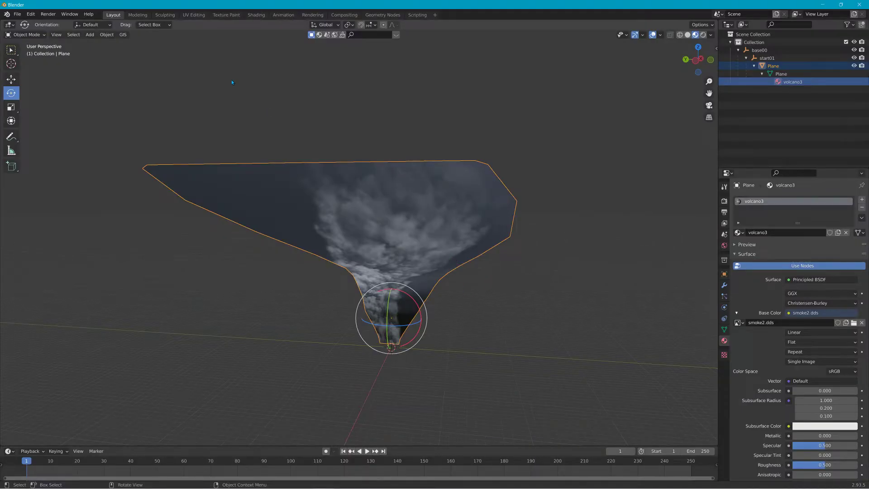
click(194, 15)
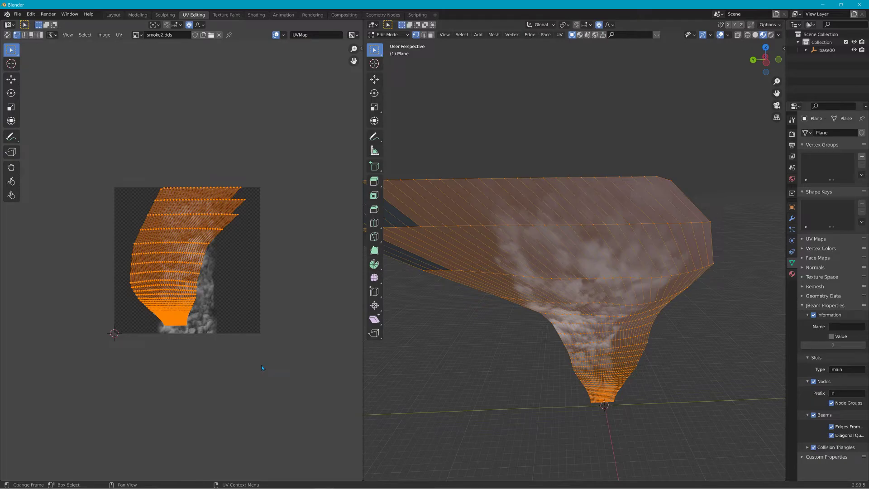
key(s)
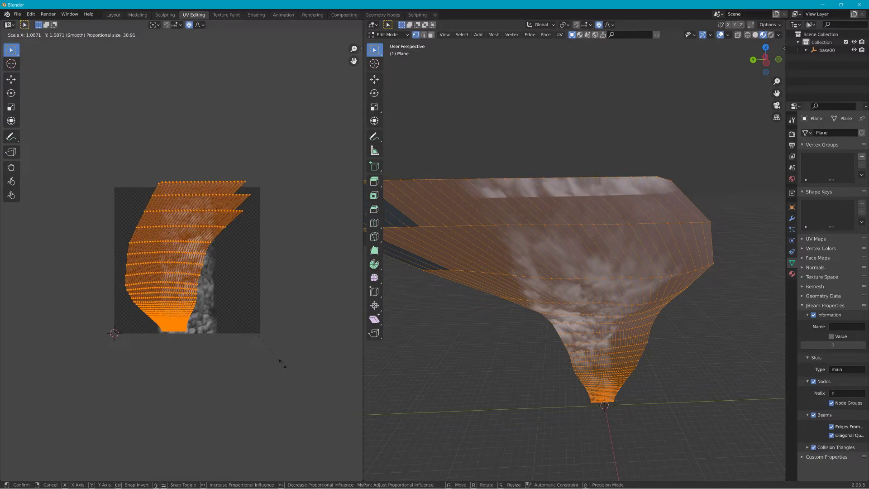
click(282, 363)
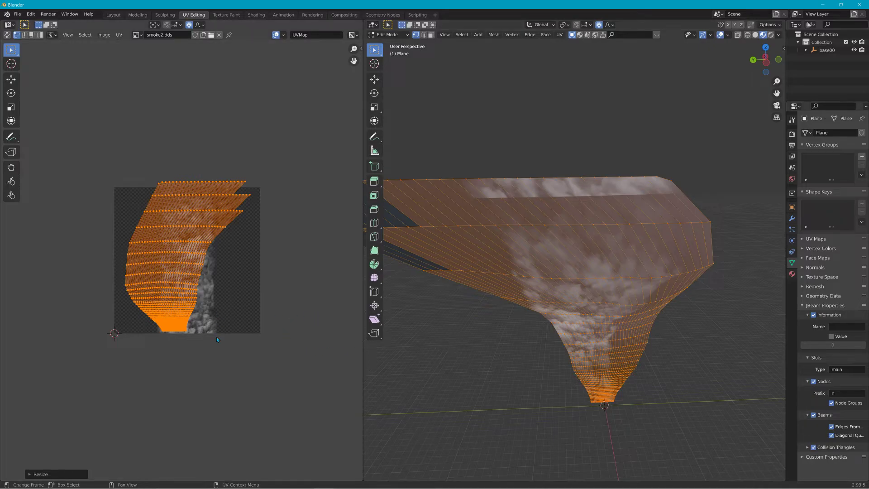
key(g)
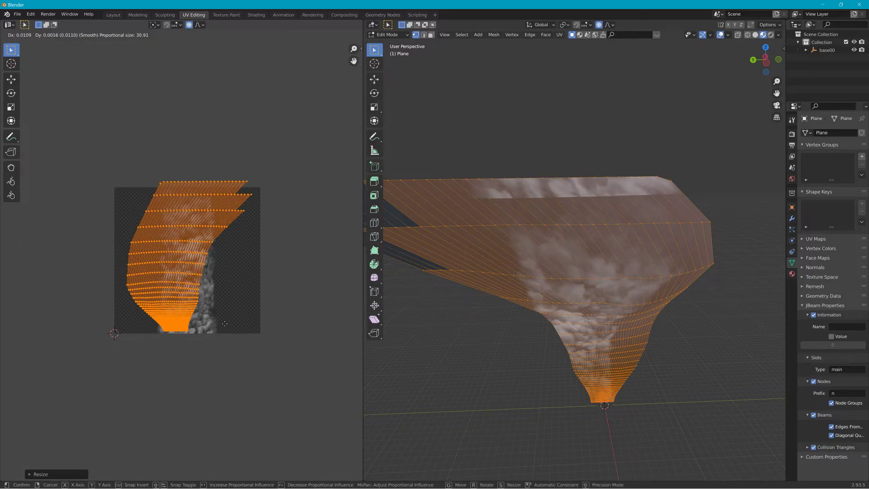
click(236, 325)
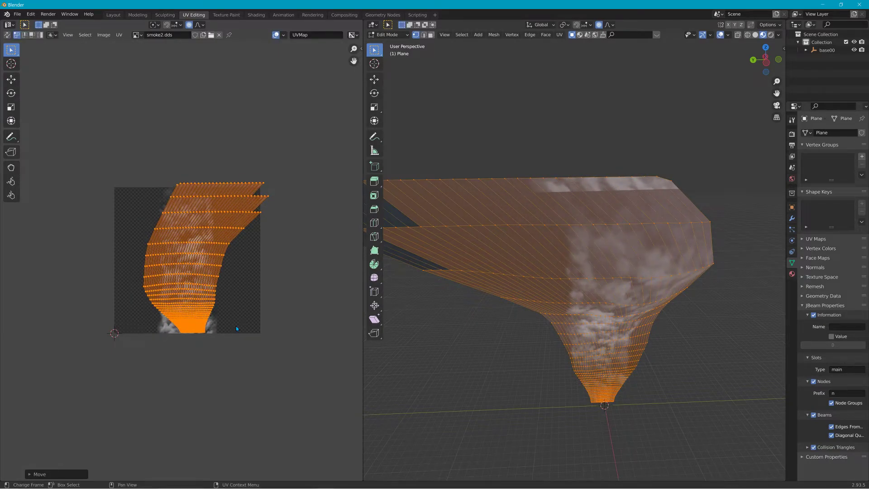
click(241, 320)
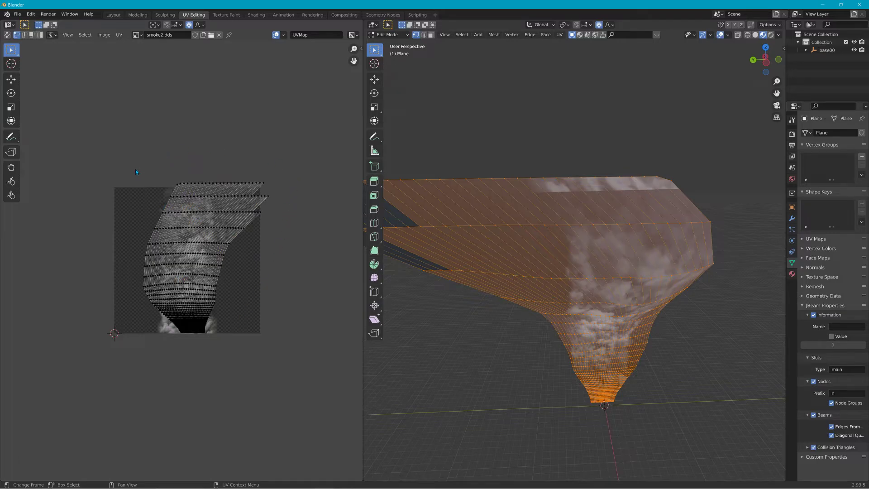
- Pull the upper-left corner of the UV layout outward by about 0.25 with proportional editing, widening its top across the smoke
drag(135, 171, 190, 220)
key(g)
right_click(175, 195)
key(g)
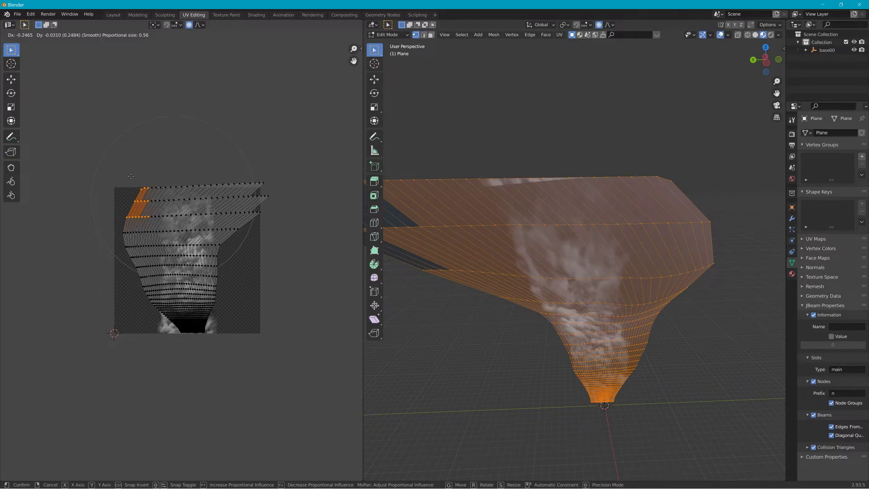
click(130, 174)
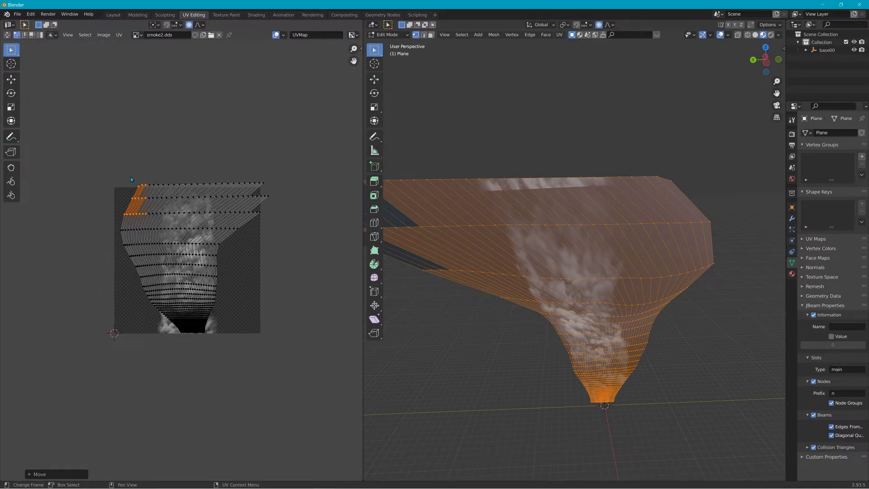
- Pull the lower right side of the UV layout outward by about 0.07 and nudge its lower left edge outward
drag(227, 290, 210, 250)
key(g)
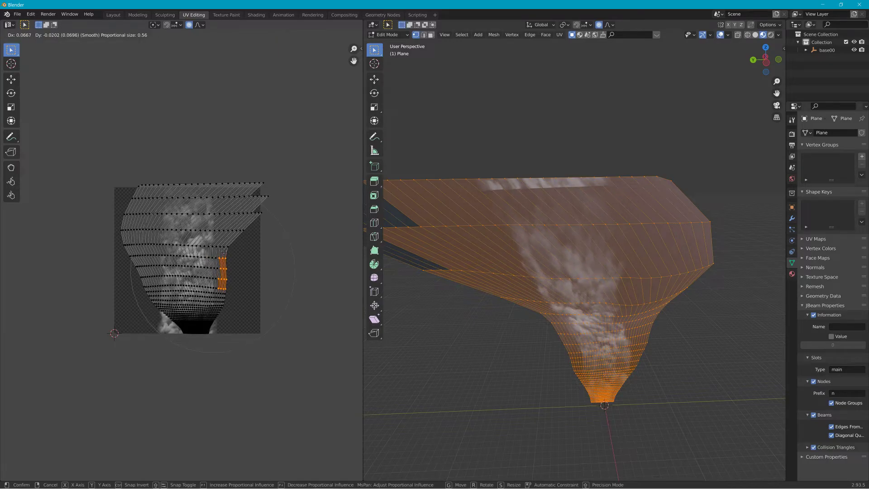
click(224, 252)
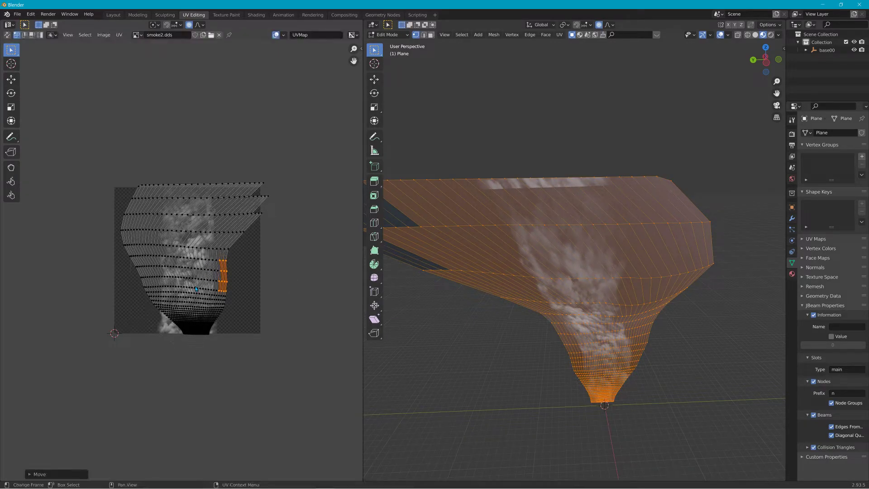
click(154, 297)
key(g)
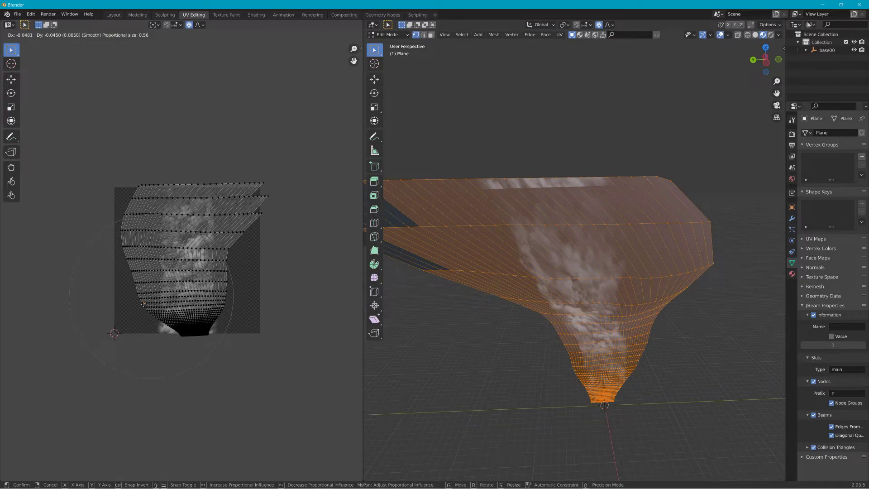
click(184, 295)
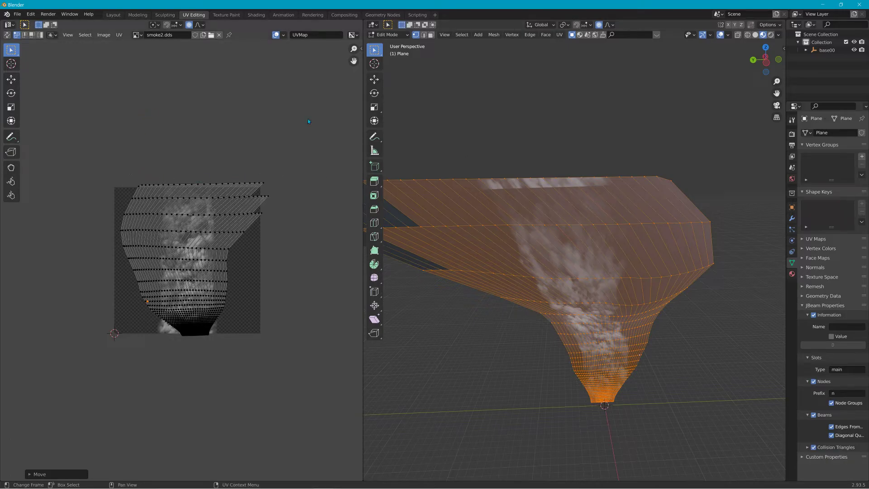
- Export the plume from the Layout workspace as Collada, overwriting volcano3smoke.dae in the small grid art folder
click(113, 15)
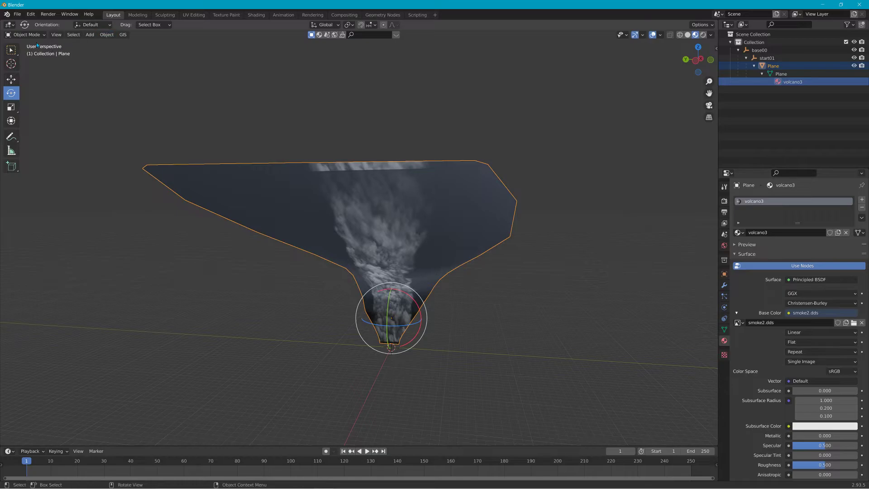
click(17, 14)
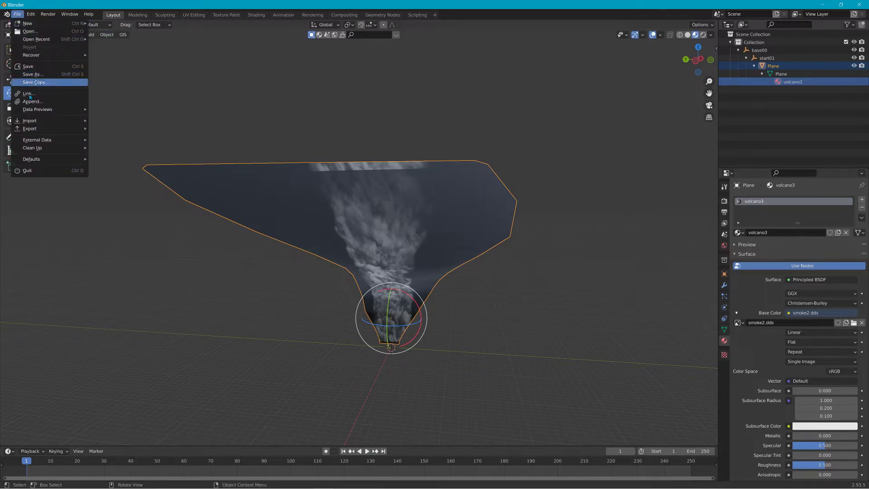
mouse_move(32, 122)
click(115, 129)
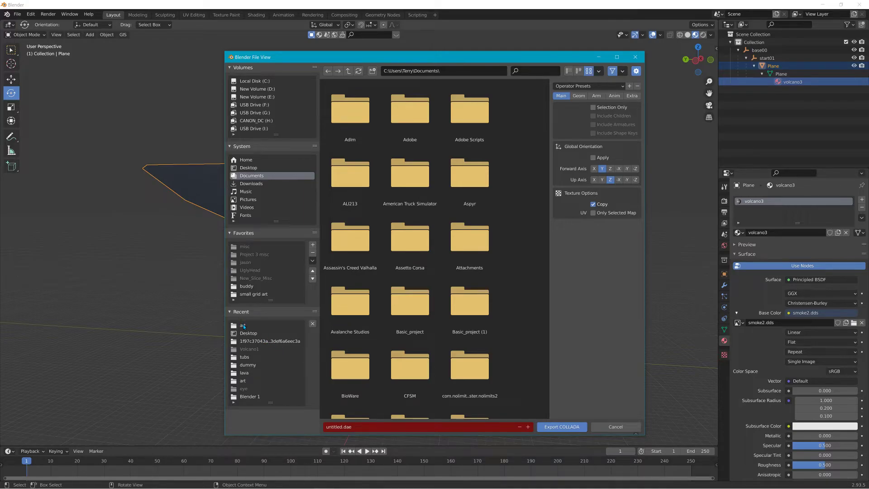
click(252, 294)
click(409, 177)
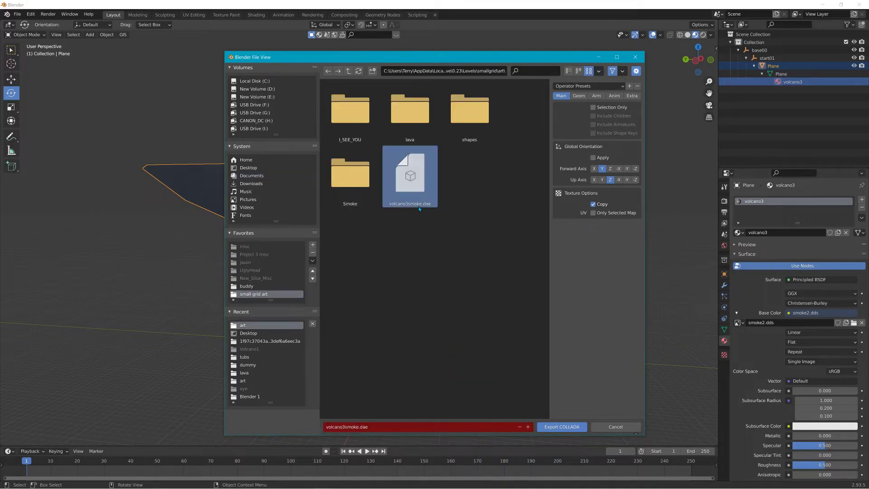
click(577, 426)
- Switch to BeamNG.drive, place another volcano3smoke.dae beside the truck and rotate it about -40.5° around the vertical axis
key(alt+Tab)
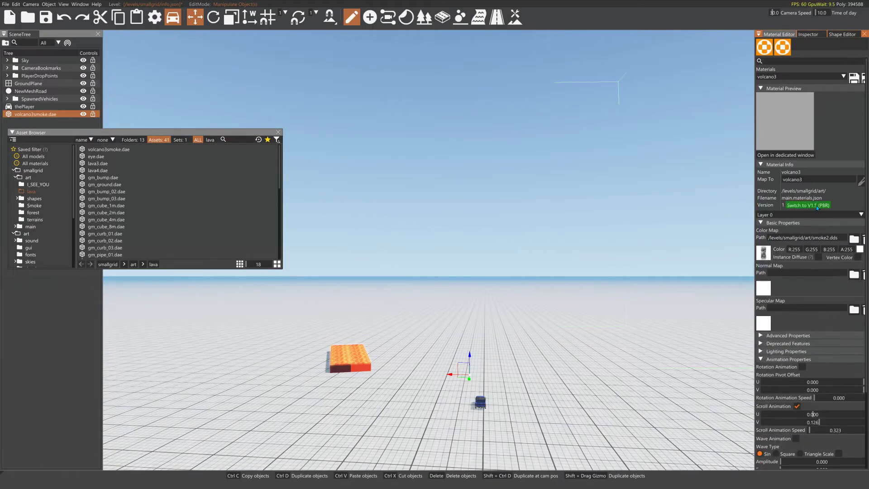
click(469, 382)
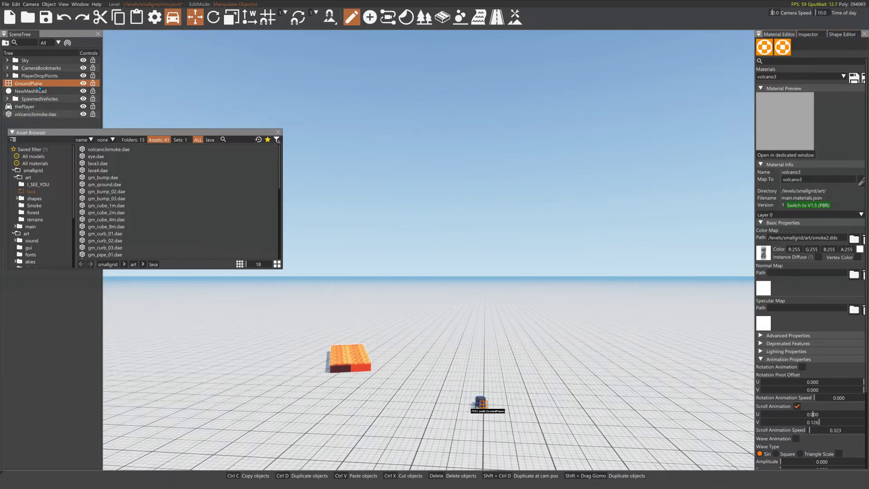
click(52, 116)
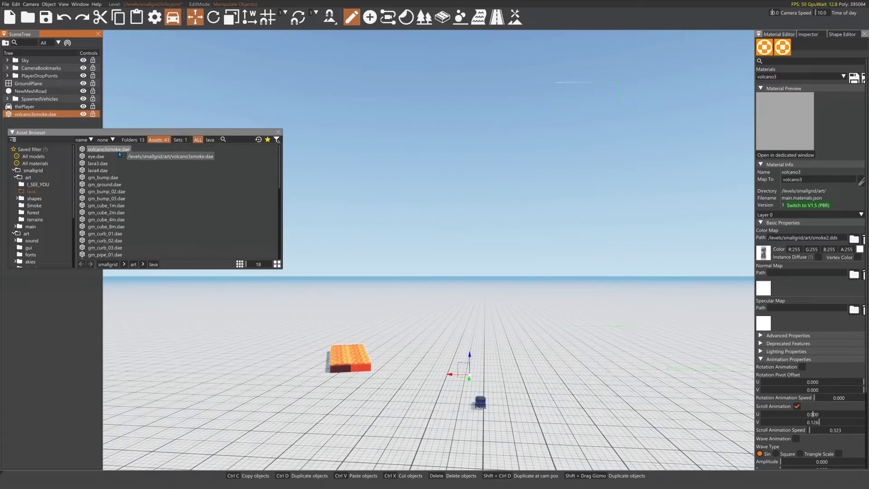
drag(108, 149, 479, 411)
drag(475, 372, 462, 385)
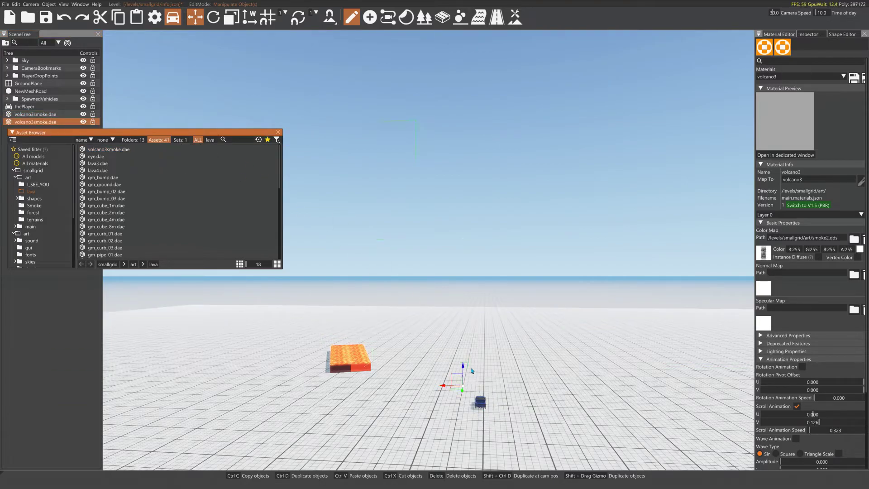
key(2)
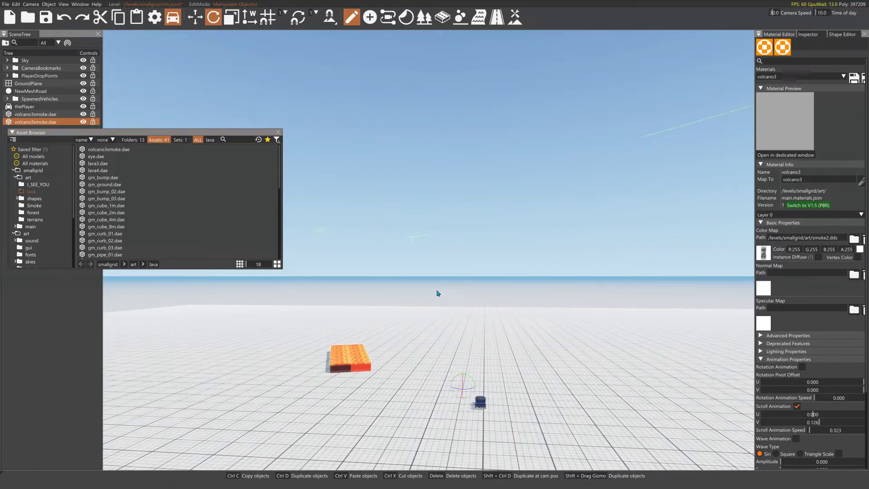
click(279, 132)
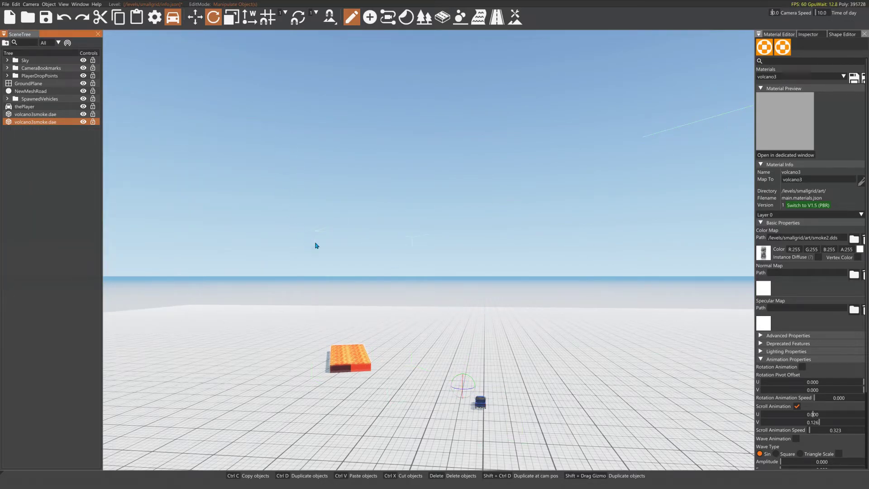
key(alt+Tab)
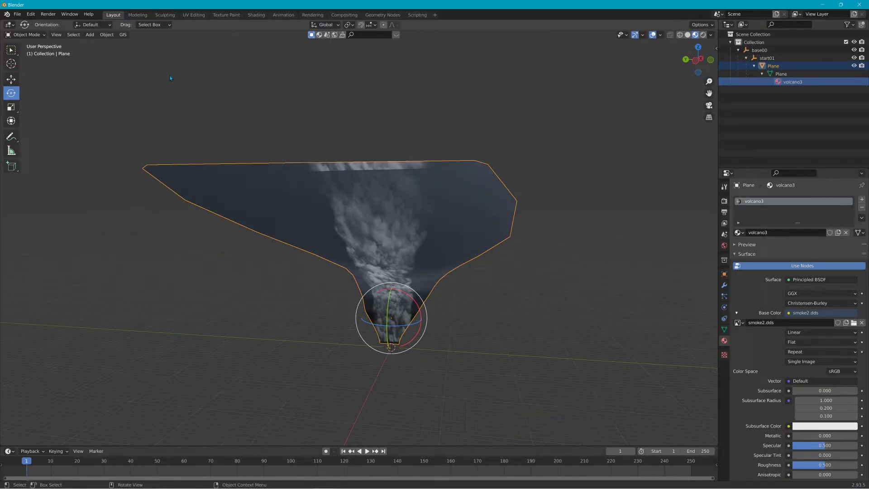
click(17, 14)
mouse_move(46, 131)
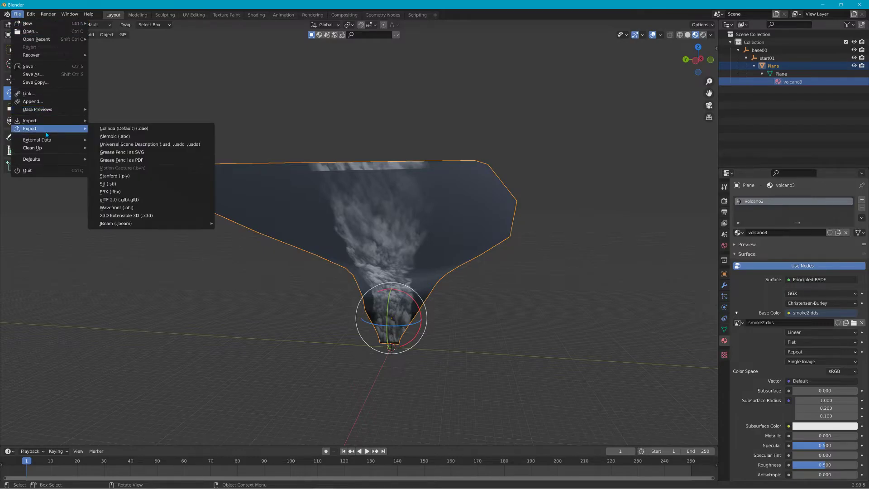
key(alt+Tab)
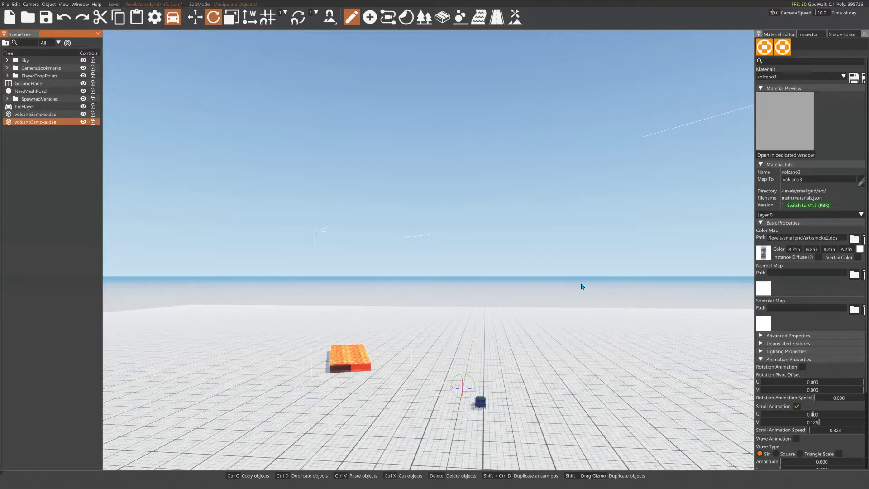
- Save the level after checking the new plume's properties, and leave the world editor for the game's main menu
click(816, 35)
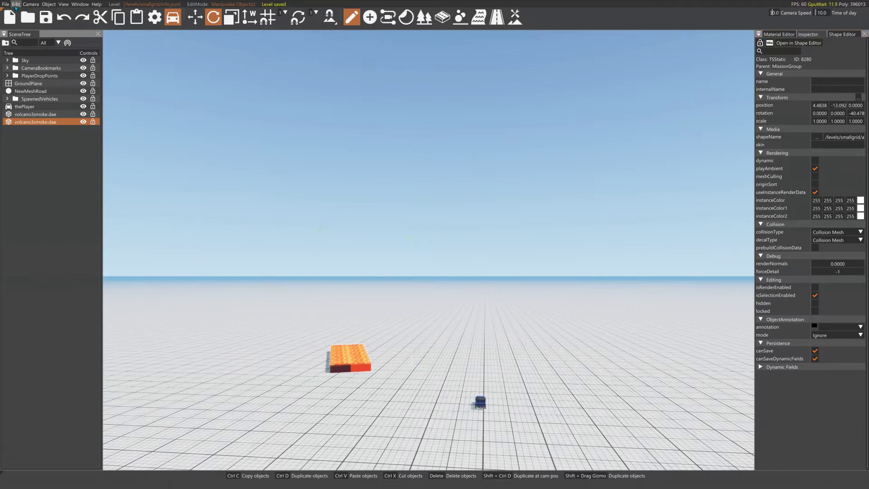
key(F11)
key(Escape)
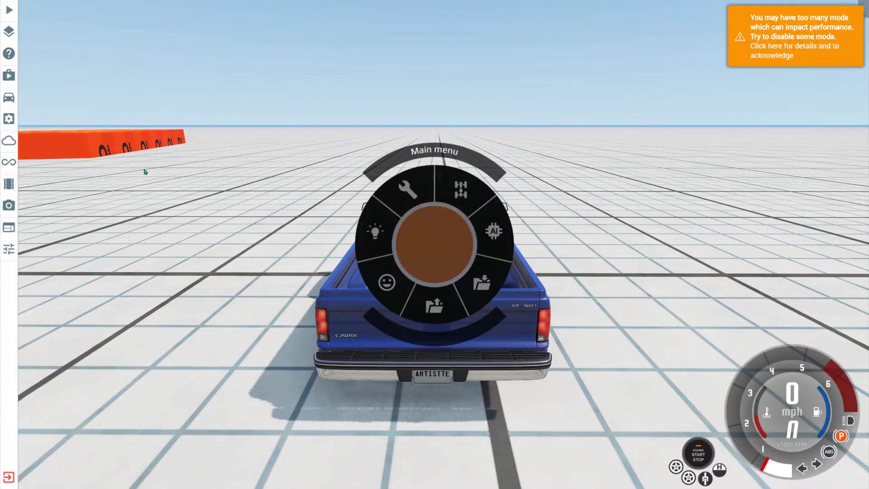
- Exit the current level and try to reload the Grid, Small, Pure level in Freeroam
click(8, 477)
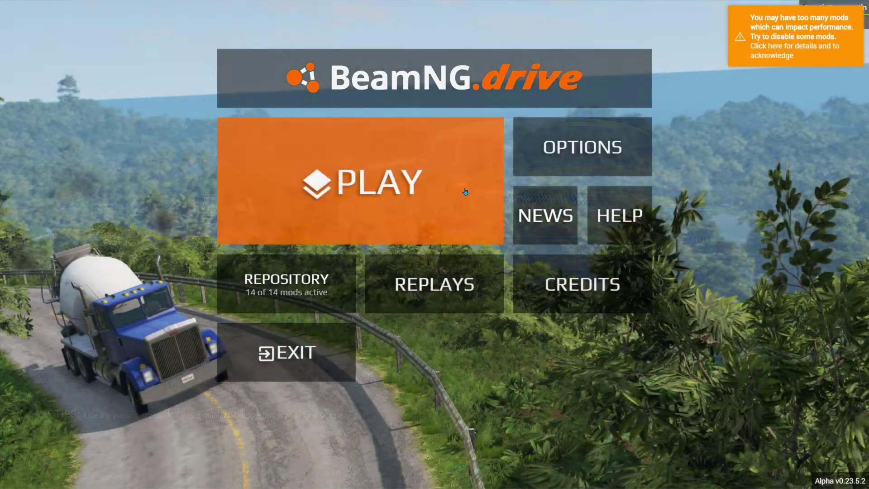
click(465, 190)
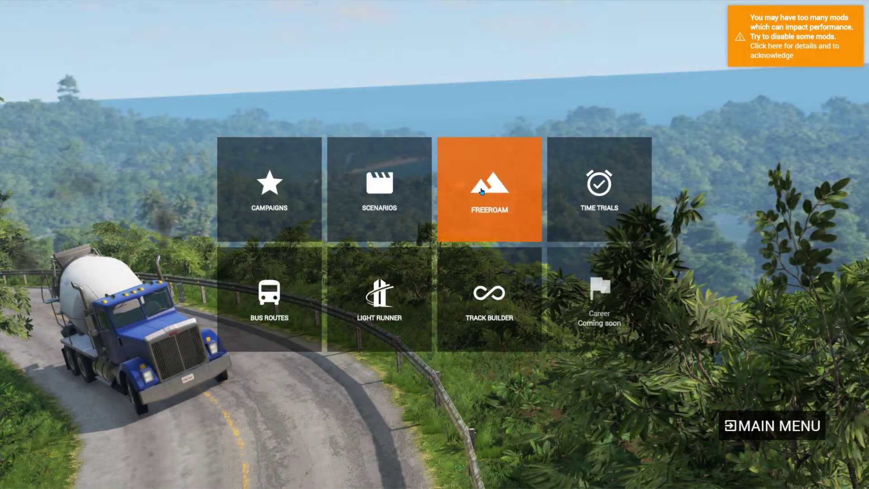
click(489, 188)
scroll(307, 369, down, 5)
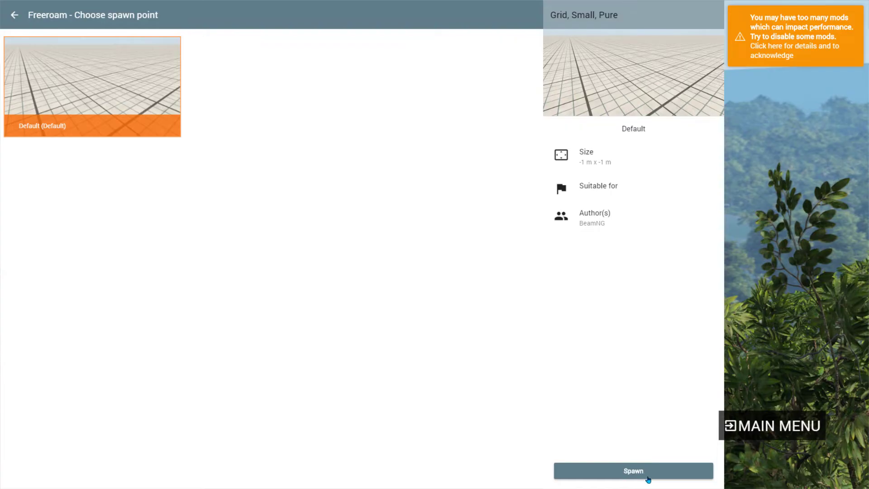
click(648, 480)
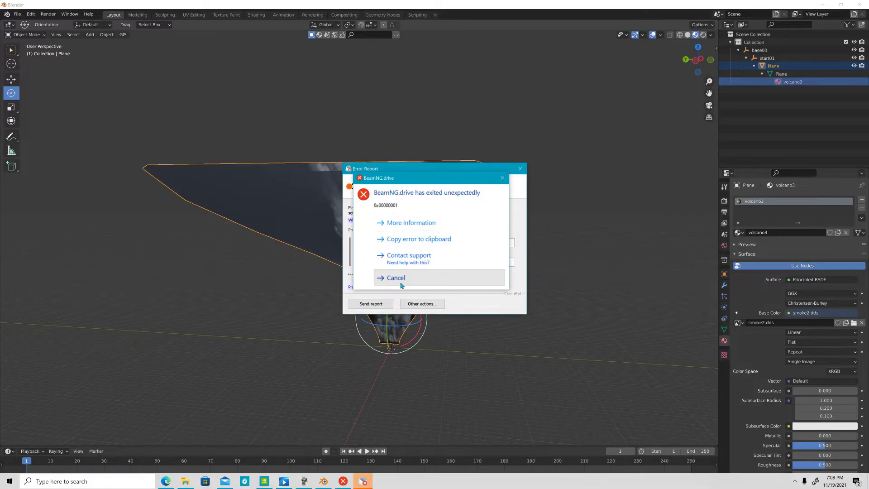
- Dismiss the BeamNG.drive crash and error report dialogs, minimize Blender and relaunch the game from the desktop
click(401, 282)
click(519, 168)
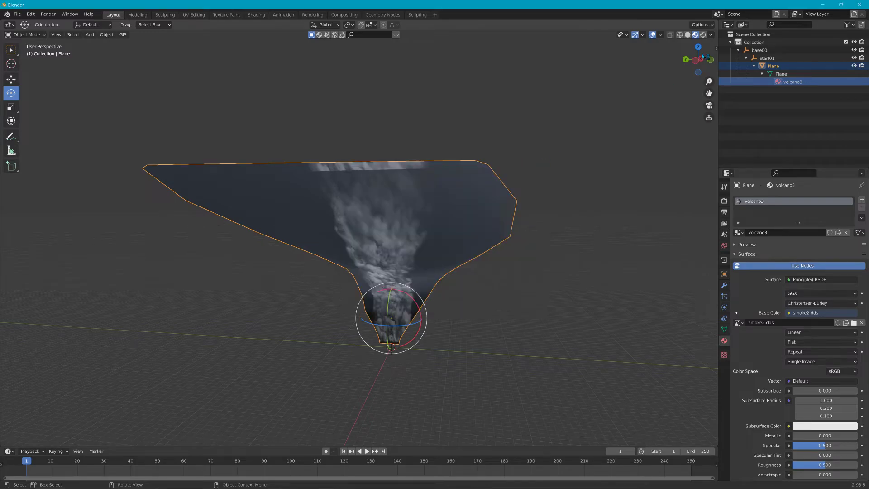
click(821, 5)
click(824, 4)
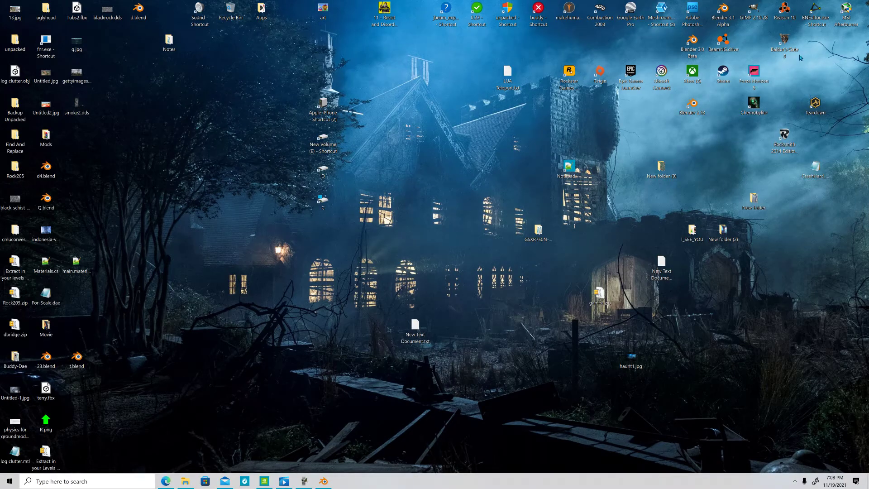
double_click(735, 42)
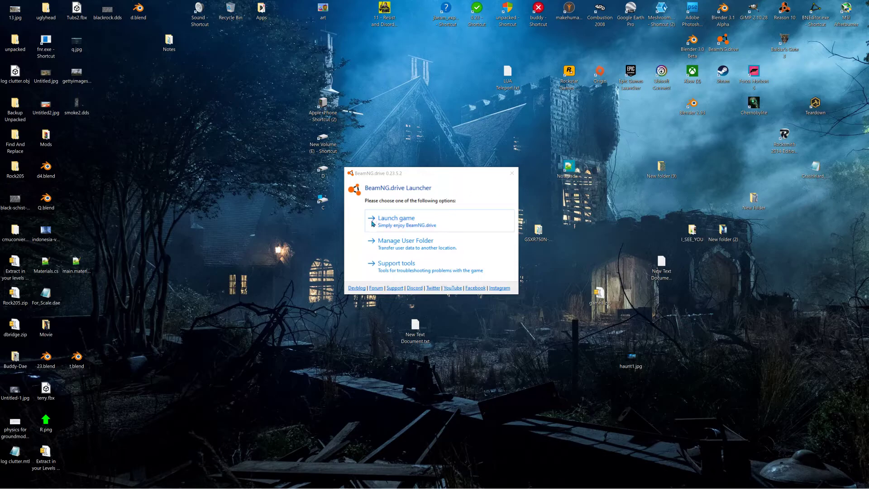
click(382, 224)
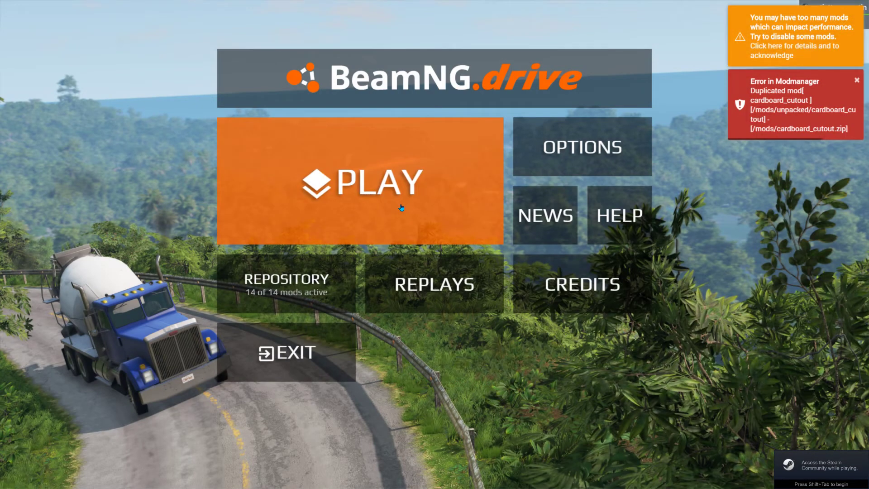
- Load the Grid, Small, Pure level in Freeroam
click(400, 204)
click(523, 182)
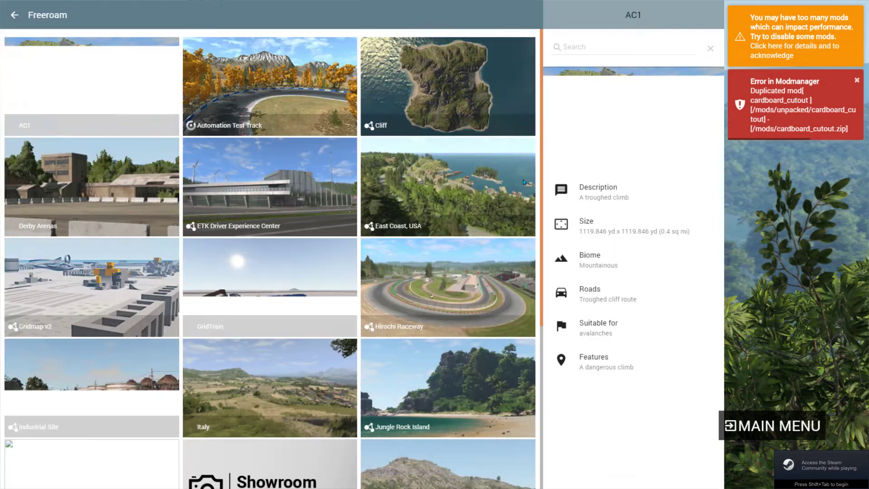
scroll(100, 394, down, 4)
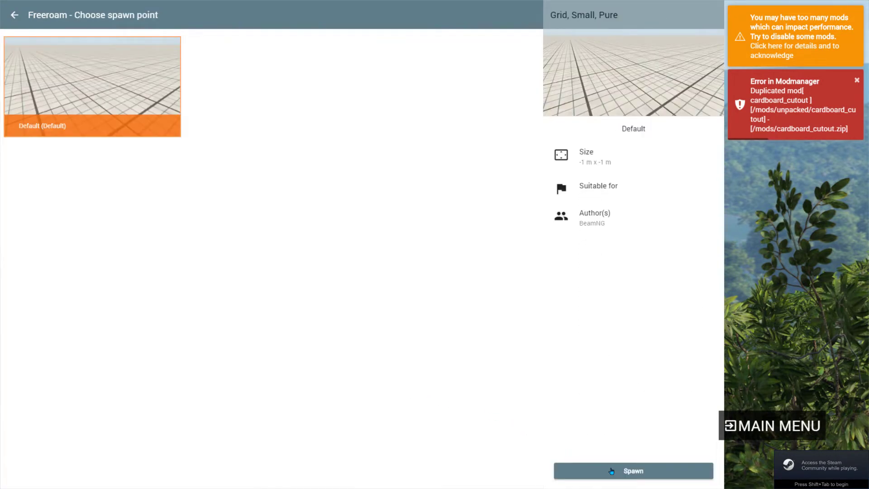
click(611, 471)
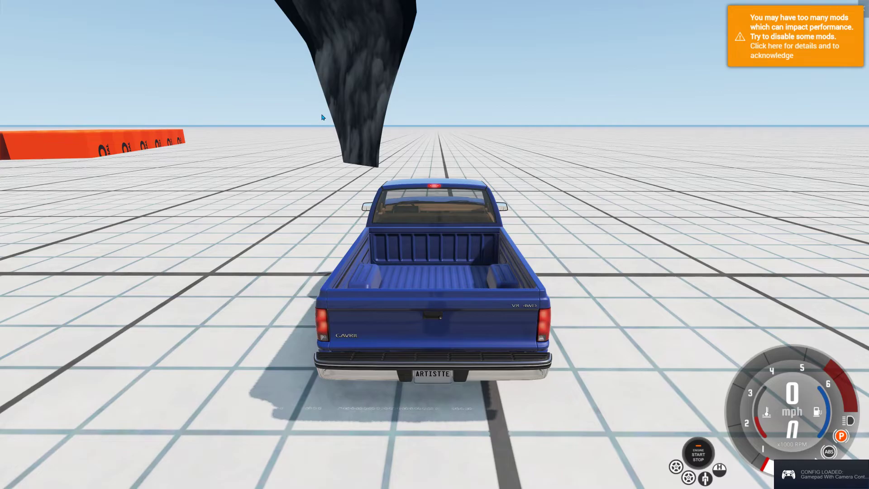
- Open the world editor with the free camera and set the alpha blend mode of the plume's volcano3 material to LerpAlpha
key(shift+c)
key(s)
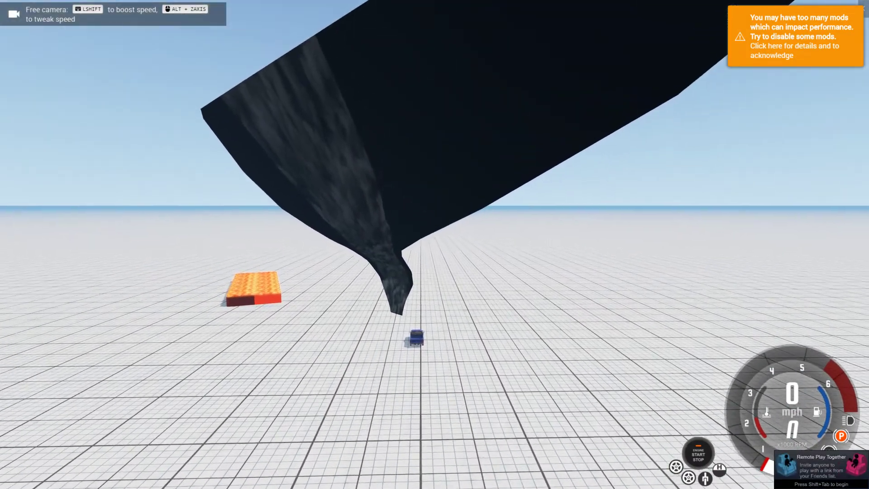
key(a)
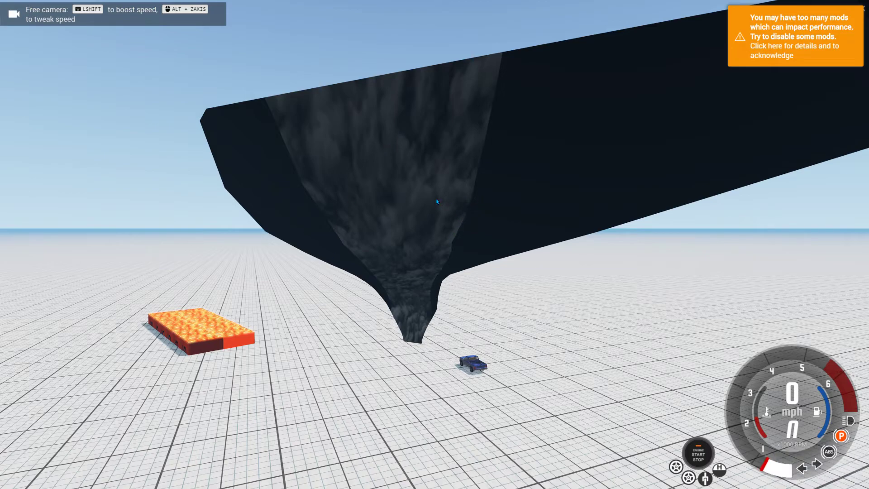
key(F11)
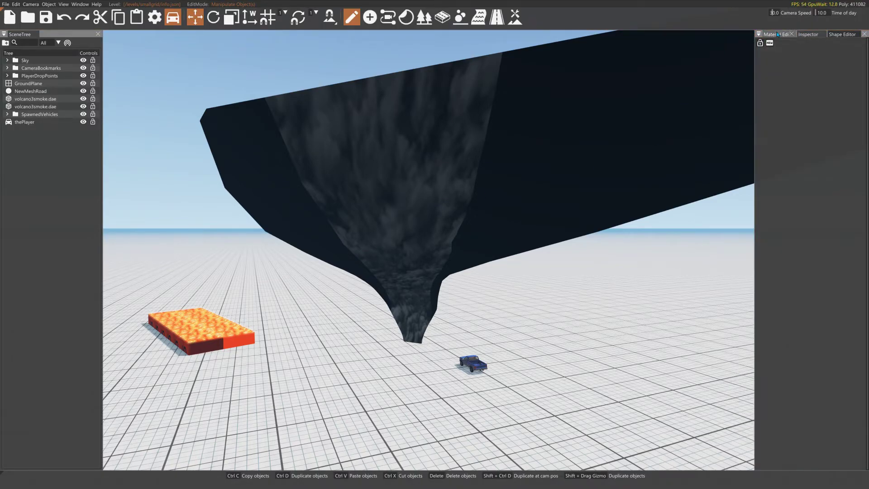
click(612, 108)
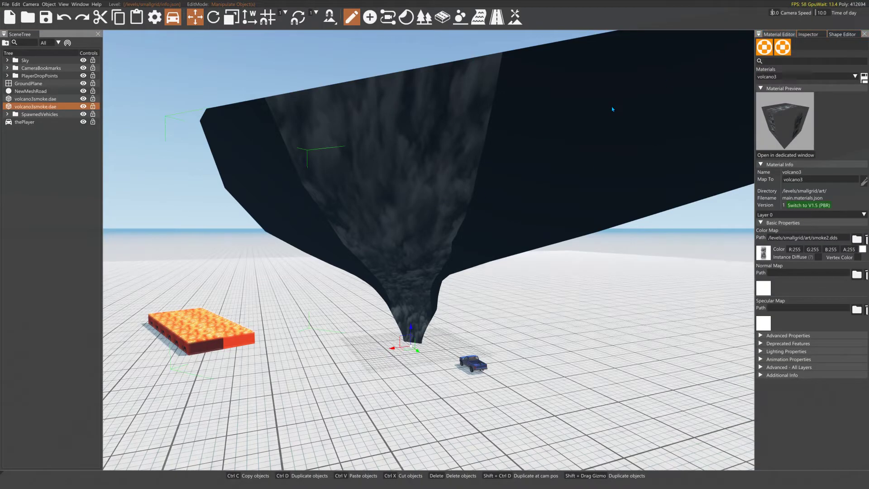
click(759, 360)
click(761, 359)
click(761, 365)
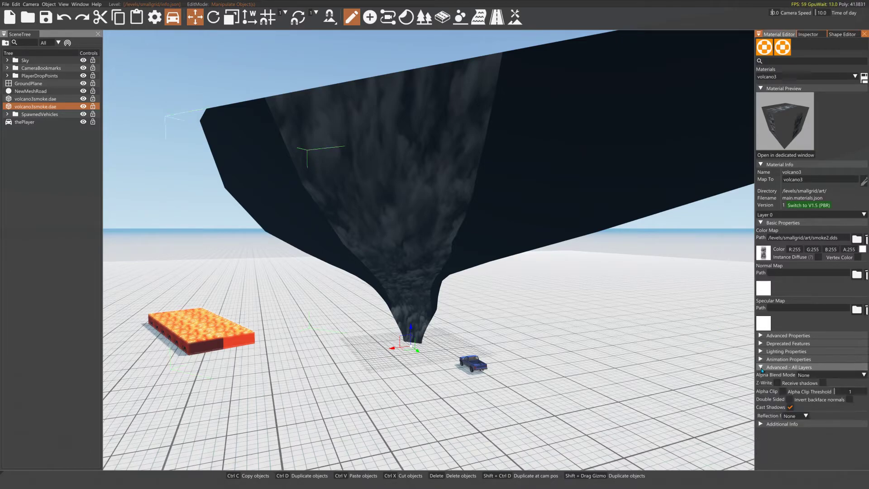
click(809, 375)
click(810, 407)
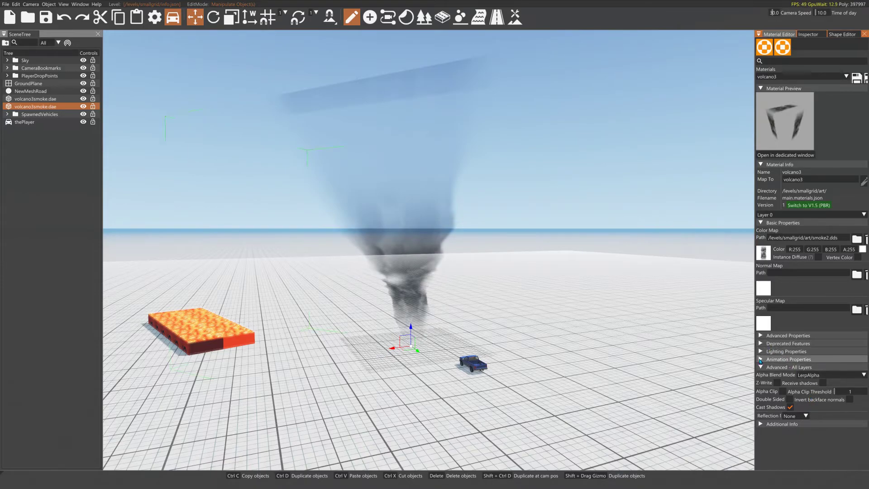
- Enable scroll animation on the volcano3 material with V at about 0.162 and a scroll speed of about 1.008
click(760, 359)
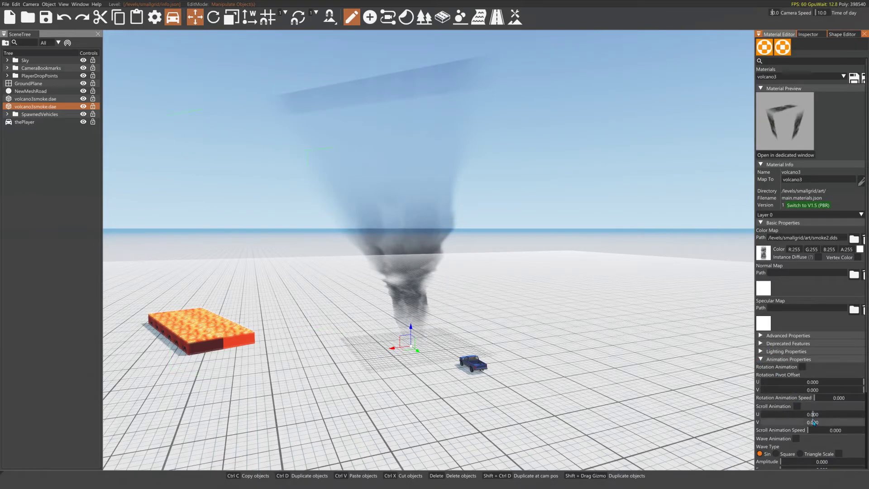
drag(813, 430, 822, 423)
click(797, 406)
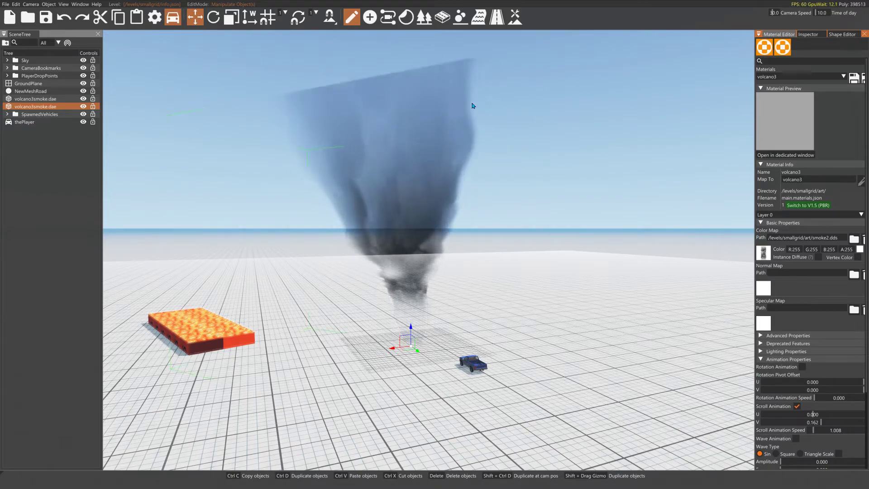
drag(467, 104, 459, 97)
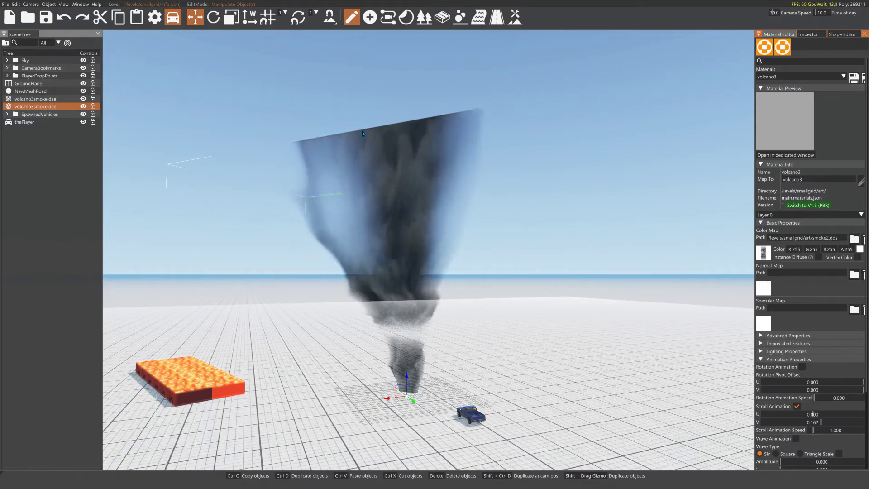
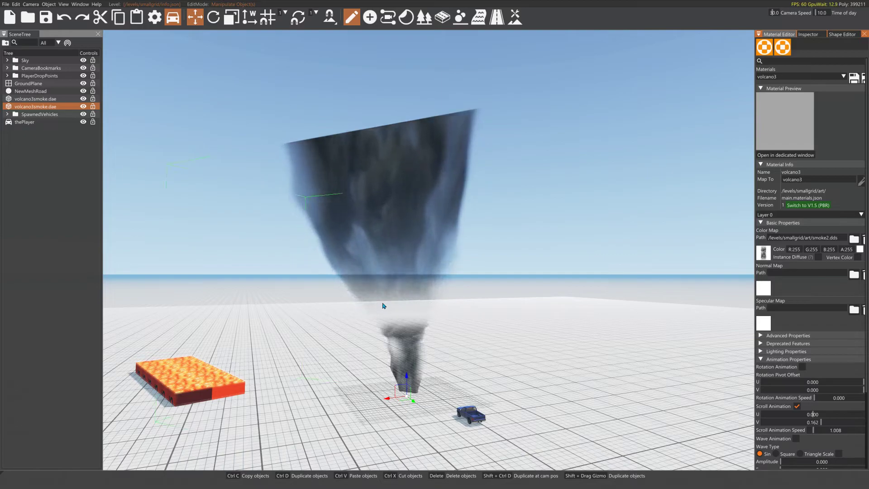
- Rotate the selected smoke plume copy and enable Double Sided on its volcano3 material
key(2)
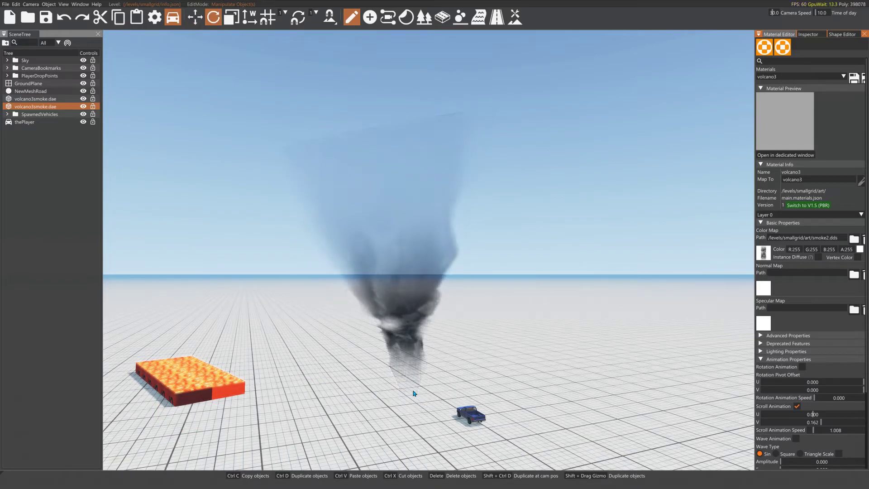
click(405, 398)
drag(407, 402, 463, 399)
scroll(776, 386, down, 5)
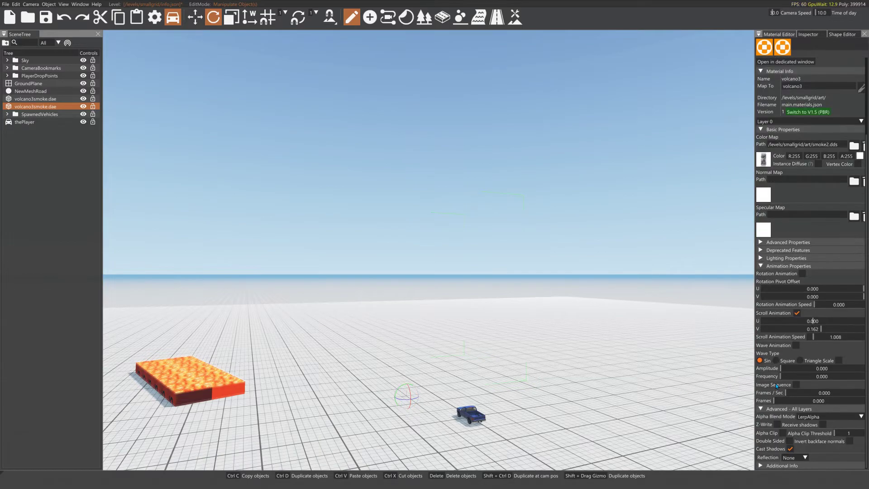
click(790, 441)
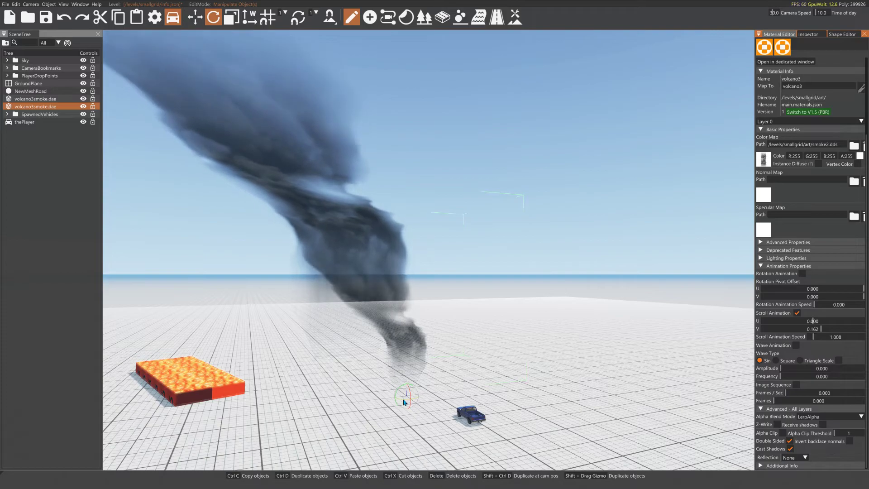
- Rotate the selected smoke plume further and create a third copy of it turned to a different angle
drag(405, 402, 445, 382)
key(1)
key(2)
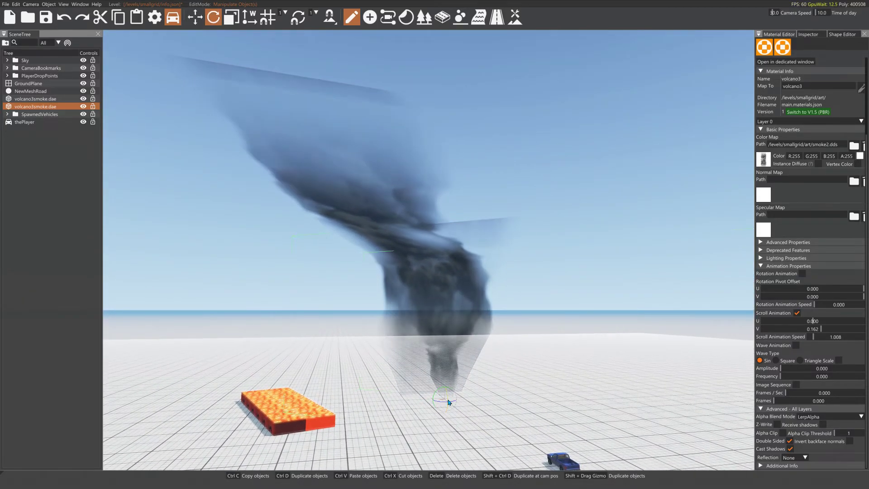
key(3)
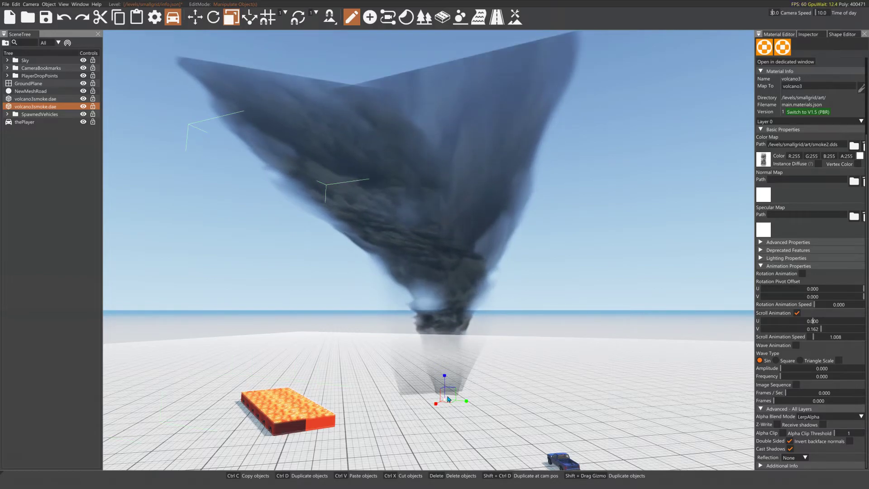
key(2)
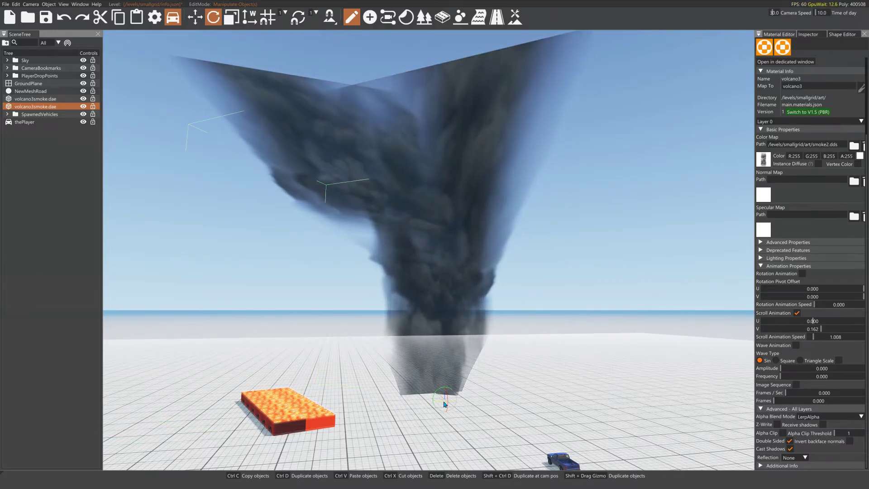
mouse_move(442, 403)
mouse_down()
mouse_move(414, 406)
mouse_move(456, 411)
mouse_up()
key(1)
click(454, 414)
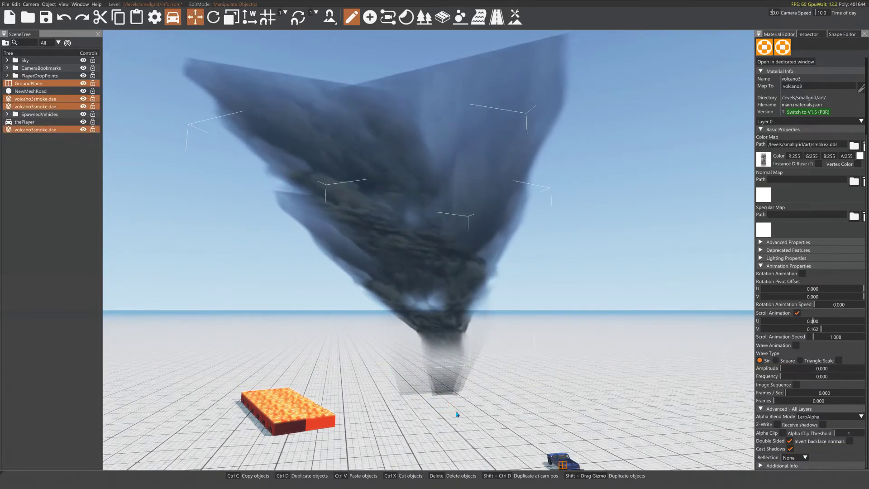
- Raise the first and third volcano3smoke.dae plumes slightly and scale up the third one
click(426, 385)
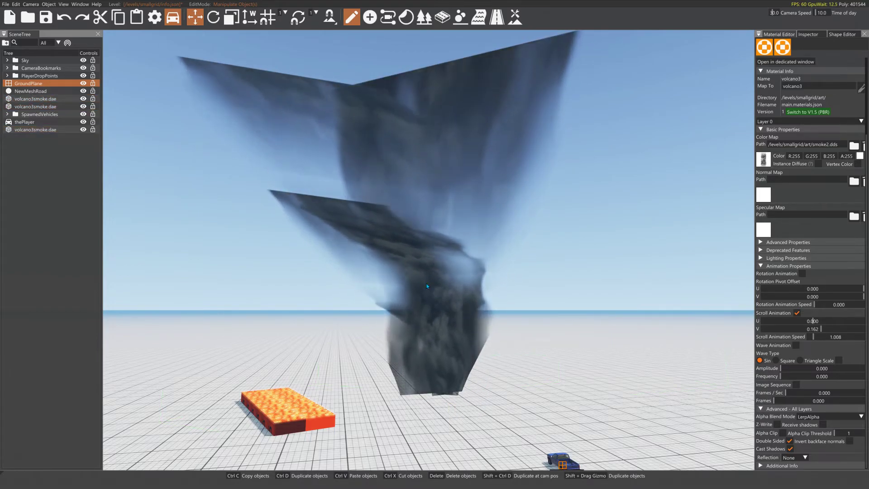
click(373, 232)
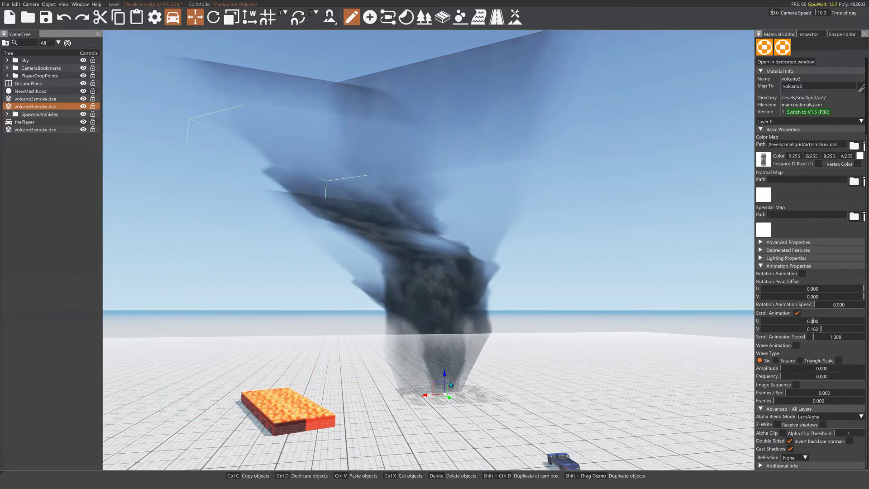
click(55, 98)
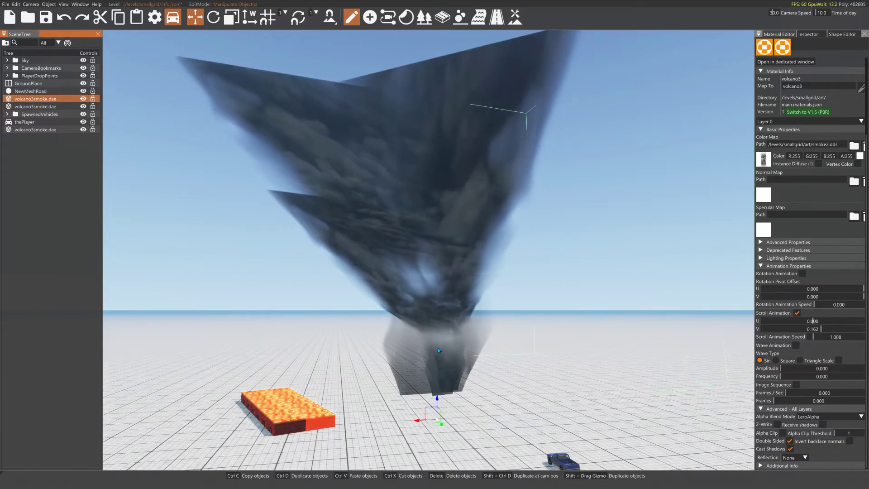
drag(439, 401, 439, 388)
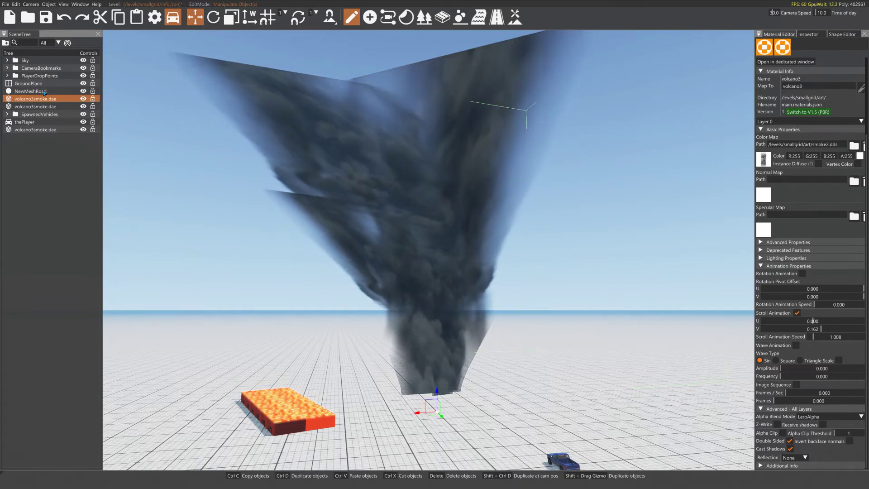
click(40, 130)
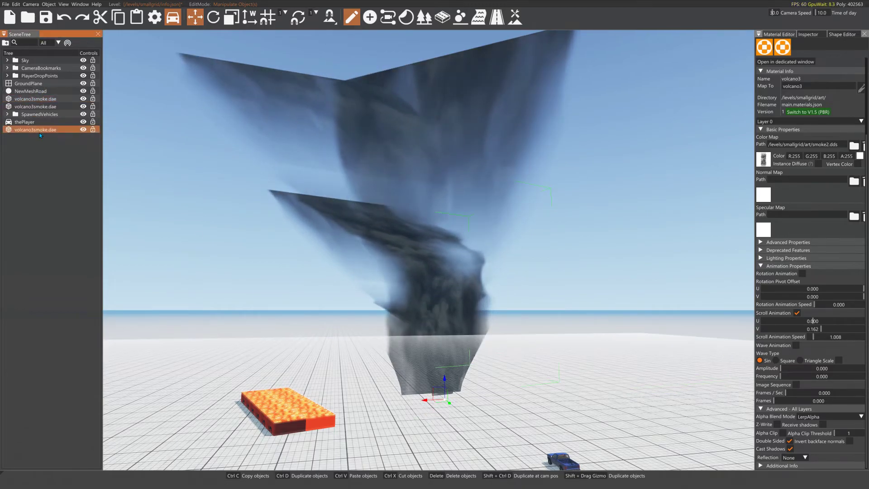
drag(446, 369, 444, 380)
key(3)
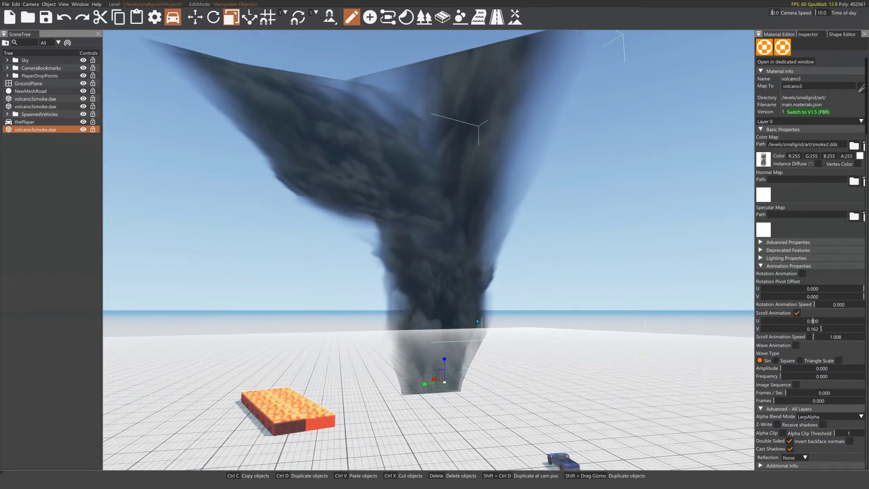
- Select all three volcano3smoke.dae plumes together and duplicate them
click(282, 248)
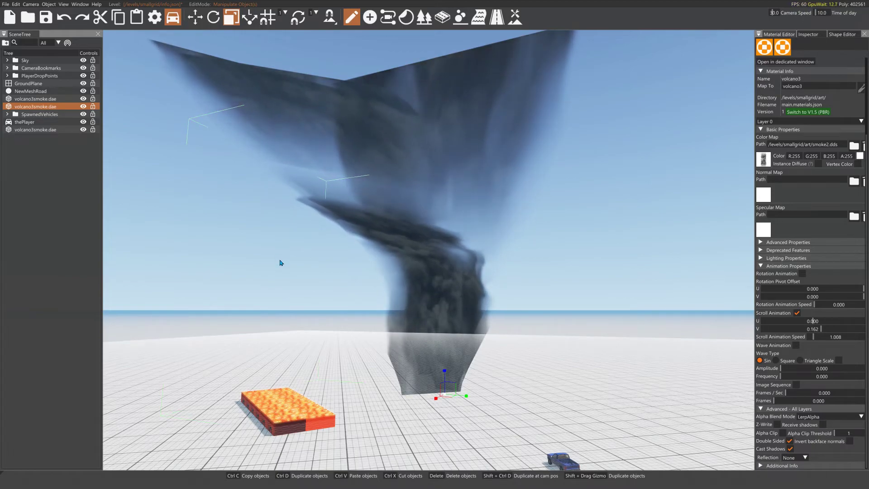
click(303, 306)
click(426, 339)
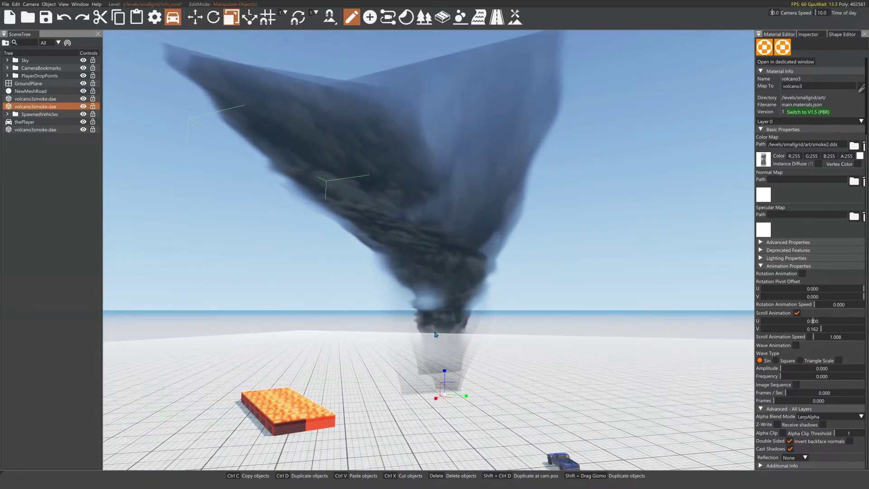
click(46, 97)
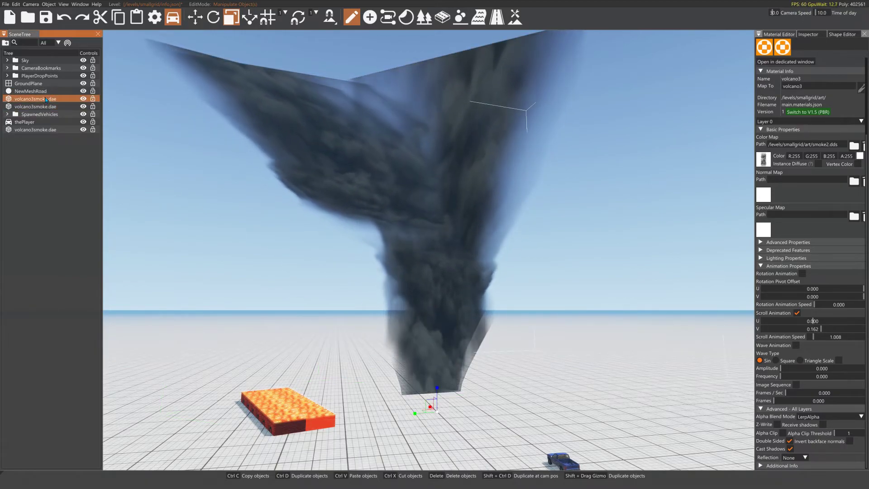
ctrl+click(40, 130)
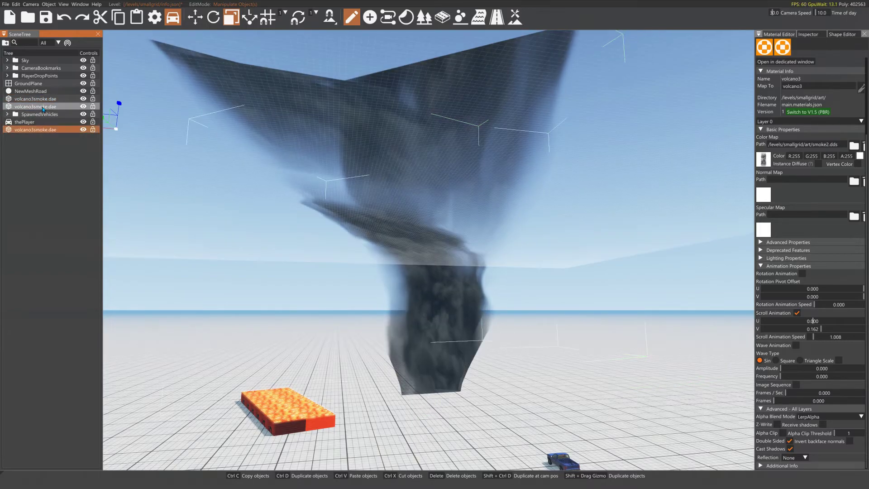
ctrl+click(36, 107)
key(2)
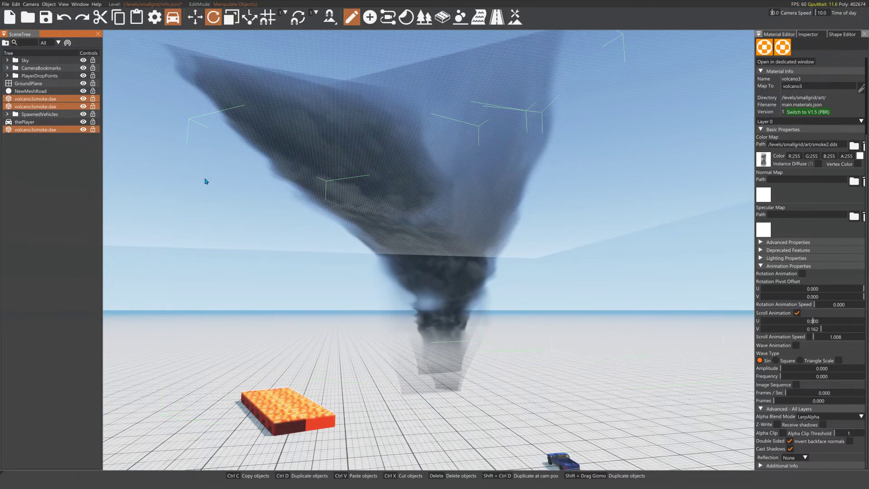
drag(450, 362, 443, 362)
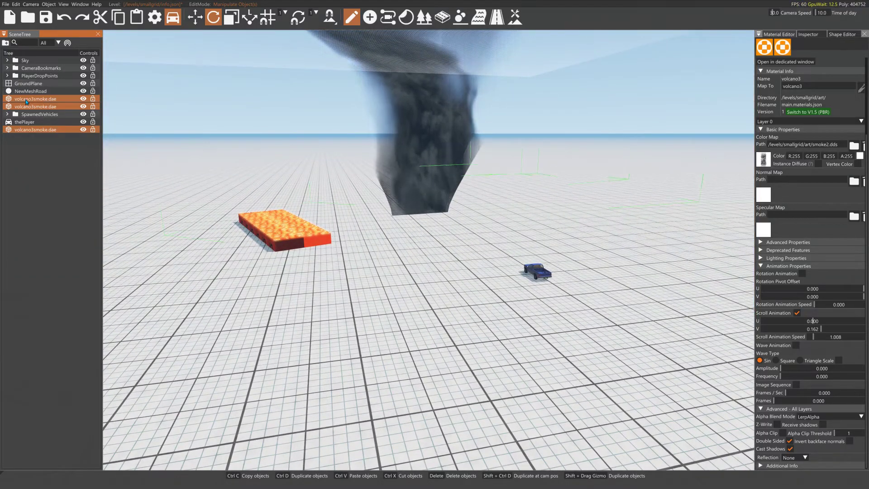
key(ctrl+d)
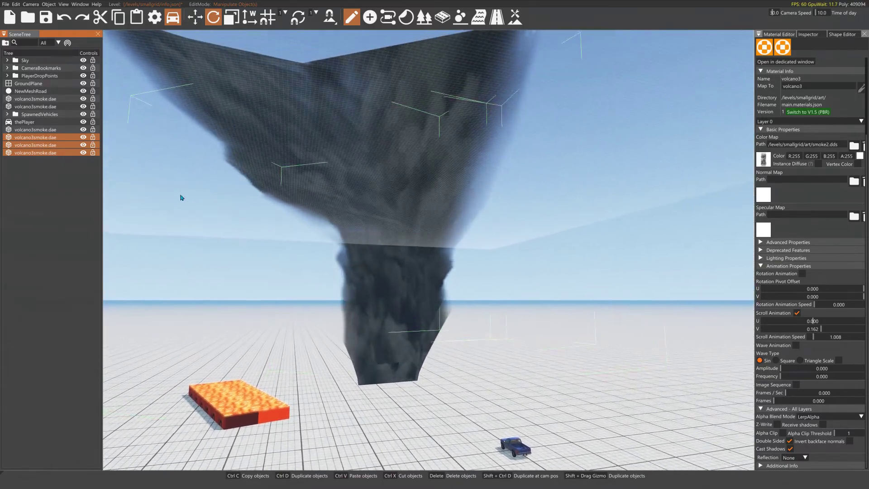
- Rotate two of the new smoke plume copies individually to different angles, then clear the selection
click(53, 153)
click(53, 145)
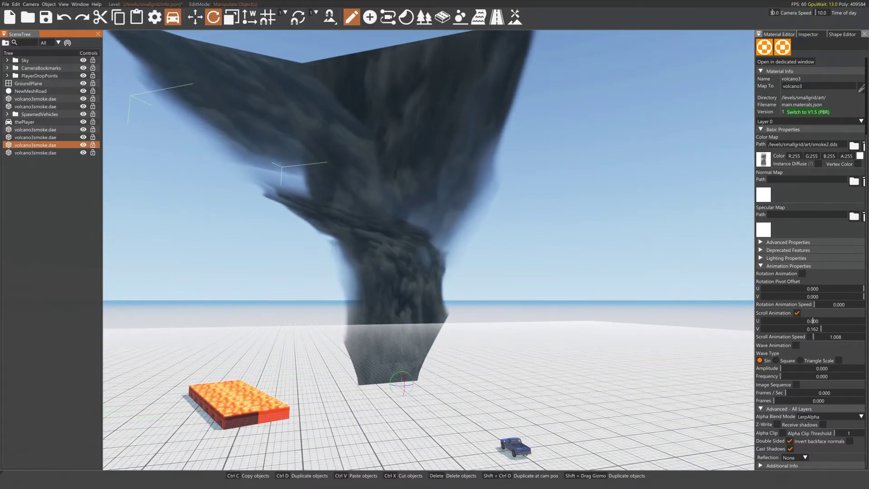
drag(404, 386, 401, 387)
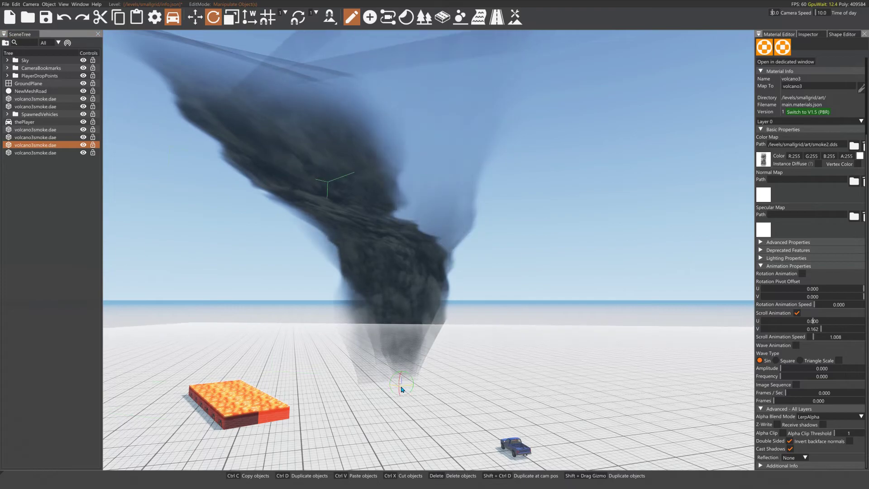
click(53, 138)
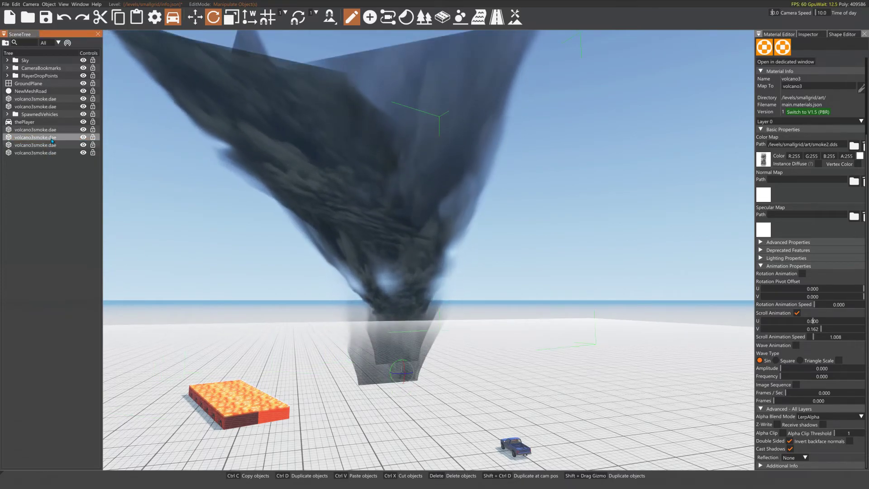
drag(400, 373, 382, 372)
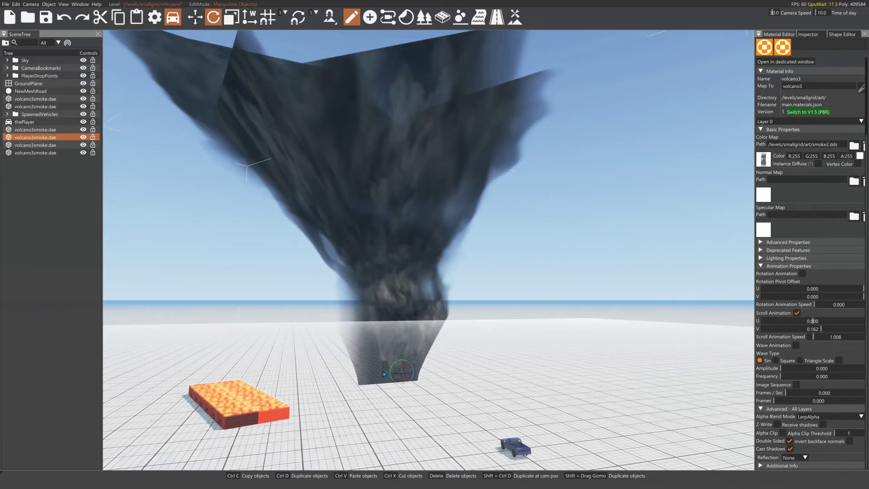
click(501, 294)
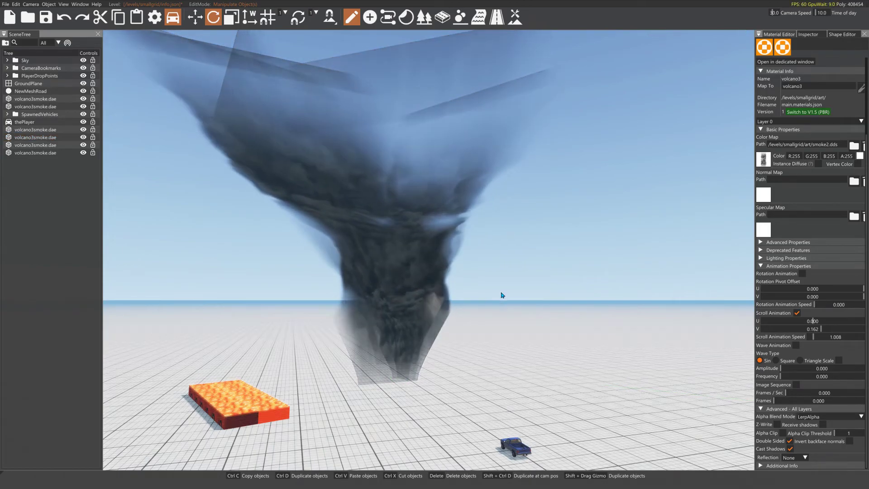
- Select all six volcano3smoke.dae plumes together
drag(547, 308, 583, 335)
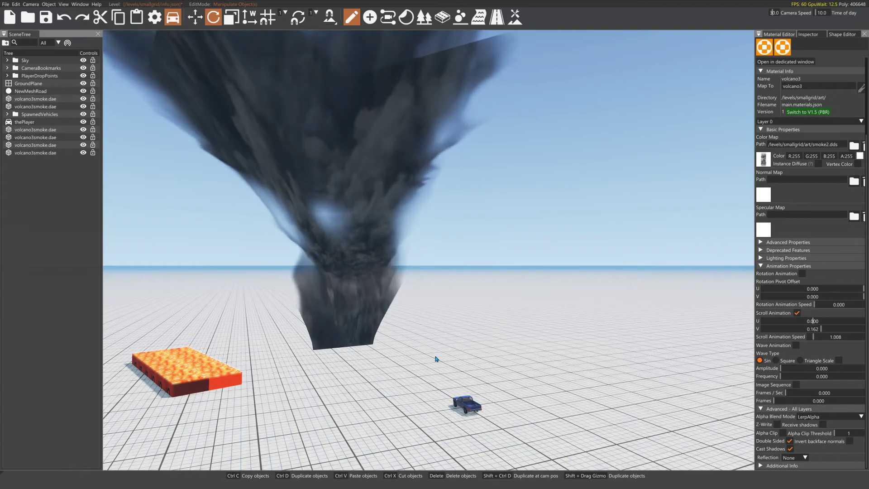
click(48, 152)
ctrl+click(45, 129)
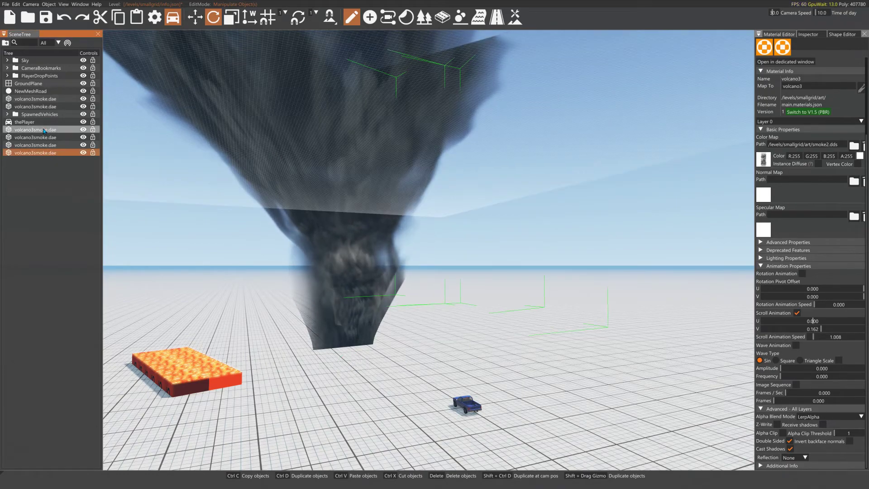
ctrl+click(43, 106)
ctrl+click(42, 99)
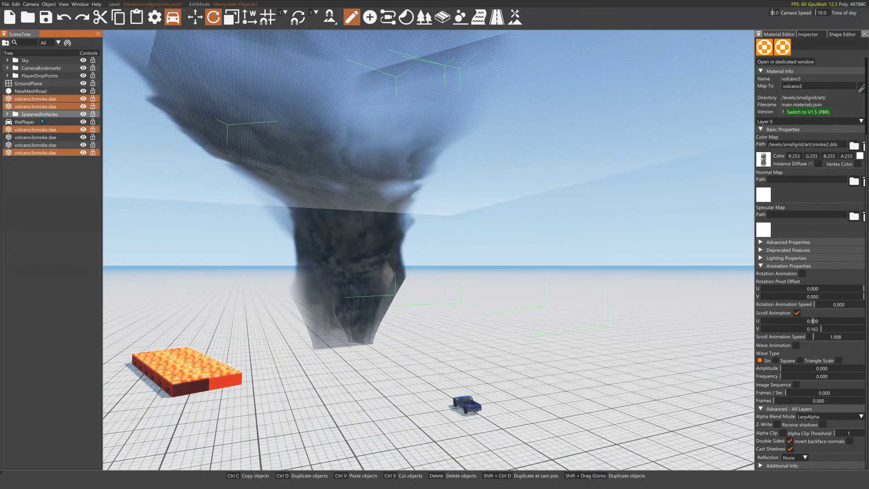
shift+click(40, 137)
shift+click(41, 130)
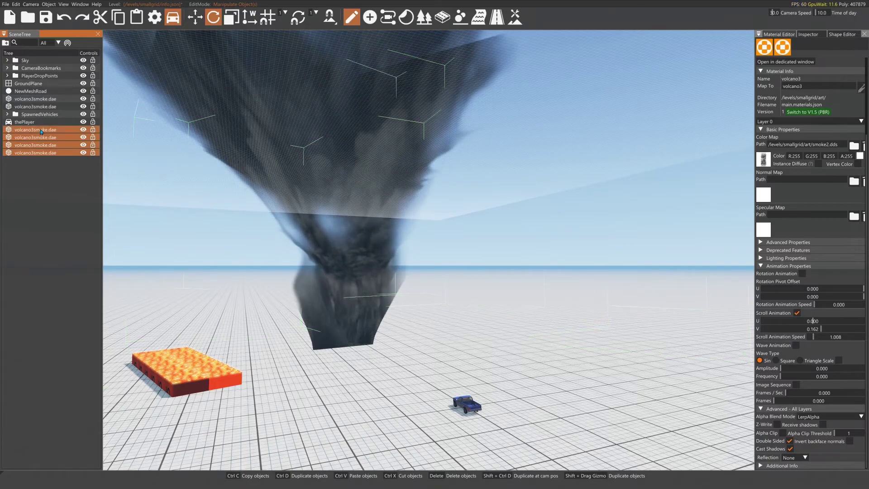
ctrl+click(43, 107)
ctrl+click(42, 99)
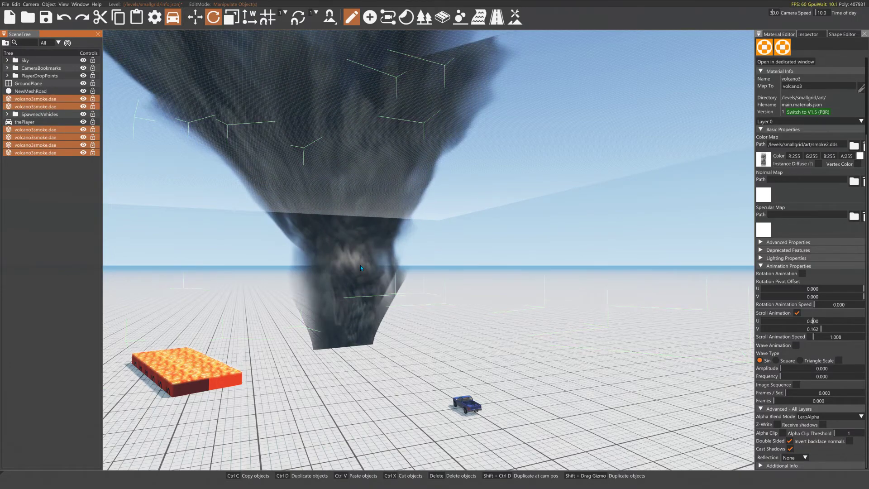
drag(429, 250, 385, 219)
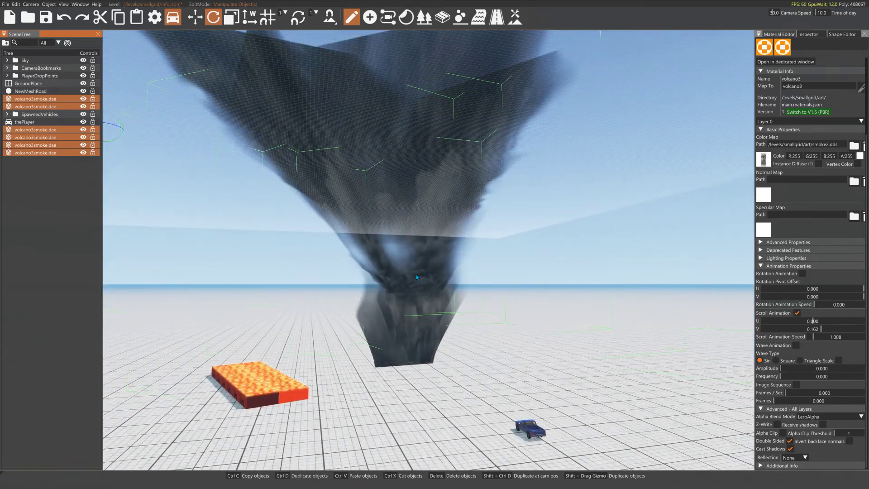
- Put all six volcano3smoke.dae plumes into a new group in the scene tree
click(44, 106)
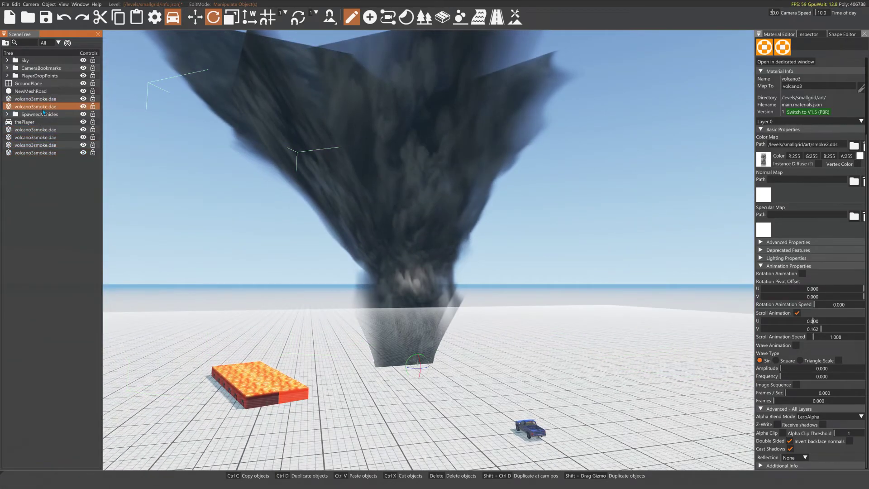
click(47, 152)
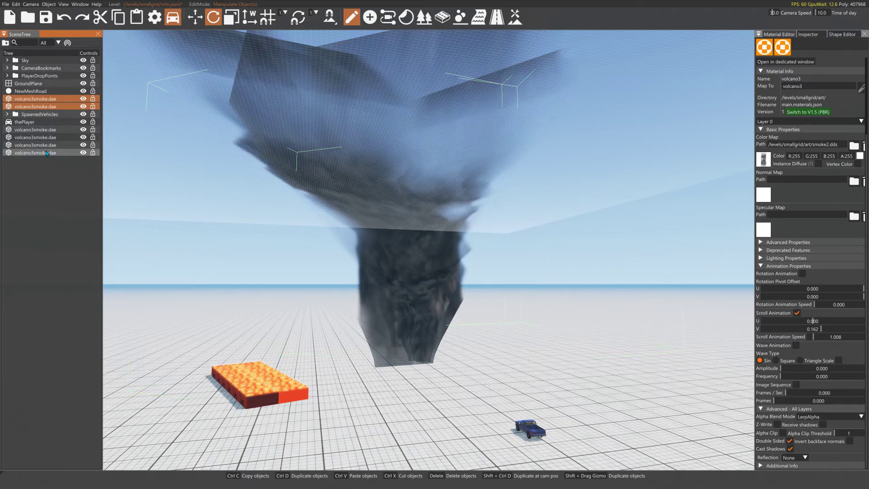
drag(265, 233, 308, 288)
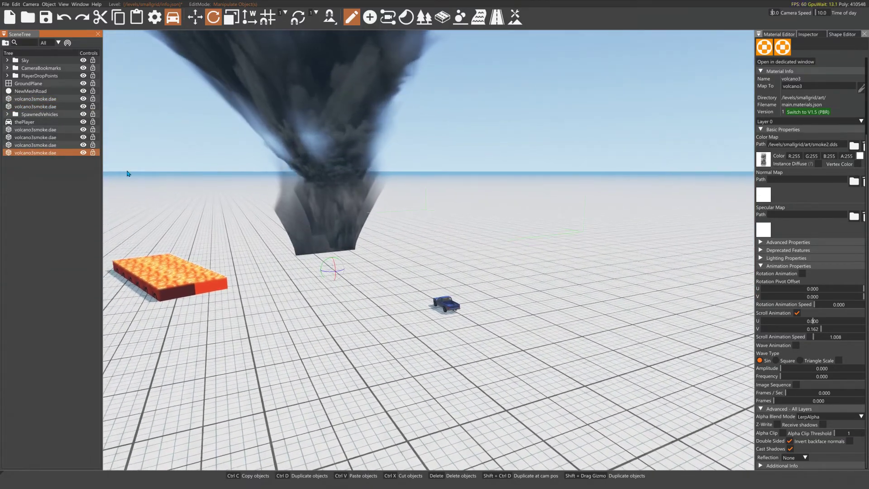
ctrl+click(45, 146)
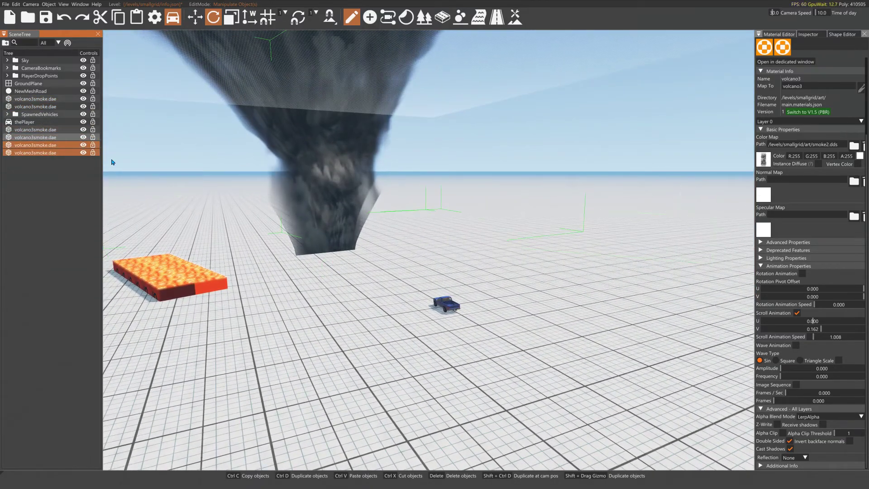
key(f)
drag(428, 249, 453, 249)
click(24, 187)
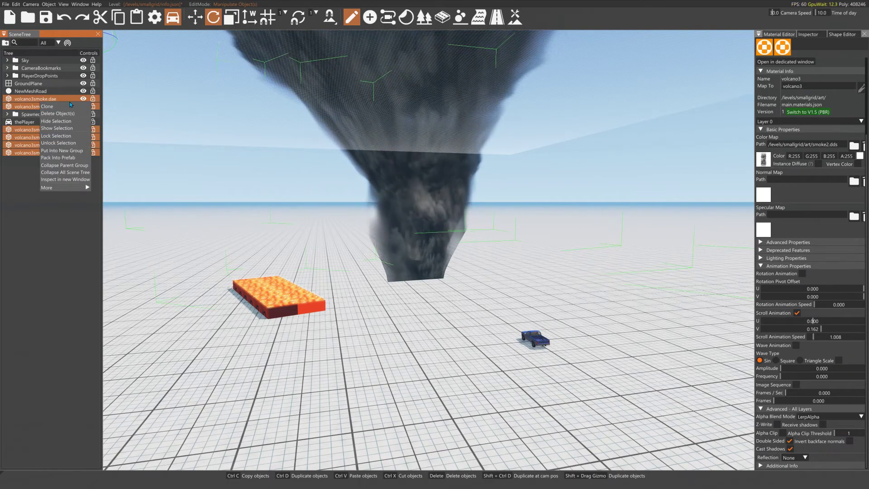
click(76, 157)
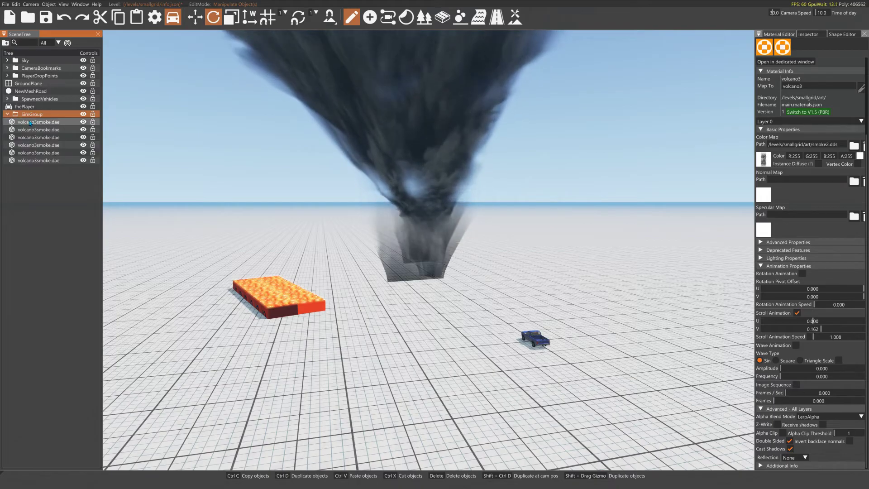
- Select all six smoke plumes inside the new group and lower them together toward the ground
shift+click(47, 161)
drag(334, 199, 329, 136)
key(w)
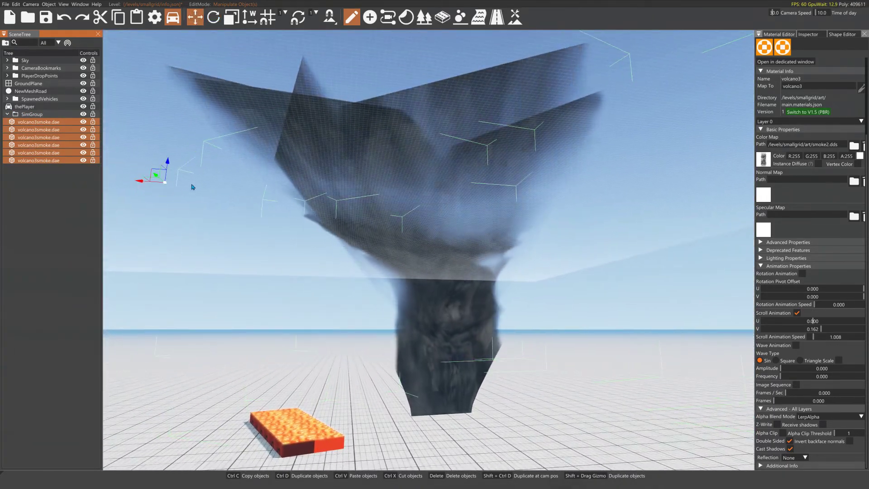
drag(167, 154, 168, 205)
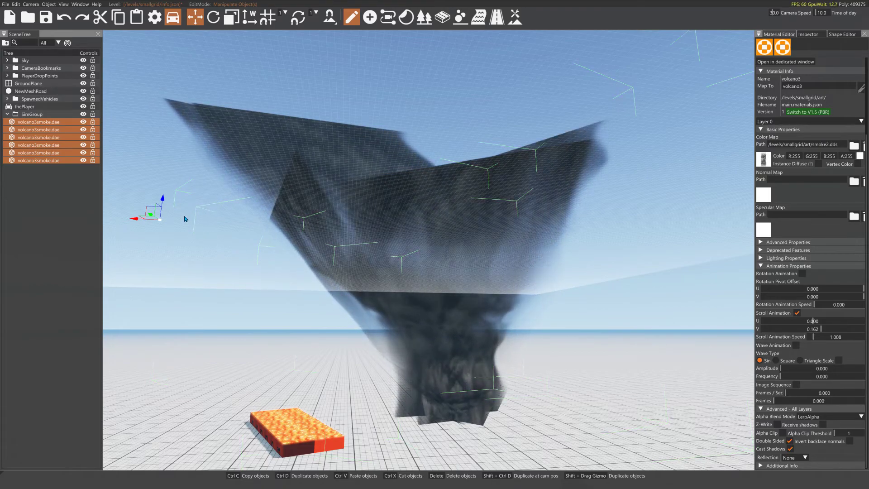
- Raise the fourth and fifth smoke plumes in the group individually so their heights vary
click(56, 152)
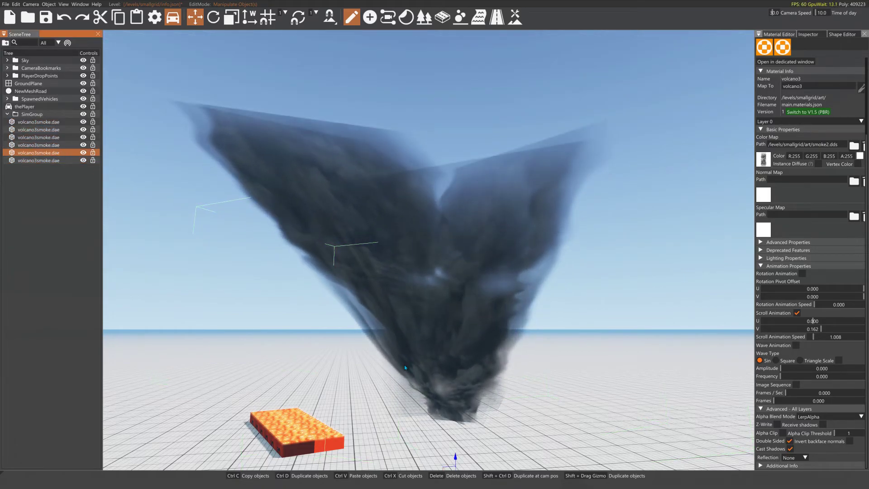
drag(456, 447, 456, 406)
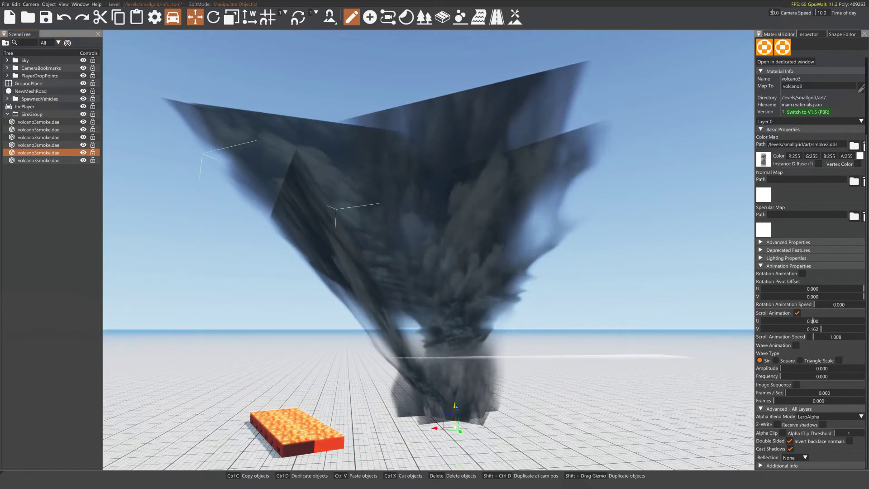
click(50, 145)
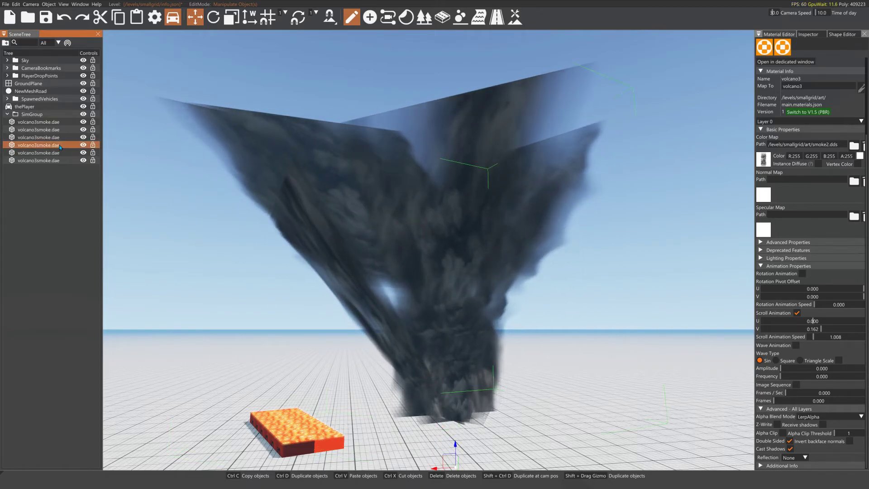
drag(455, 445, 462, 409)
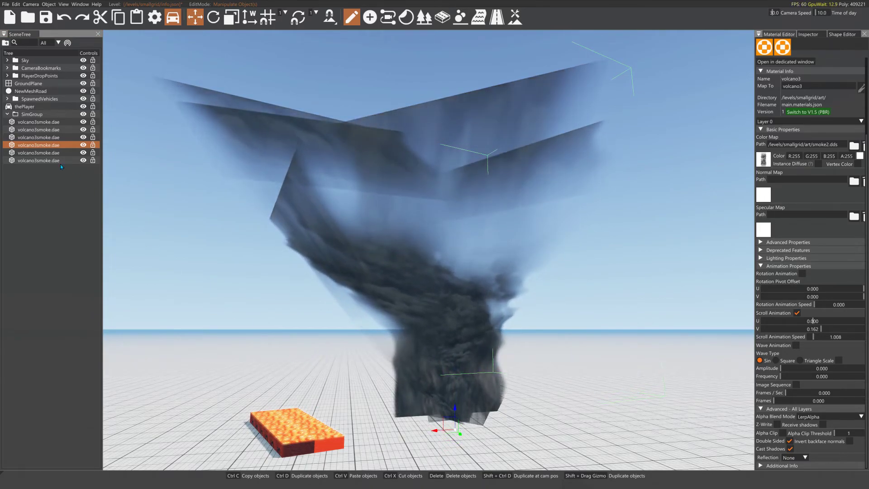
click(46, 153)
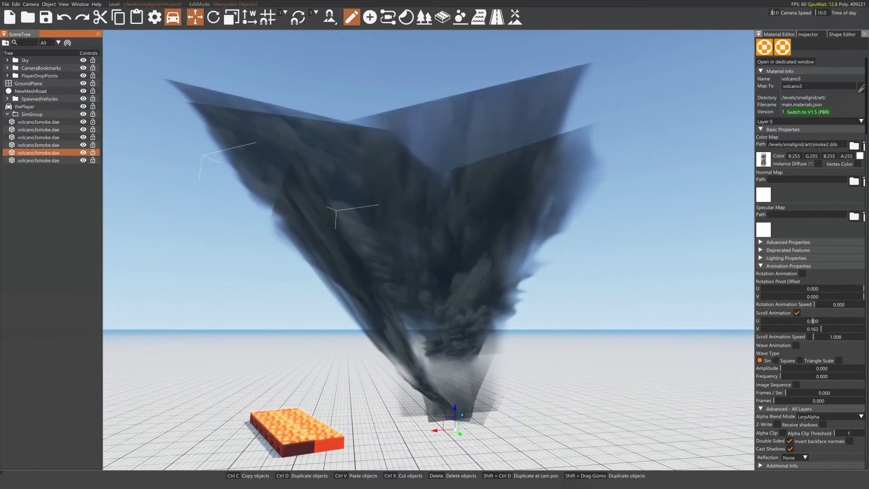
mouse_move(457, 410)
mouse_down()
mouse_move(460, 374)
mouse_move(460, 404)
mouse_up()
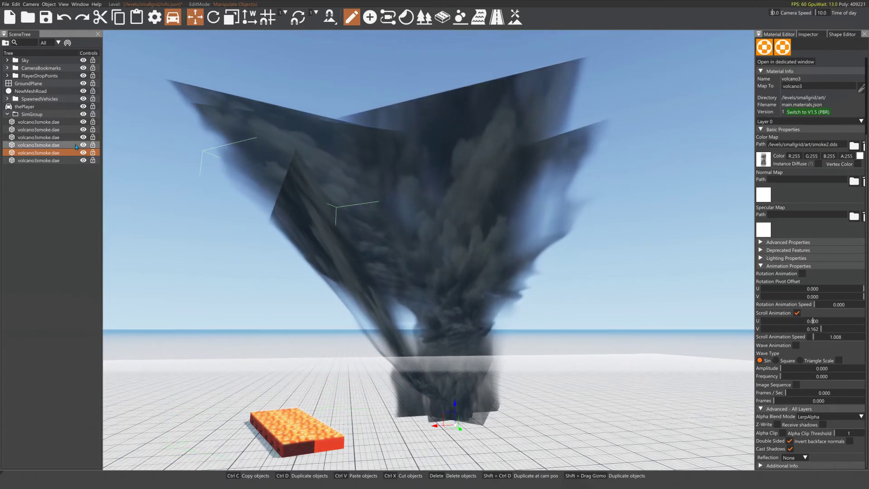
- Rotate the second smoke plume in the group to a different angle
click(47, 160)
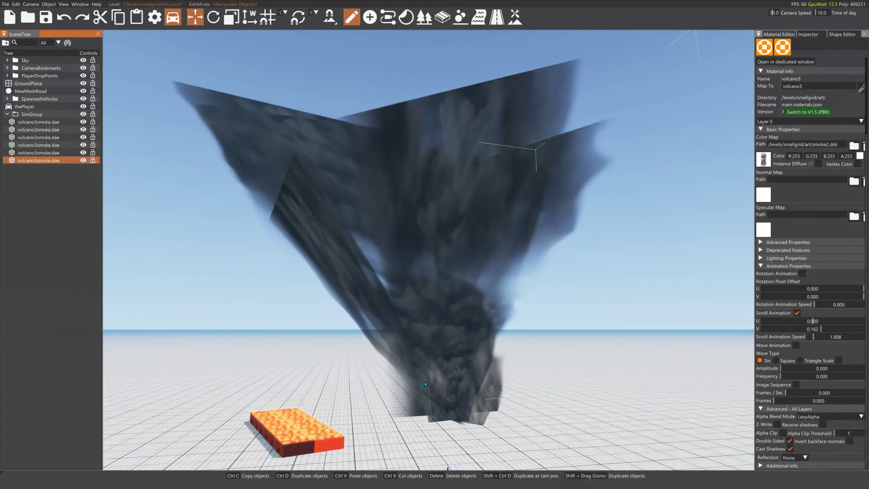
click(415, 359)
drag(417, 359, 419, 407)
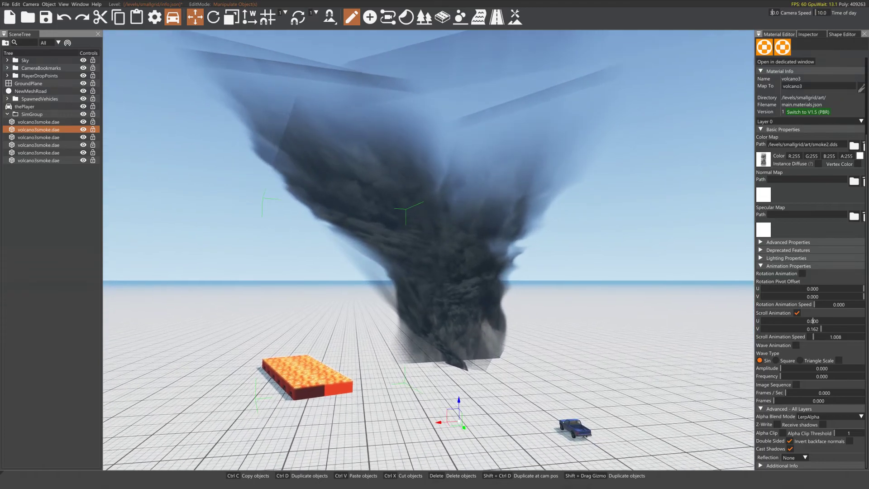
key(s)
key(2)
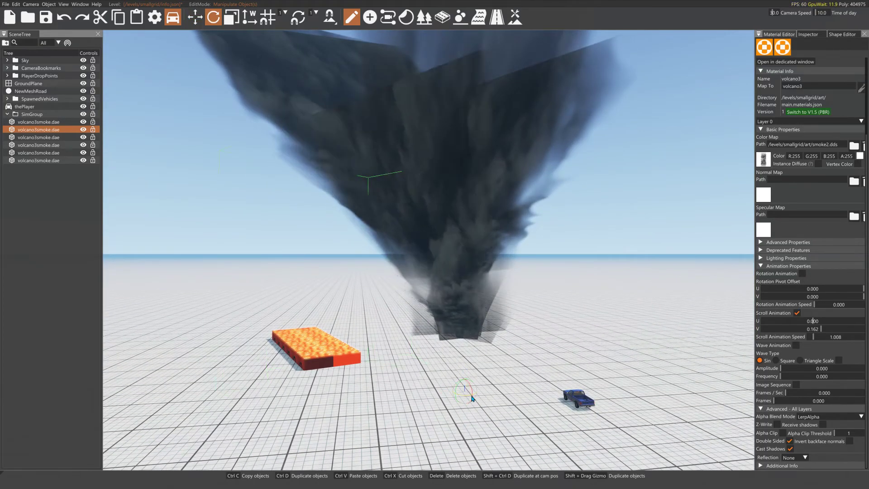
drag(473, 396, 495, 360)
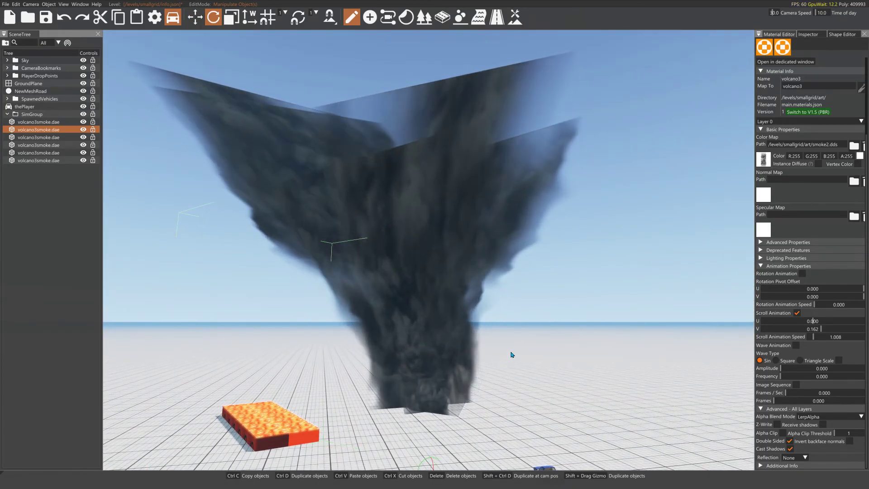
- Examine the assembled smoke plume from nearby and from a distance
drag(561, 357, 566, 385)
key(w)
key(s)
key(w)
key(s)
key(s)
key(s)
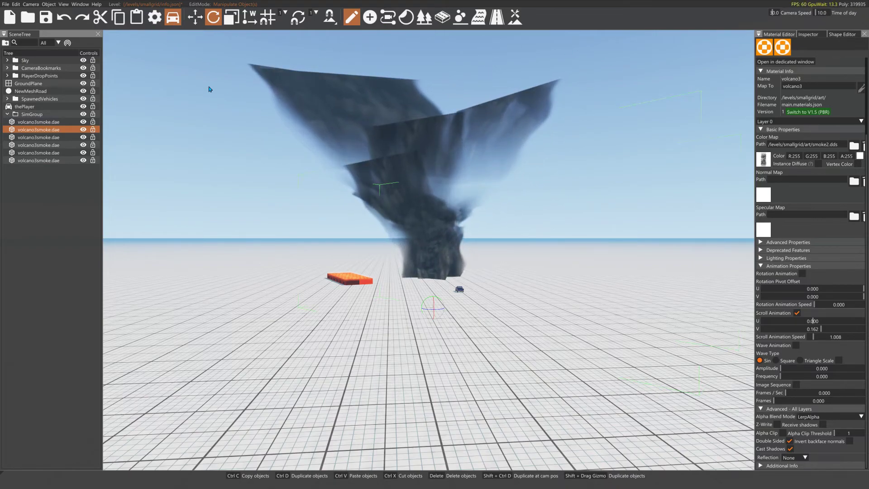
- Add a Cloud Layer object to the level's sky
click(516, 18)
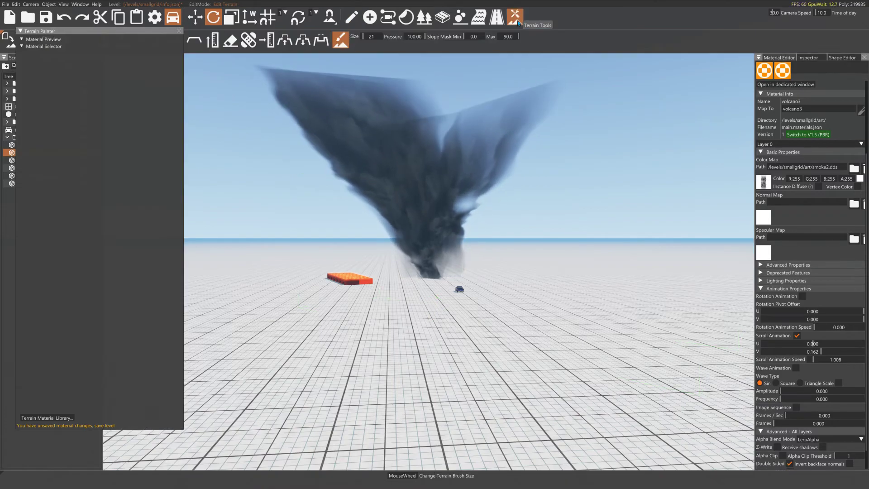
click(179, 31)
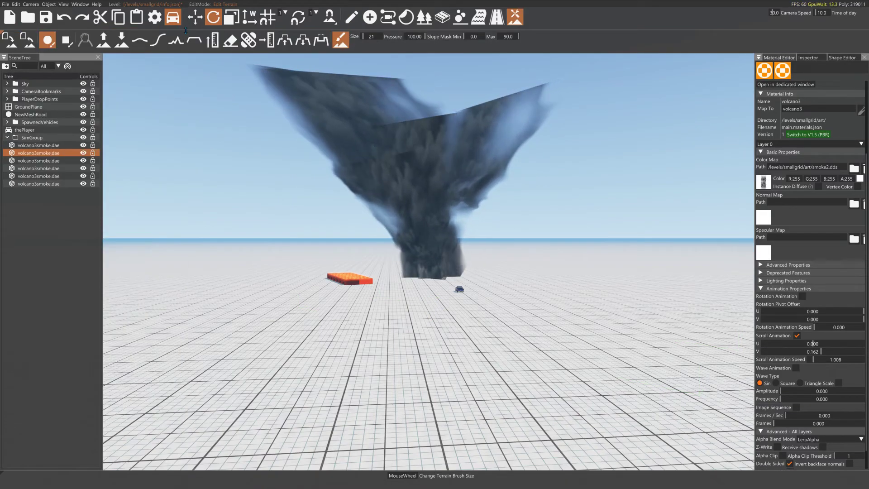
click(371, 18)
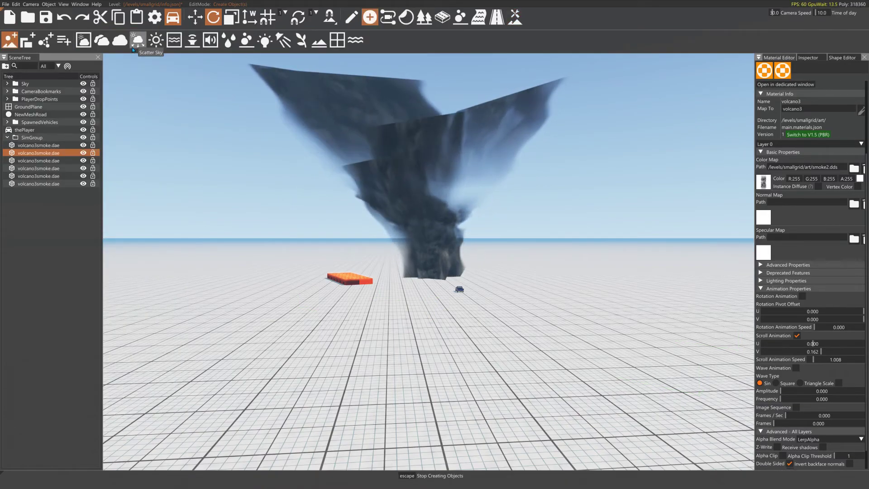
click(102, 40)
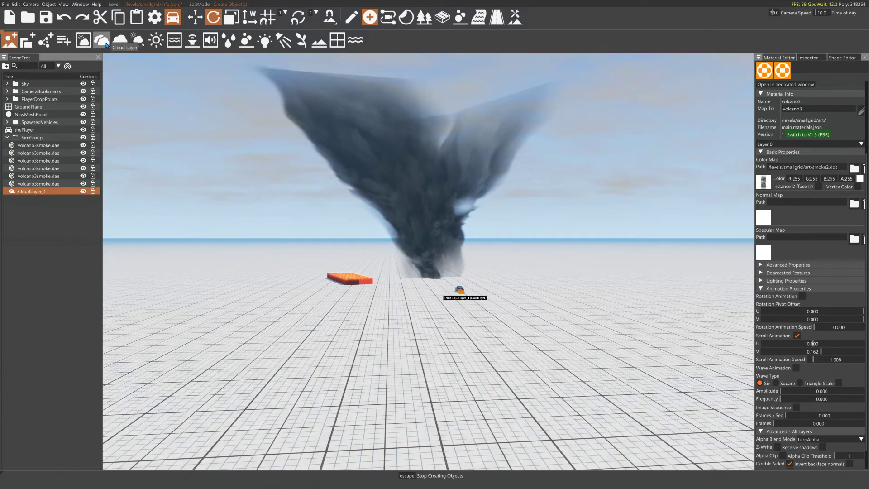
click(41, 192)
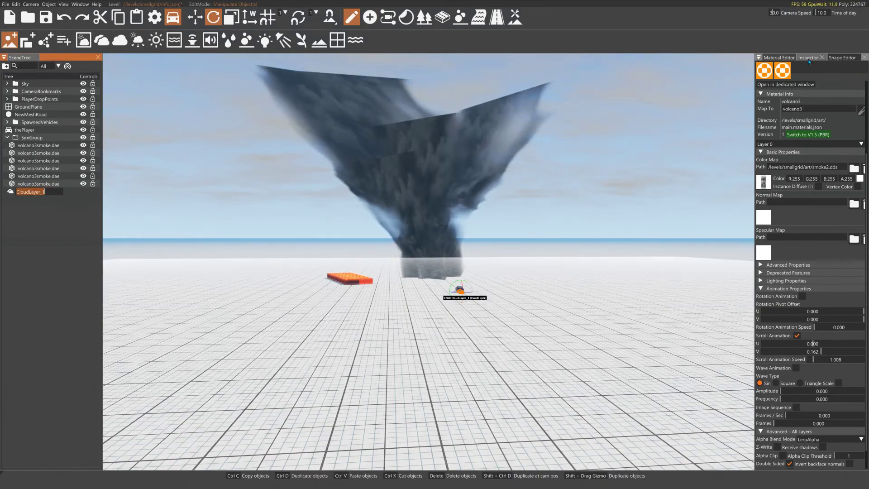
- Set the cloud layer's exposure to 8.7, its height to 2 and its base color to black
click(808, 58)
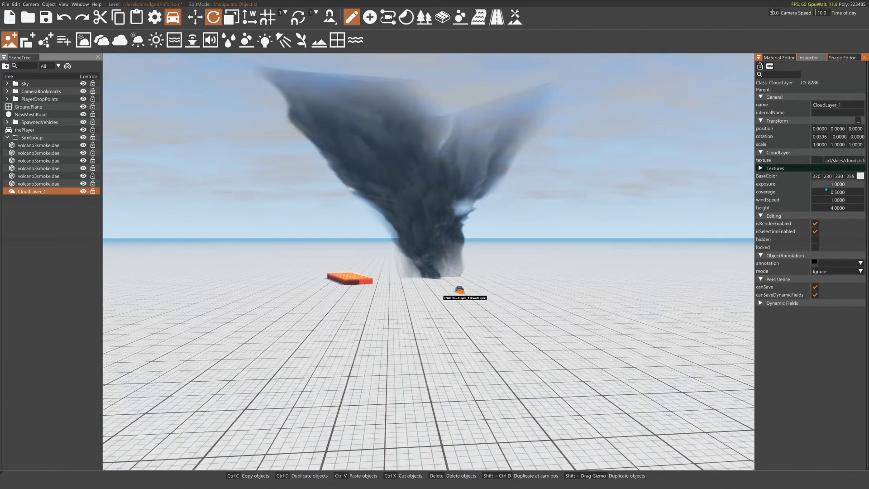
mouse_move(829, 186)
mouse_down()
mouse_move(847, 188)
mouse_move(838, 196)
mouse_up()
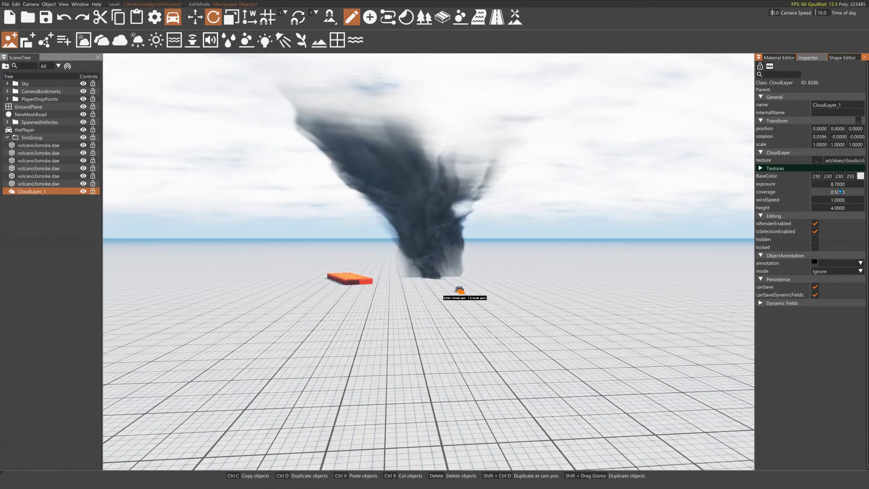
drag(837, 209, 832, 207)
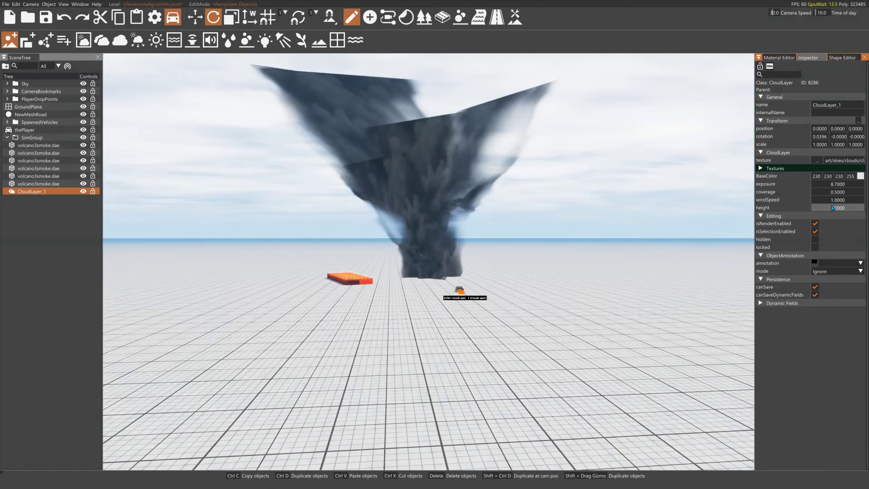
click(859, 176)
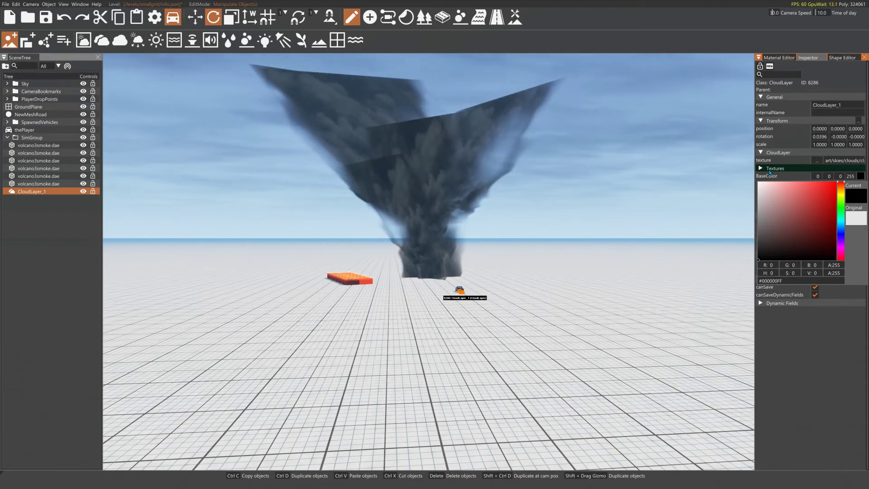
click(770, 172)
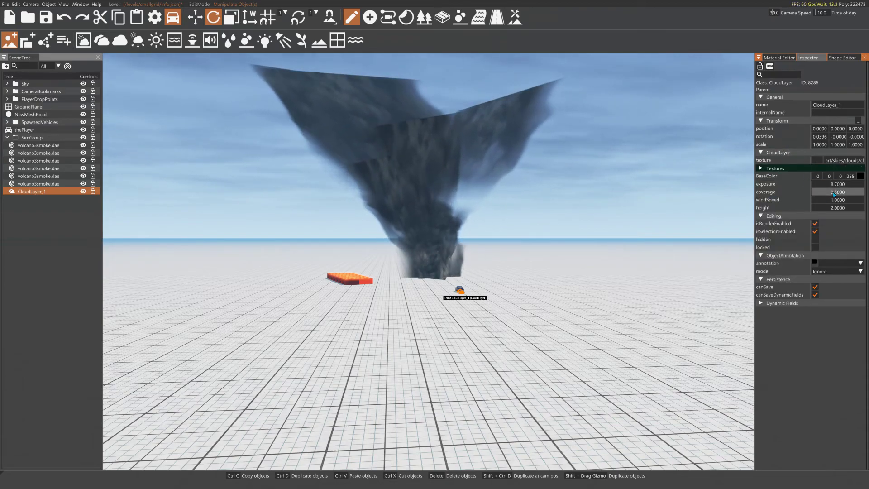
- Set the cloud layer's coverage to 1.6, wind speed to 5.8, height to 3.7 and exposure to 1
drag(833, 194, 855, 195)
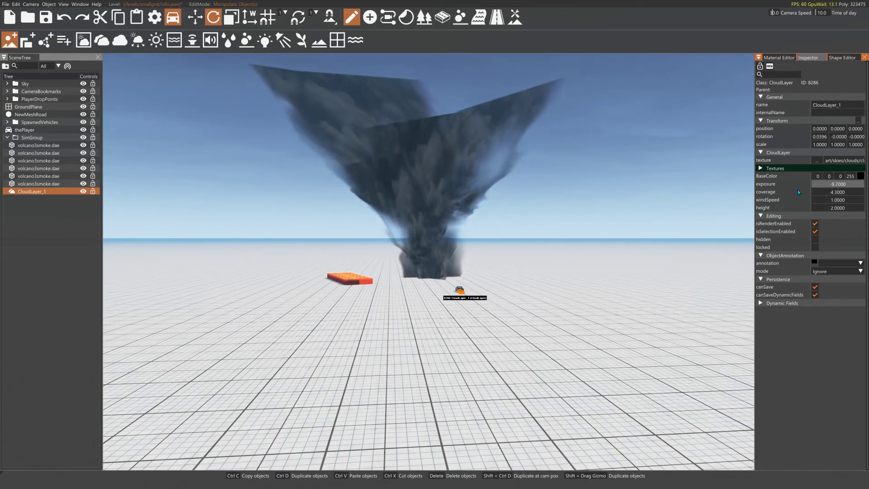
drag(827, 195, 843, 213)
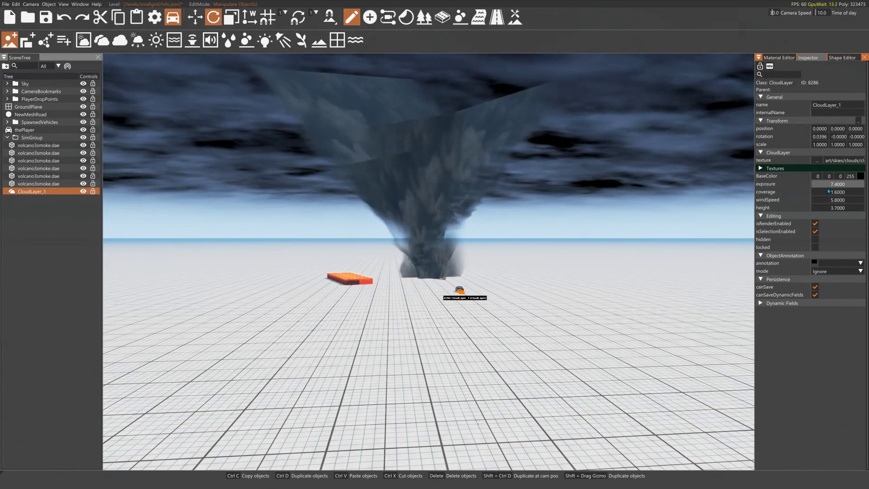
mouse_move(824, 187)
mouse_down()
mouse_move(856, 180)
mouse_move(821, 184)
mouse_up()
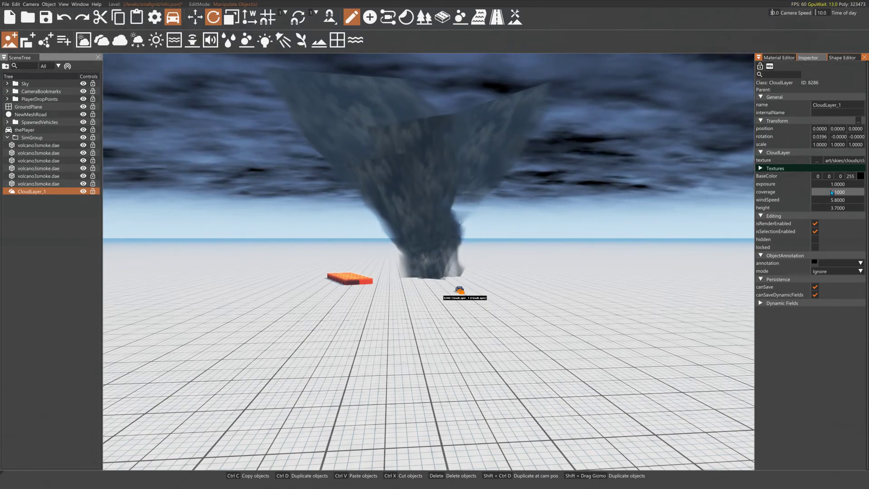
drag(830, 190, 837, 188)
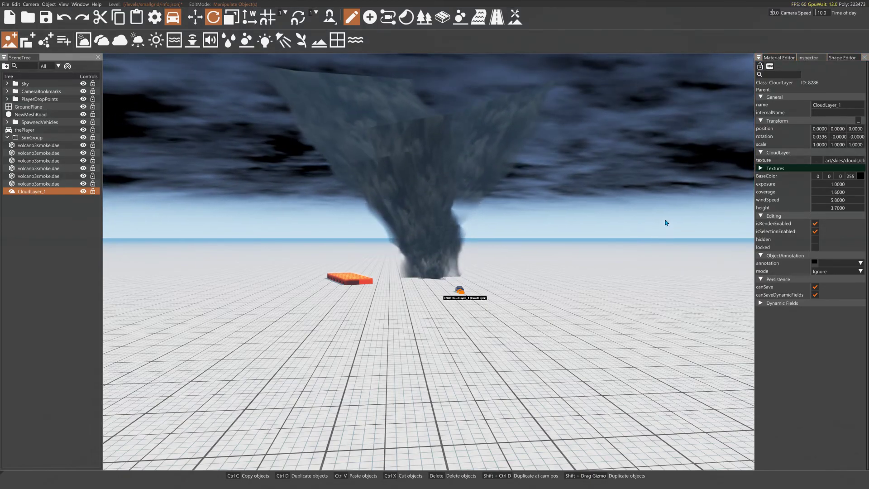
- Scale all six volcano3smoke.dae objects in SimGroup together as one plume
drag(655, 297, 640, 290)
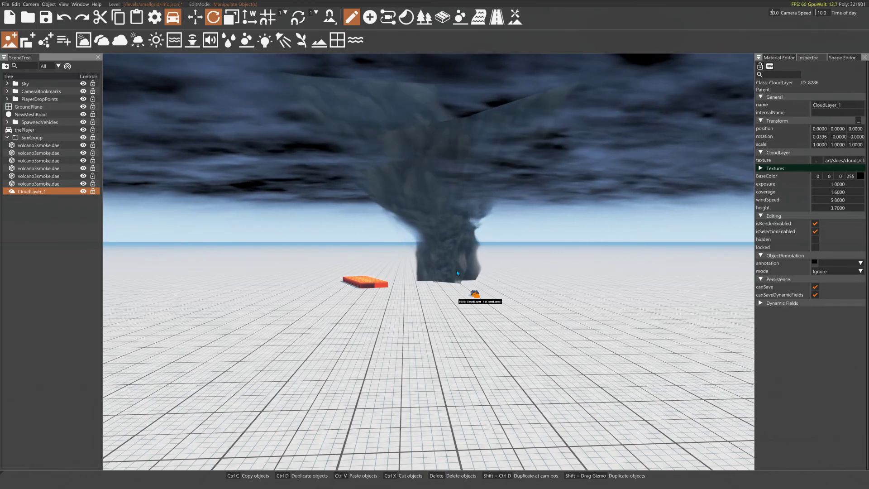
click(36, 145)
shift+click(38, 184)
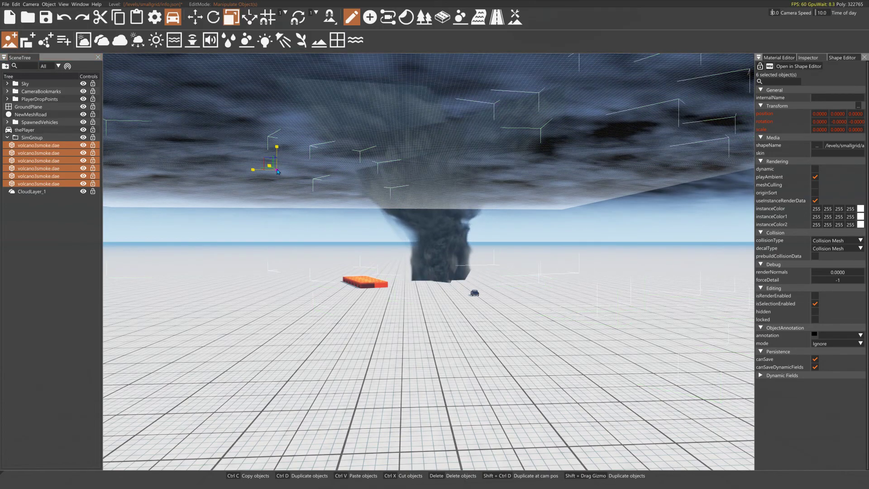
drag(277, 171, 280, 168)
mouse_move(412, 239)
mouse_down()
mouse_move(456, 269)
mouse_move(410, 245)
mouse_up()
click(438, 282)
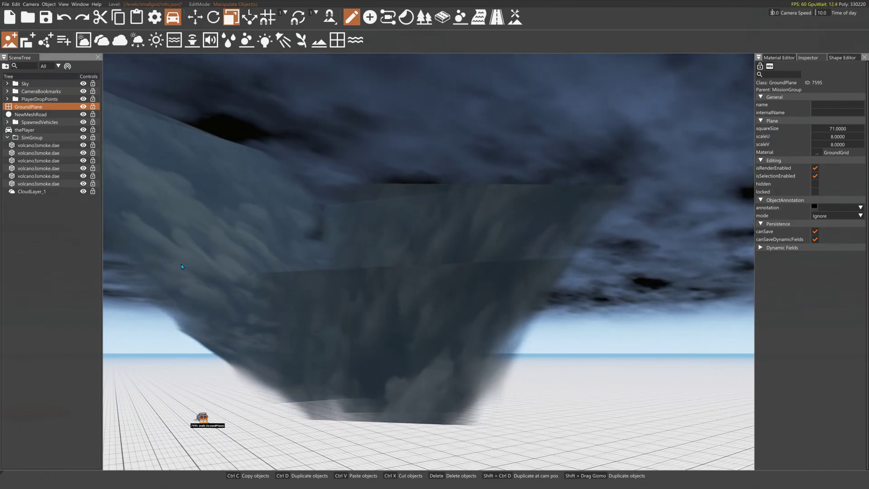
- Try deleting the first five volcano3smoke.dae objects in SimGroup, and undo both the deletion and the preceding scale change
click(50, 145)
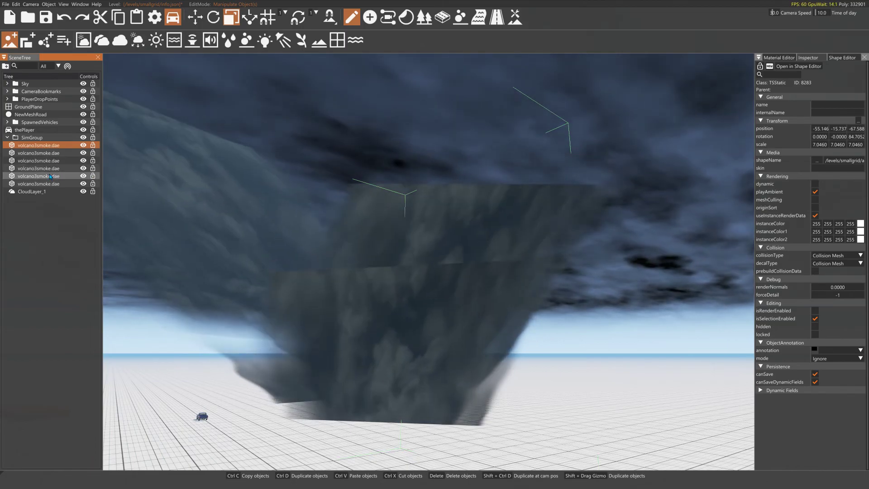
click(55, 176)
shift+click(50, 146)
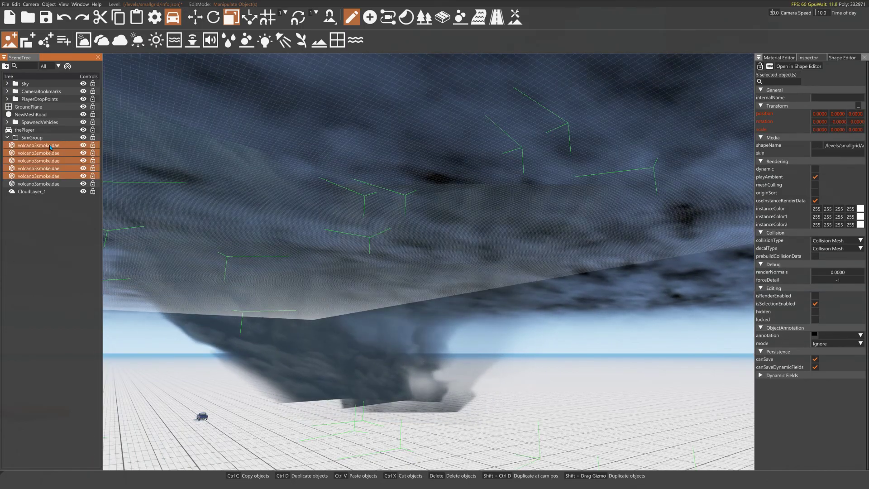
key(Delete)
drag(361, 267, 312, 264)
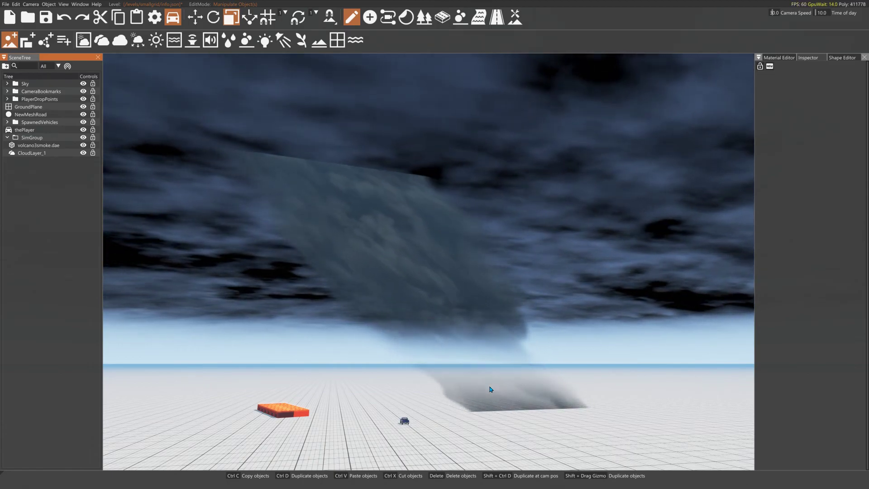
key(ctrl+z)
key(ctrl+z)
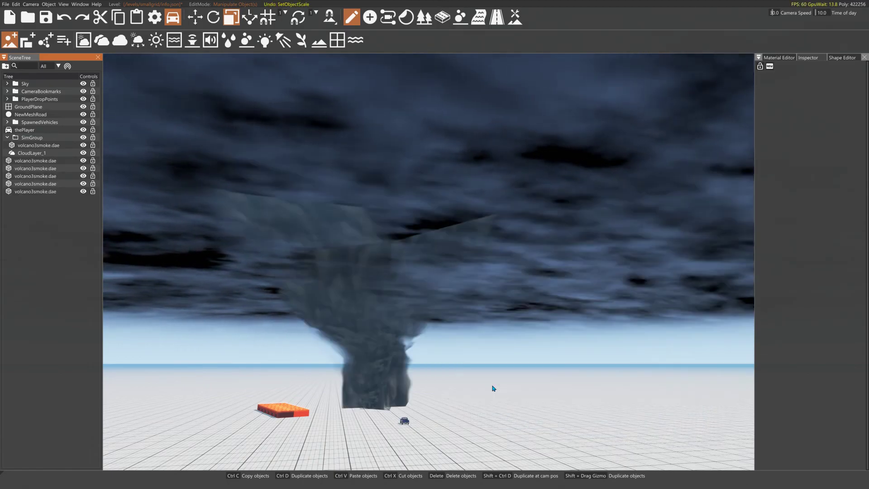
- Examine how the smoke plume blends into the dark cloud layer, from close to its base and from farther away
drag(493, 389, 463, 452)
key(w)
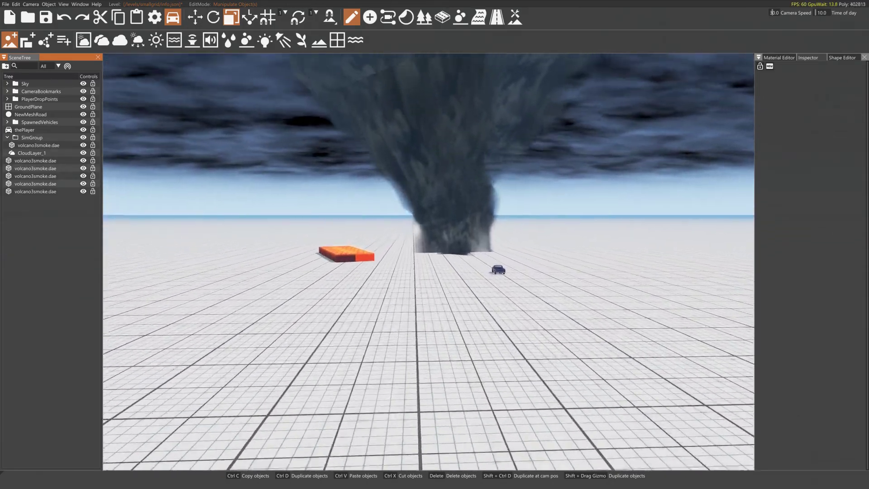
key(w)
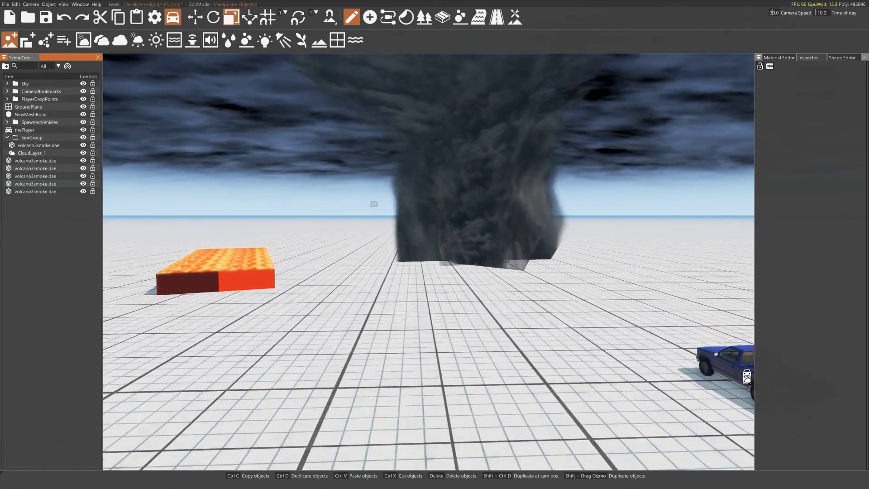
key(s)
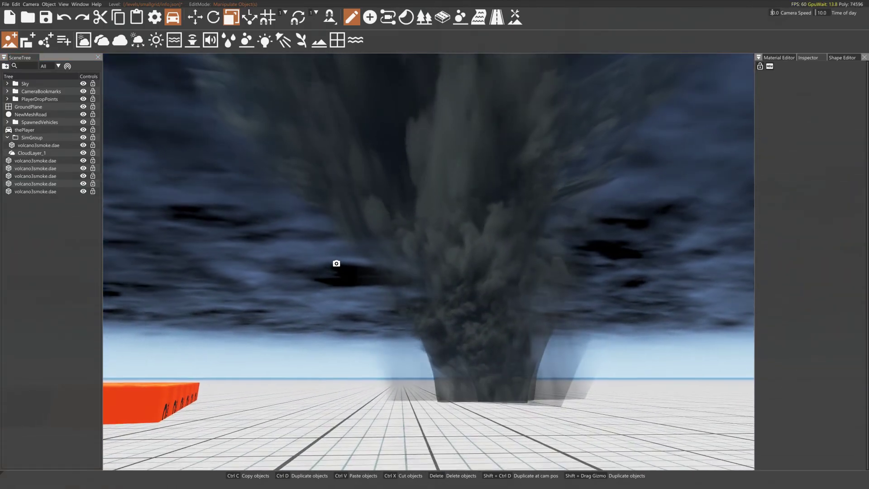
key(s)
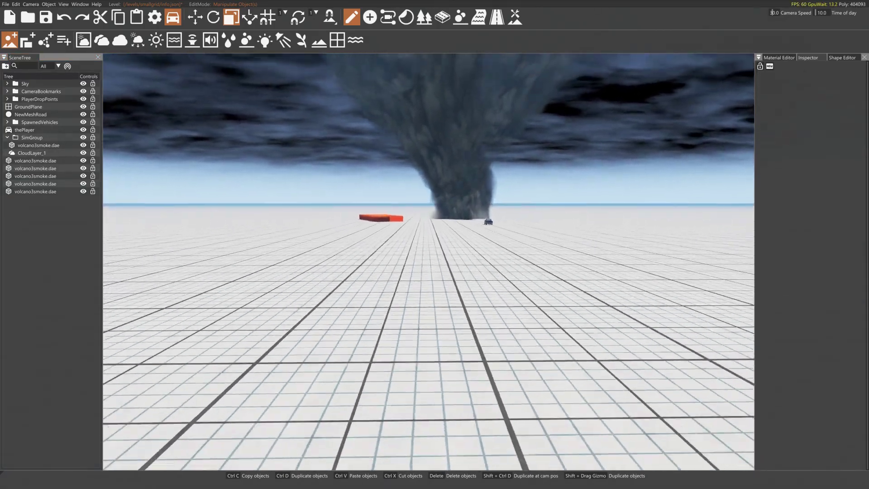
key(w)
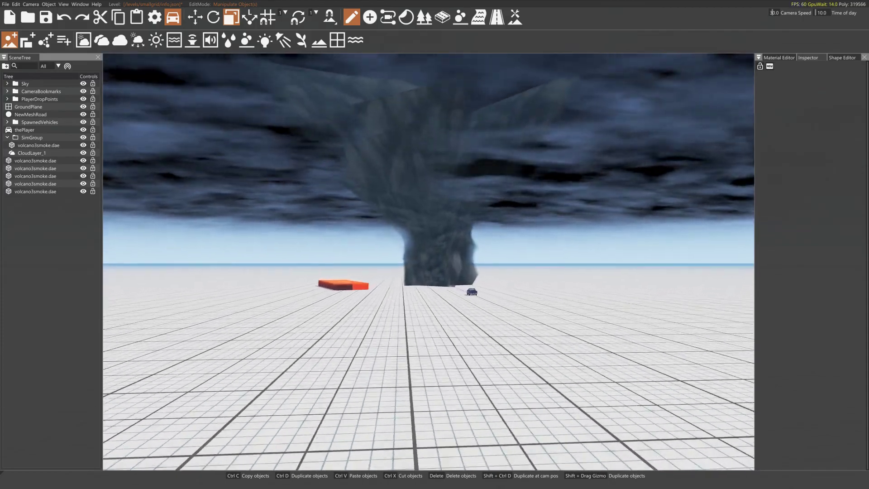
key(w)
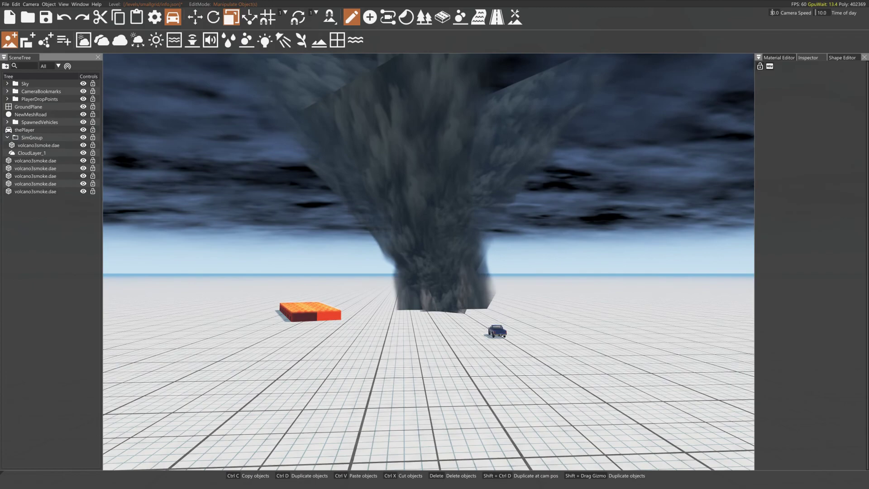
drag(429, 261, 422, 248)
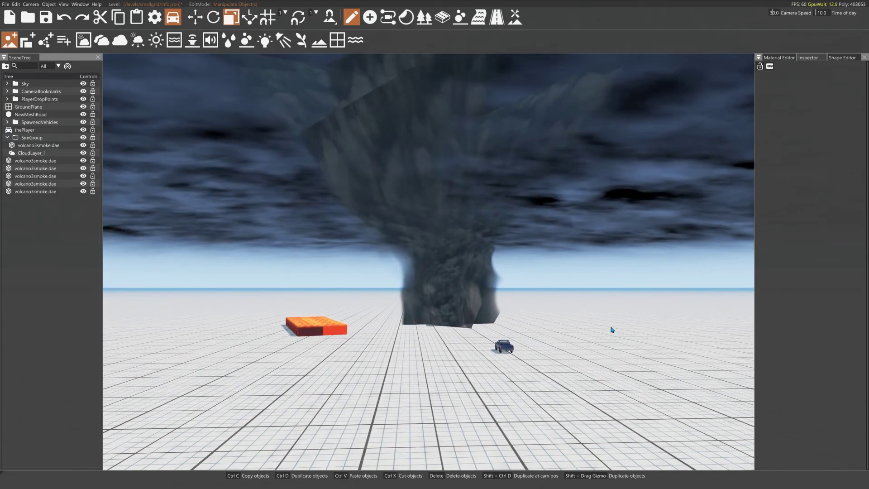
key(a)
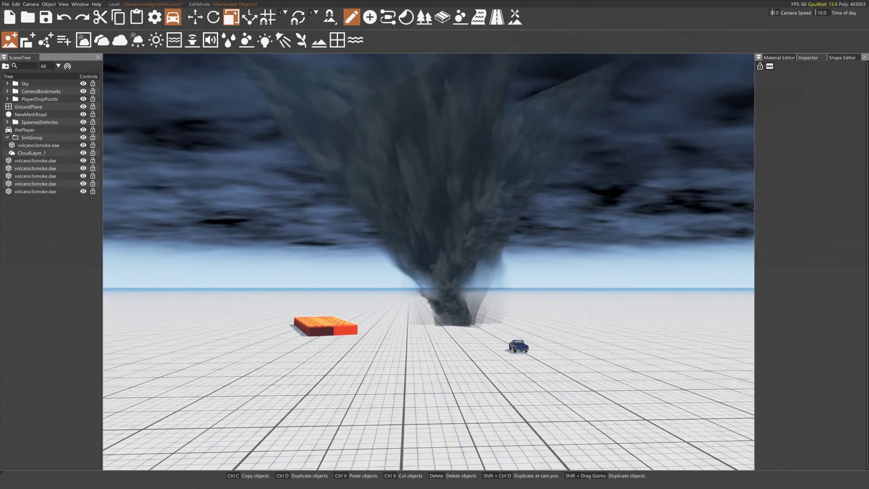
drag(593, 310, 634, 312)
key(a)
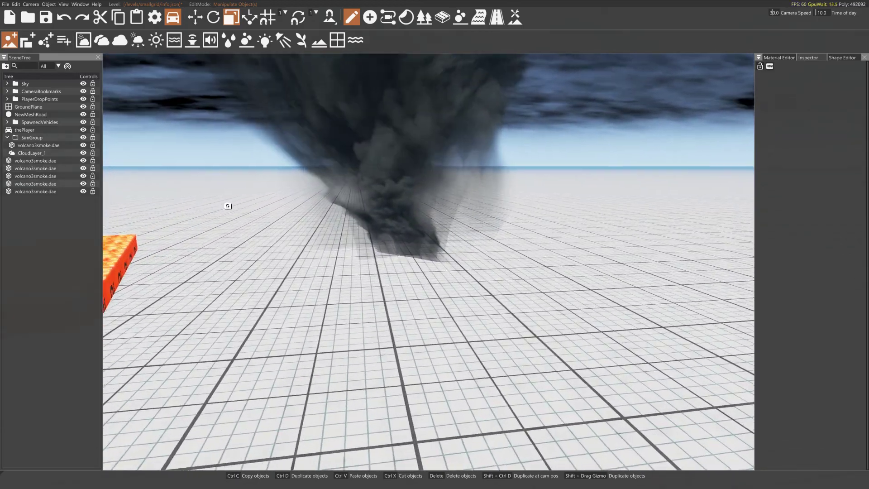
key(s)
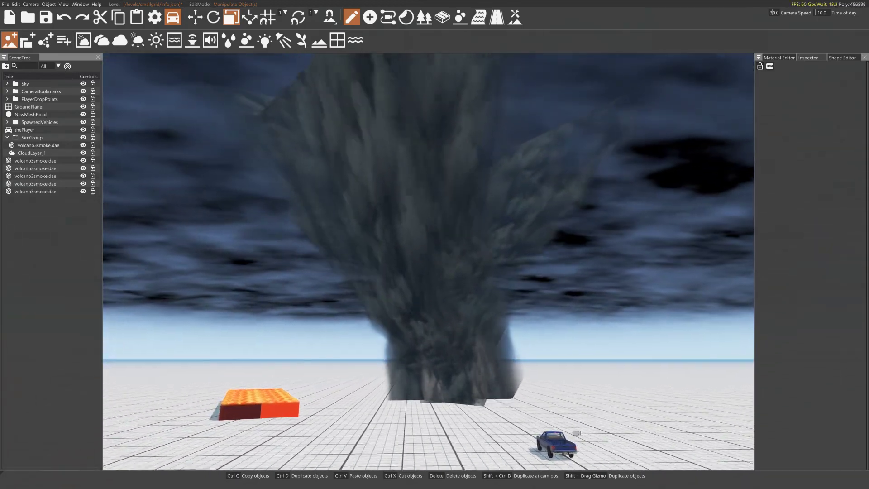
key(s)
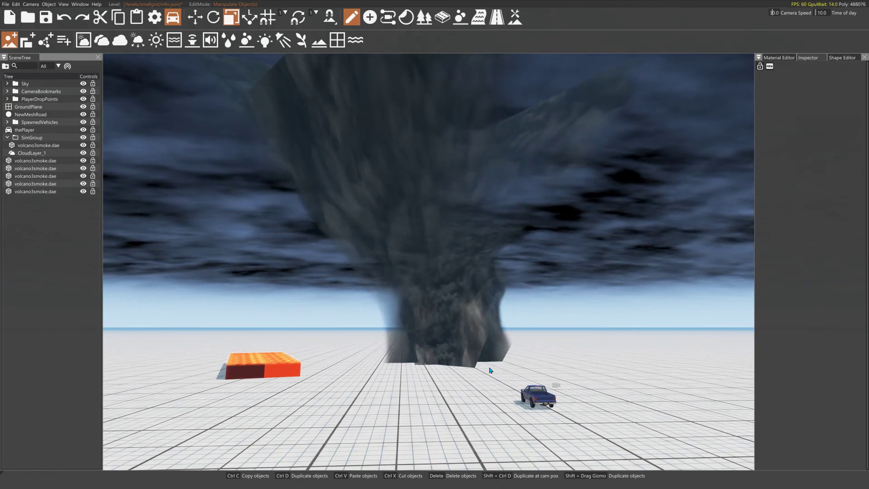